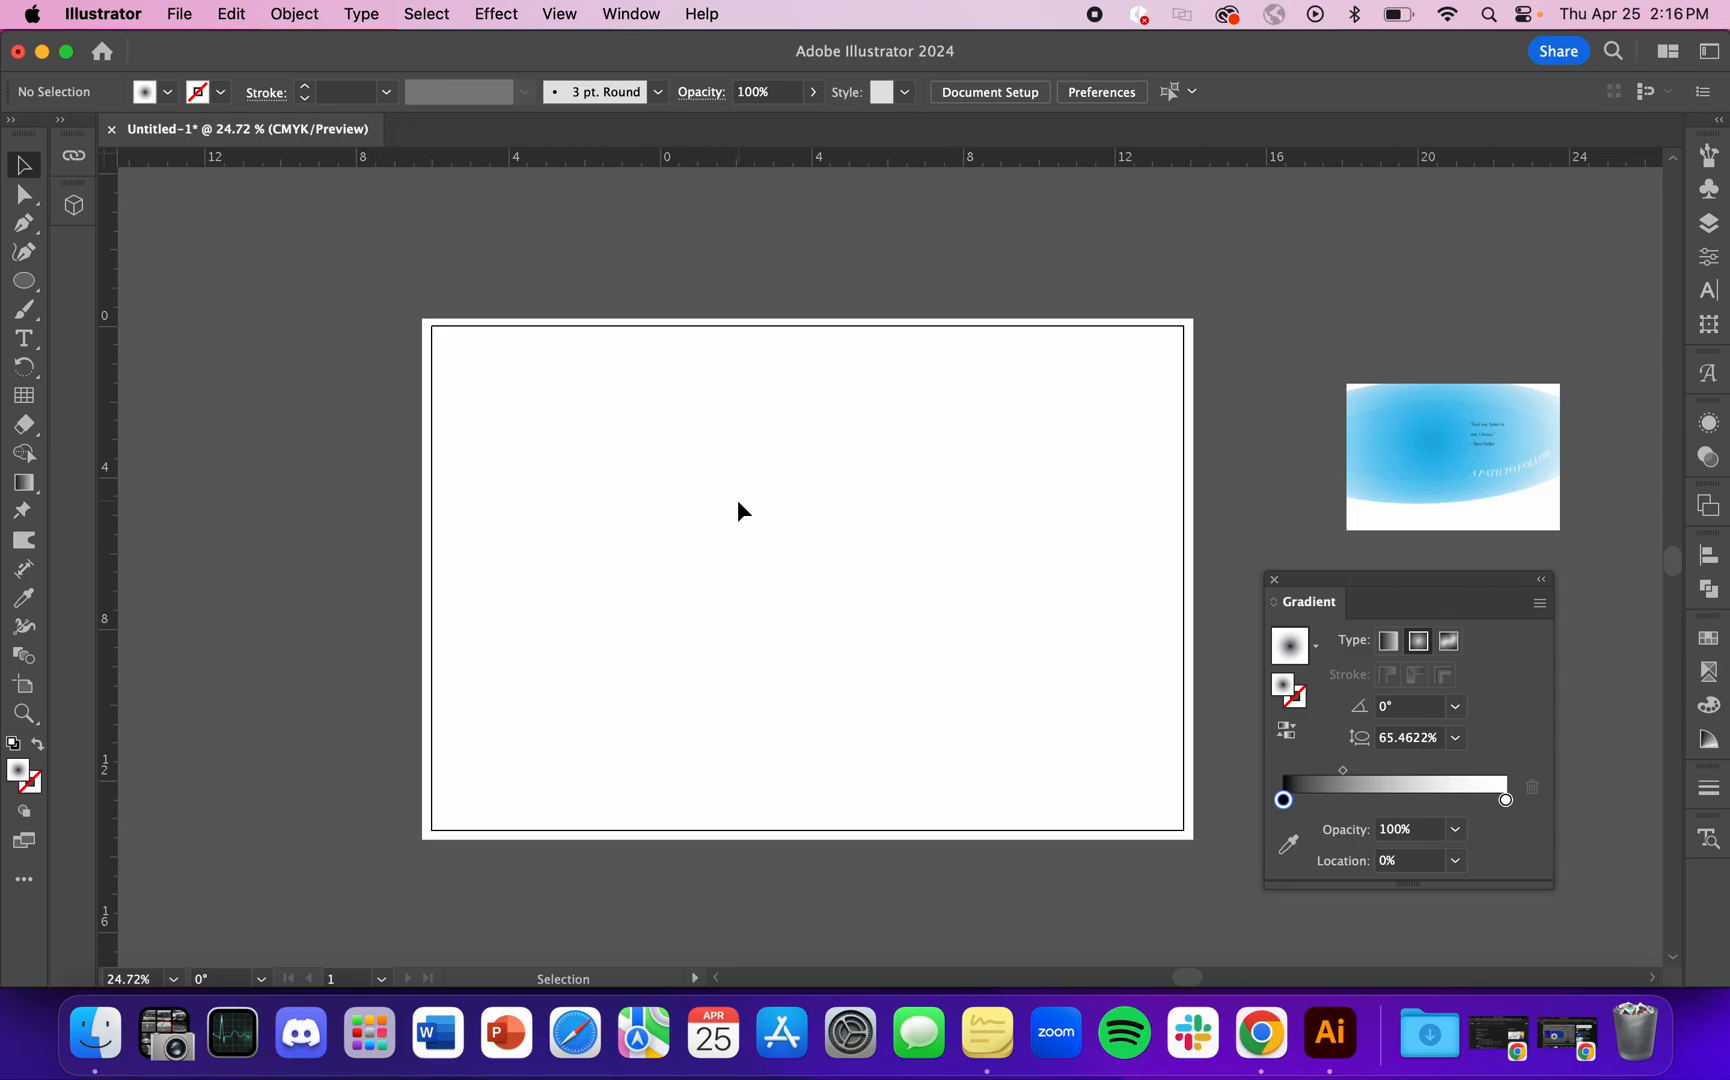
pyautogui.click(1709, 223)
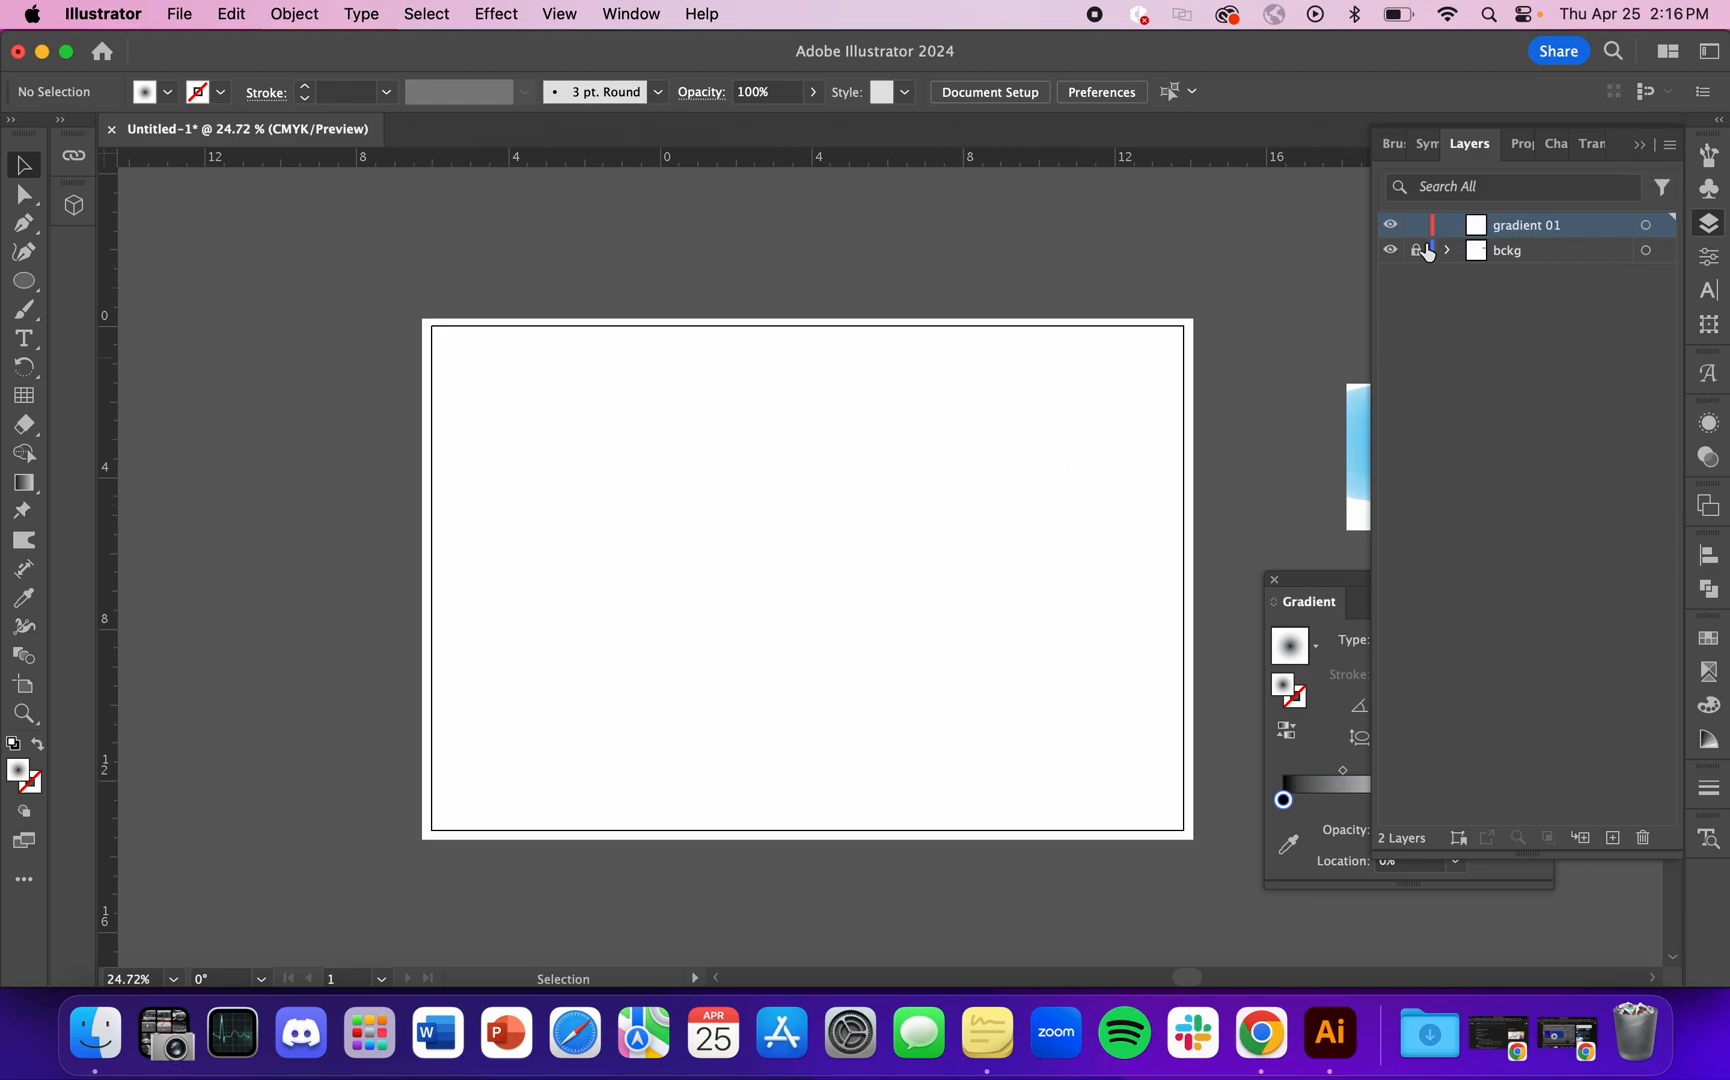
pyautogui.click(1642, 145)
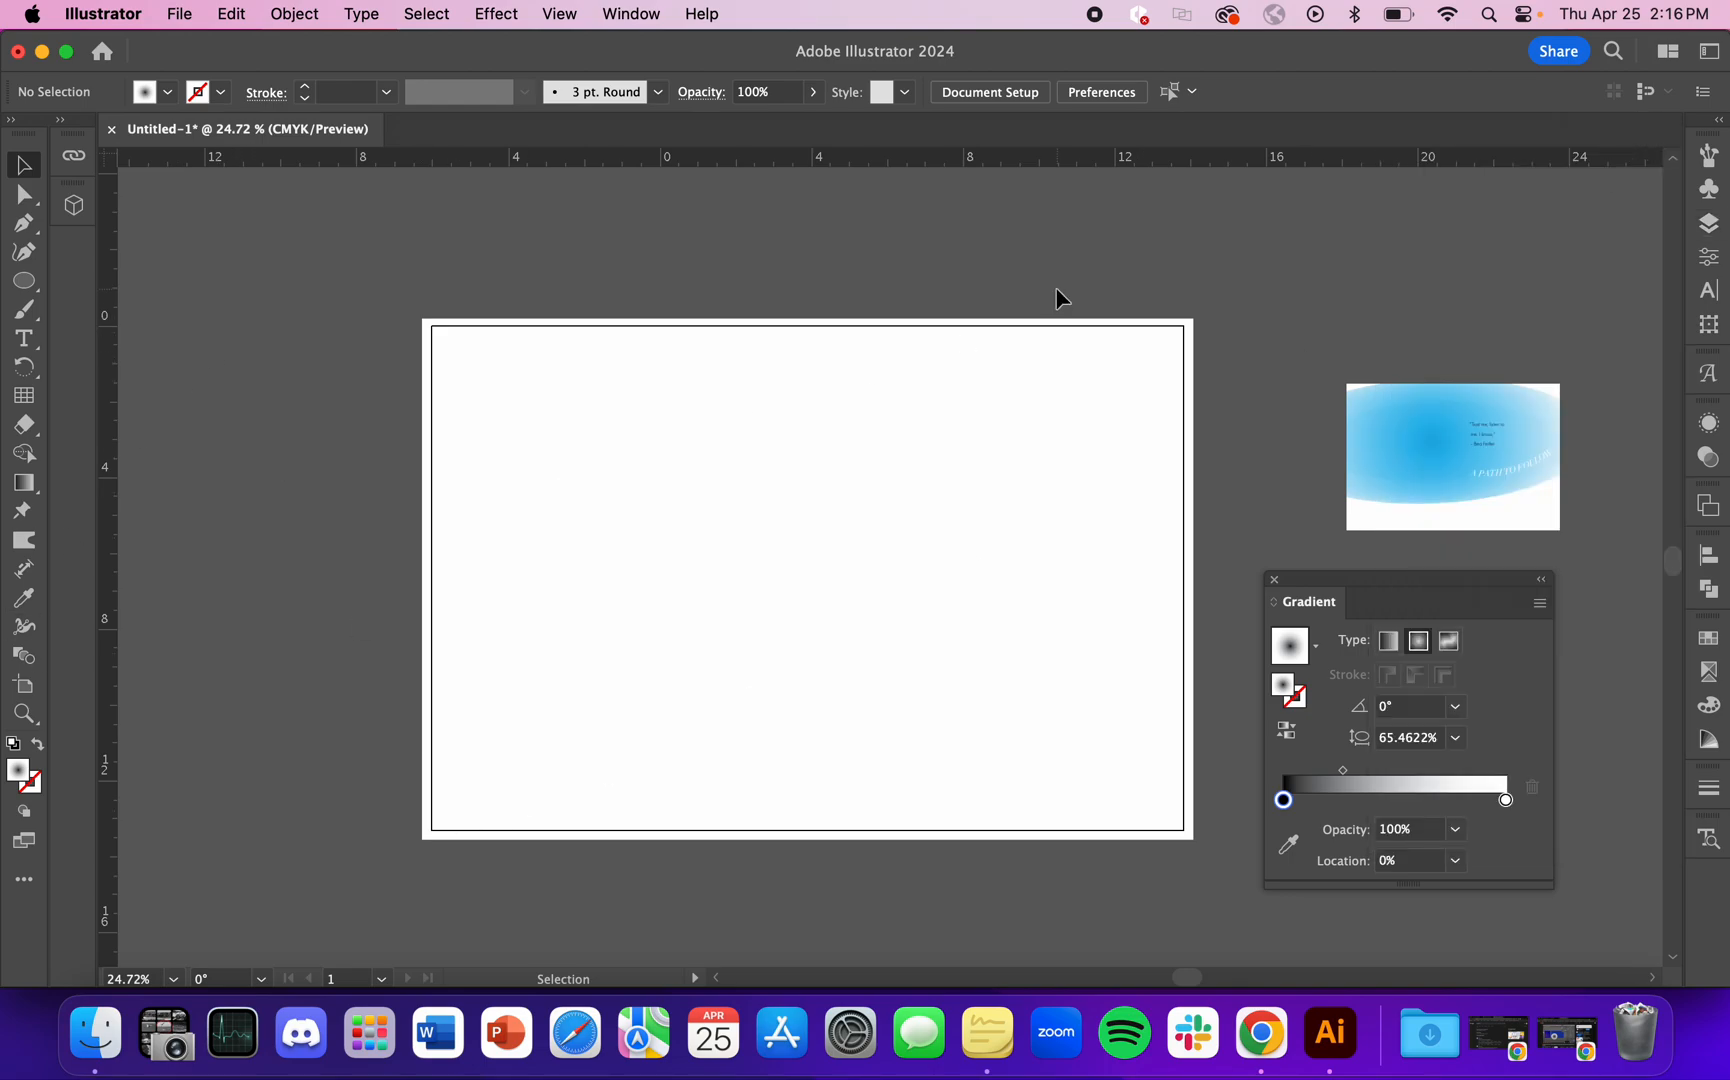
pyautogui.click(24, 281)
pyautogui.click(762, 540)
pyautogui.moveTo(762, 540); pyautogui.dragTo(1047, 710)
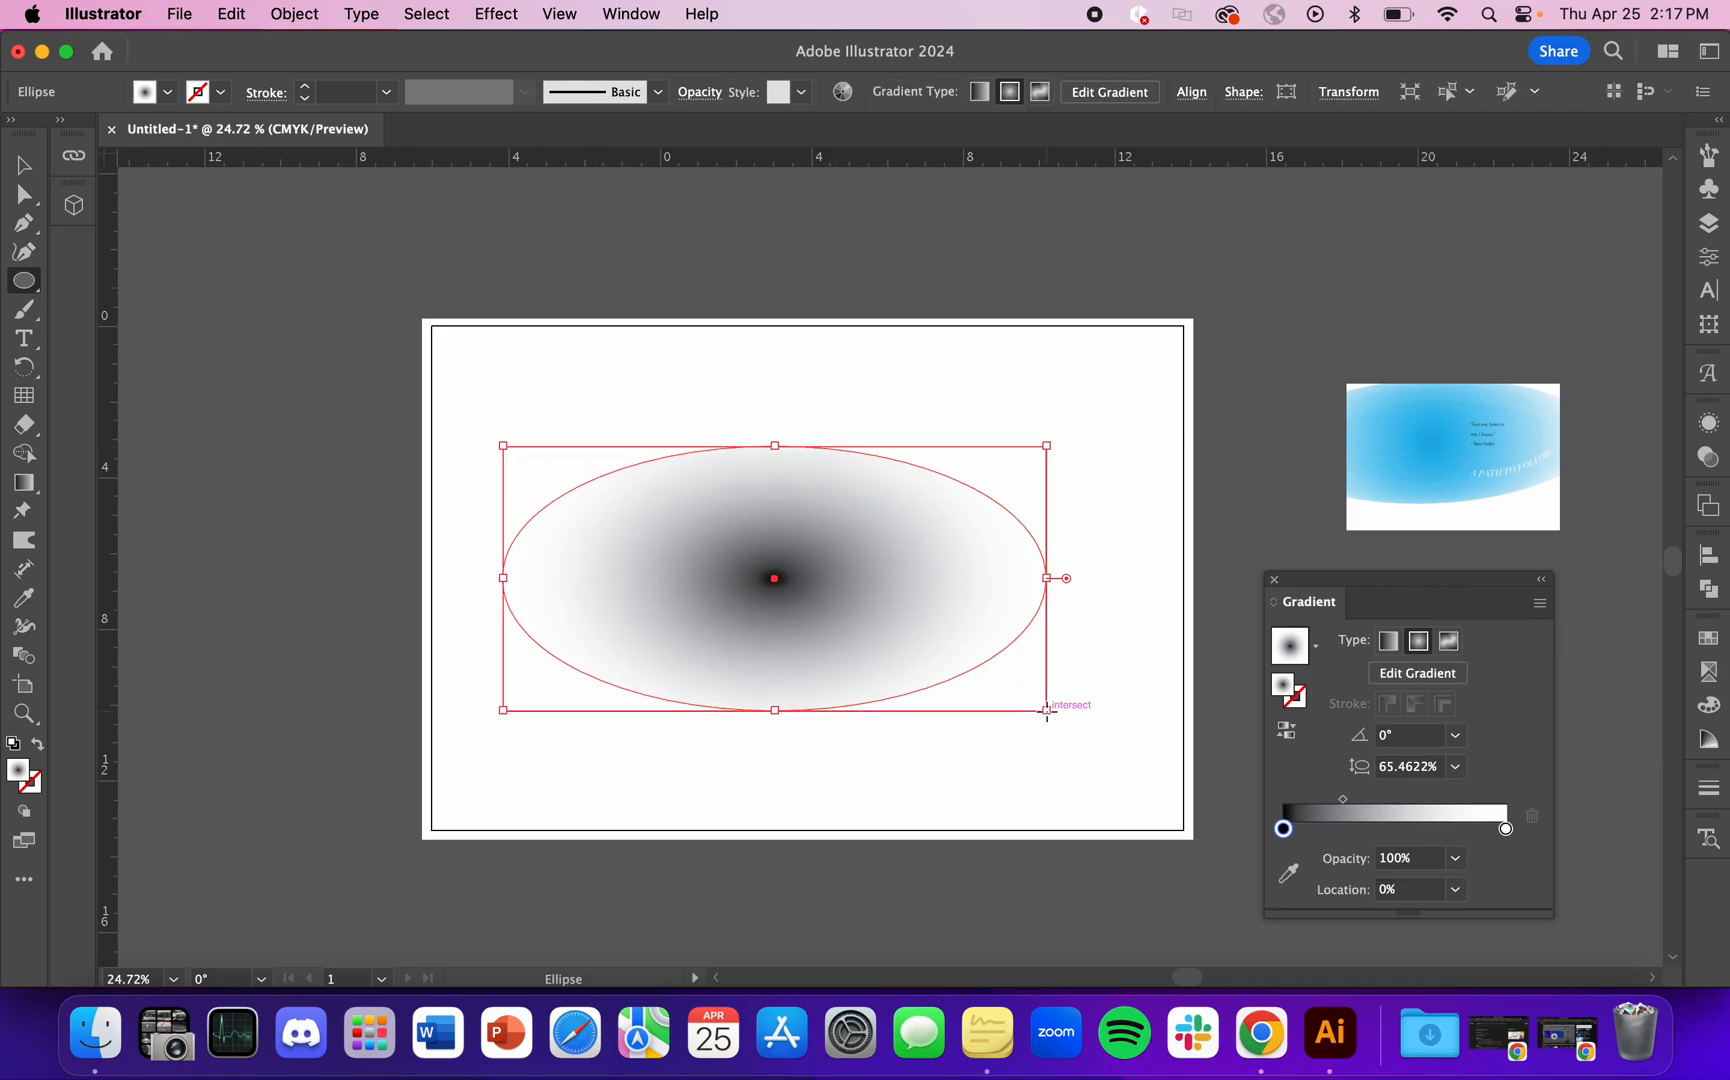
pyautogui.press('super+z')
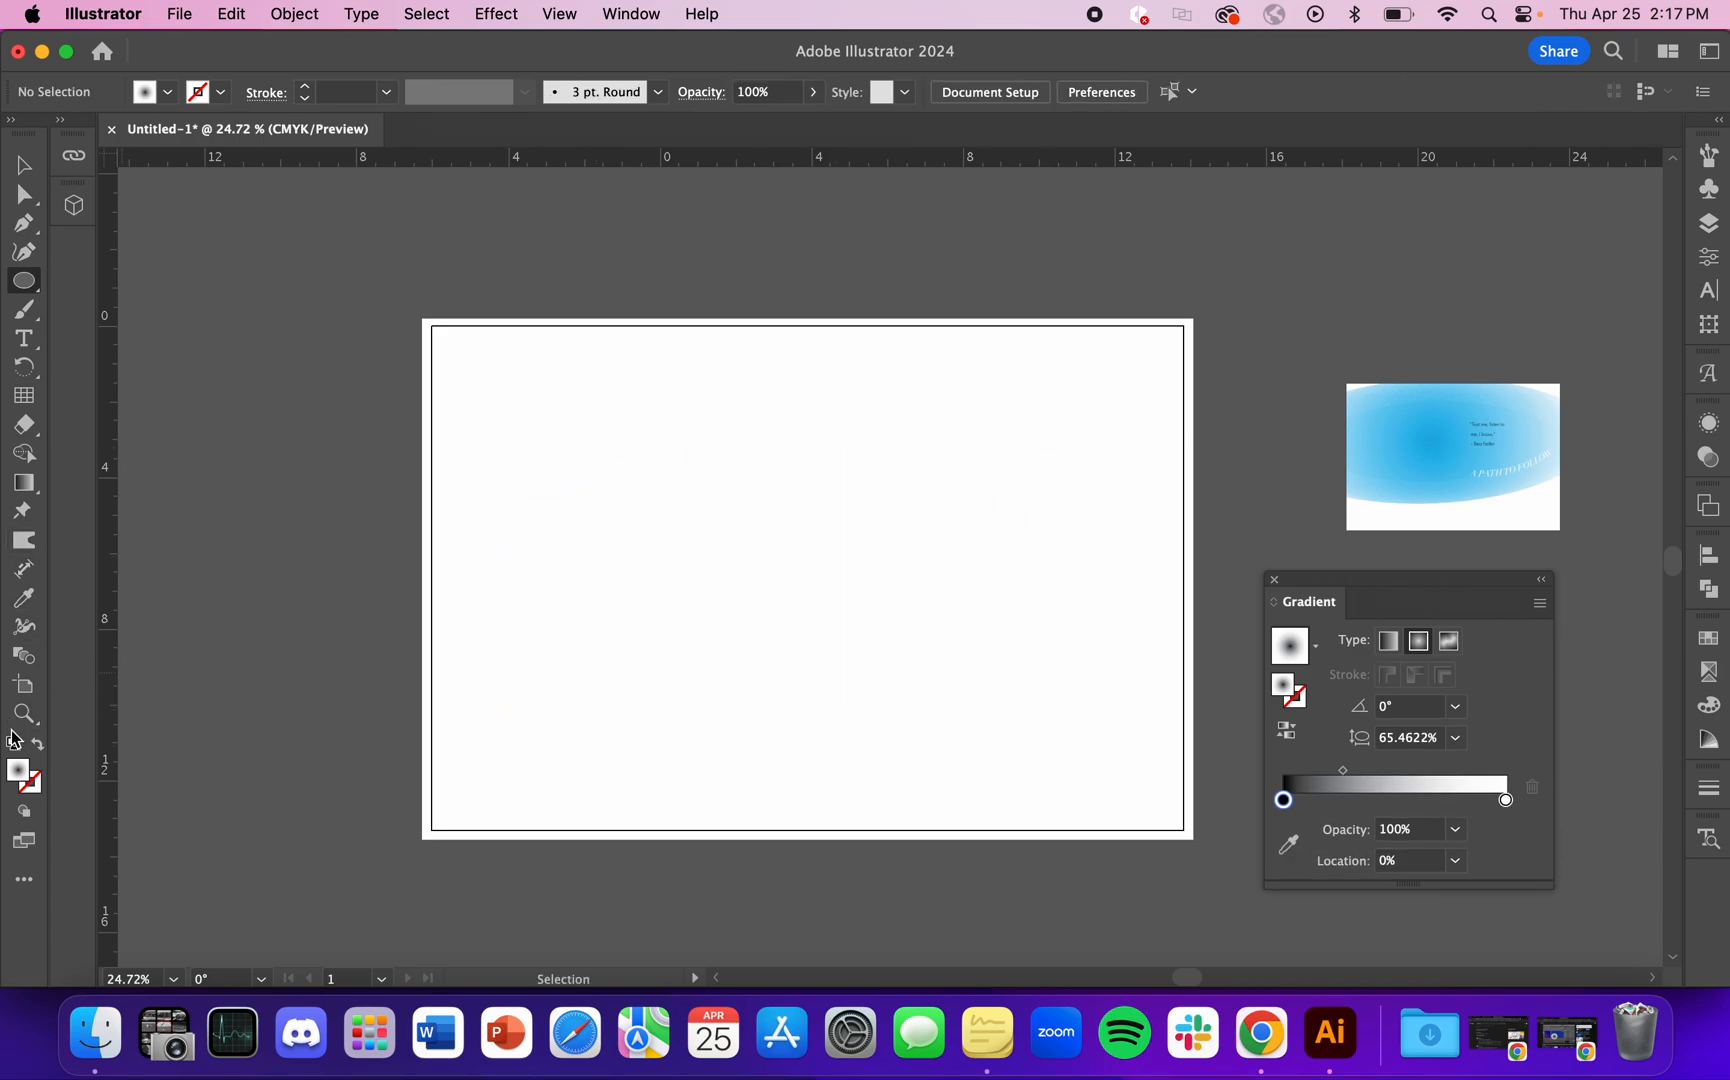
# Step: Draw a wide ellipse with a solid red fill across the middle of the artboard
pyautogui.doubleClick(21, 776)
pyautogui.moveTo(754, 420); pyautogui.dragTo(878, 372)
pyautogui.click(1120, 379)
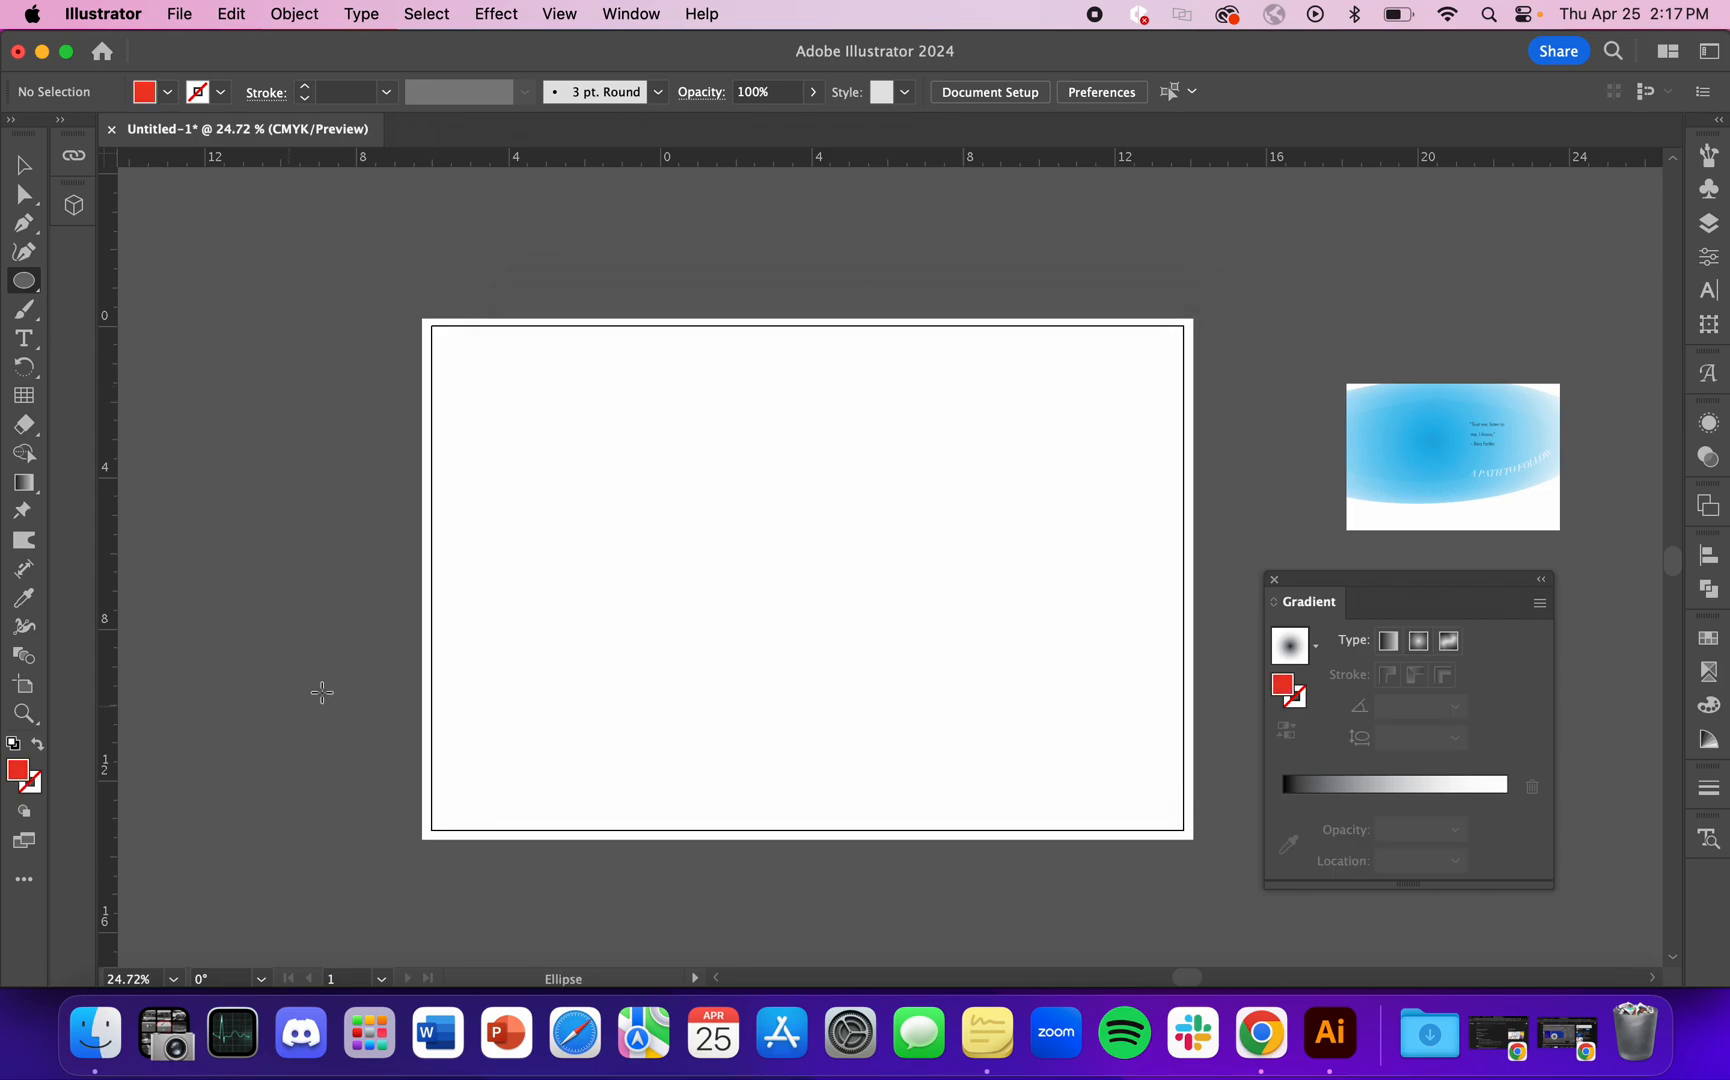
pyautogui.moveTo(490, 412); pyautogui.dragTo(1151, 704)
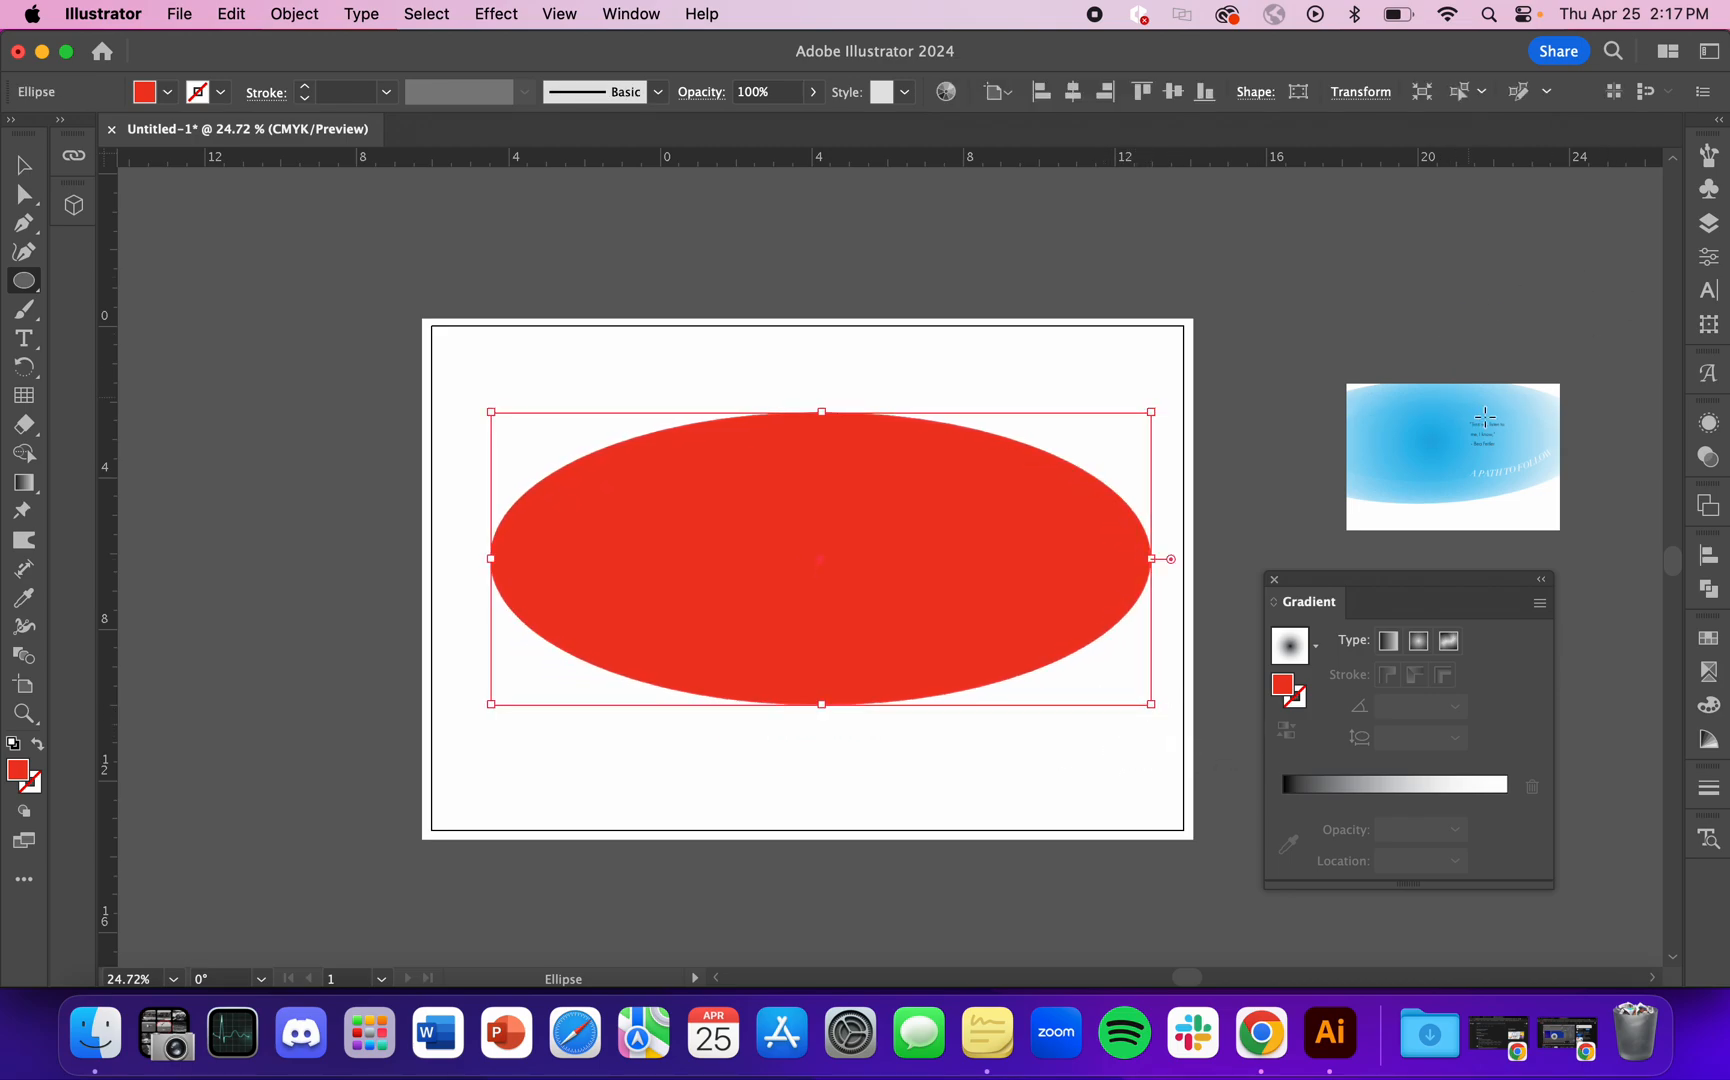
pyautogui.press('v')
pyautogui.moveTo(935, 584); pyautogui.dragTo(932, 607)
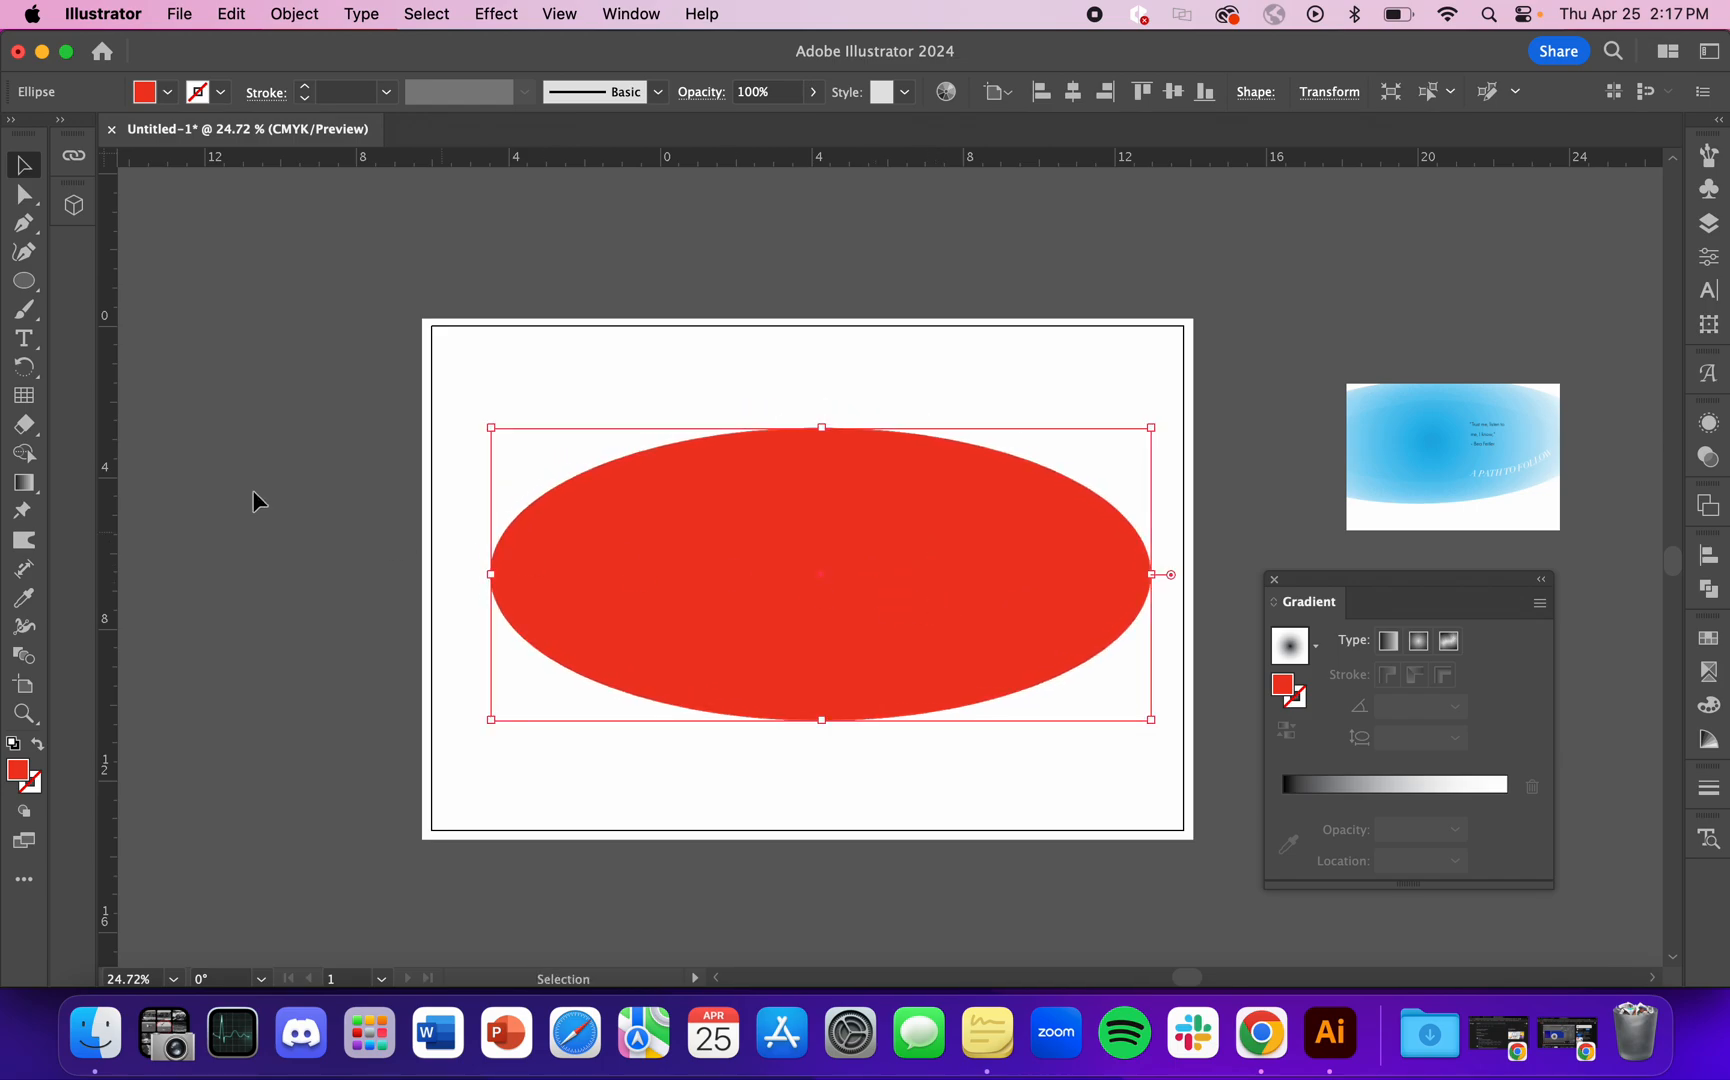
pyautogui.click(245, 488)
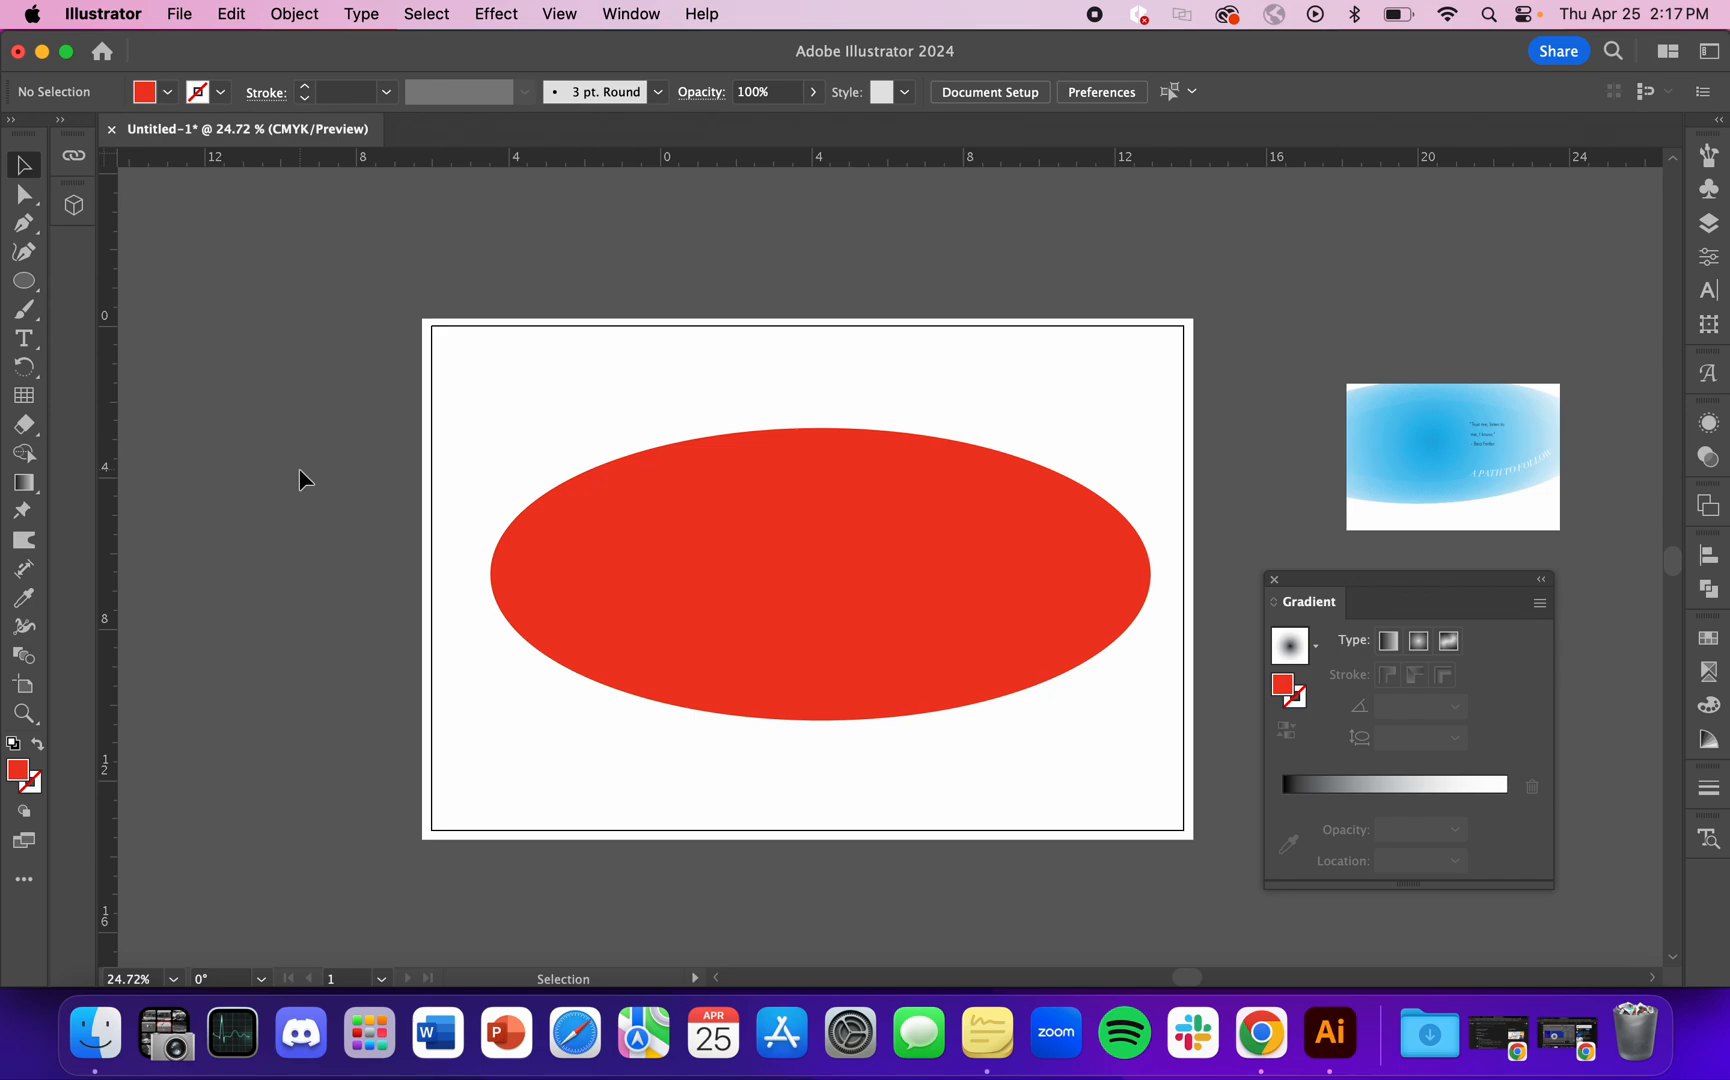
# Step: Fill the red ellipse with a black-to-white radial gradient
pyautogui.click(30, 491)
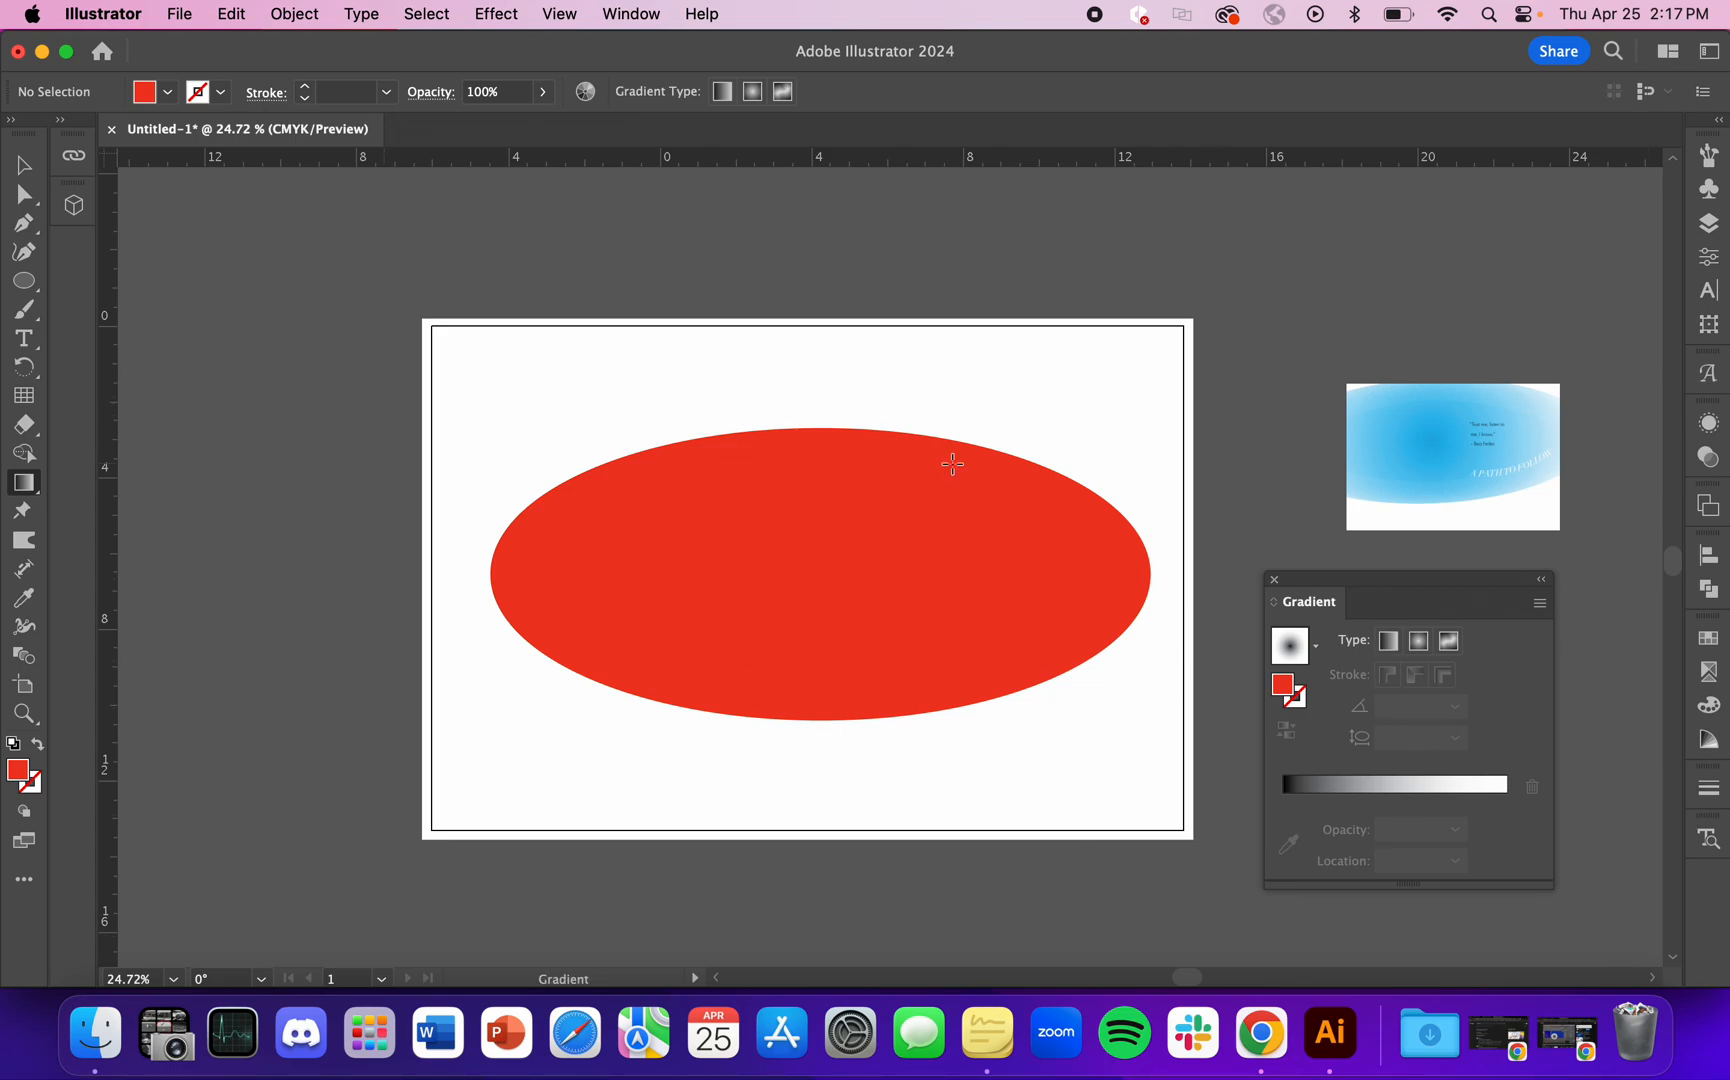
pyautogui.press('v')
pyautogui.click(762, 520)
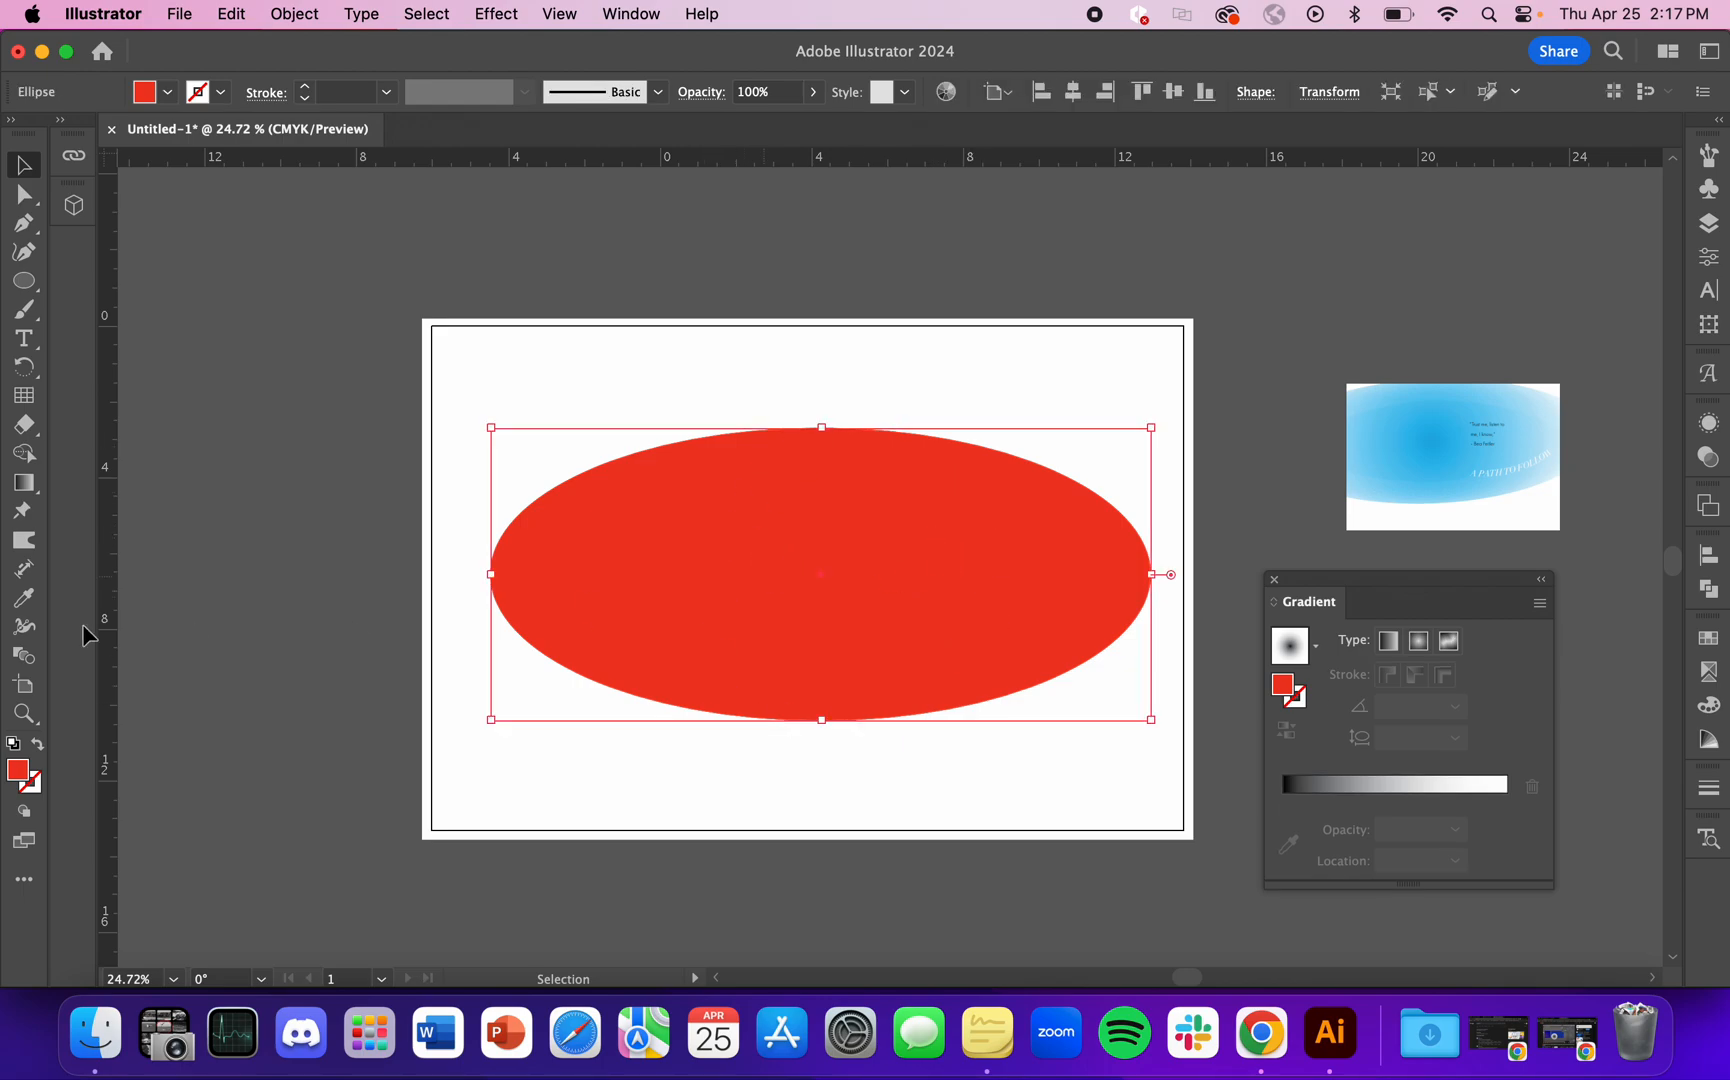
pyautogui.click(25, 490)
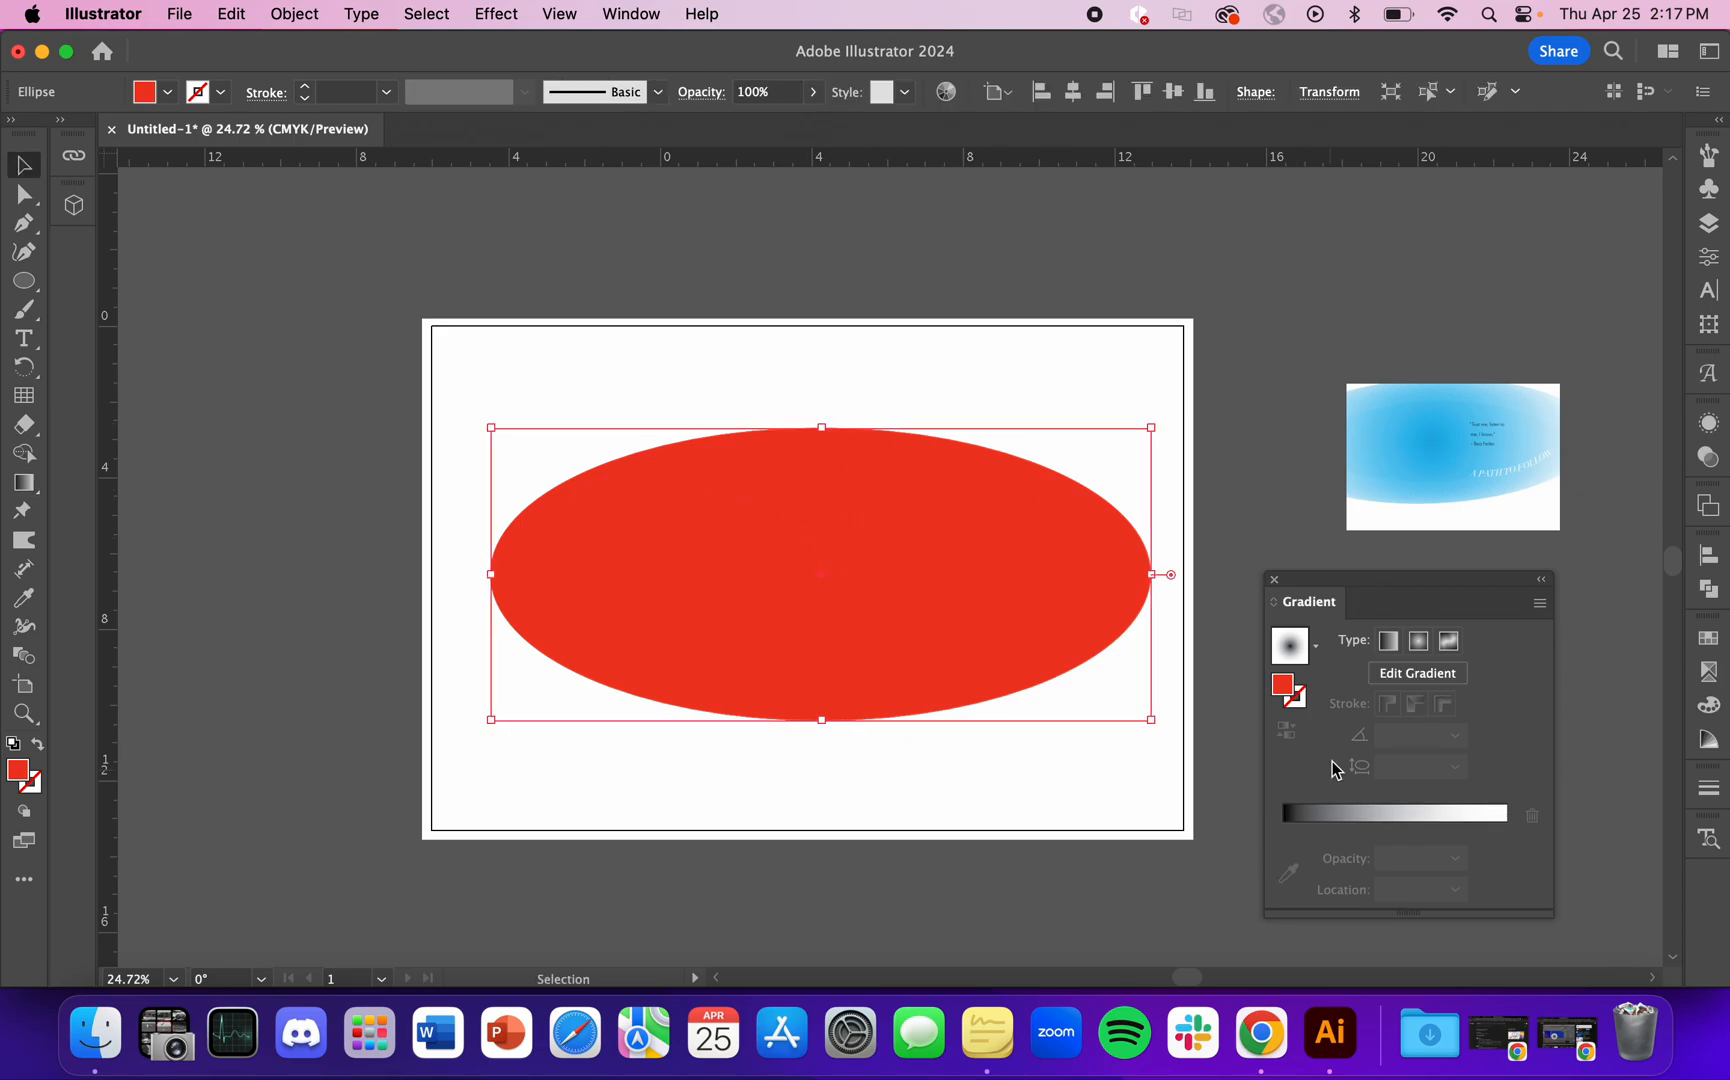
pyautogui.click(1320, 801)
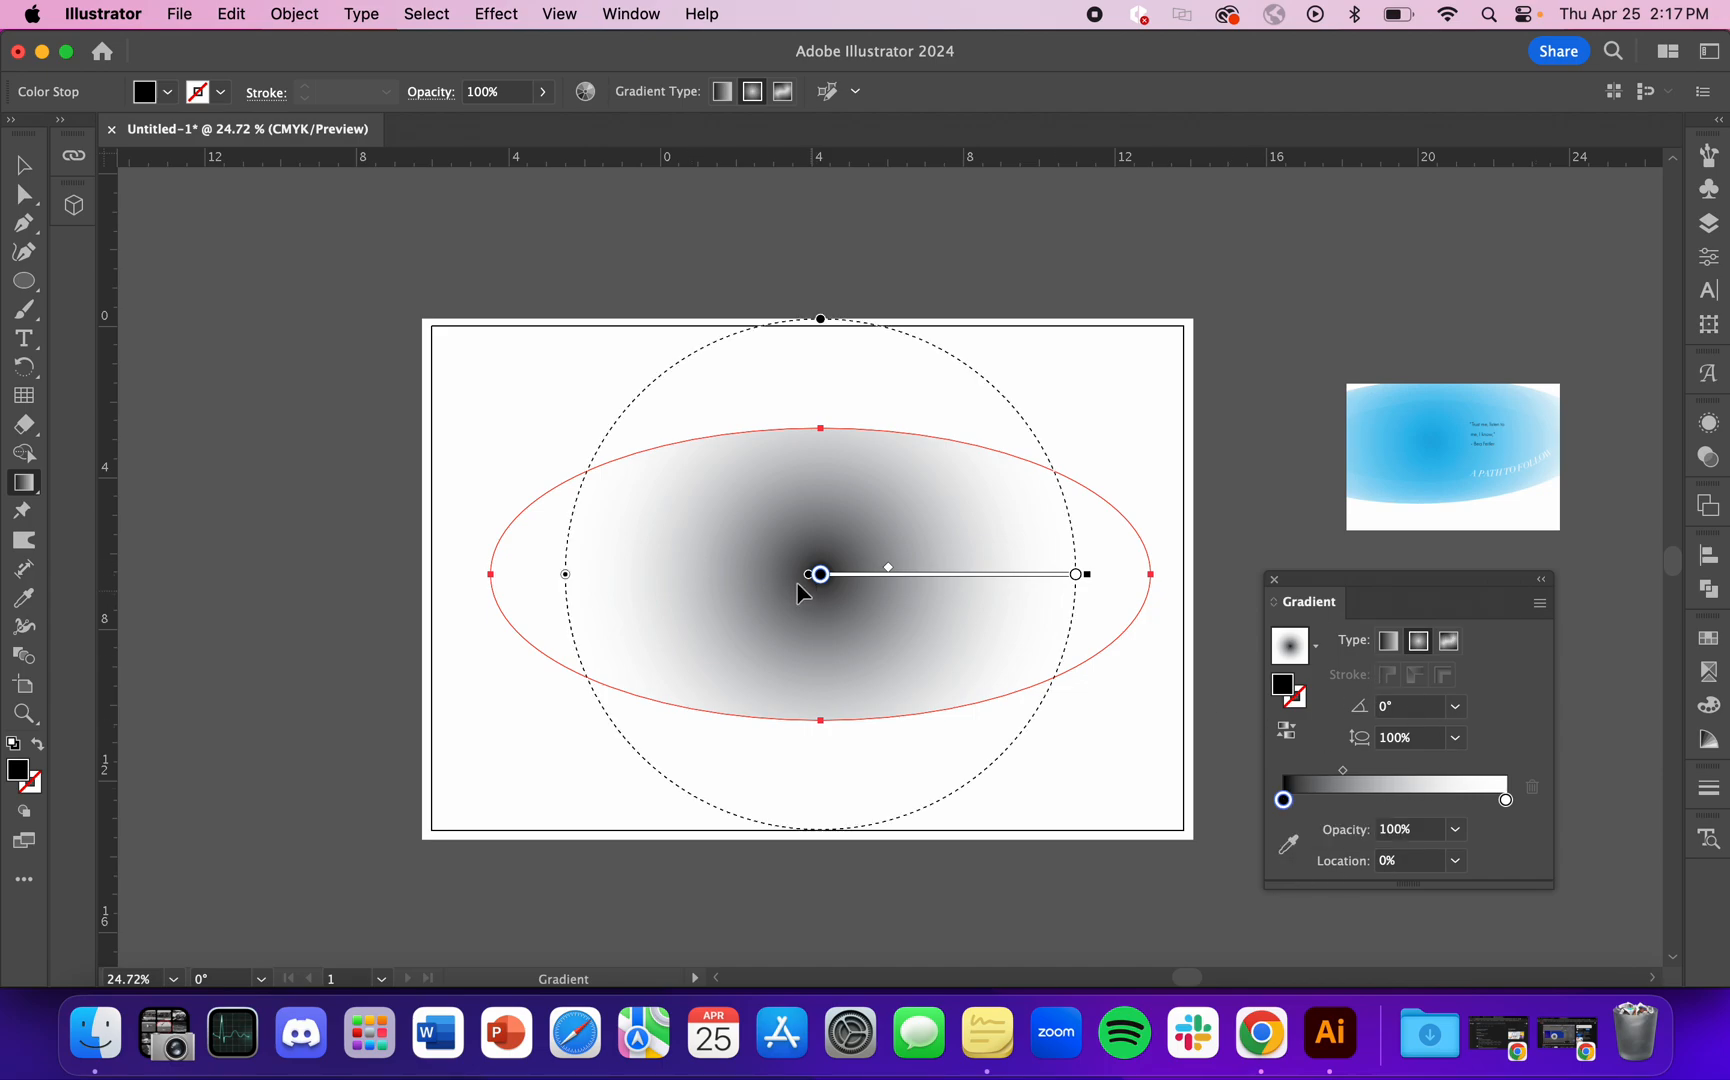
# Step: Move the black stop to about 38% and stretch the gradient just beyond the ellipse, flattened to an aspect ratio of about 51%
pyautogui.moveTo(824, 576)
pyautogui.mouseDown()
pyautogui.moveTo(973, 577)
pyautogui.moveTo(917, 576)
pyautogui.mouseUp()
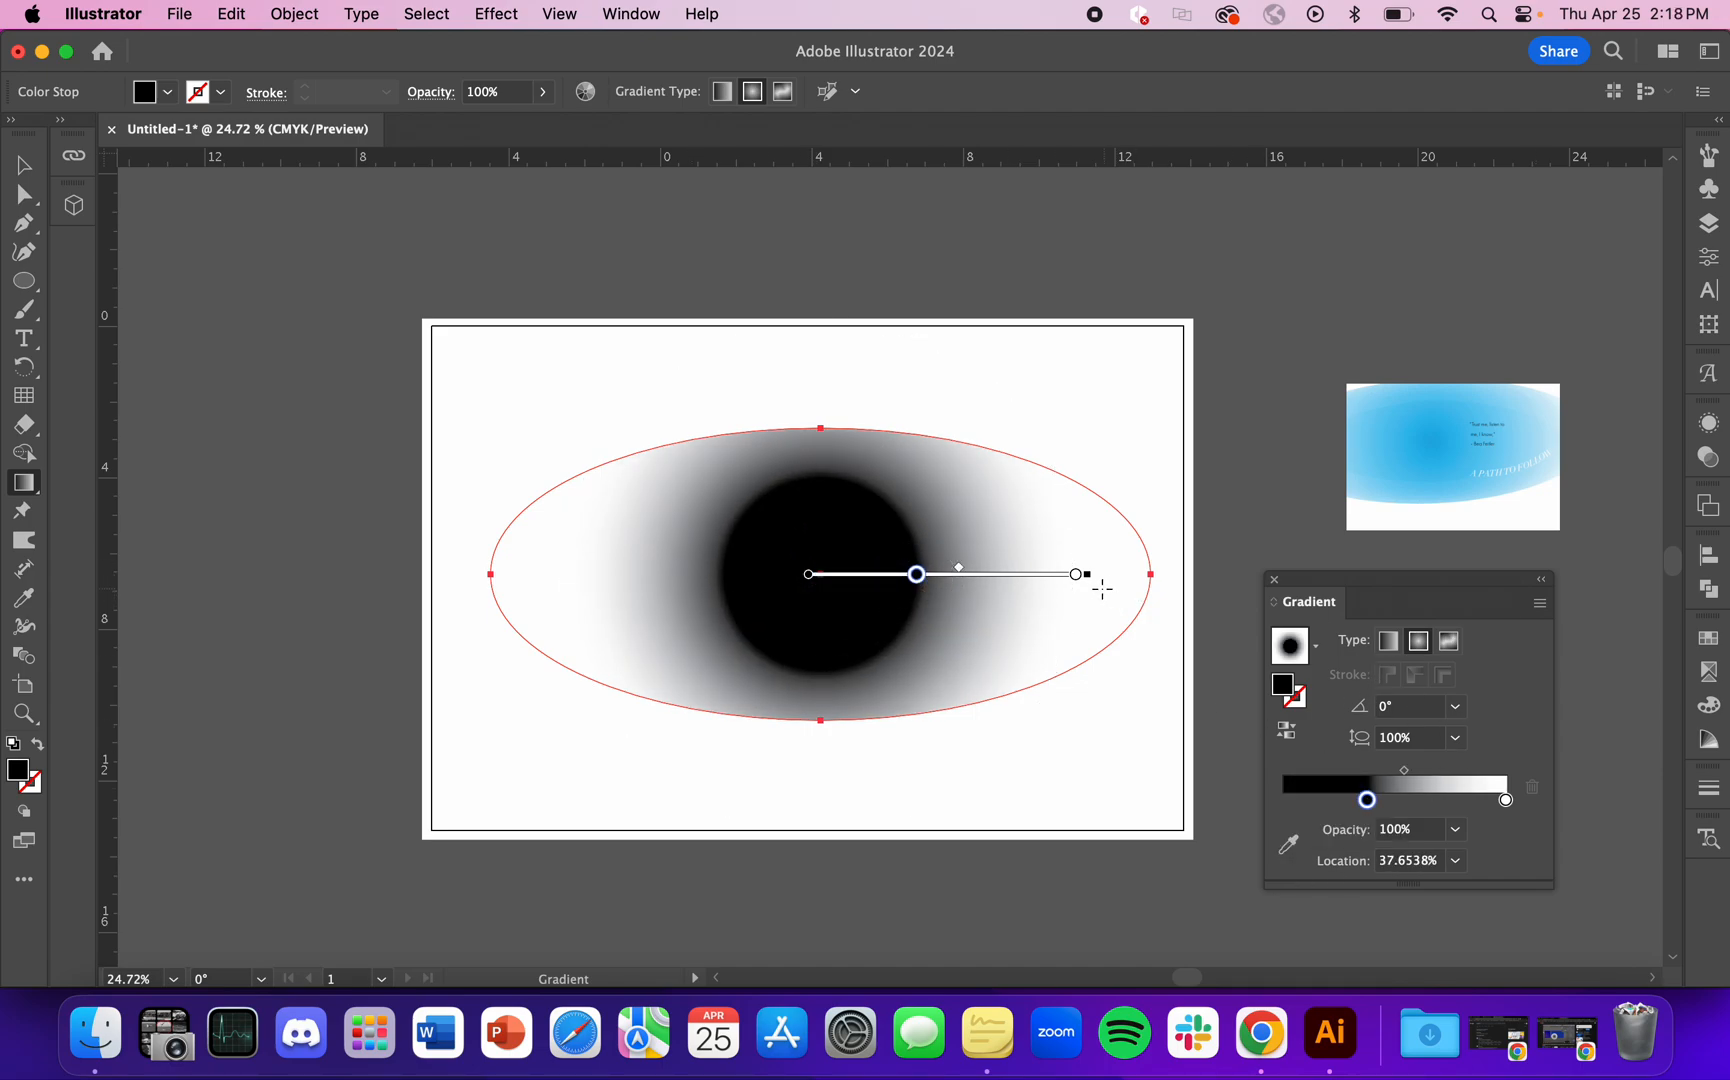
pyautogui.click(1077, 576)
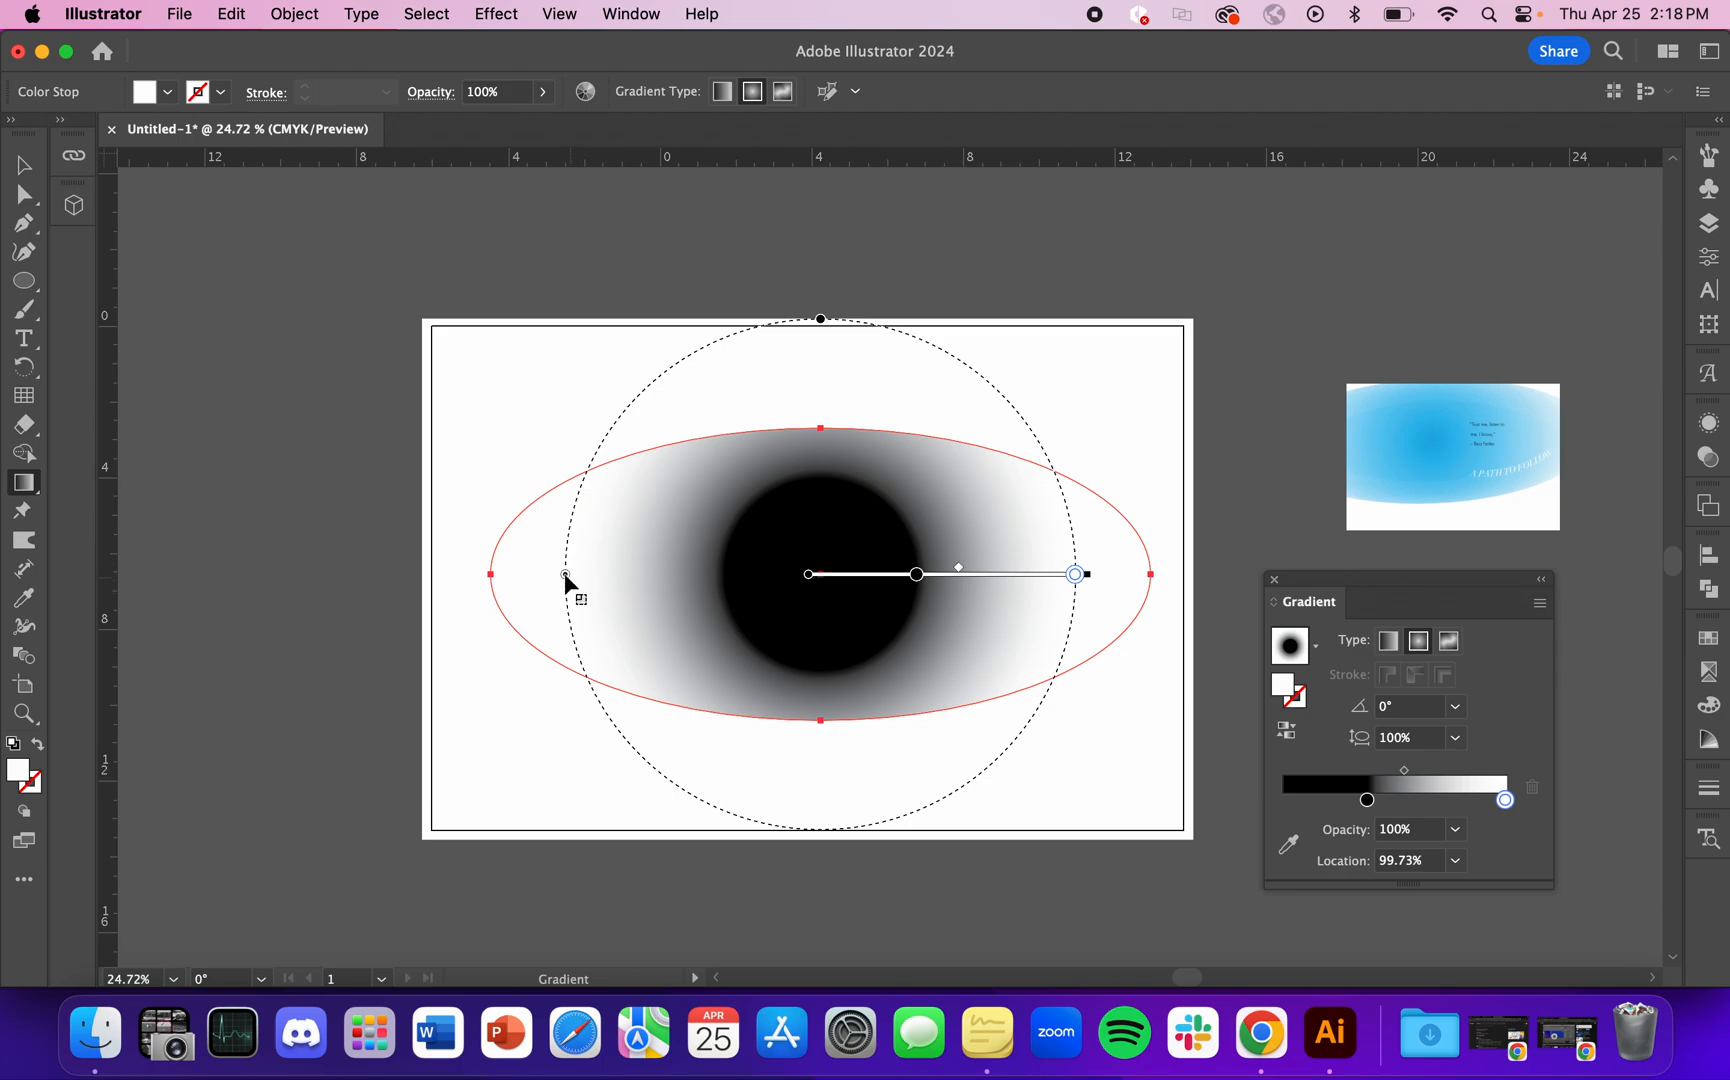
pyautogui.moveTo(565, 577); pyautogui.dragTo(483, 577)
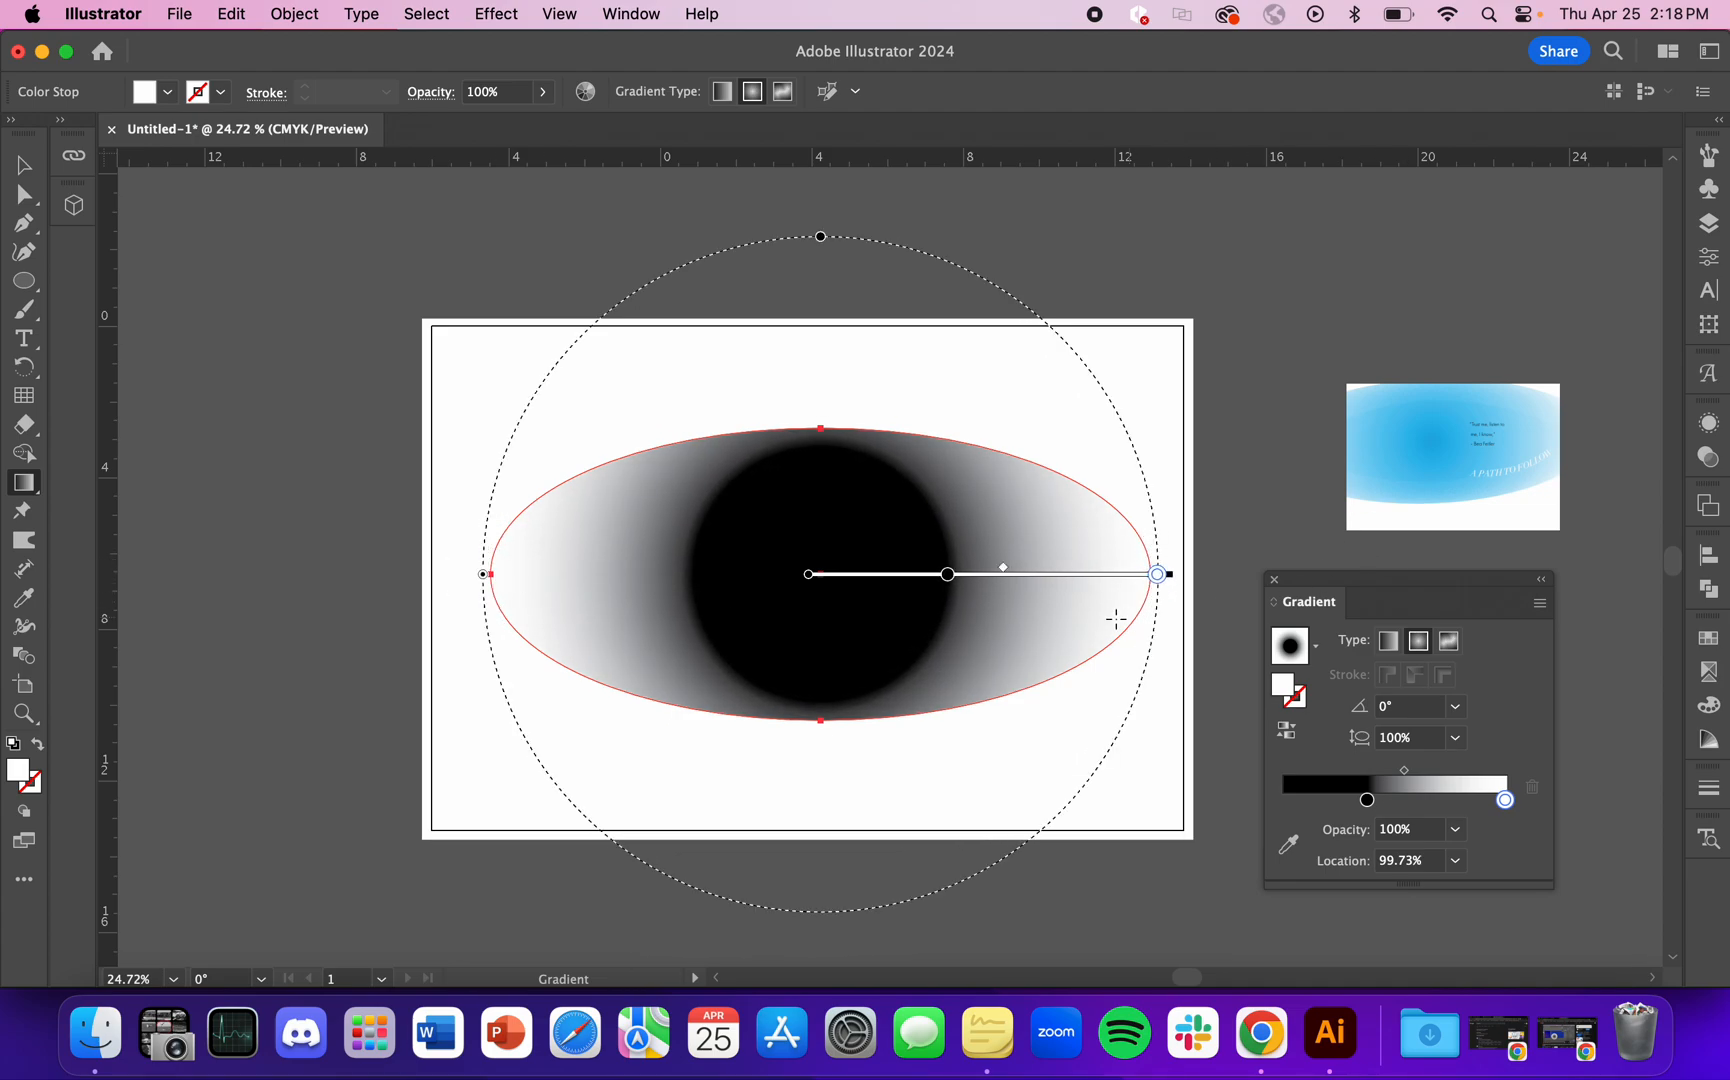
pyautogui.moveTo(820, 237); pyautogui.dragTo(819, 401)
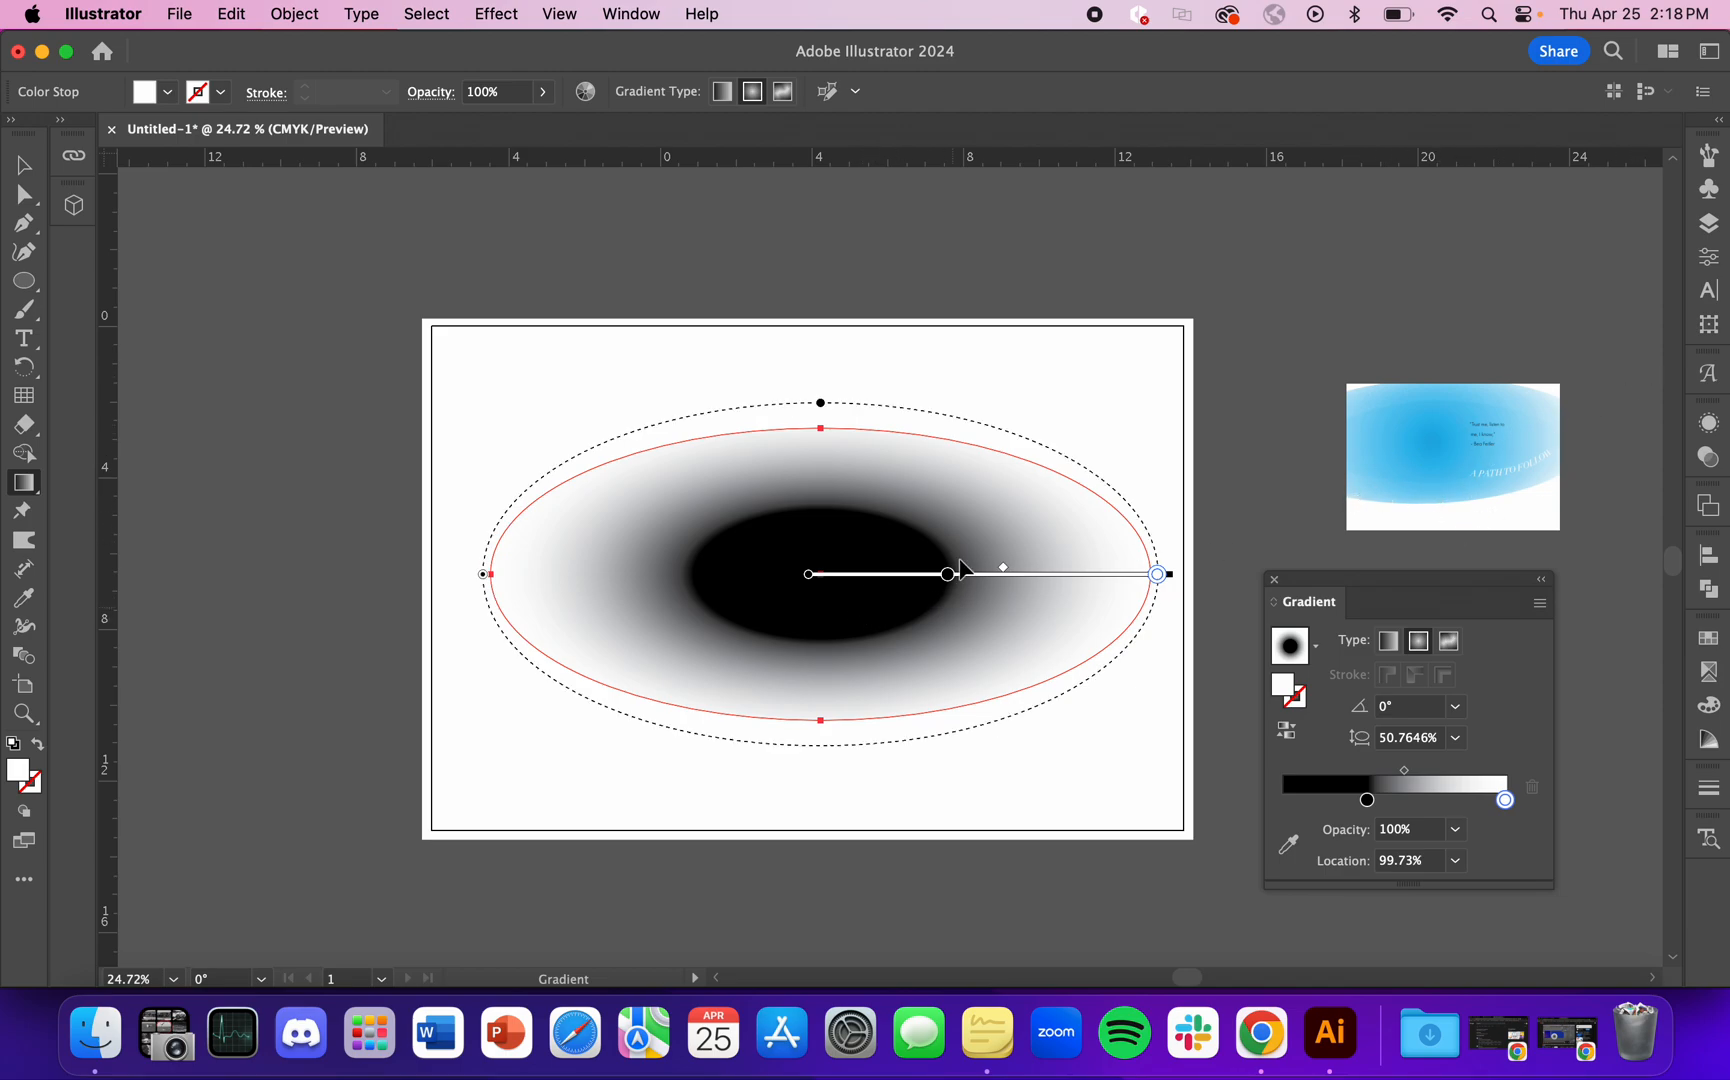
# Step: Return the gradient's black stop to 0% and shift the midpoint slightly closer to the ellipse's center
pyautogui.moveTo(947, 576)
pyautogui.mouseDown()
pyautogui.moveTo(825, 581)
pyautogui.moveTo(1130, 572)
pyautogui.moveTo(935, 562)
pyautogui.moveTo(958, 567)
pyautogui.mouseUp()
pyautogui.moveTo(830, 582); pyautogui.dragTo(822, 578)
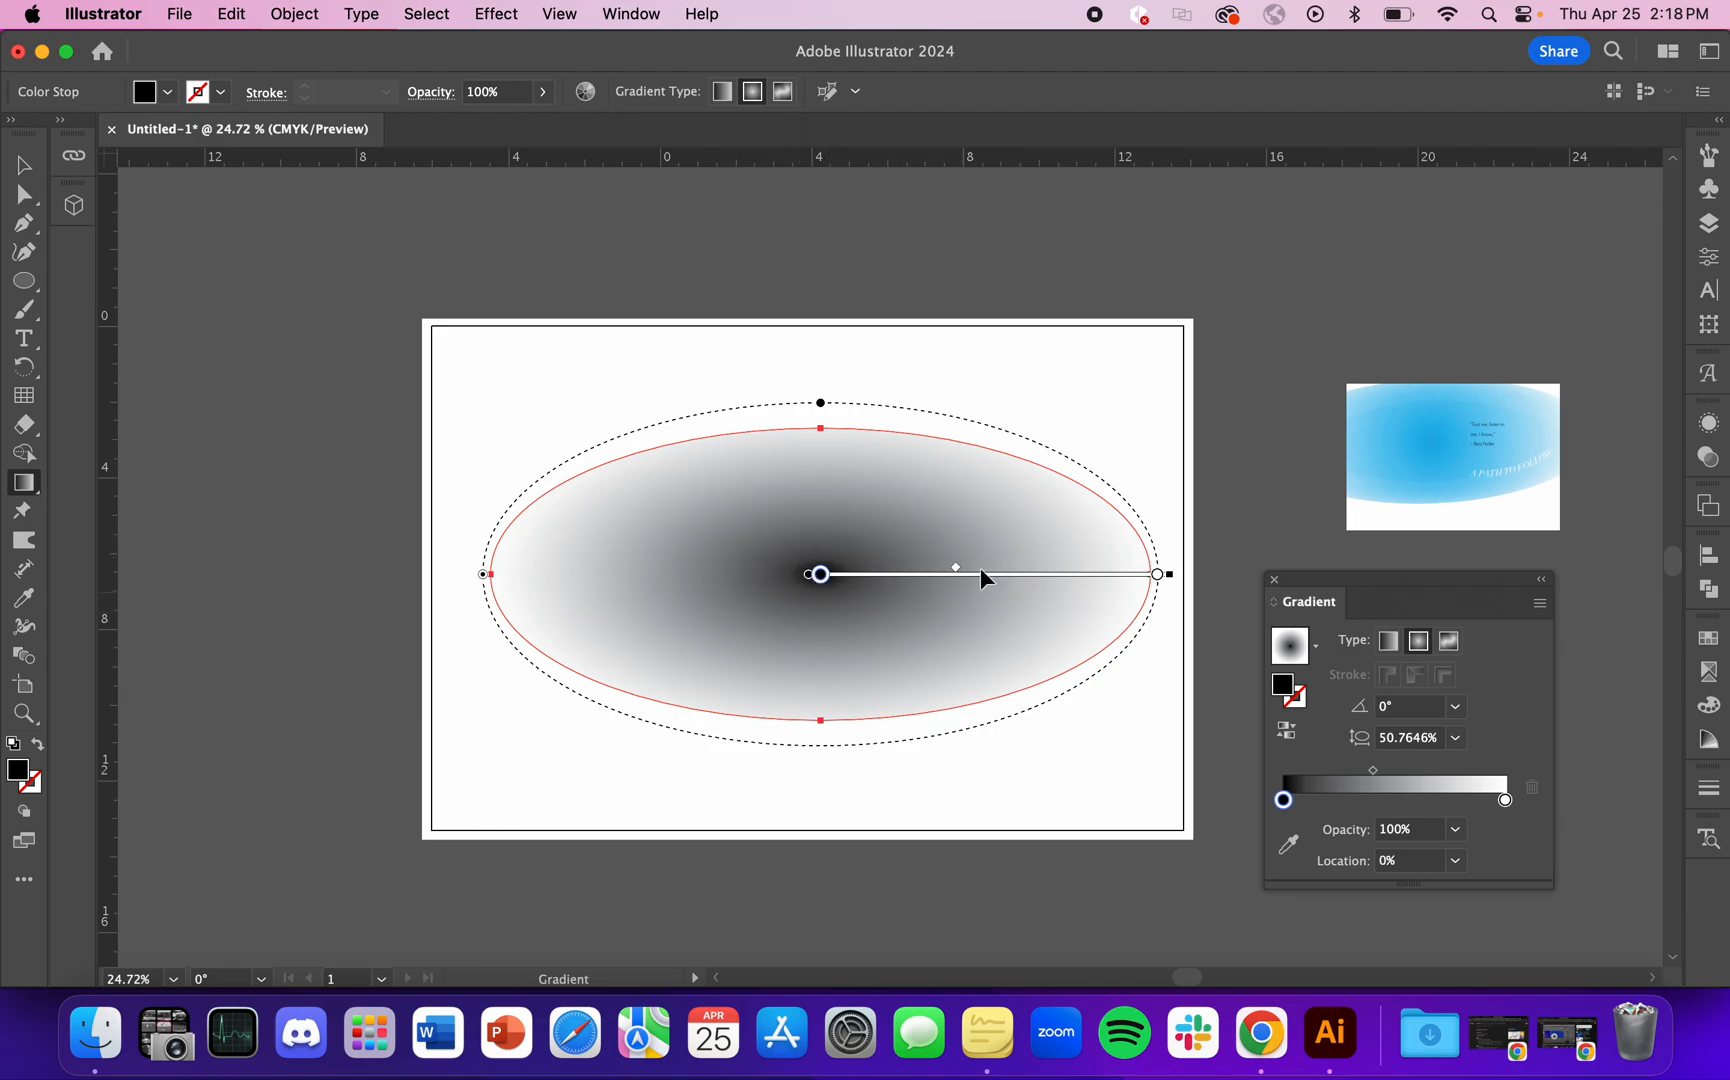
pyautogui.moveTo(956, 567)
pyautogui.mouseDown()
pyautogui.moveTo(1000, 568)
pyautogui.moveTo(938, 573)
pyautogui.mouseUp()
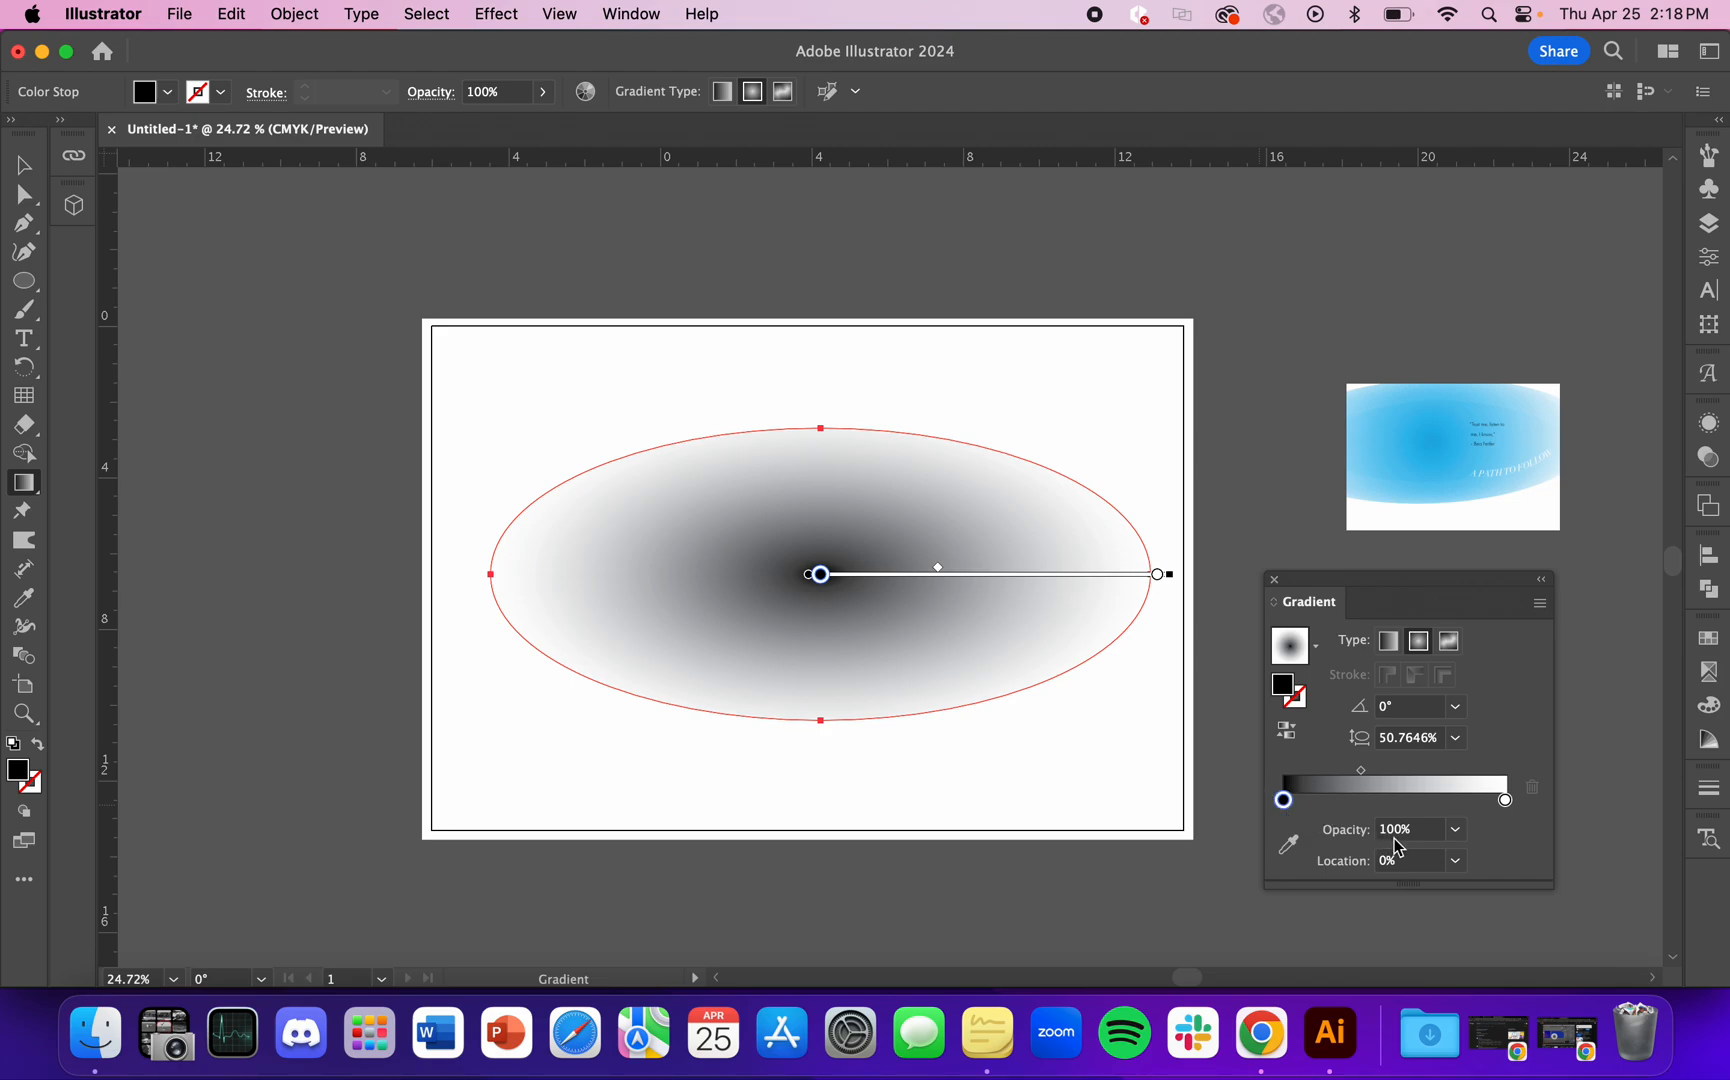
pyautogui.click(1505, 800)
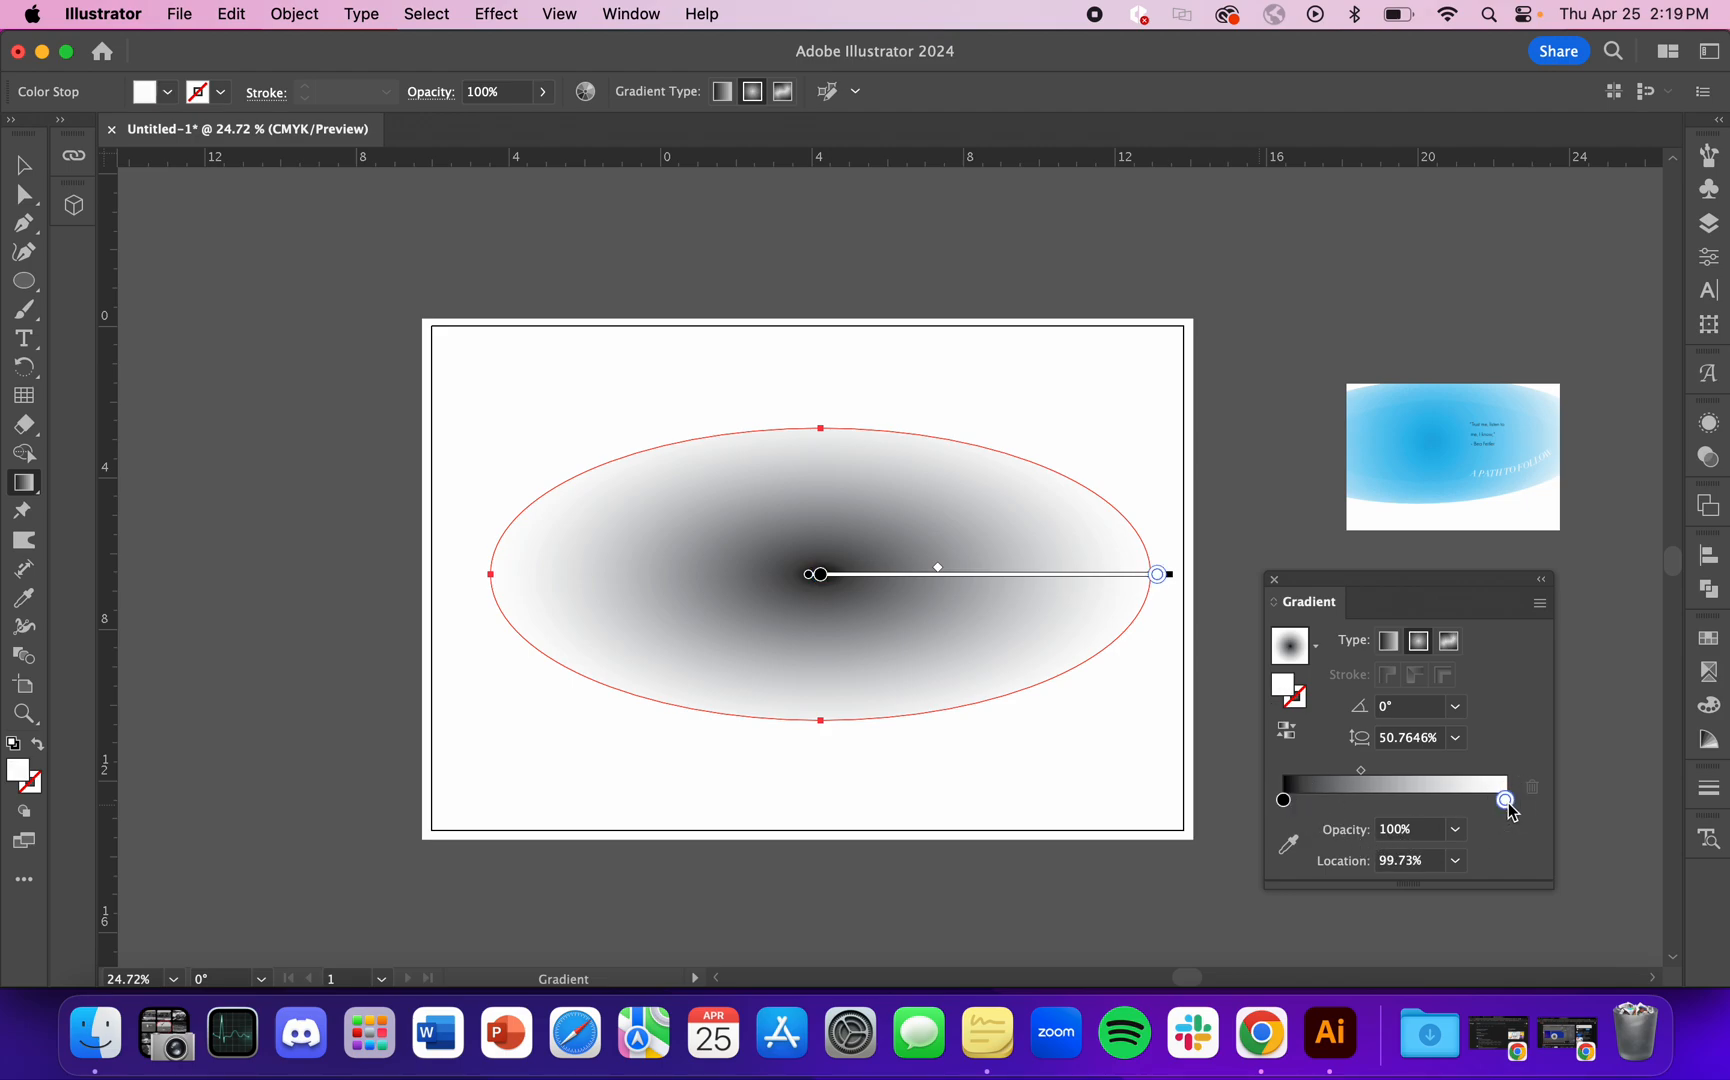
pyautogui.click(1284, 800)
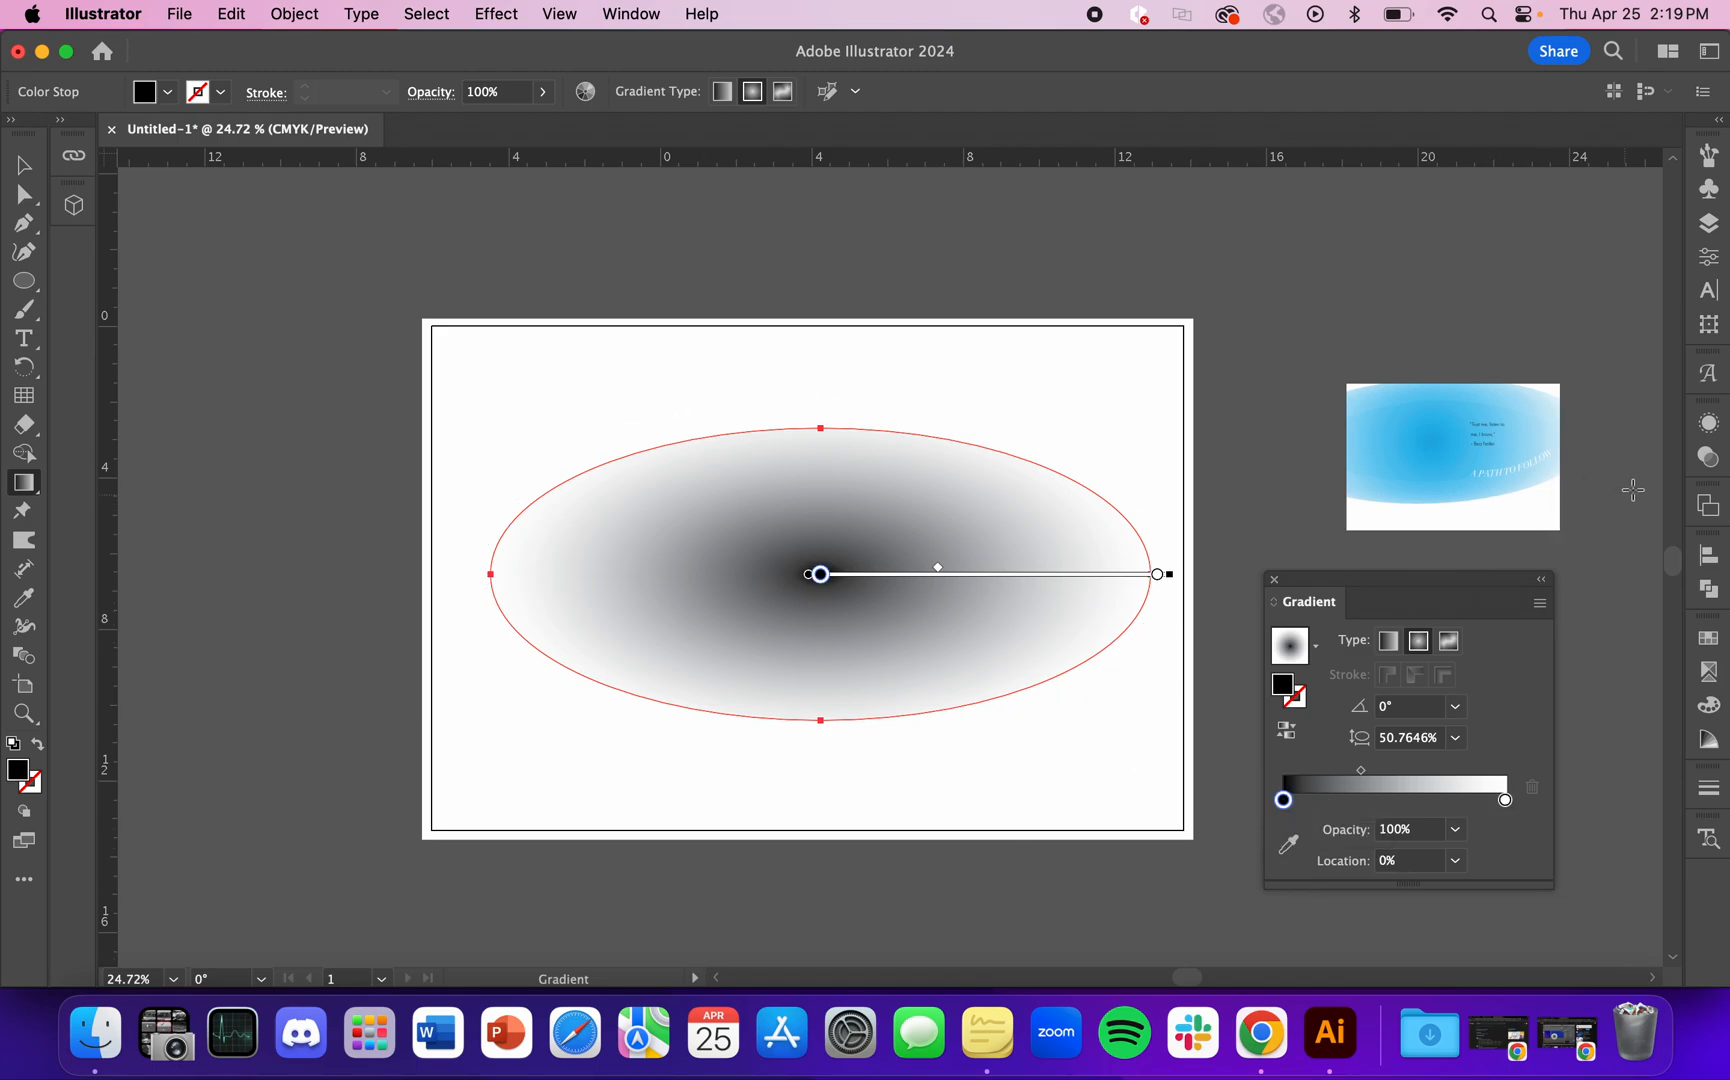
pyautogui.click(1505, 801)
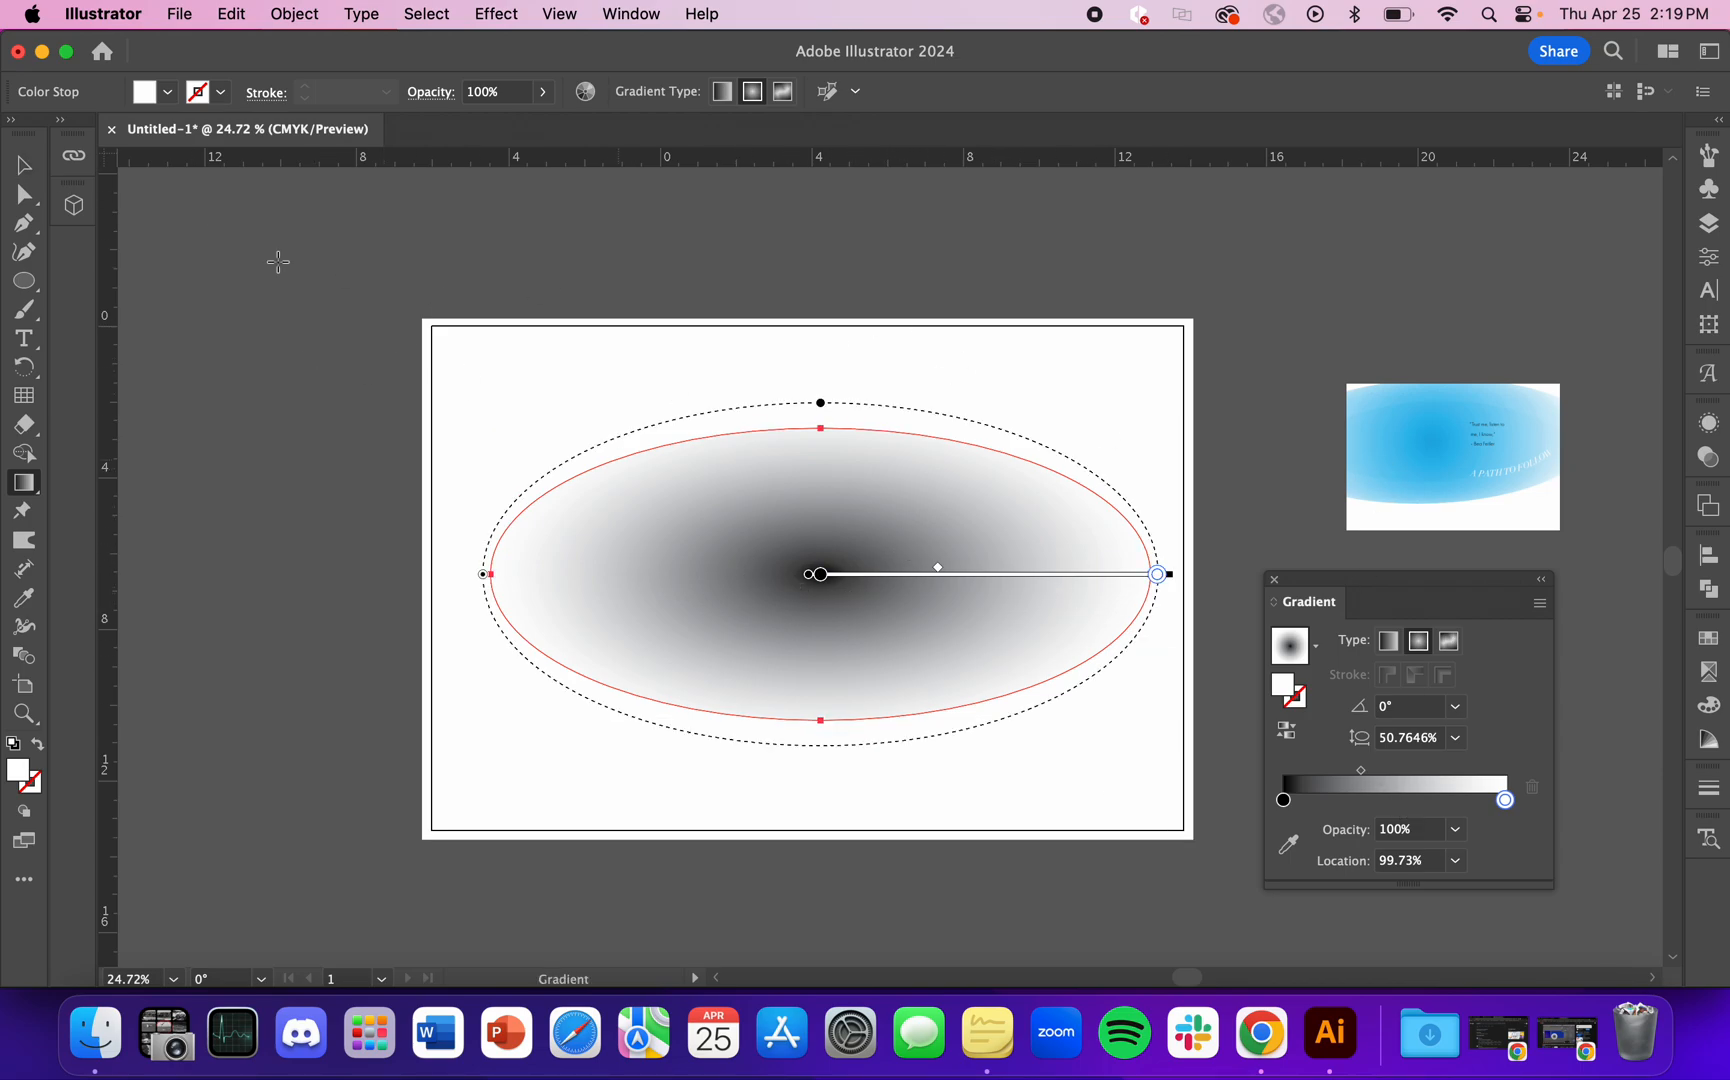
pyautogui.press('v')
pyautogui.click(549, 285)
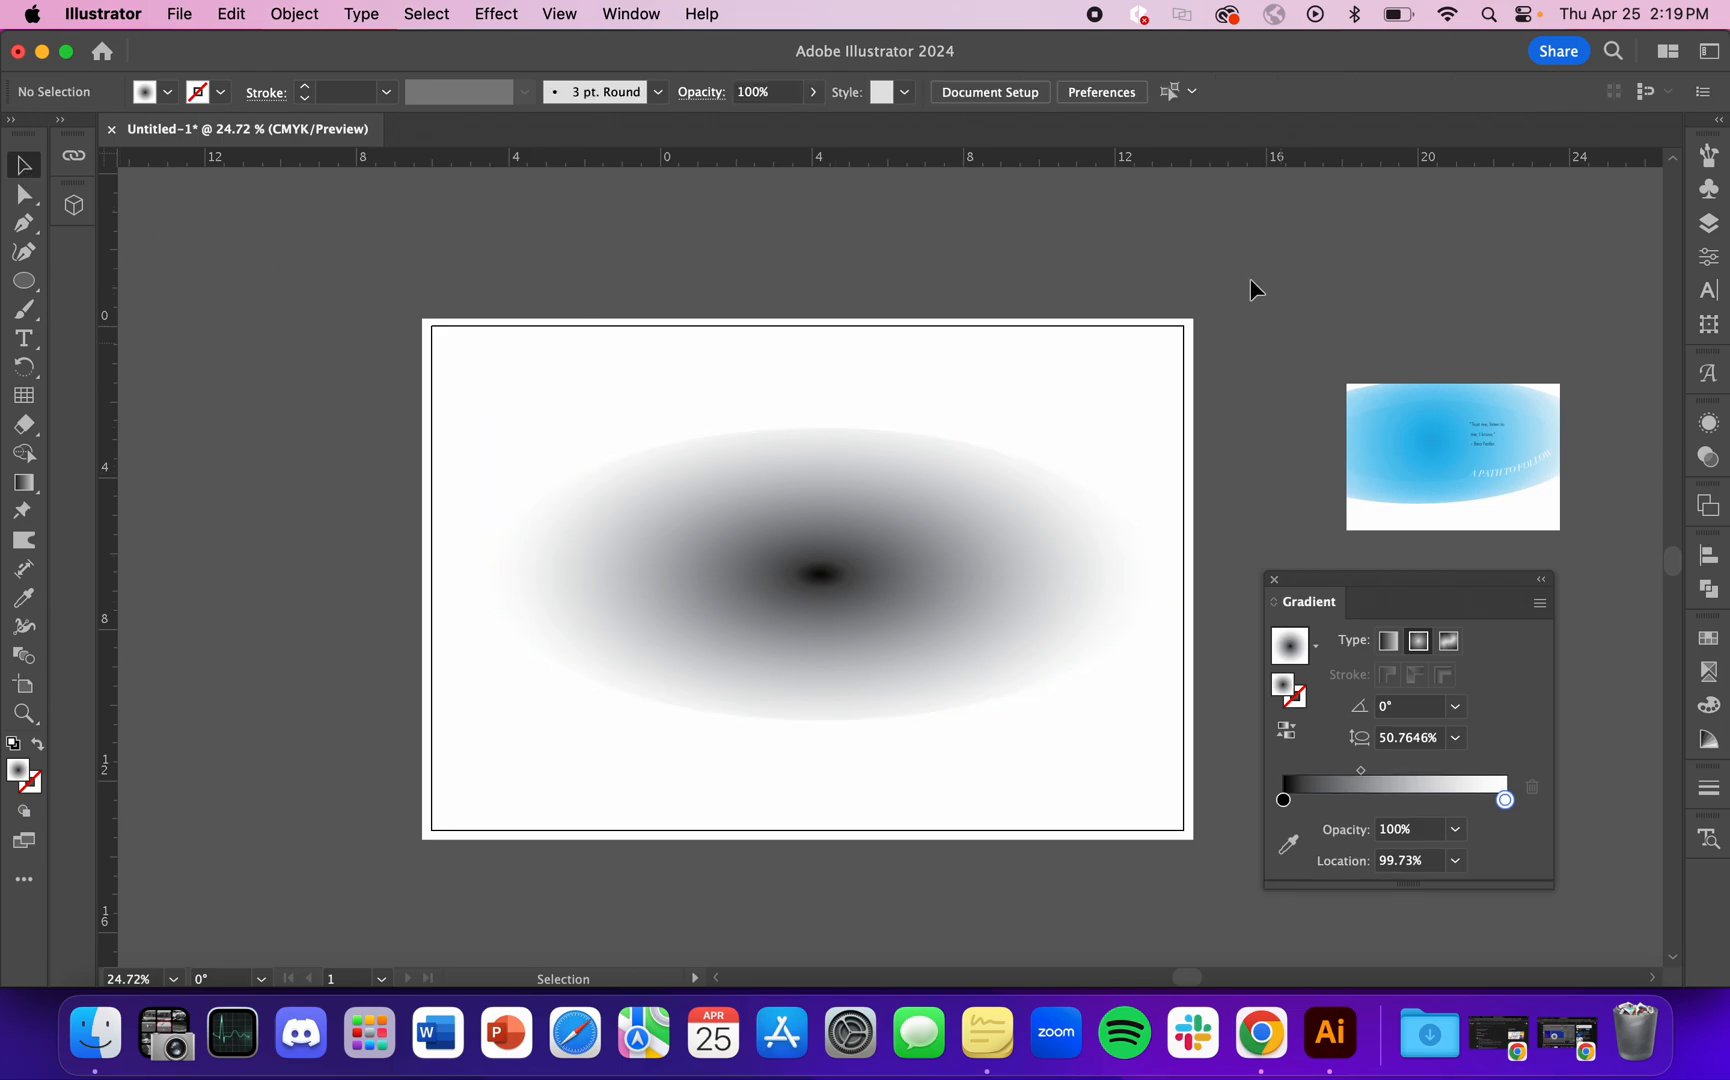
# Step: Try a Color Halftone effect on the ellipse with a maximum radius of 10 pixels and all channel angles at 0, and undo it
pyautogui.click(1058, 572)
pyautogui.click(503, 15)
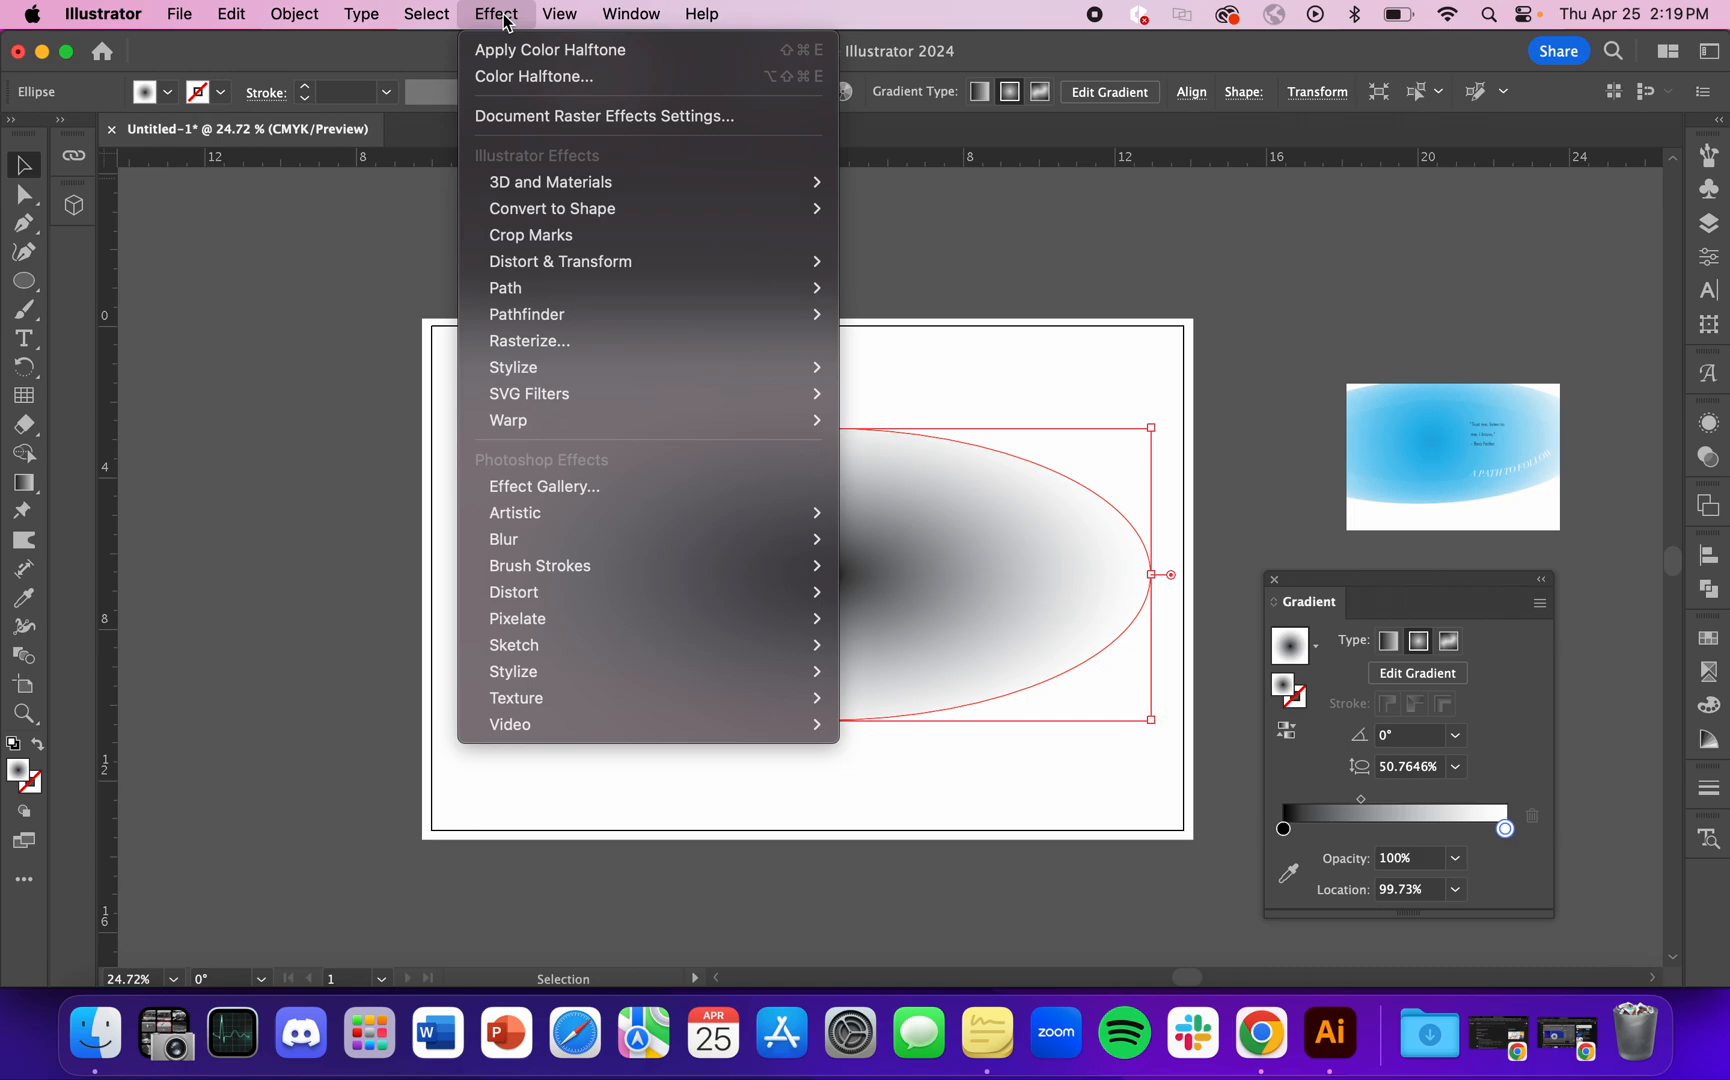
pyautogui.moveTo(765, 637)
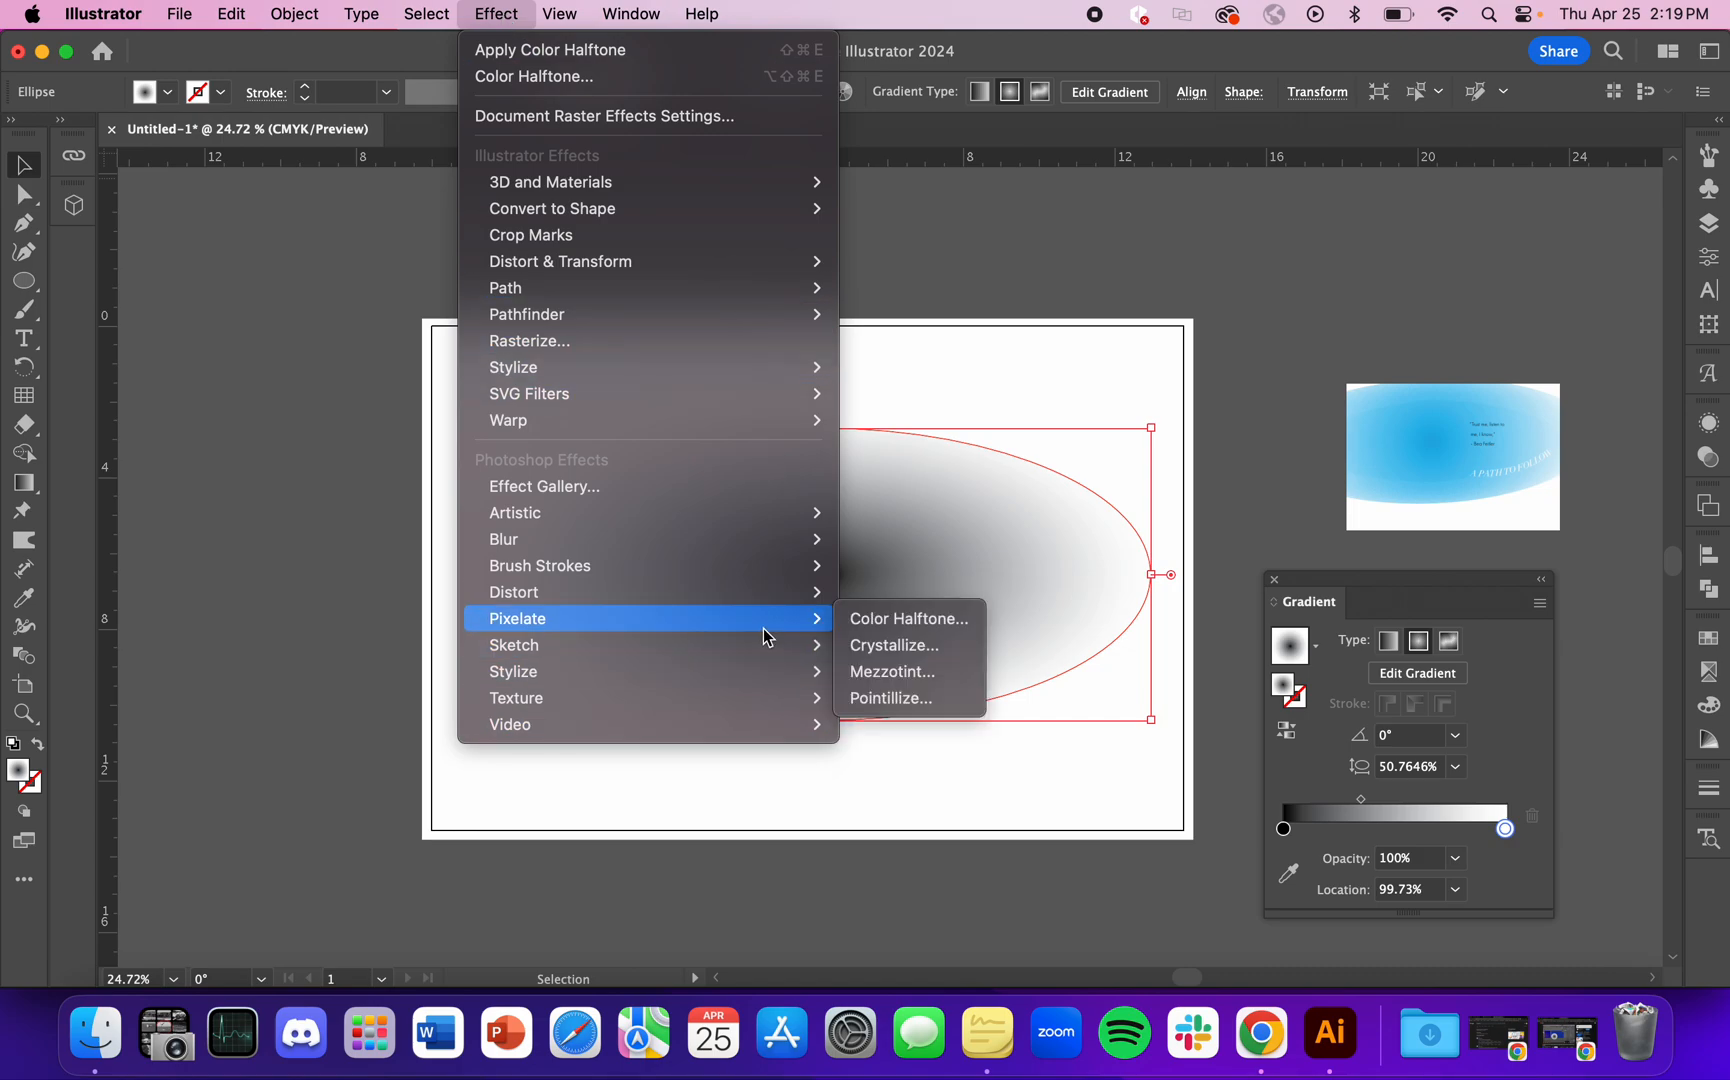
pyautogui.click(927, 619)
pyautogui.moveTo(1533, 278)
pyautogui.mouseDown()
pyautogui.moveTo(1517, 255)
pyautogui.moveTo(1539, 261)
pyautogui.mouseUp()
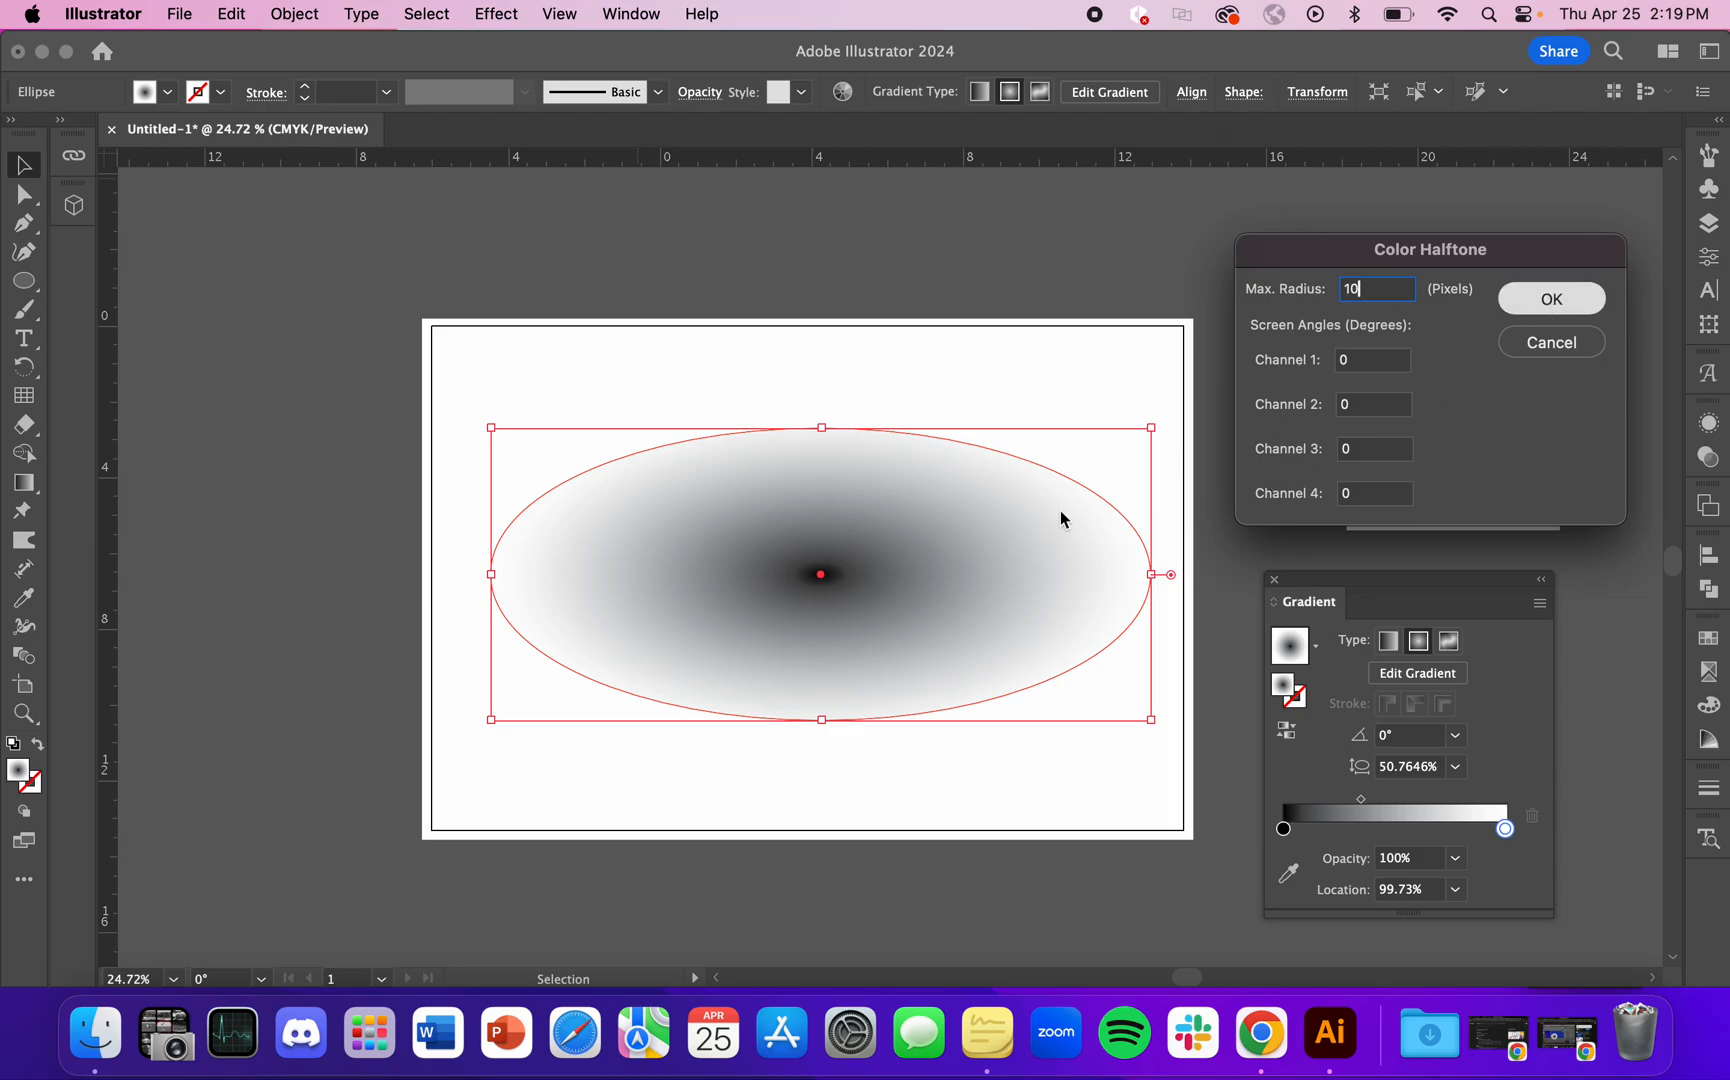
pyautogui.press('Return')
pyautogui.scroll(15, 950, 529)
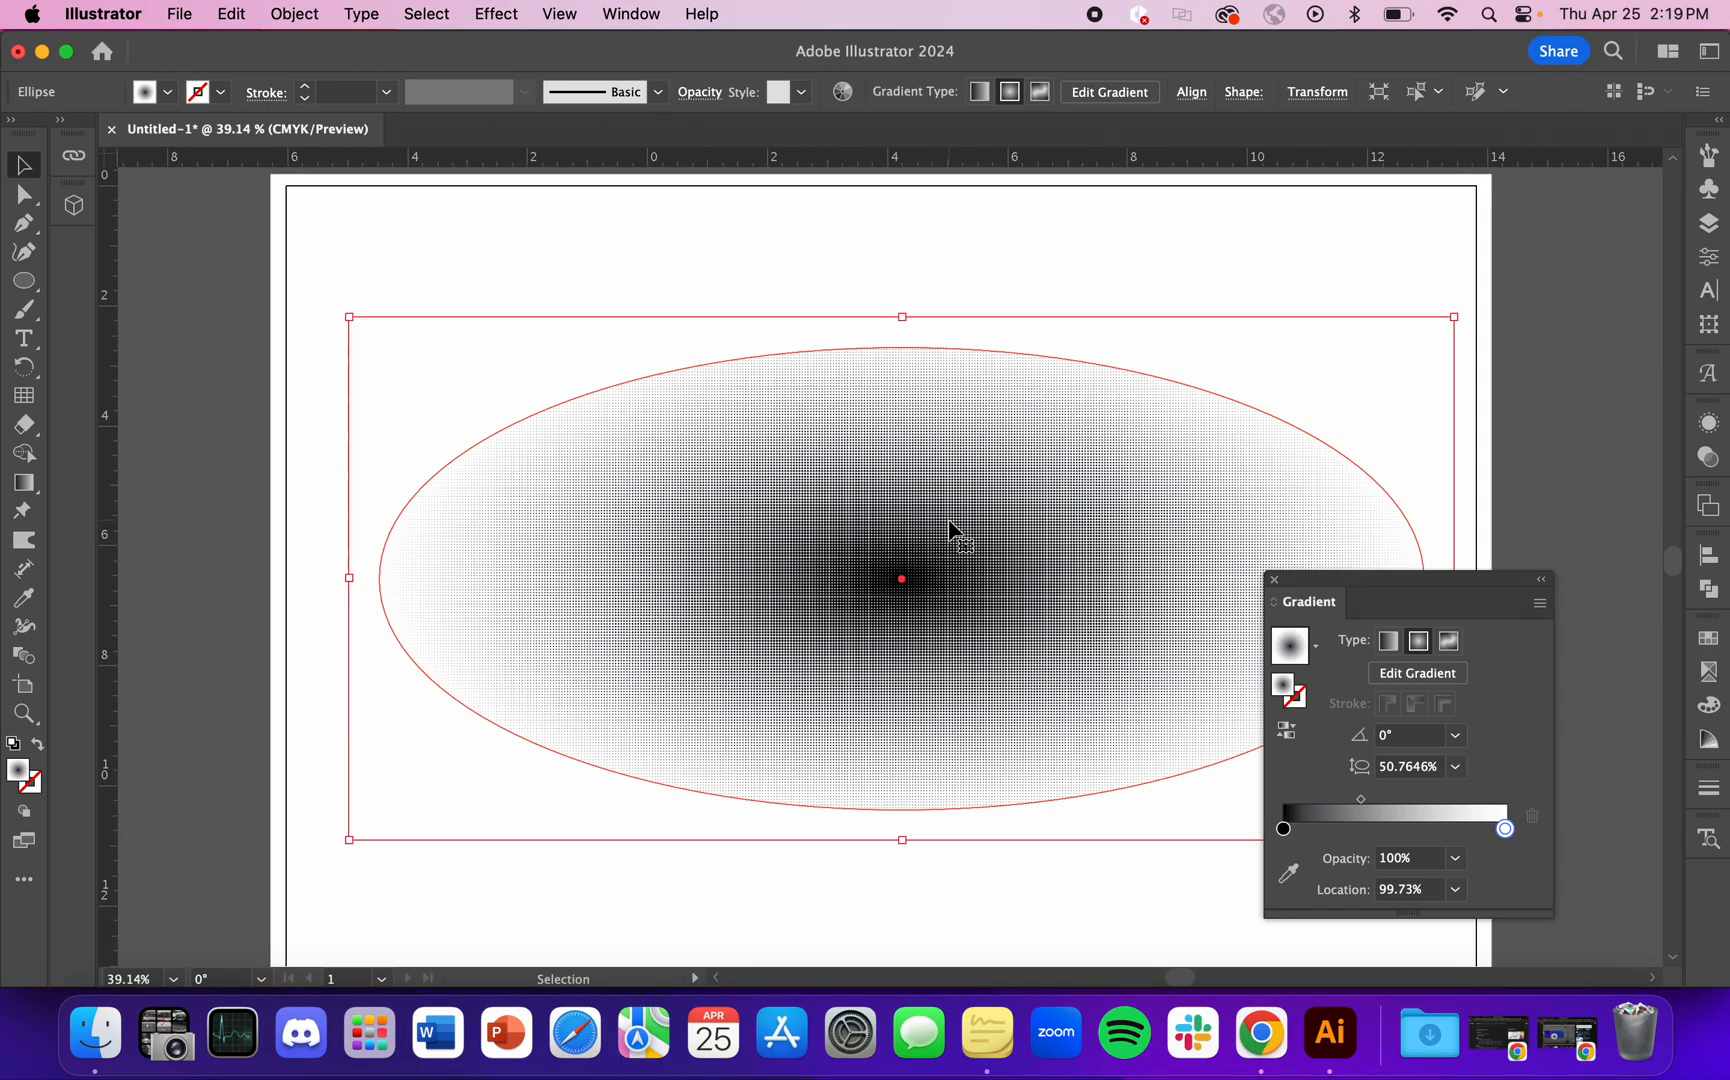
pyautogui.scroll(-8, 845, 752)
pyautogui.scroll(-6, 845, 752)
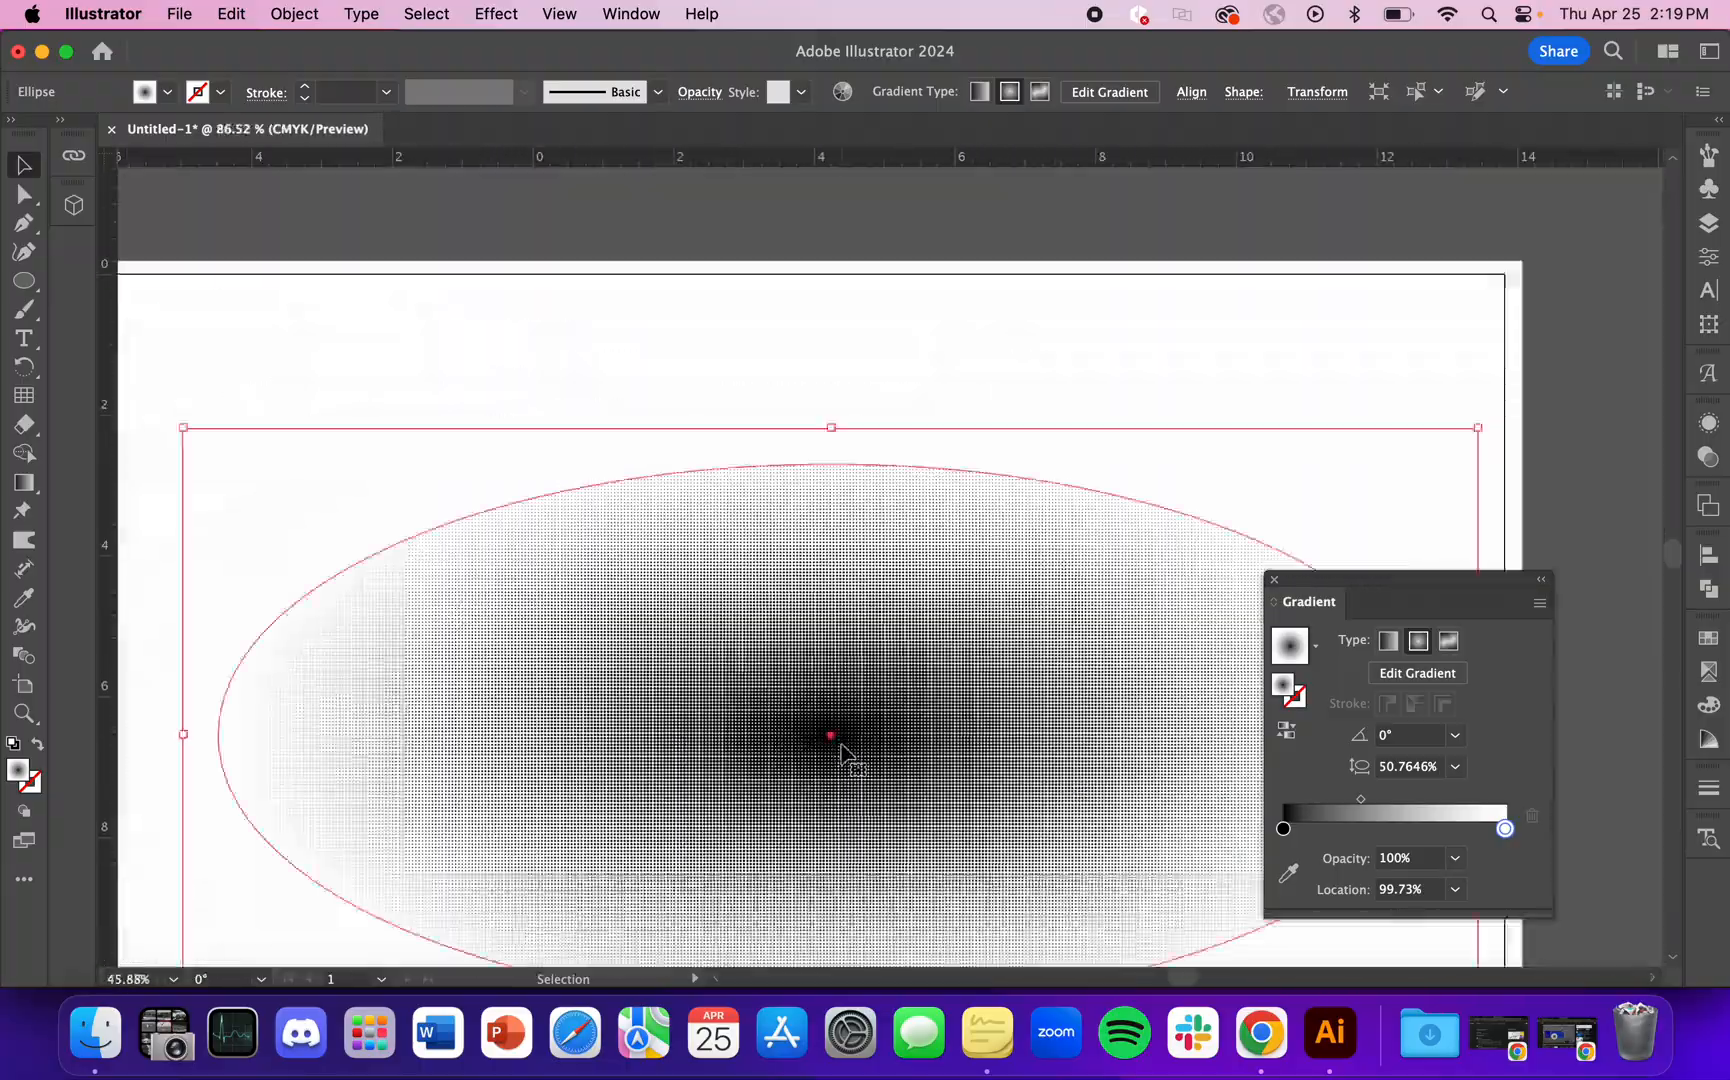
pyautogui.press('cmd+z')
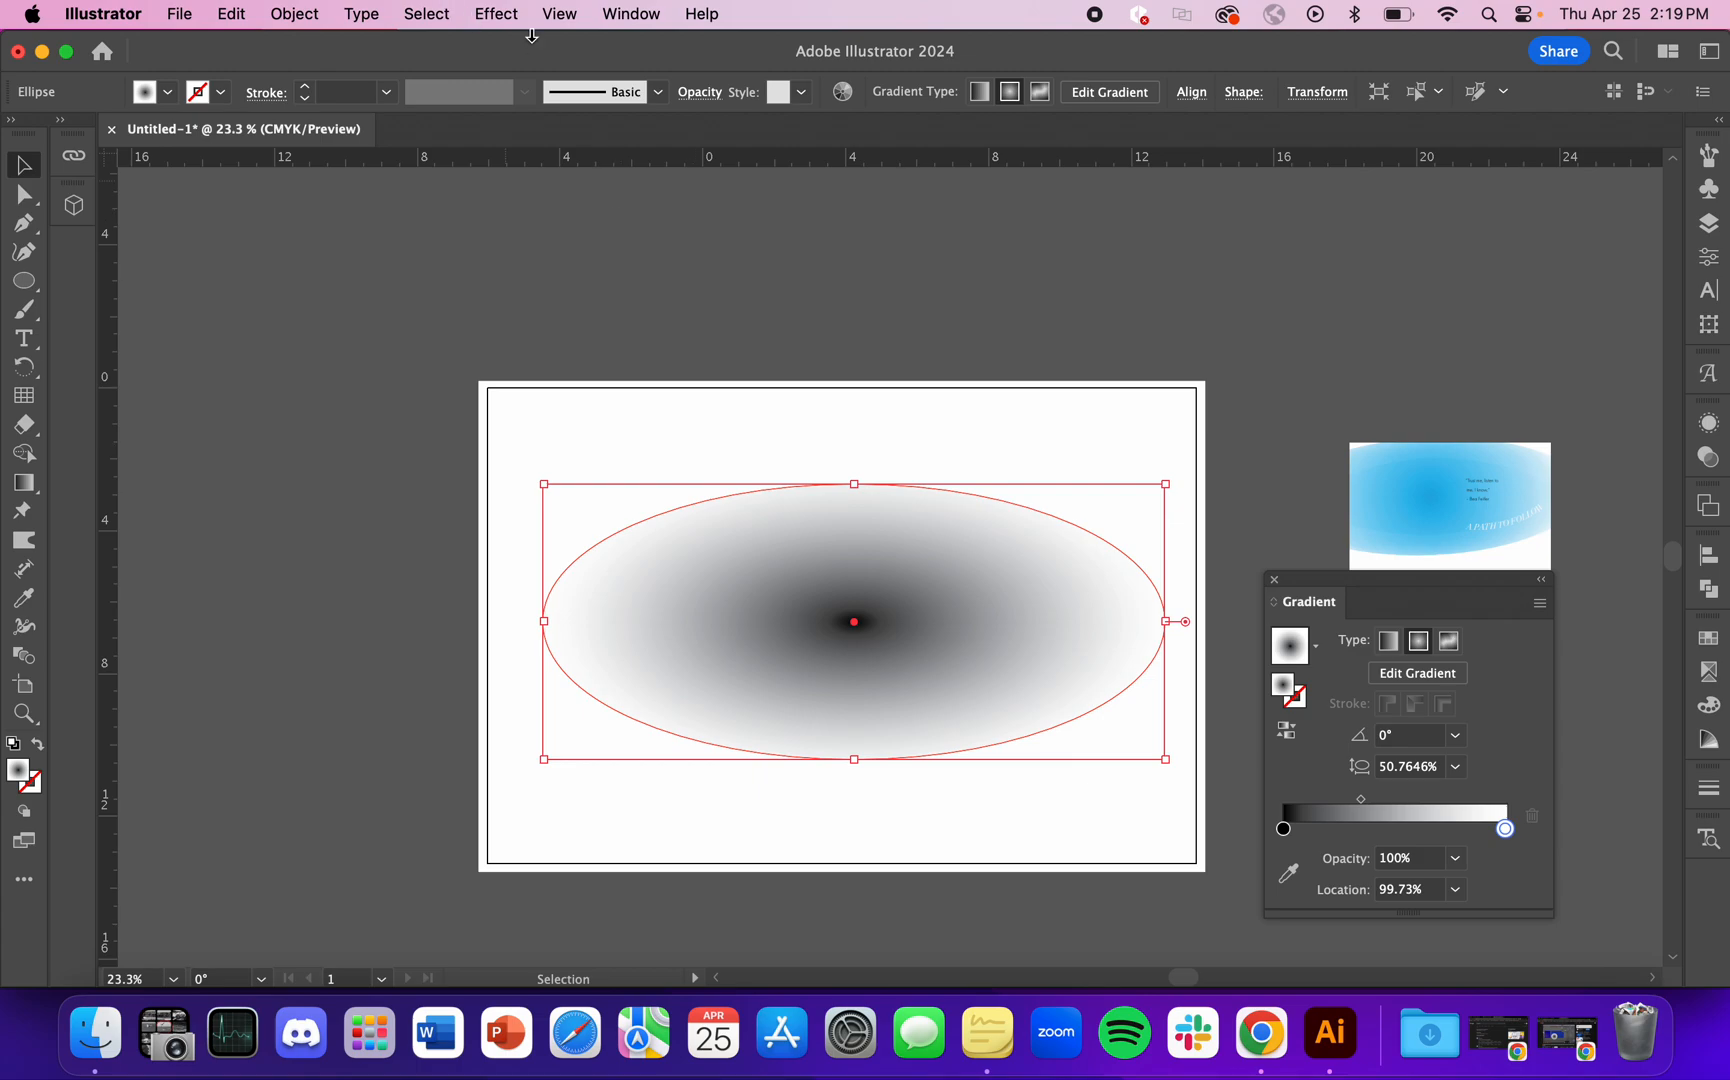
# Step: Try Color Halftone on the ellipse with a maximum radius of 100 pixels and all channel angles at 0, and undo it
pyautogui.click(506, 14)
pyautogui.moveTo(769, 622)
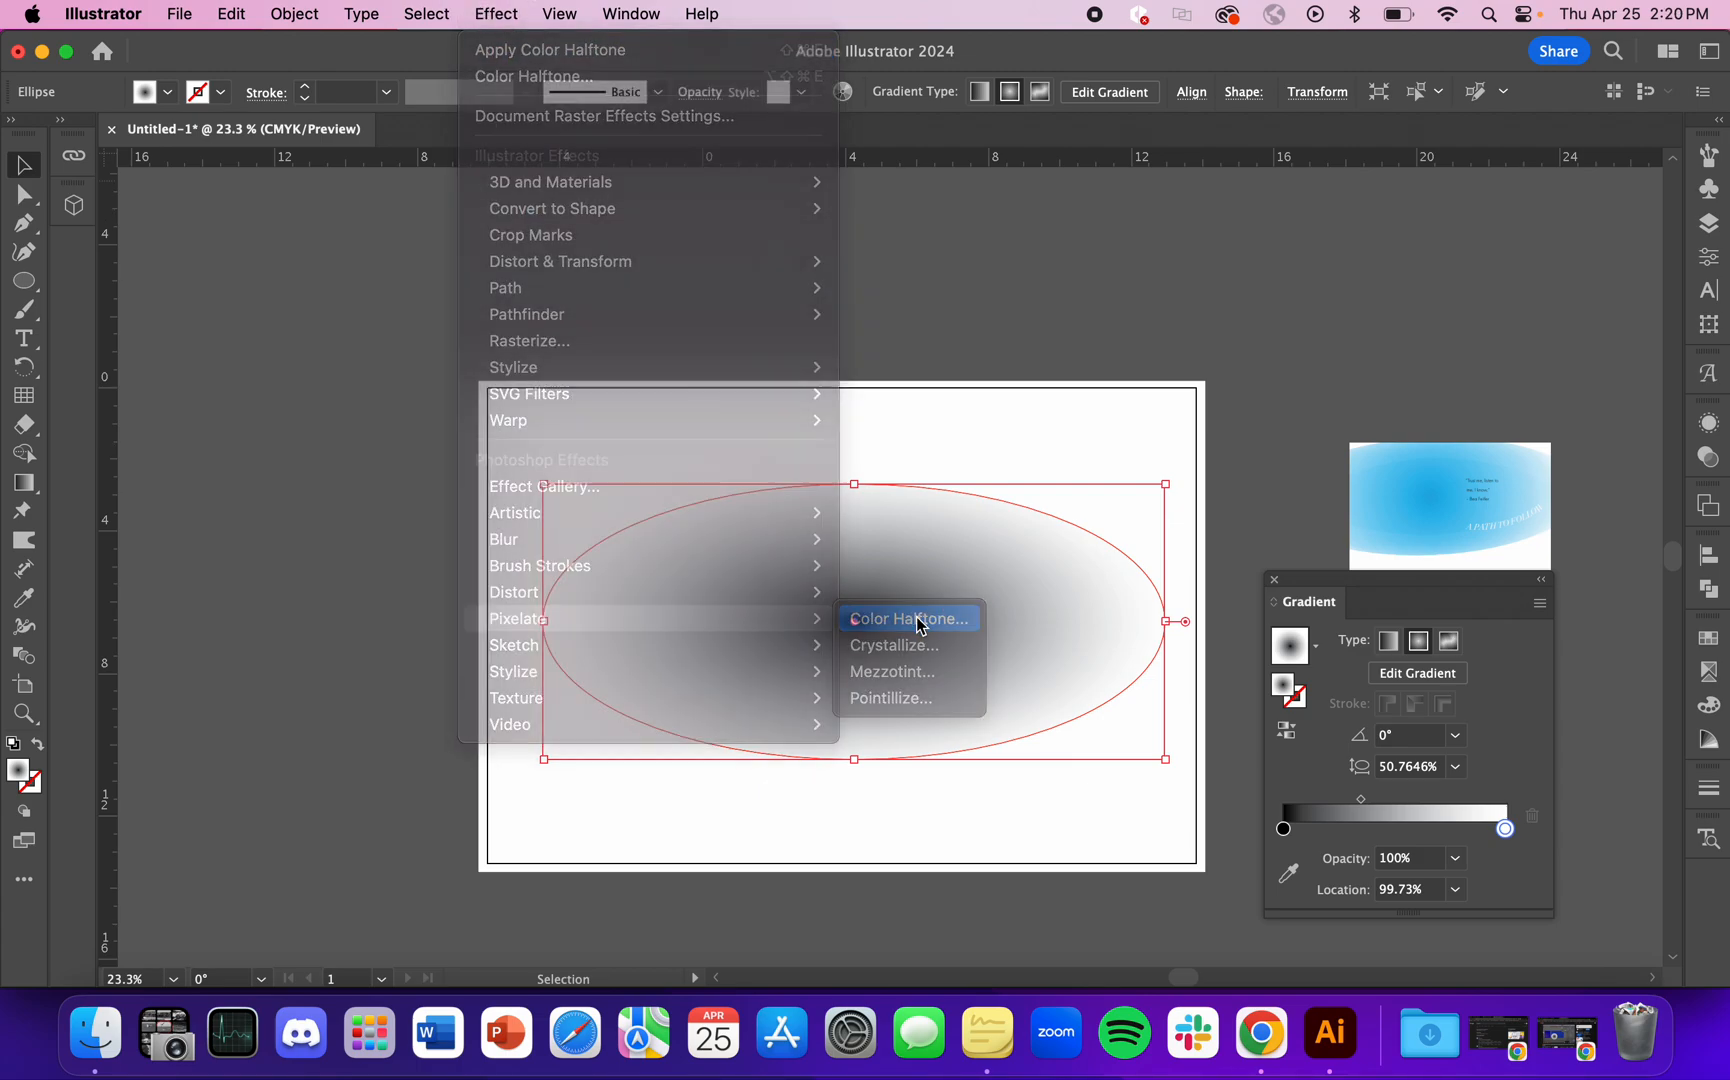
pyautogui.click(908, 618)
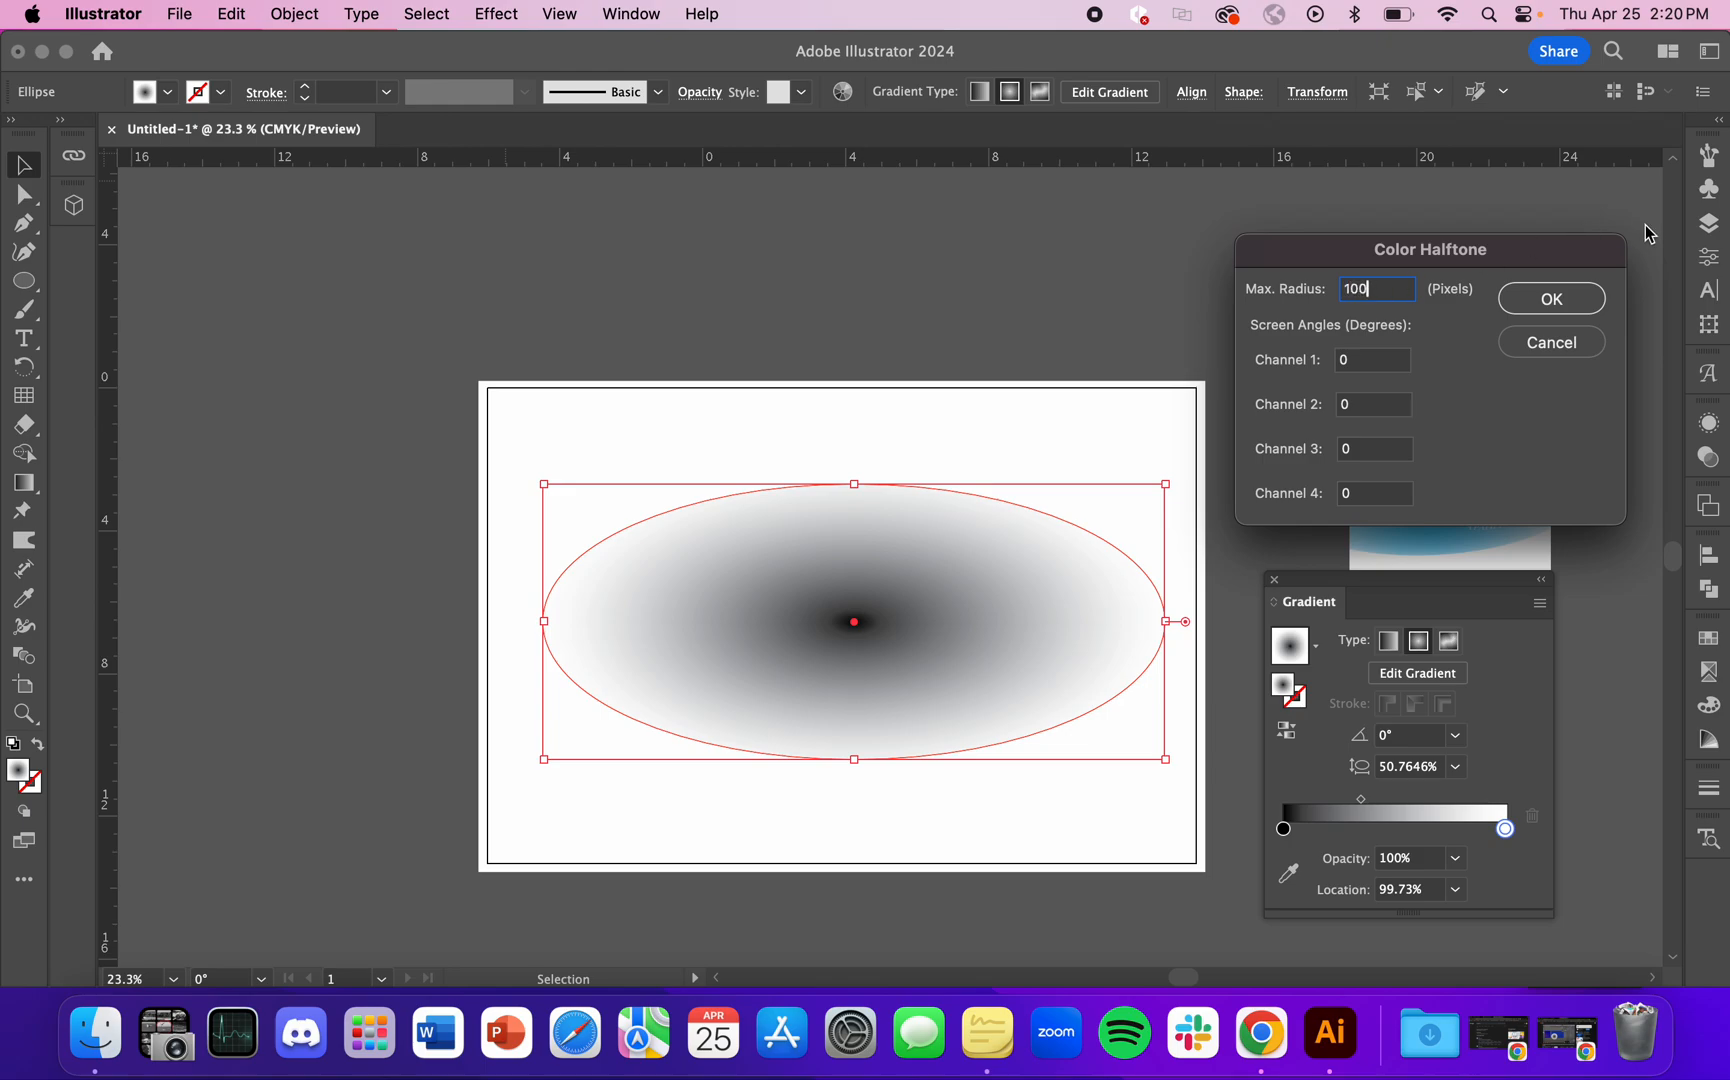
pyautogui.click(1572, 298)
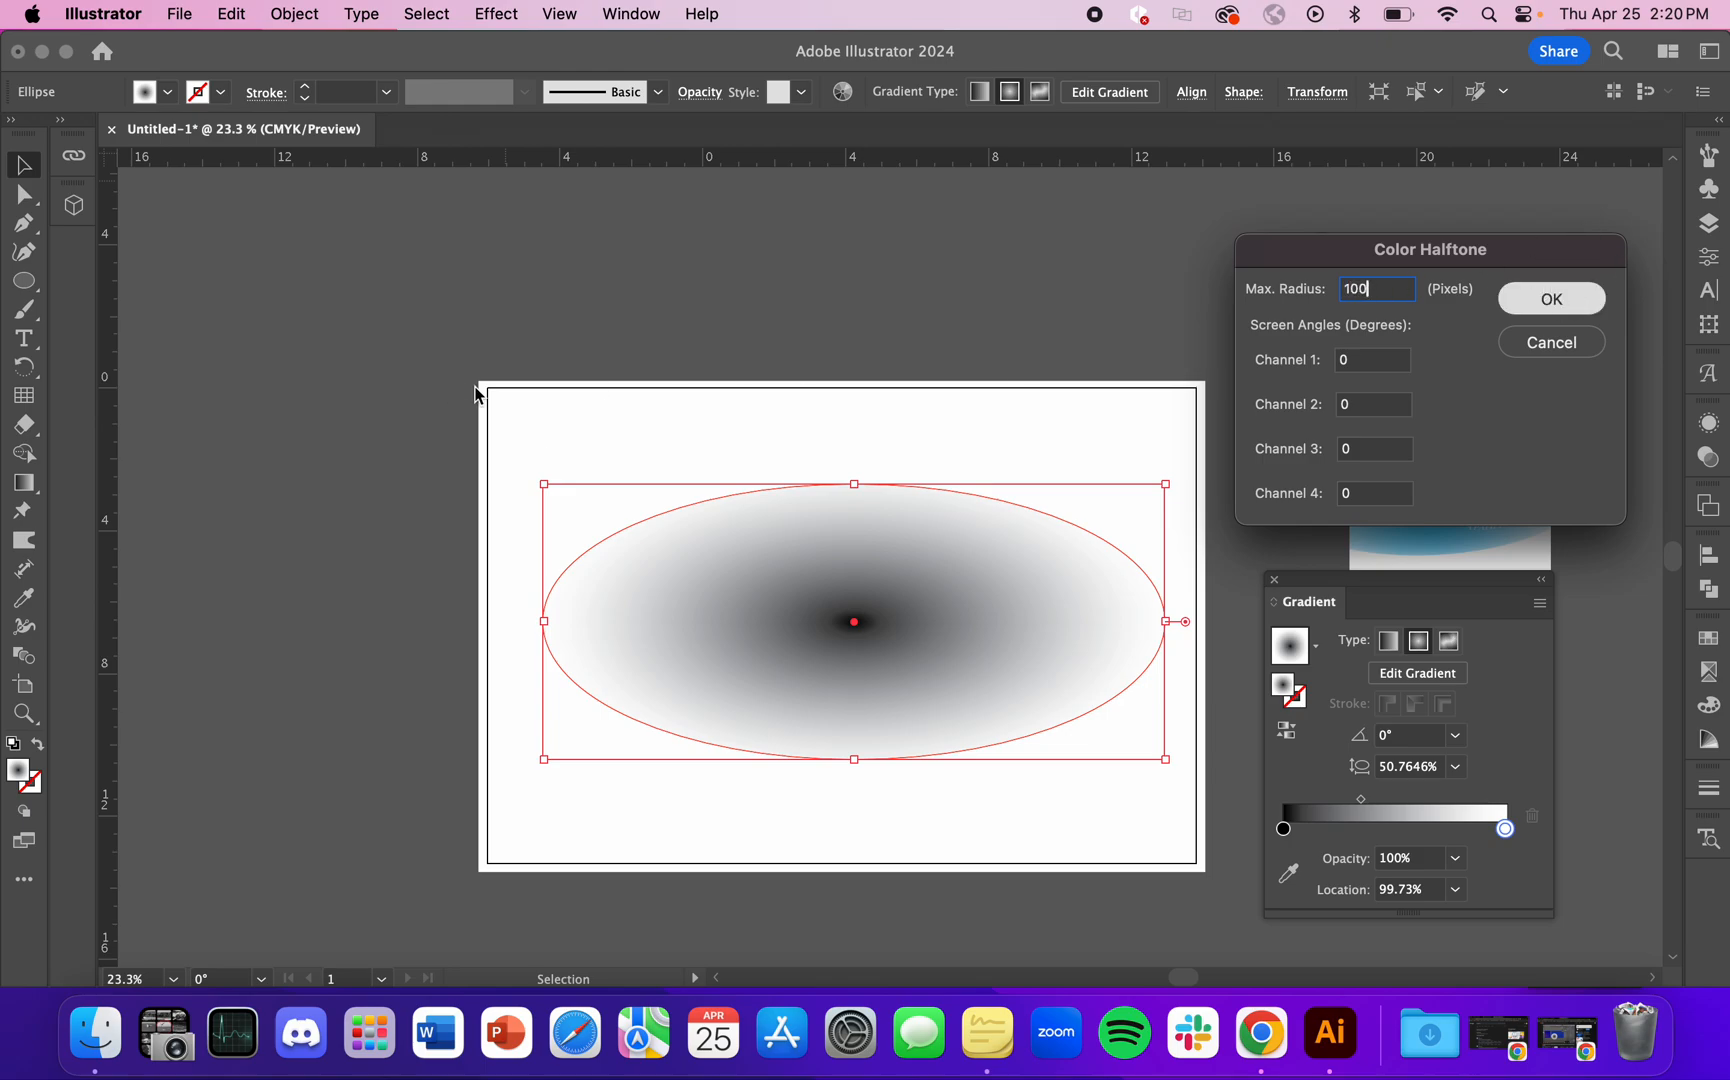
pyautogui.click(274, 340)
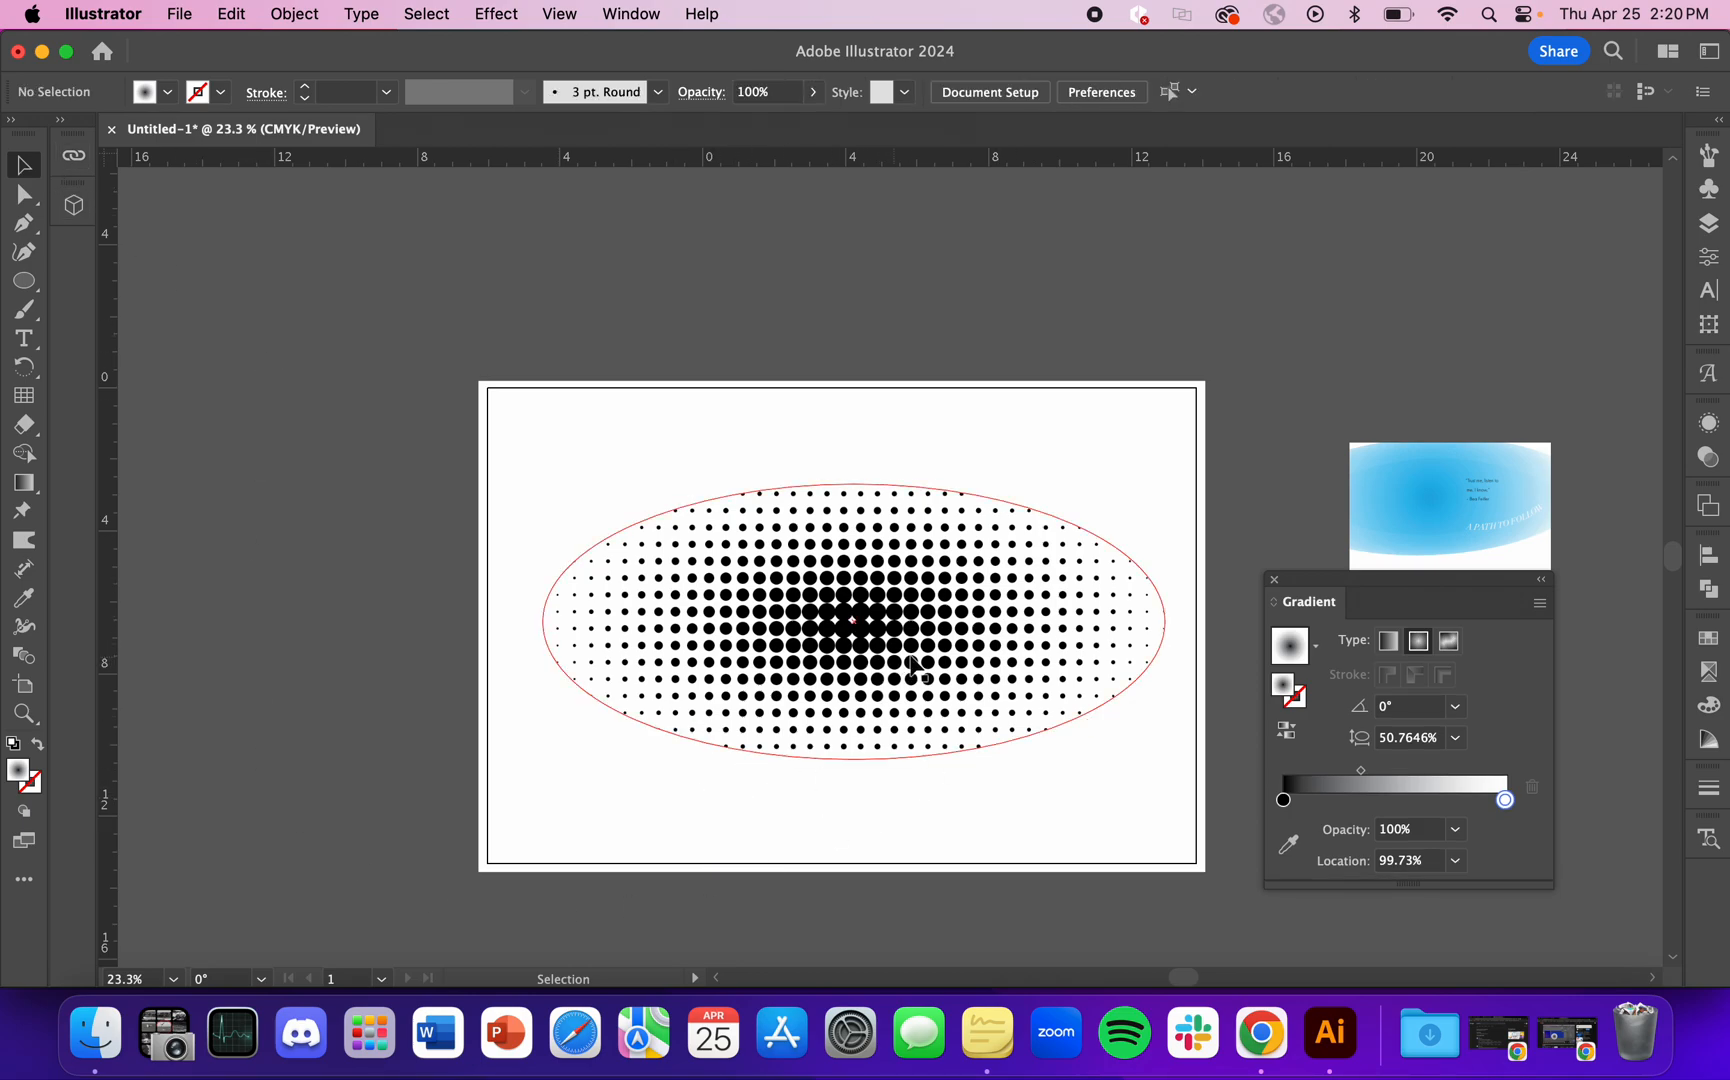
pyautogui.press('super+z')
pyautogui.press('super+z')
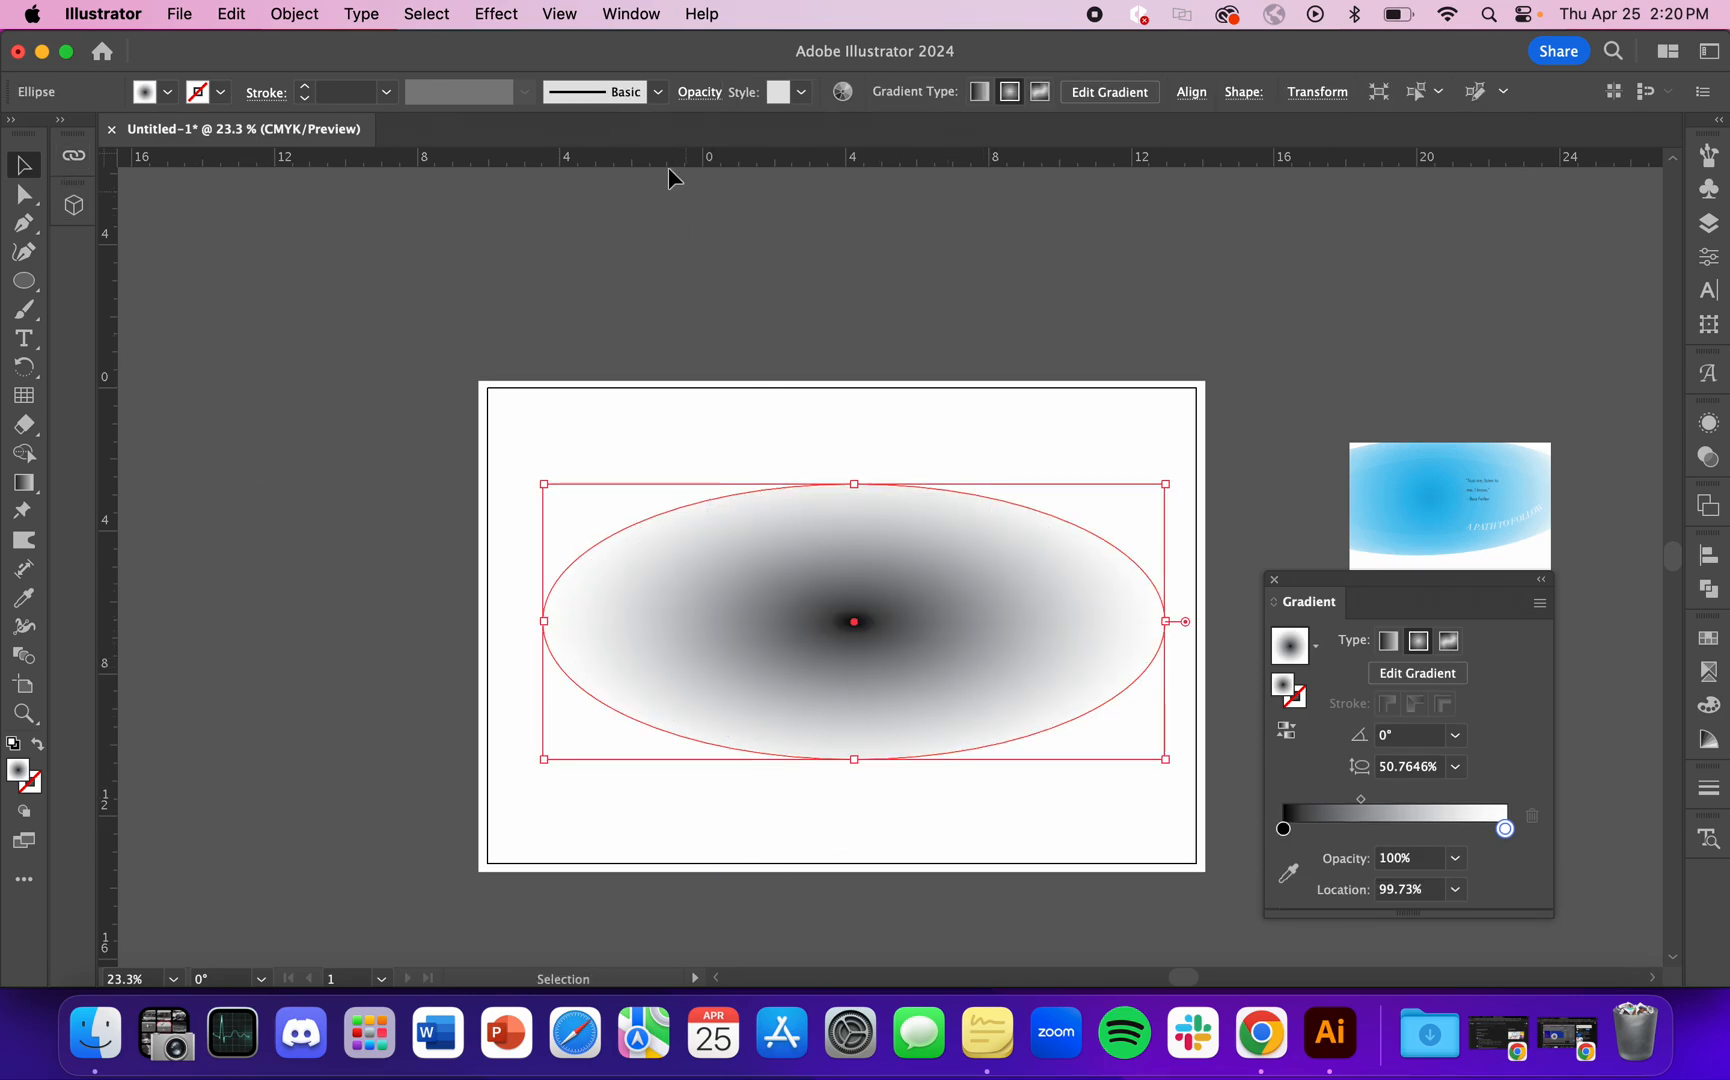
# Step: Apply a Color Halftone effect to the ellipse with a maximum radius of 70 pixels and all four channel angles at 0
pyautogui.click(568, 14)
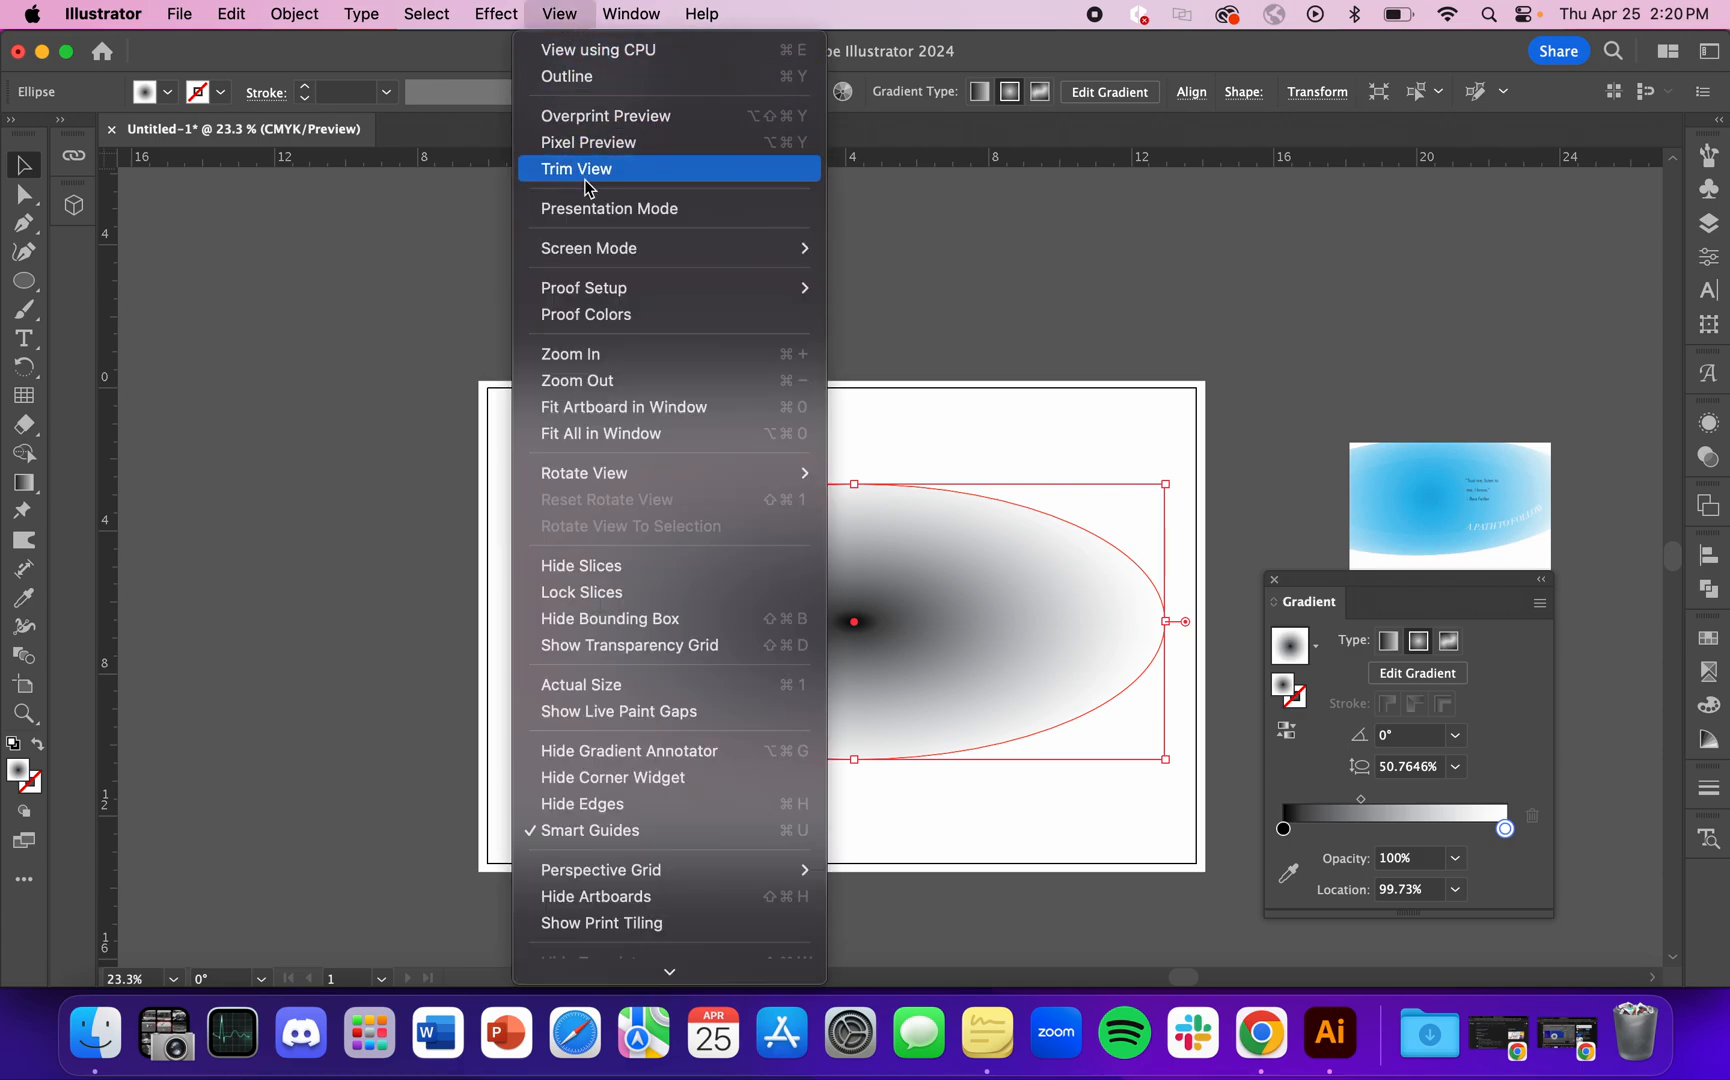
pyautogui.moveTo(433, 12)
pyautogui.moveTo(490, 14)
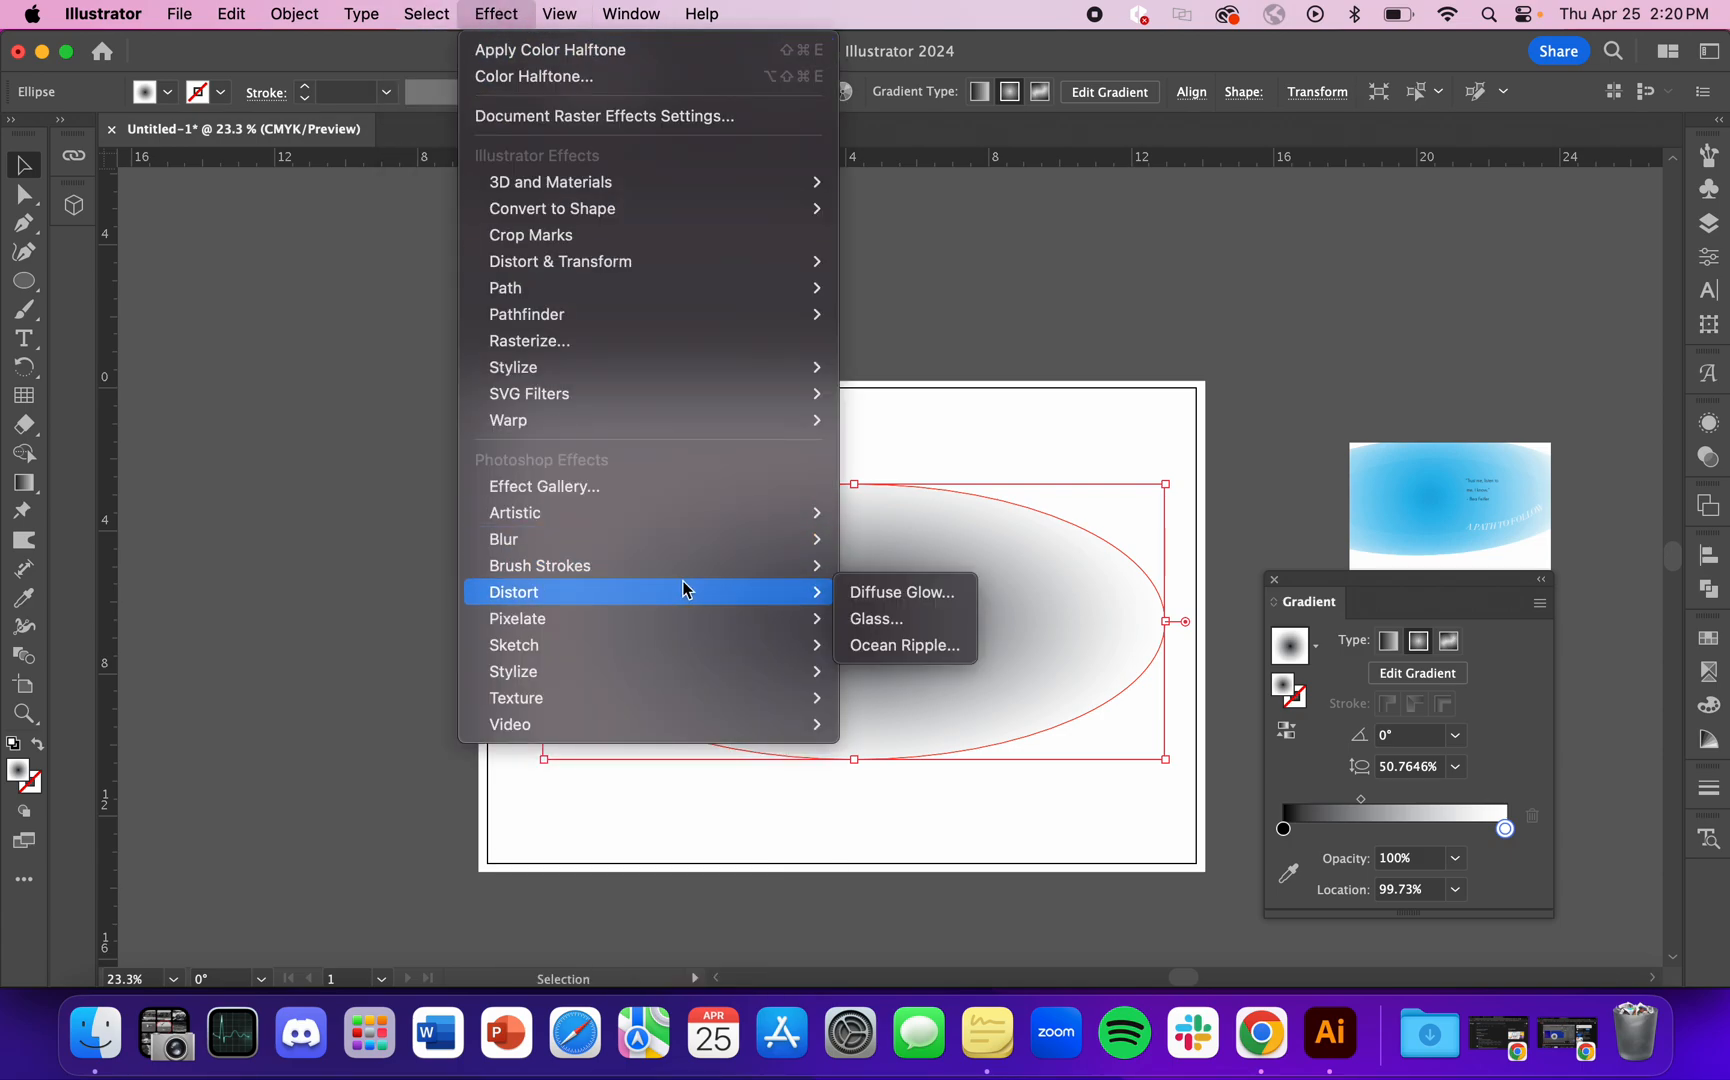
pyautogui.moveTo(677, 630)
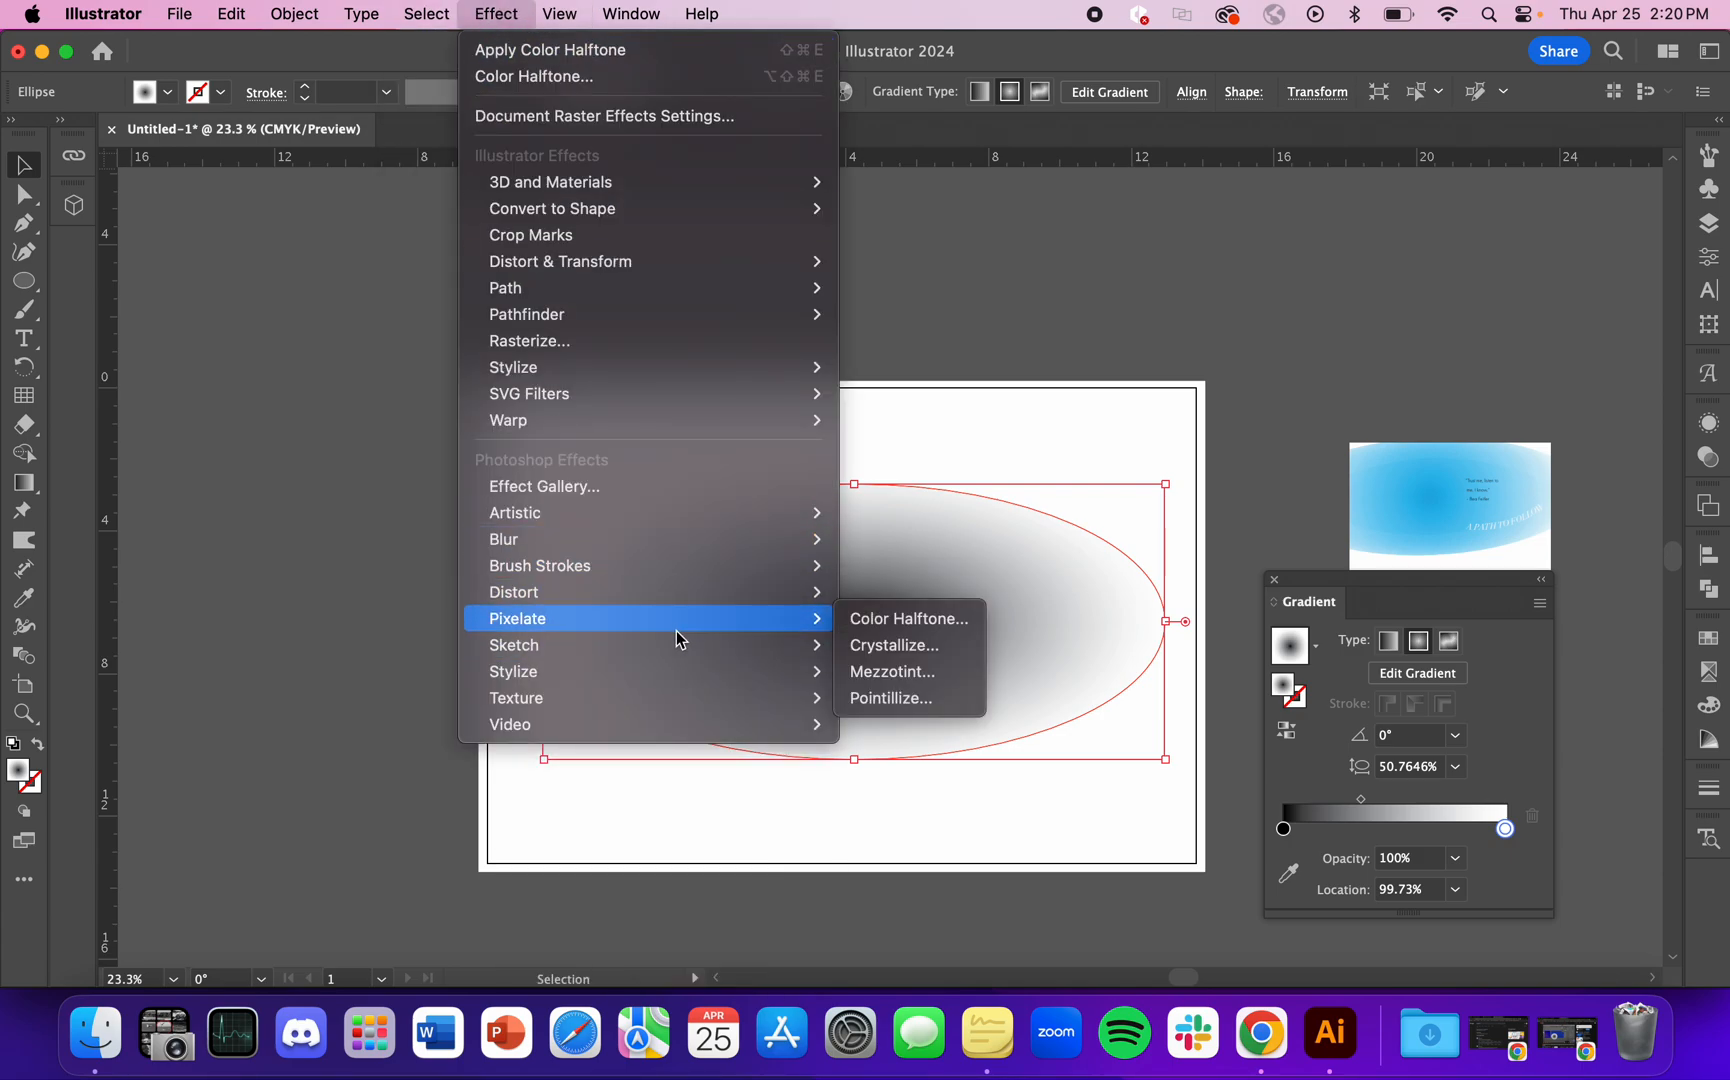
pyautogui.click(893, 625)
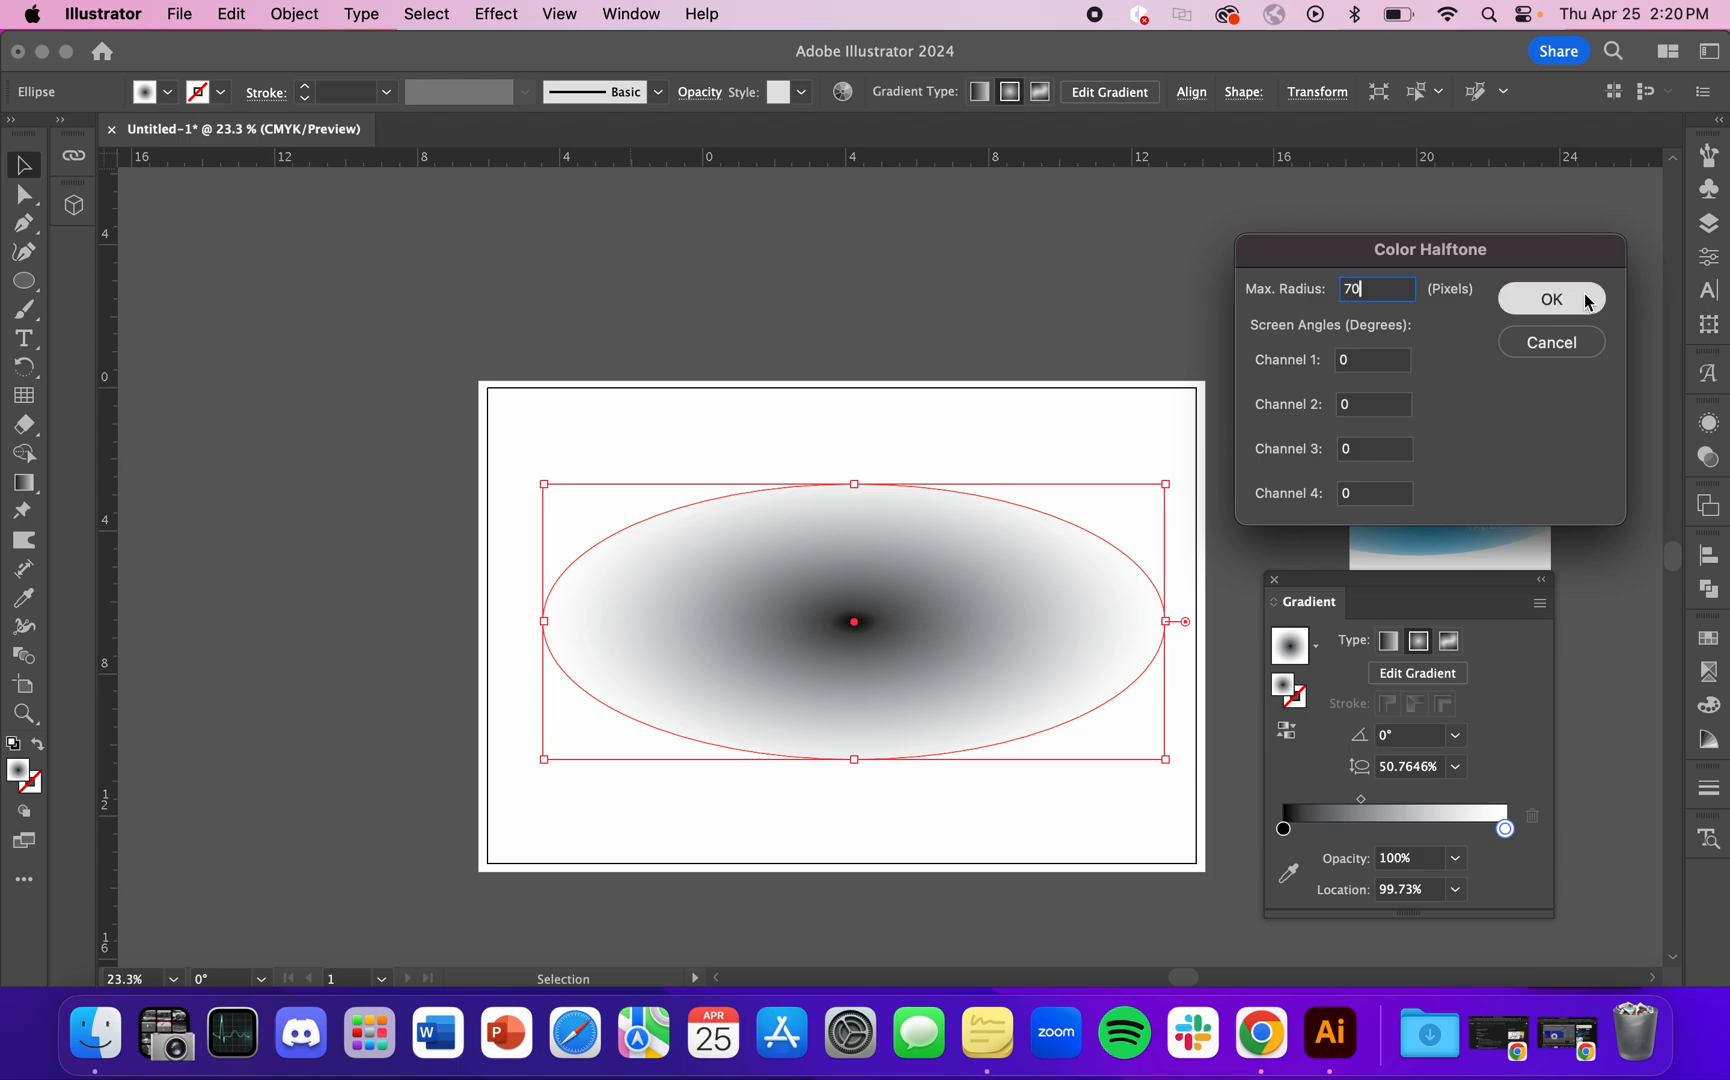
pyautogui.press('Return')
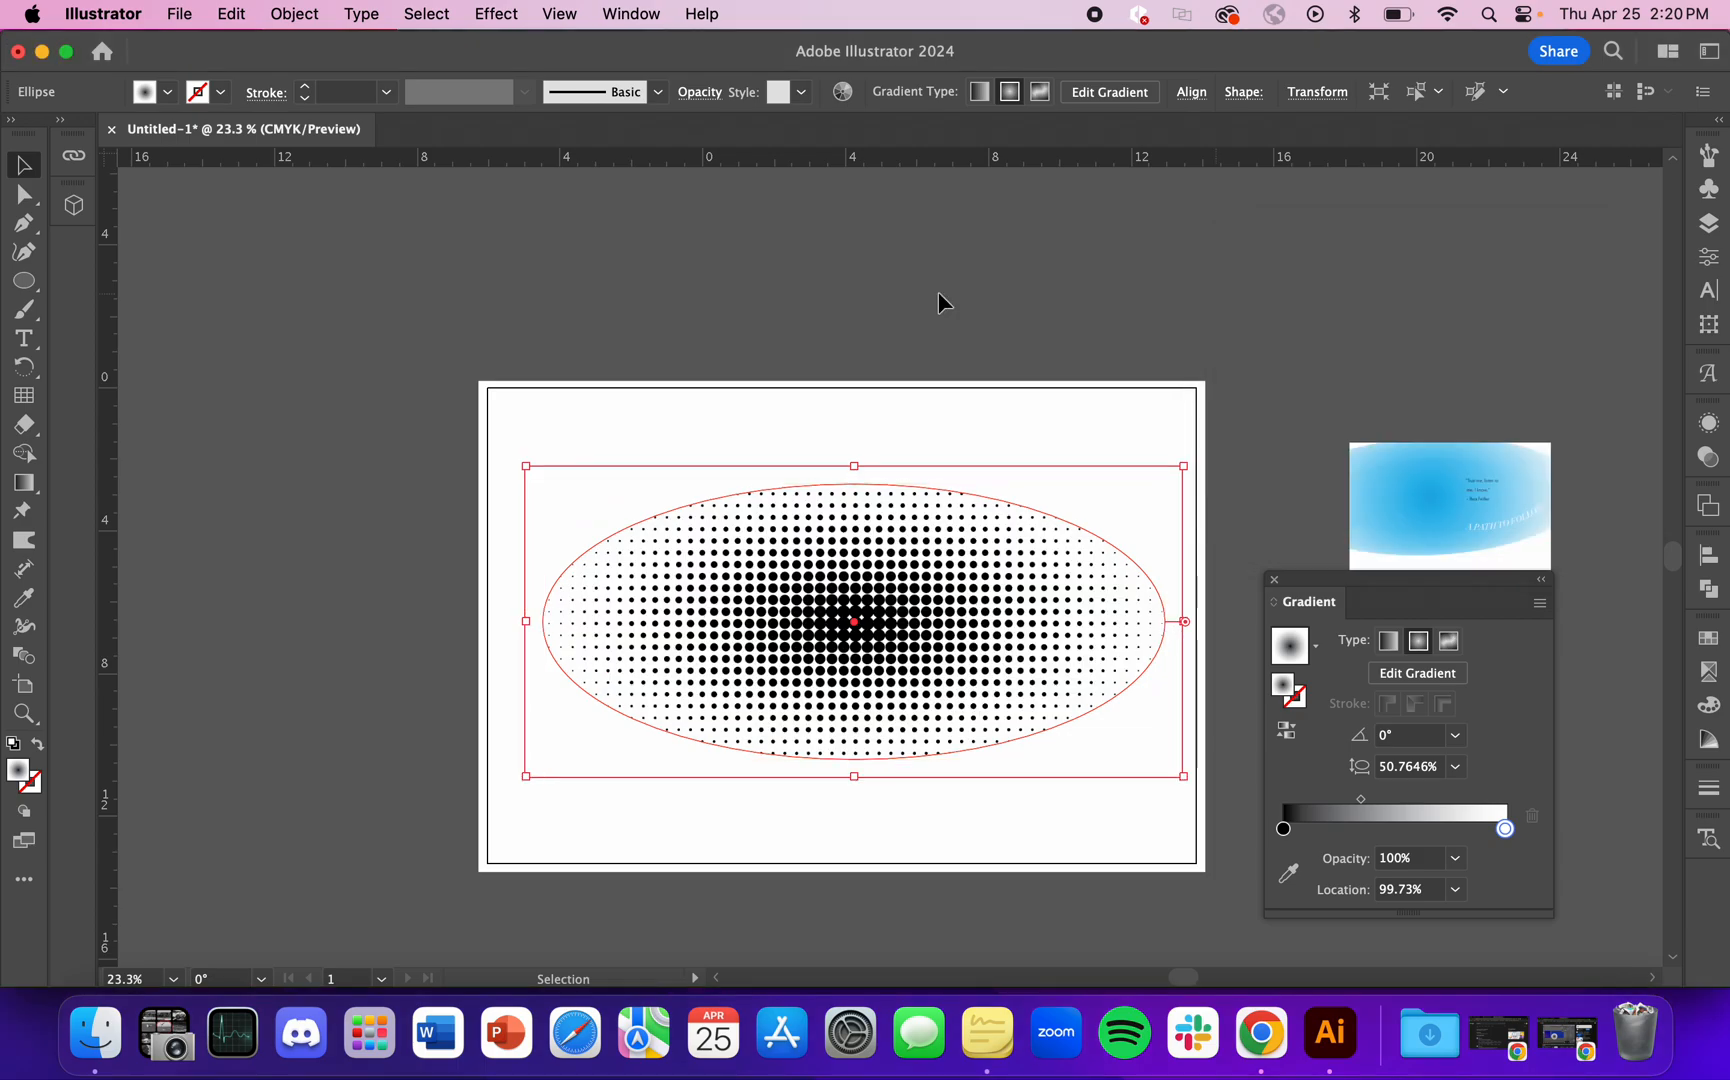
pyautogui.click(1036, 330)
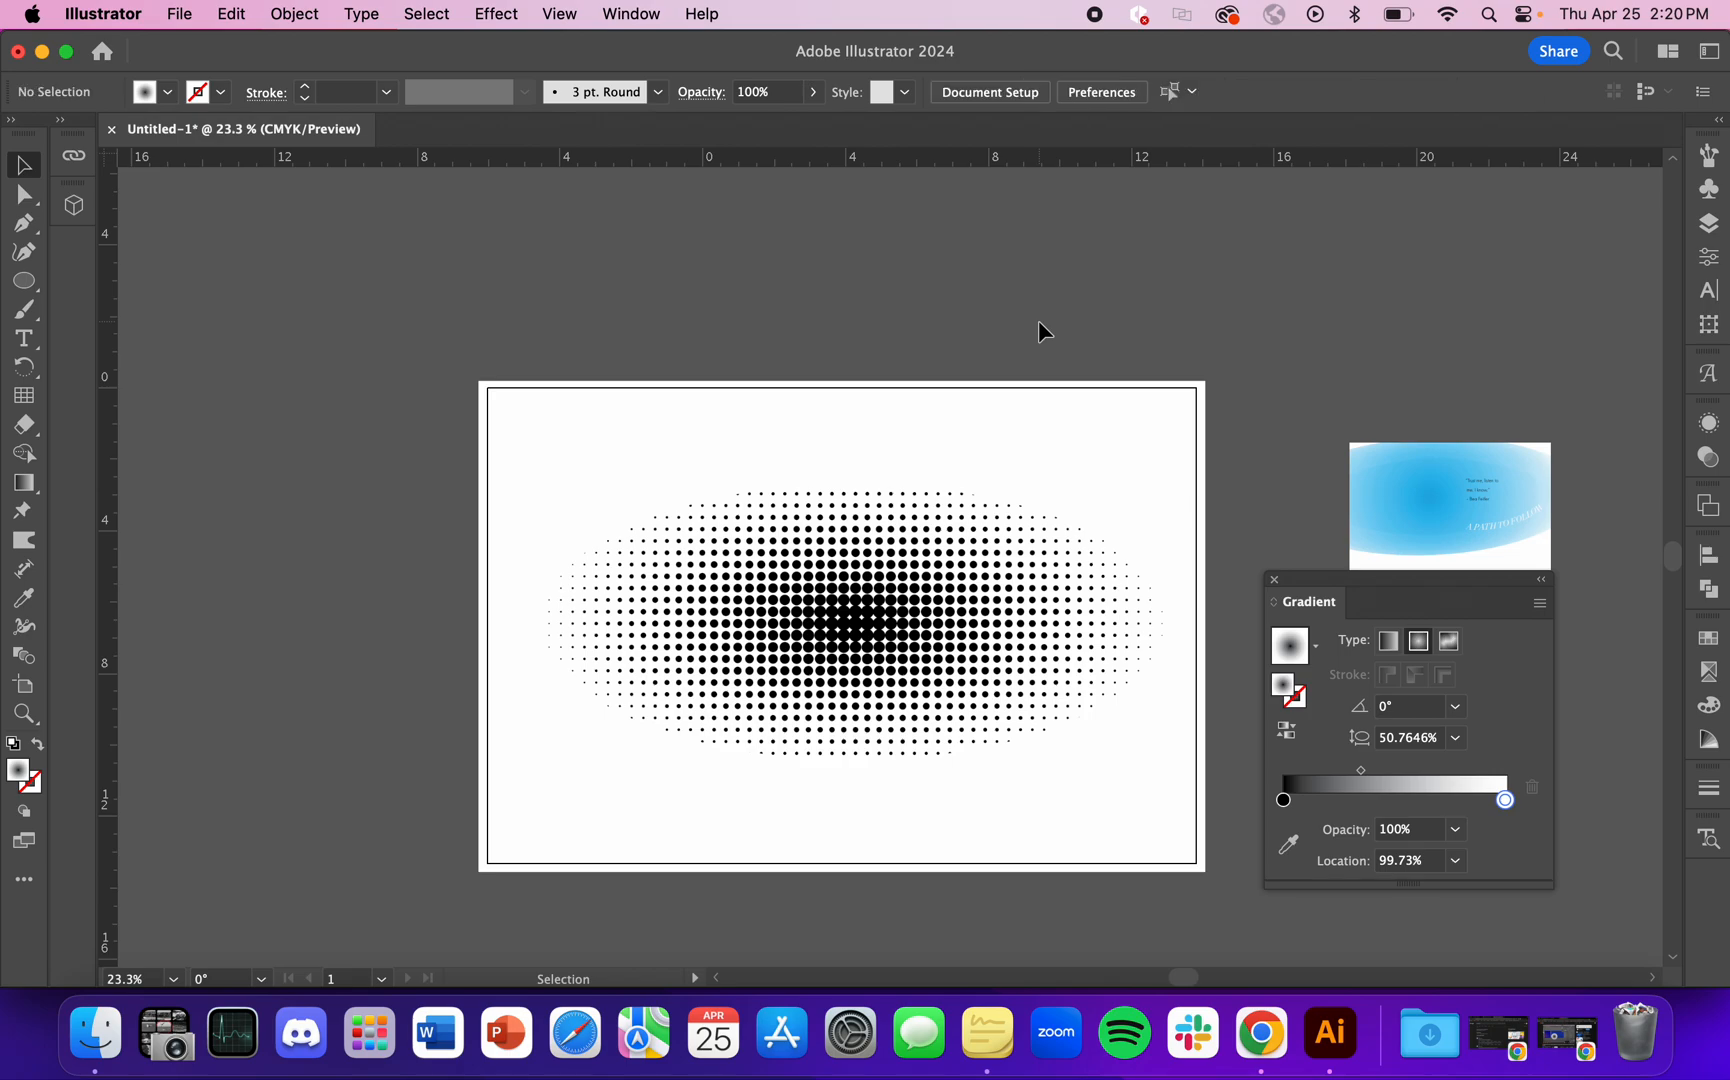
# Step: Shift the ellipse gradient's white end stop slightly inward and add two intermediate stops, the grey one at about 58%
pyautogui.click(905, 663)
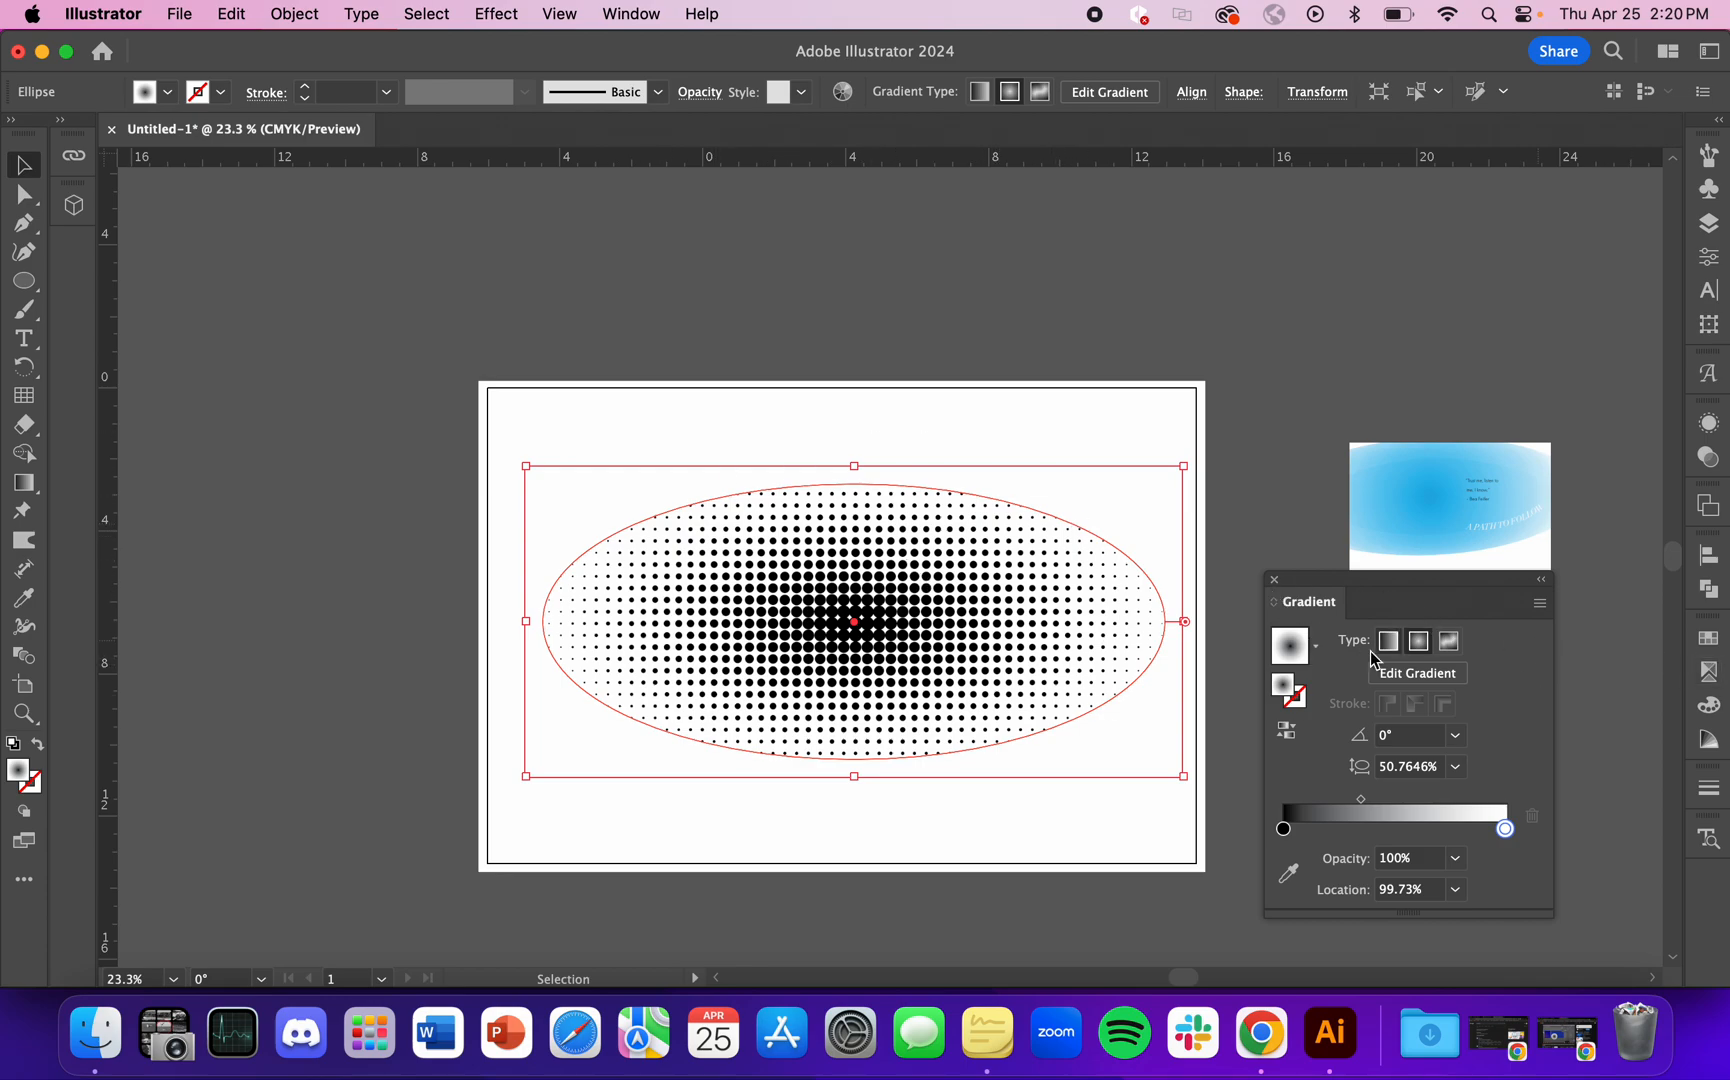
pyautogui.click(1434, 688)
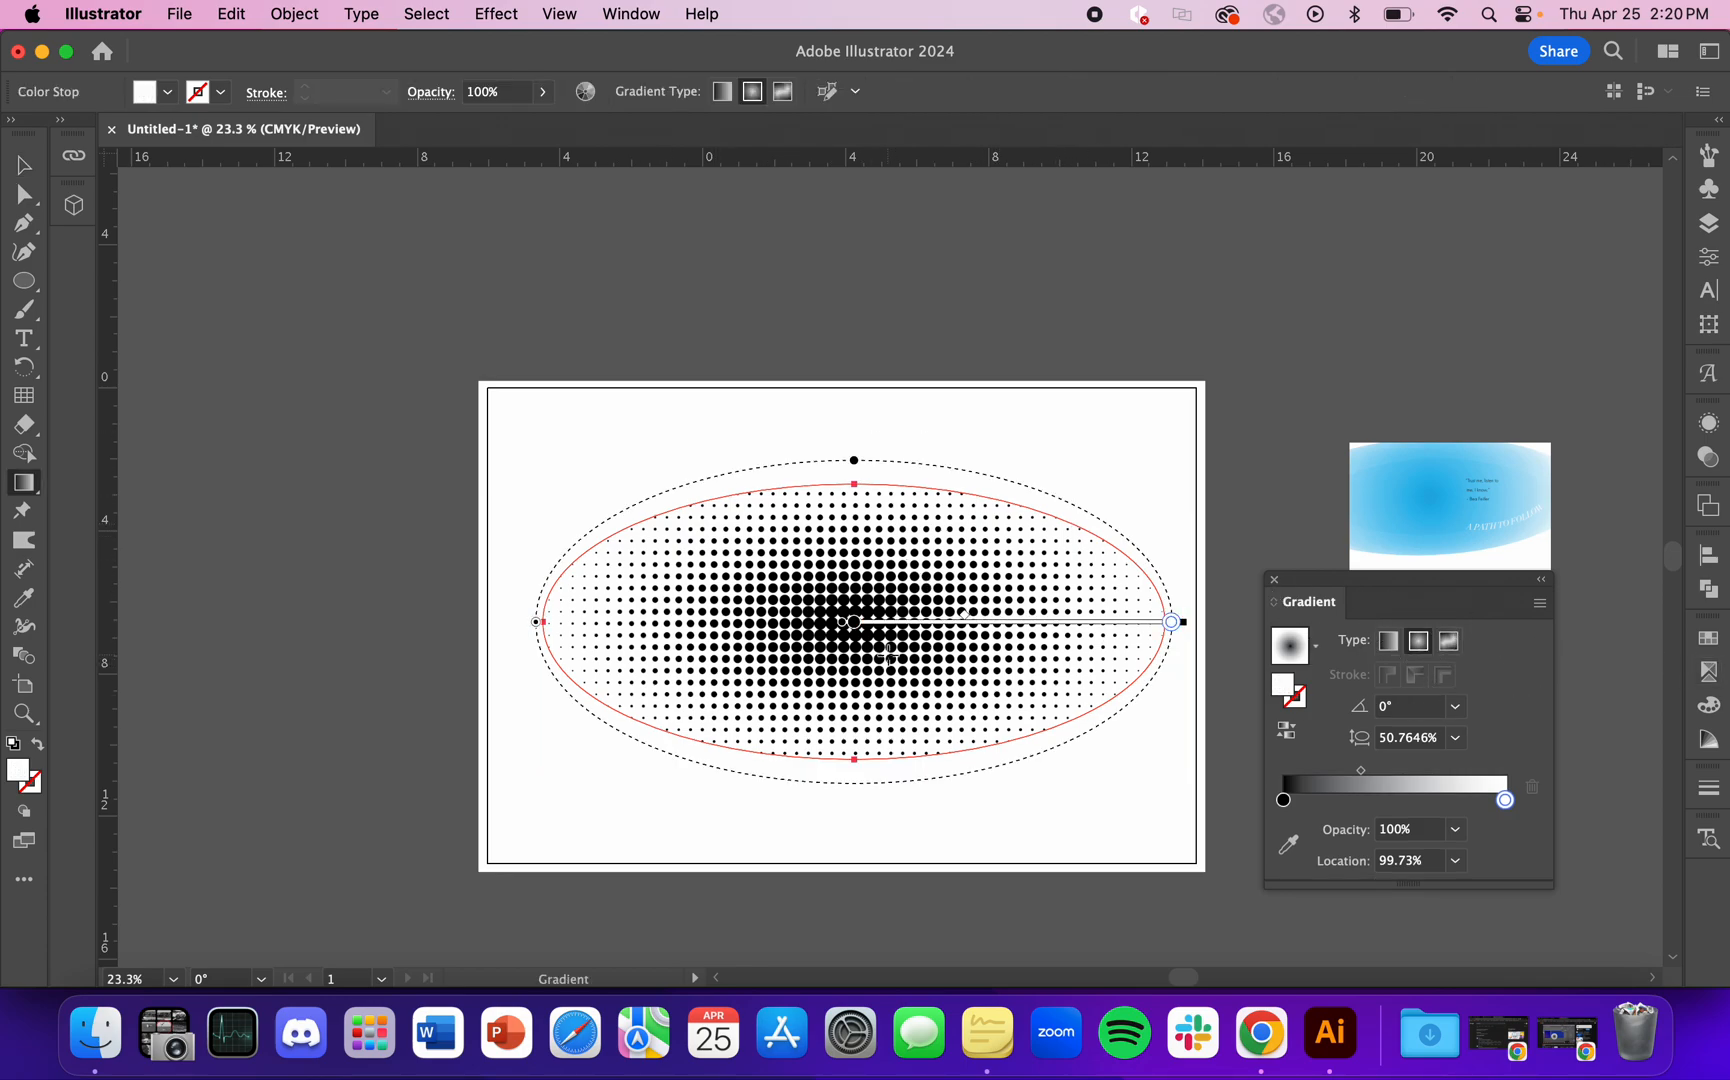
pyautogui.moveTo(1172, 630)
pyautogui.mouseDown()
pyautogui.moveTo(1088, 622)
pyautogui.moveTo(1159, 630)
pyautogui.mouseUp()
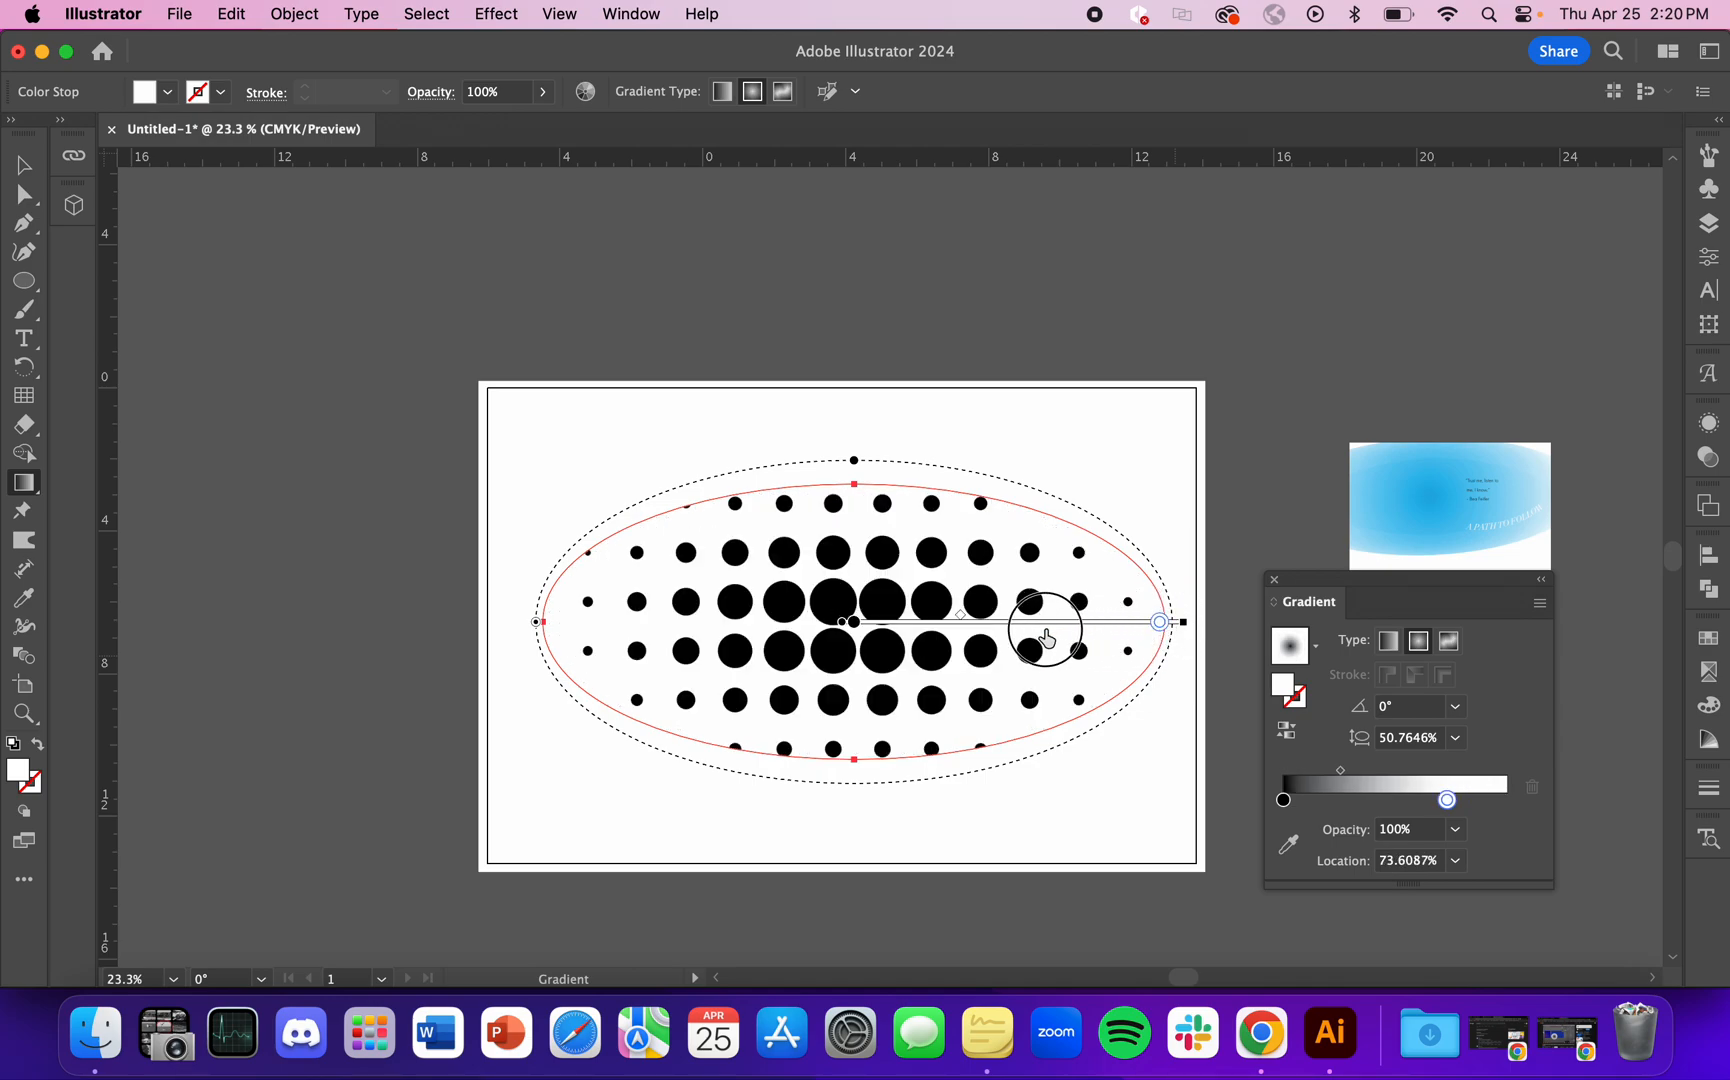
pyautogui.click(1029, 627)
pyautogui.click(1023, 621)
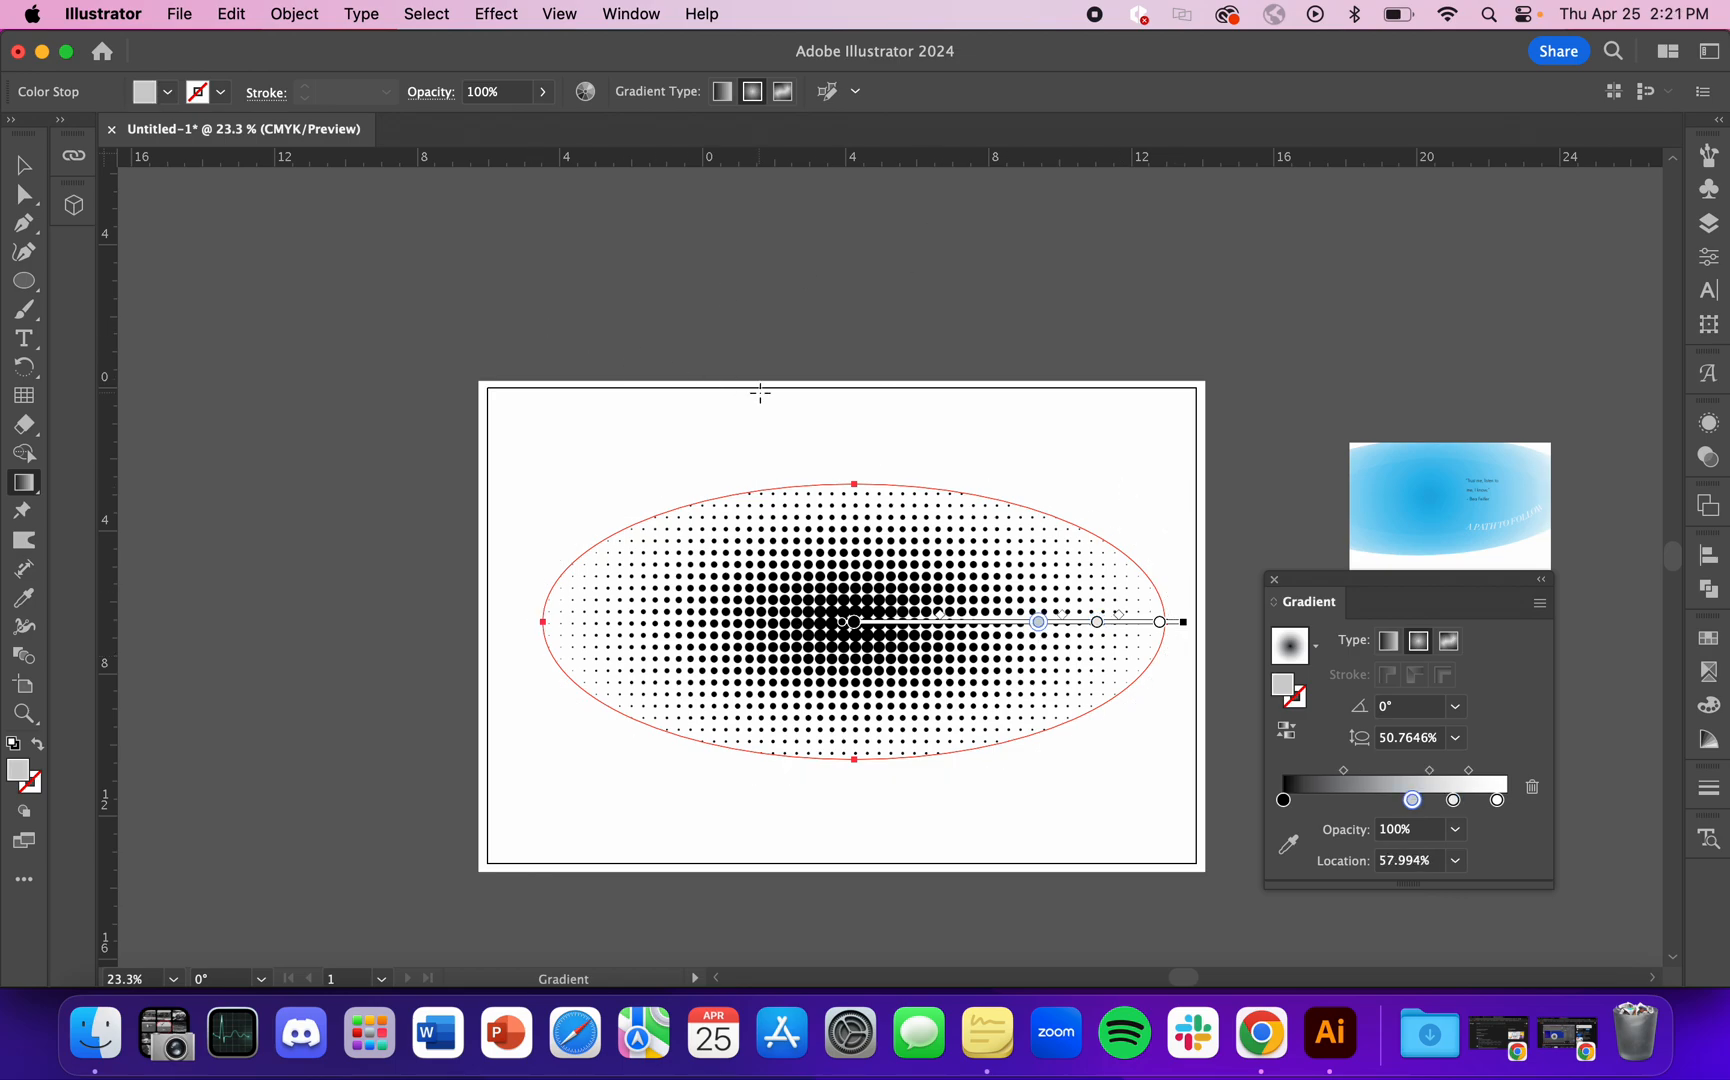
pyautogui.press('v')
pyautogui.click(934, 323)
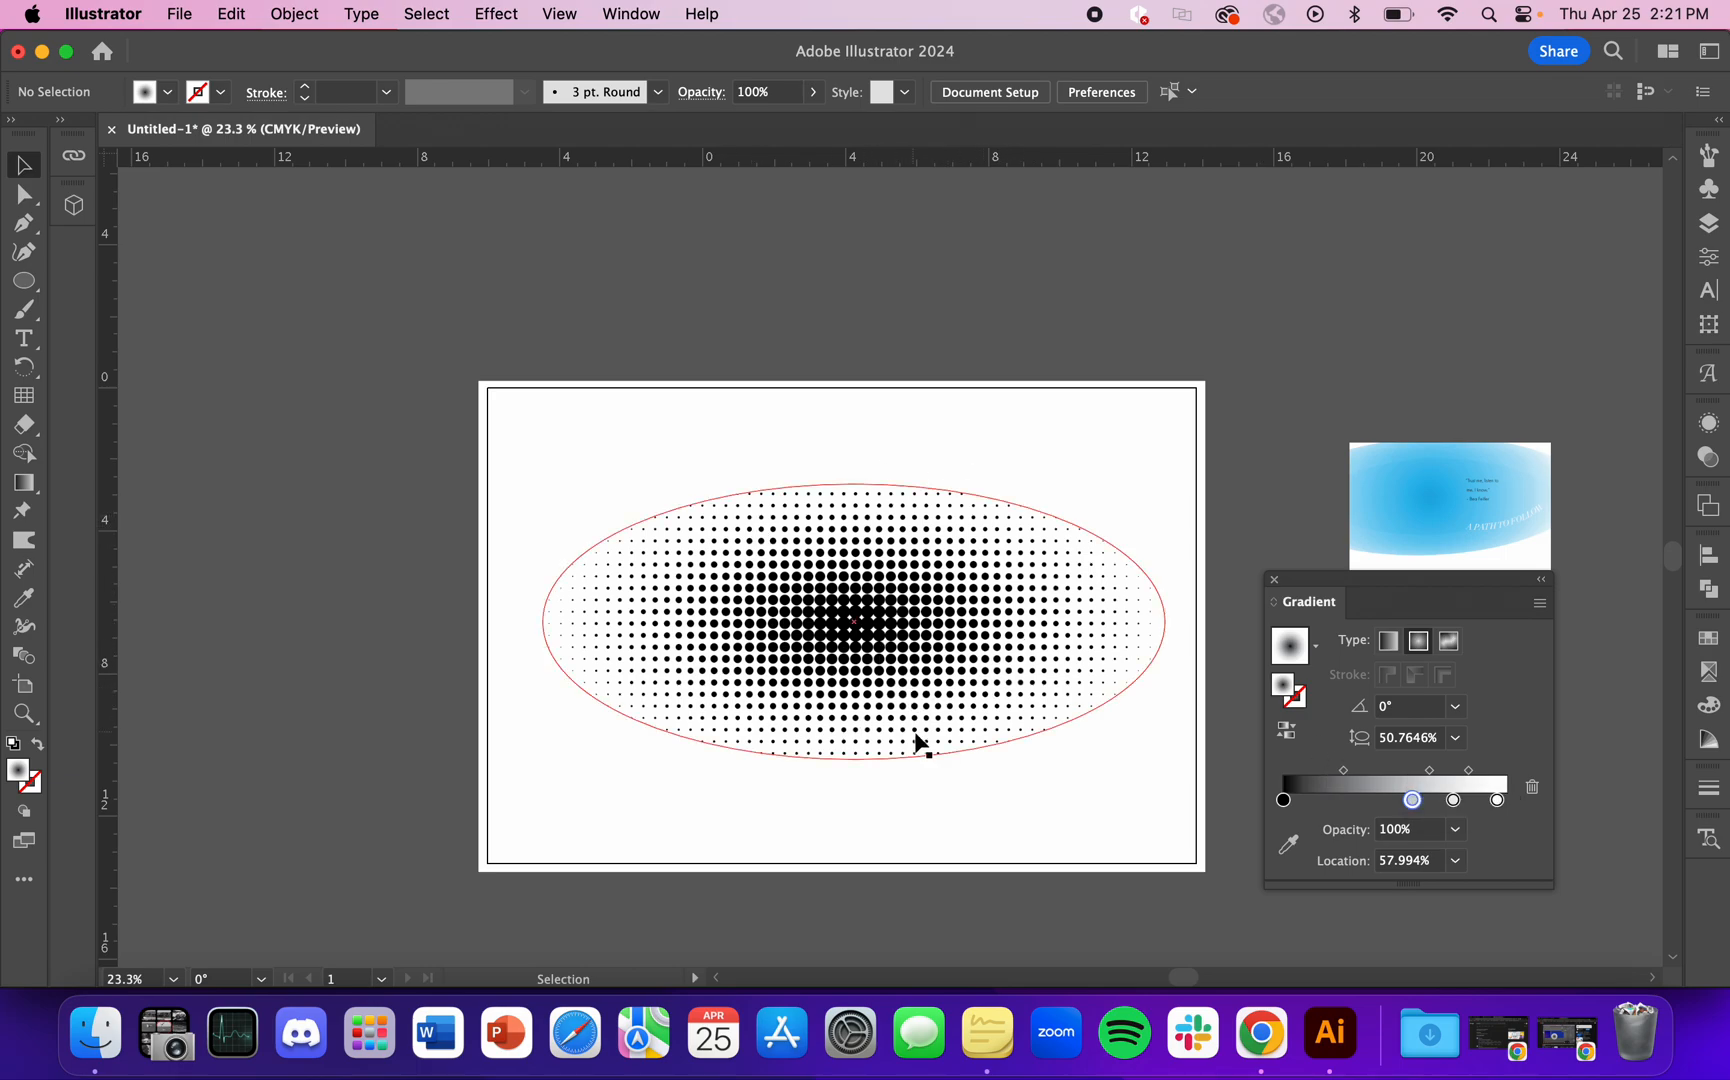
# Step: Move the halftone ellipse off the artboard onto the empty canvas above it
pyautogui.click(560, 13)
pyautogui.click(1084, 393)
pyautogui.click(953, 703)
pyautogui.click(1118, 393)
pyautogui.click(1027, 617)
pyautogui.scroll(-3, 1028, 617)
pyautogui.moveTo(1022, 617); pyautogui.dragTo(964, 322)
pyautogui.click(1098, 352)
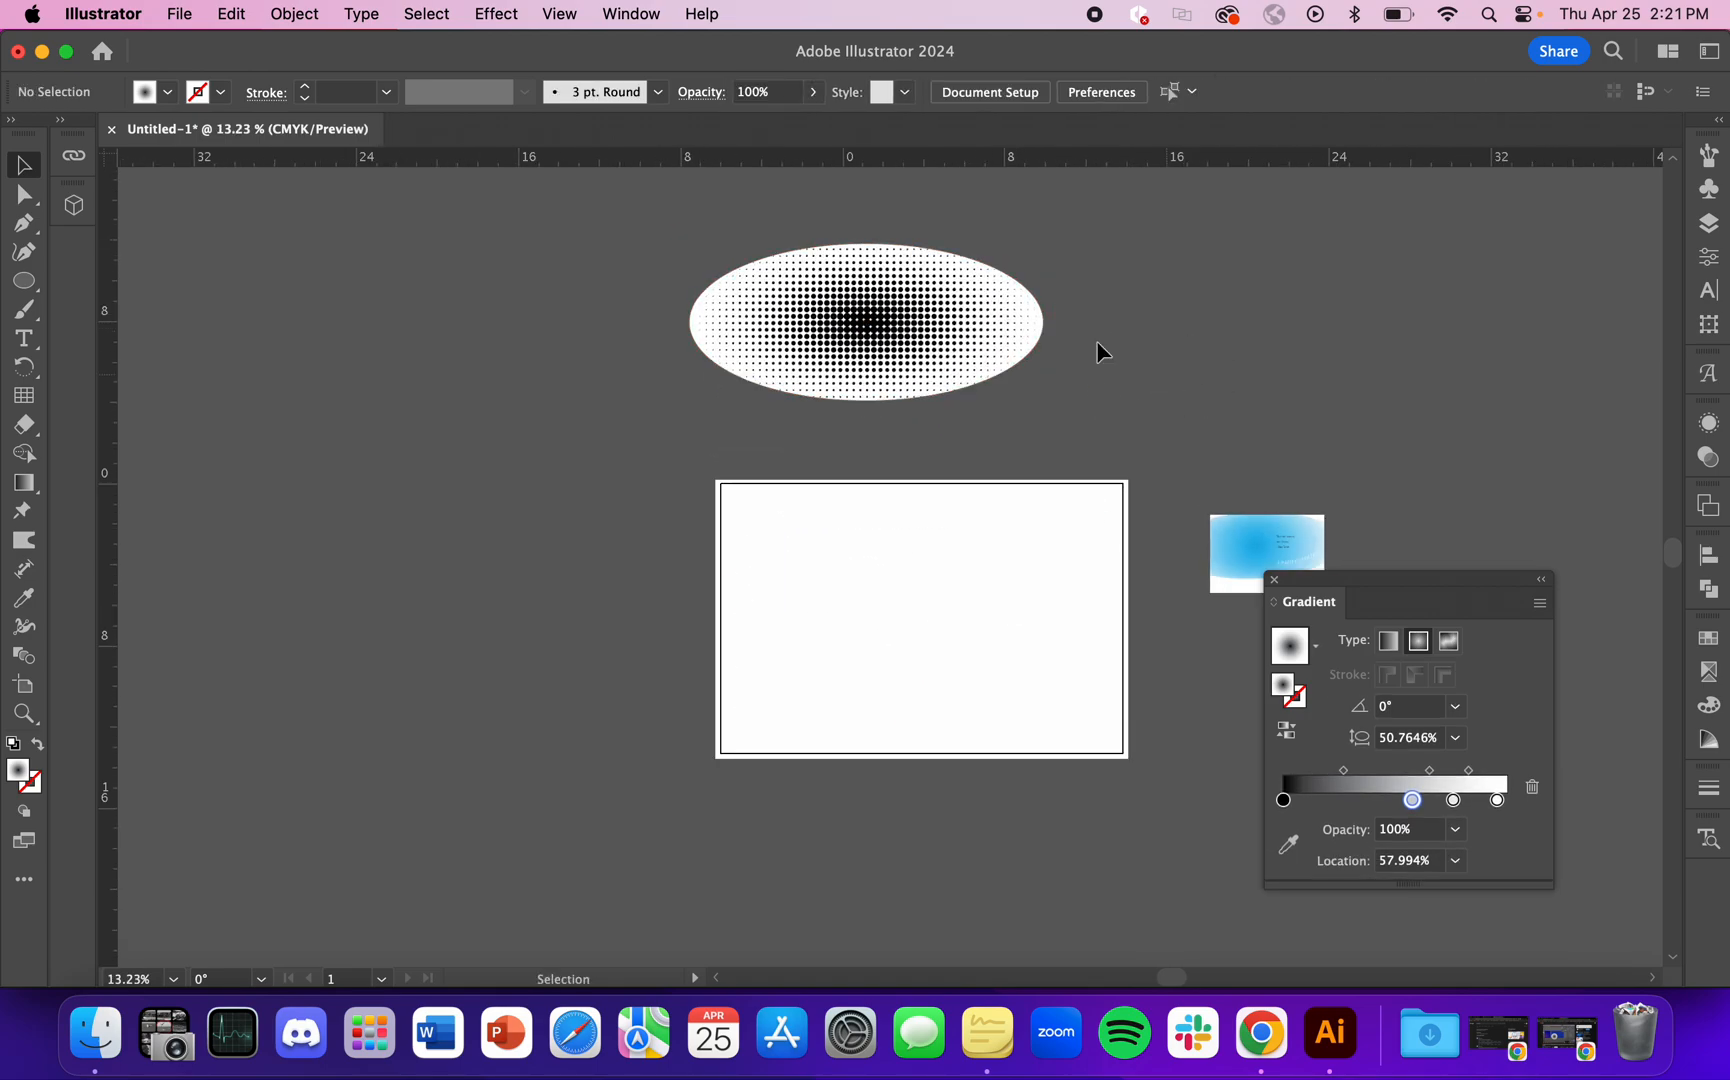
# Step: Examine the edges of the halftone dots up close, then return to a view of the whole ellipse and artboard
pyautogui.click(828, 398)
pyautogui.scroll(15, 1014, 337)
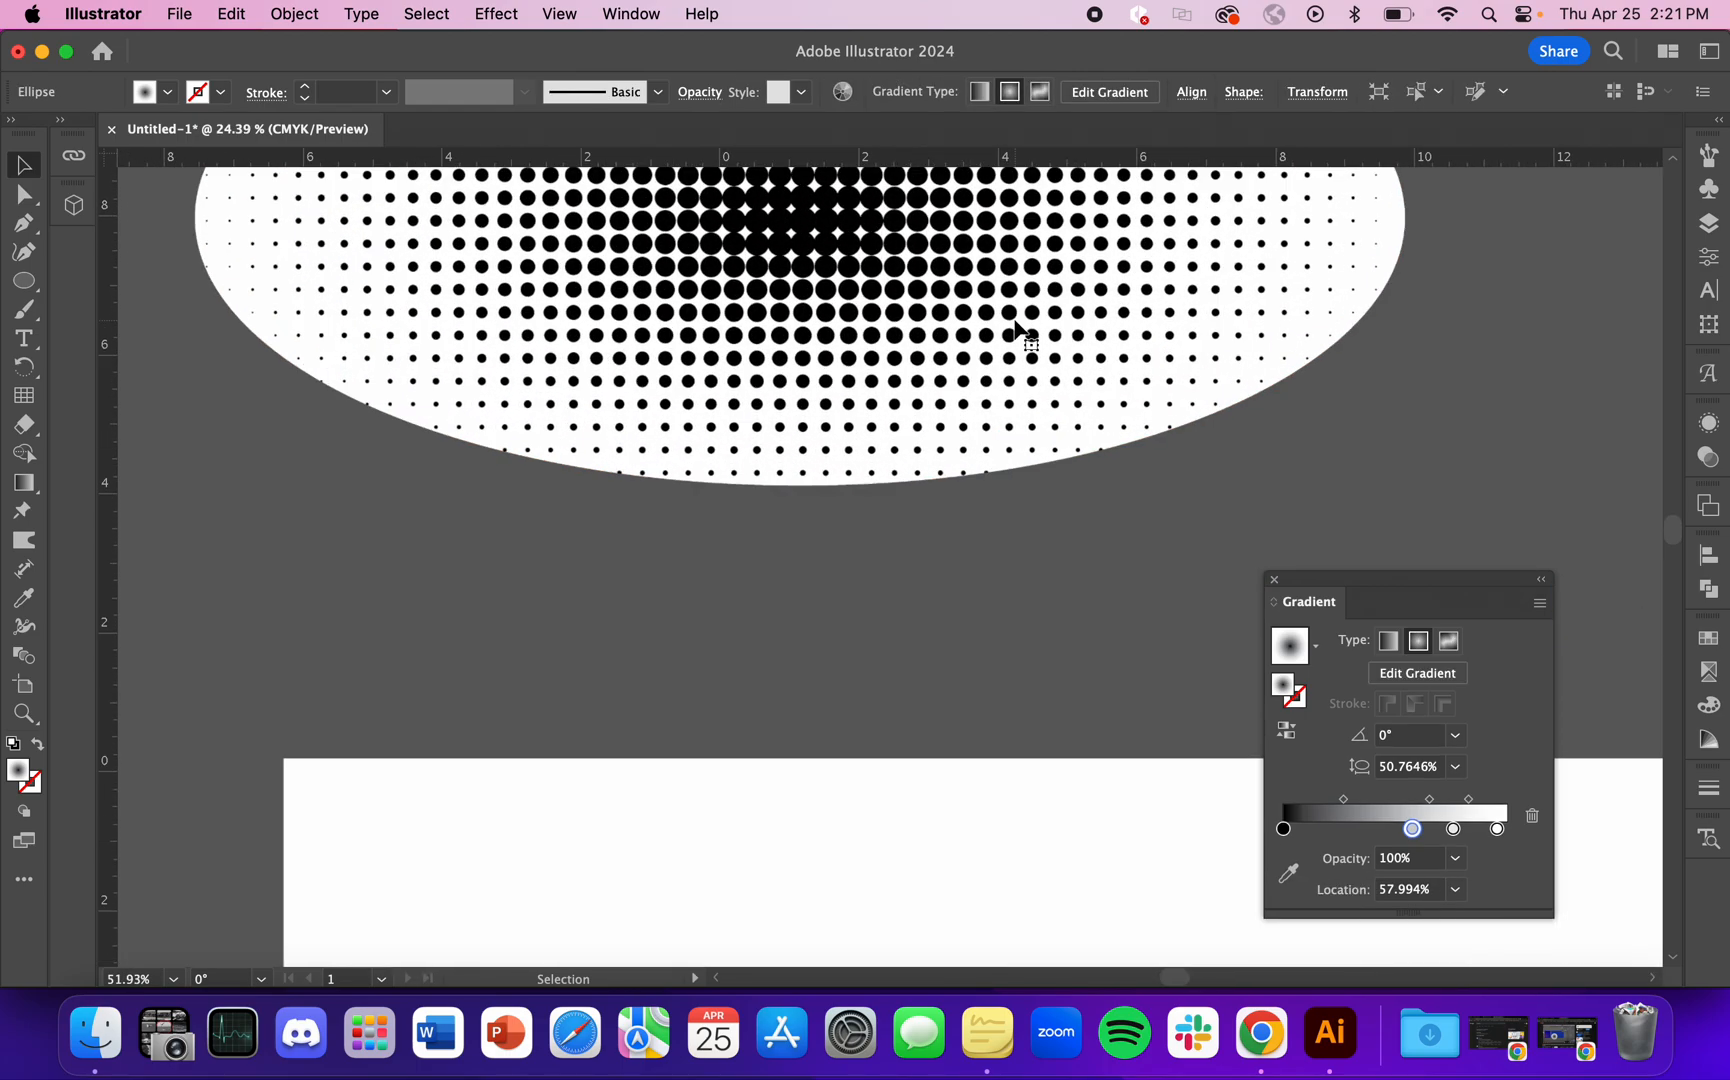
pyautogui.scroll(6, 1014, 343)
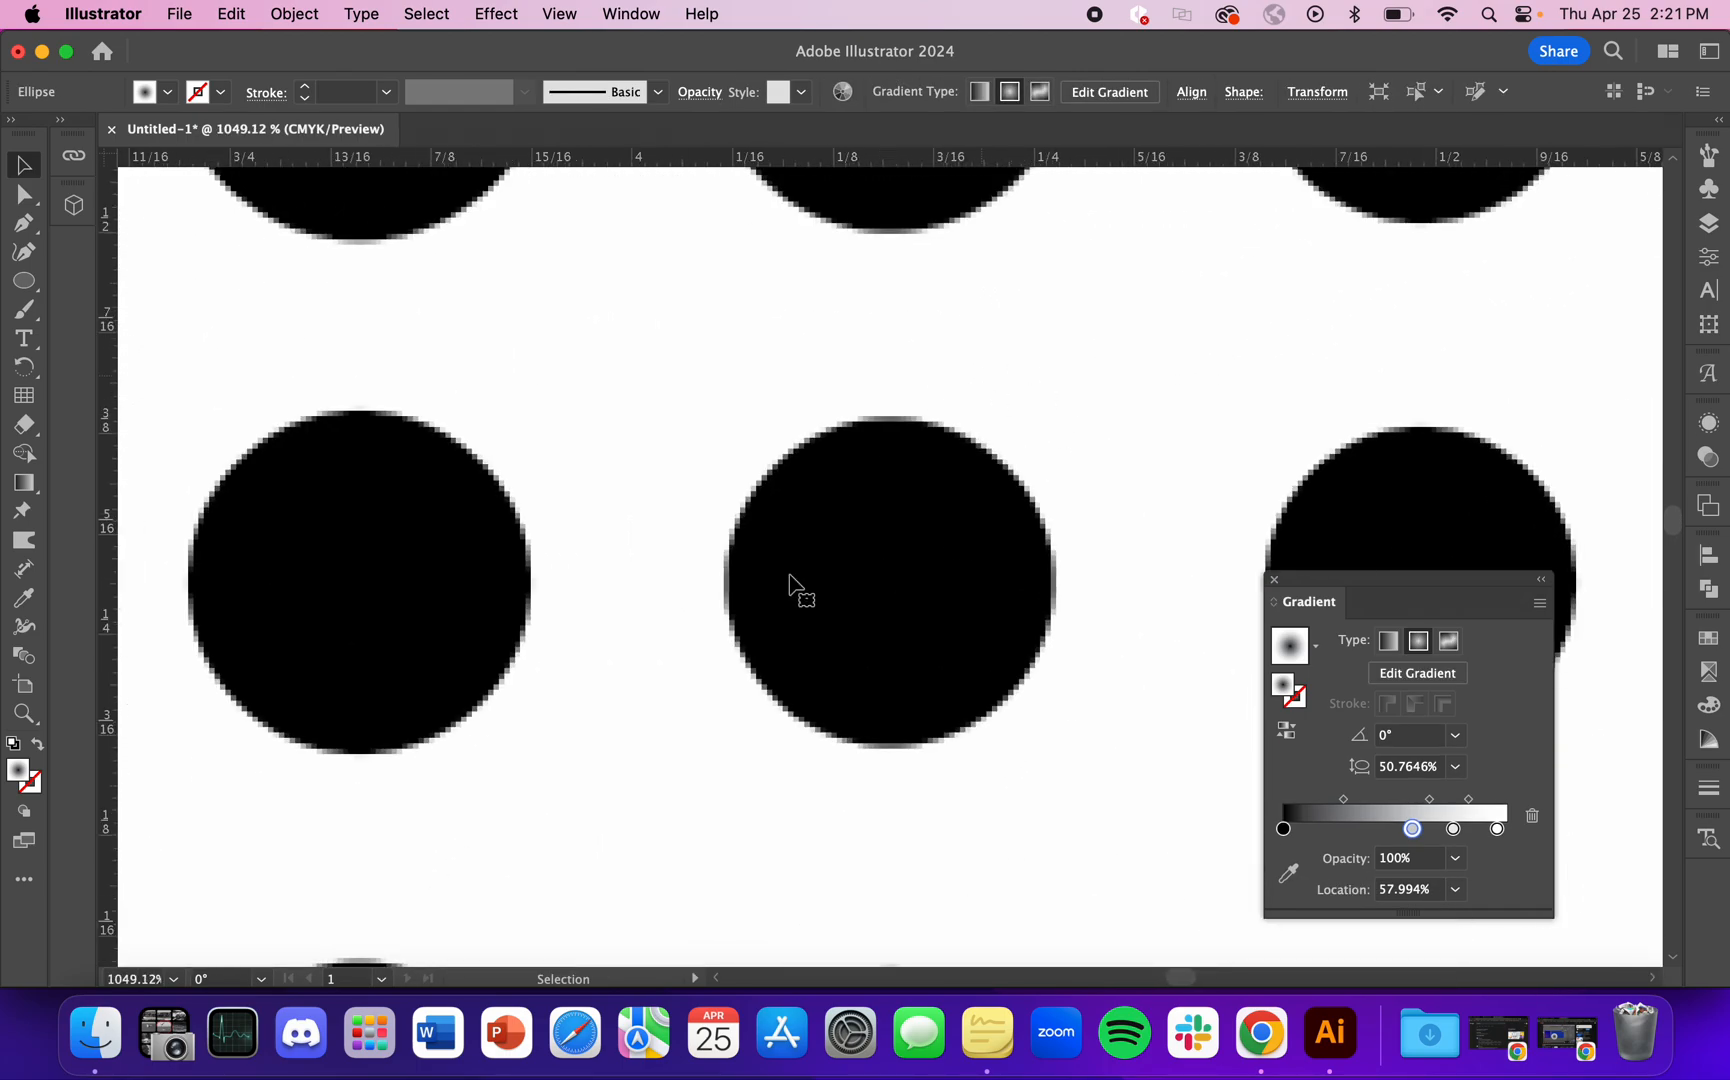
pyautogui.scroll(-3, 935, 700)
pyautogui.scroll(-15, 935, 700)
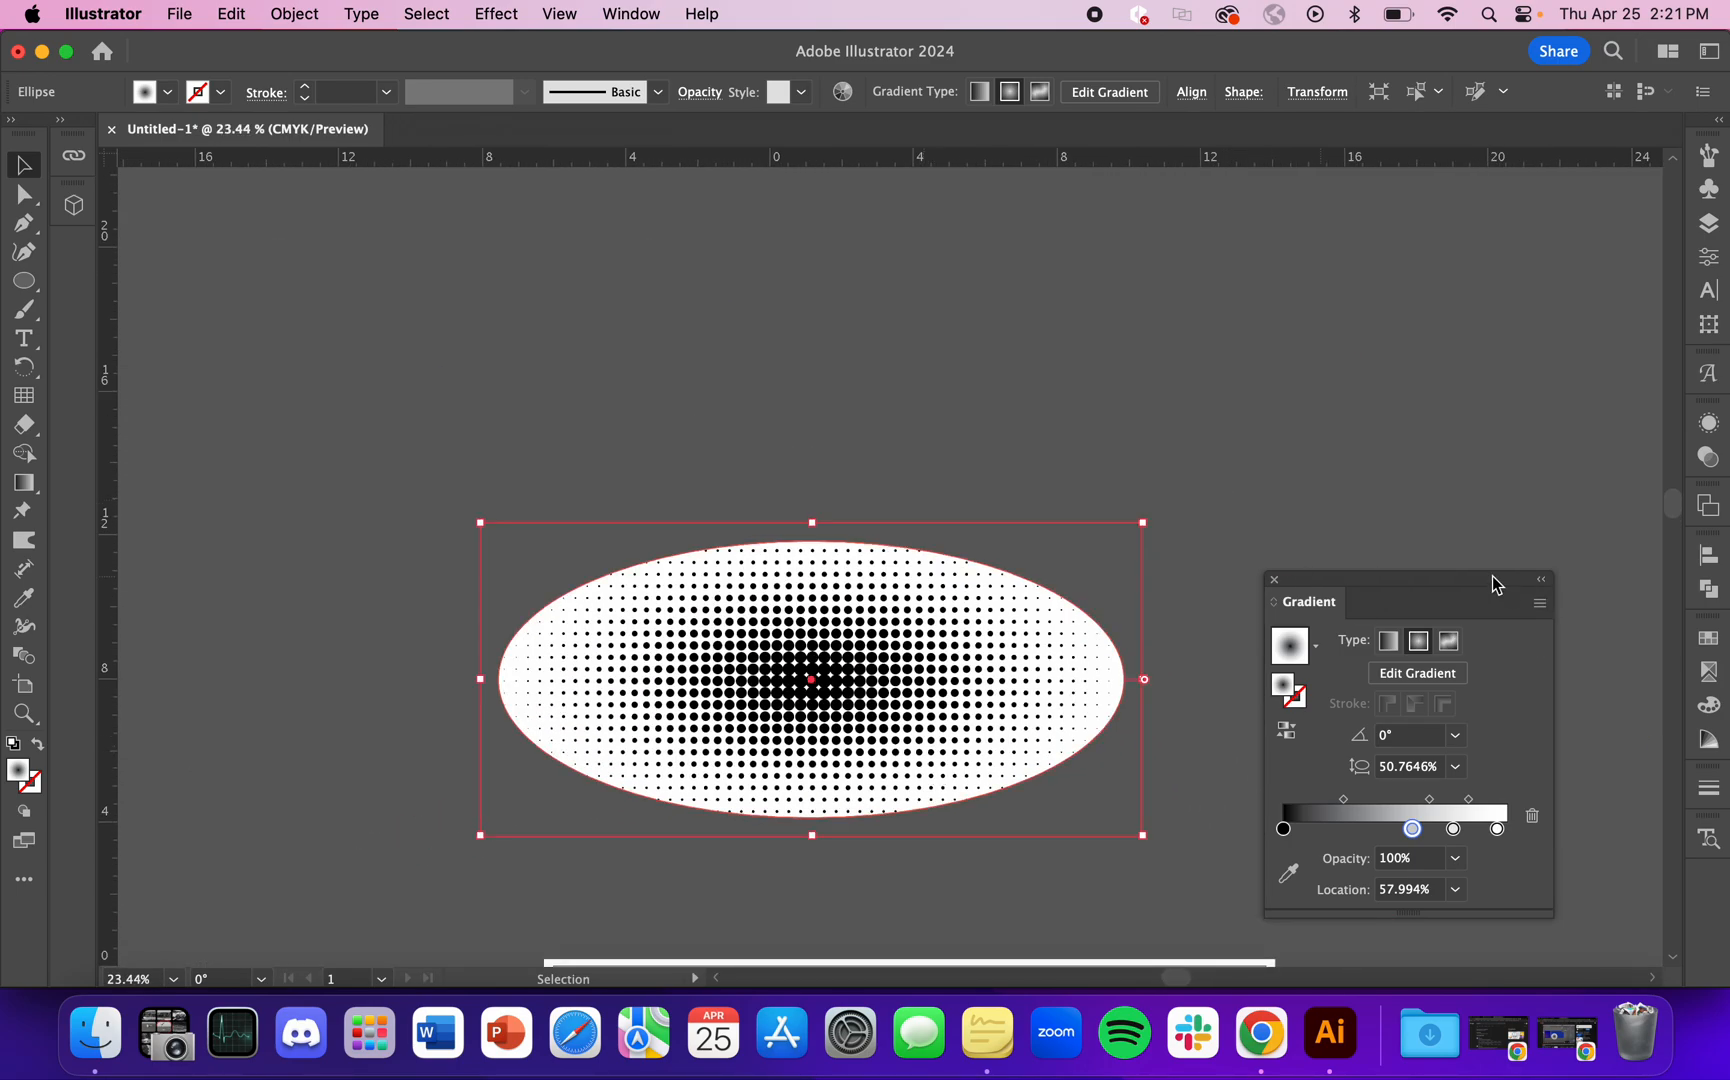
pyautogui.scroll(-5, 981, 684)
pyautogui.scroll(-2, 995, 703)
pyautogui.scroll(-5, 993, 693)
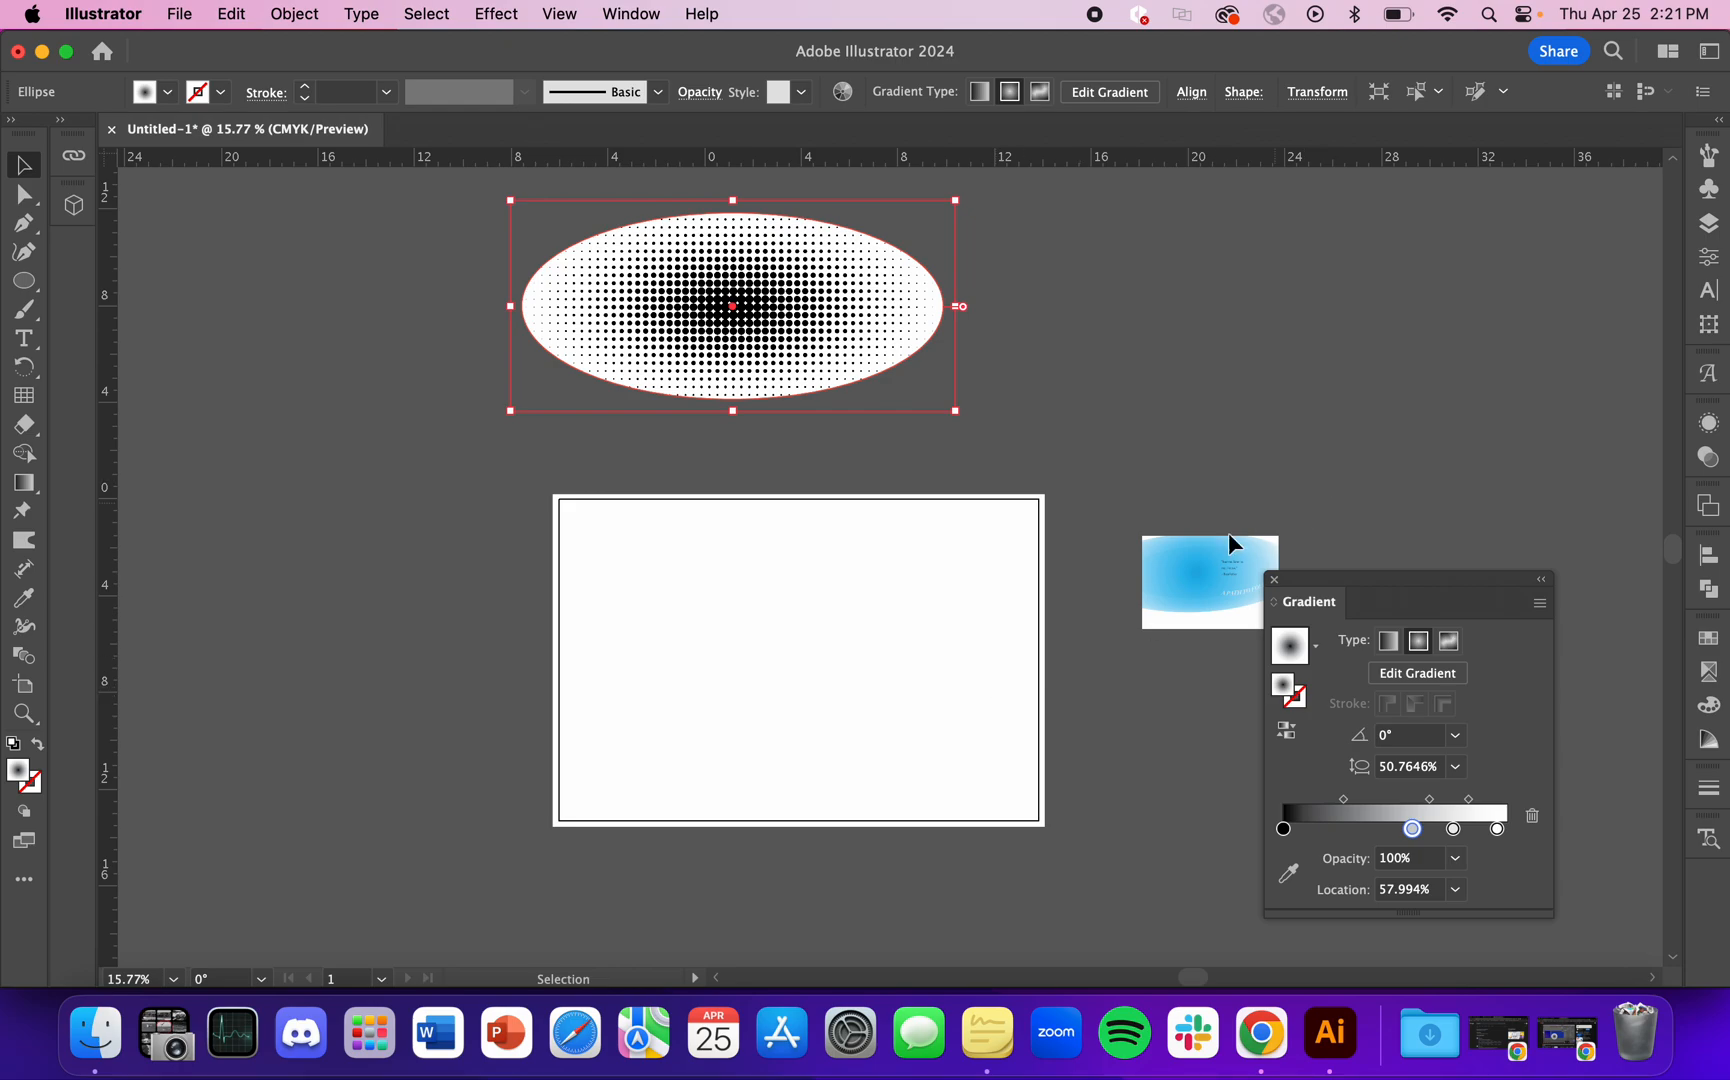
# Step: Duplicate the halftone ellipse and place the copy on the artboard
pyautogui.click(1124, 467)
pyautogui.click(780, 335)
pyautogui.press('a')
pyautogui.press('super')
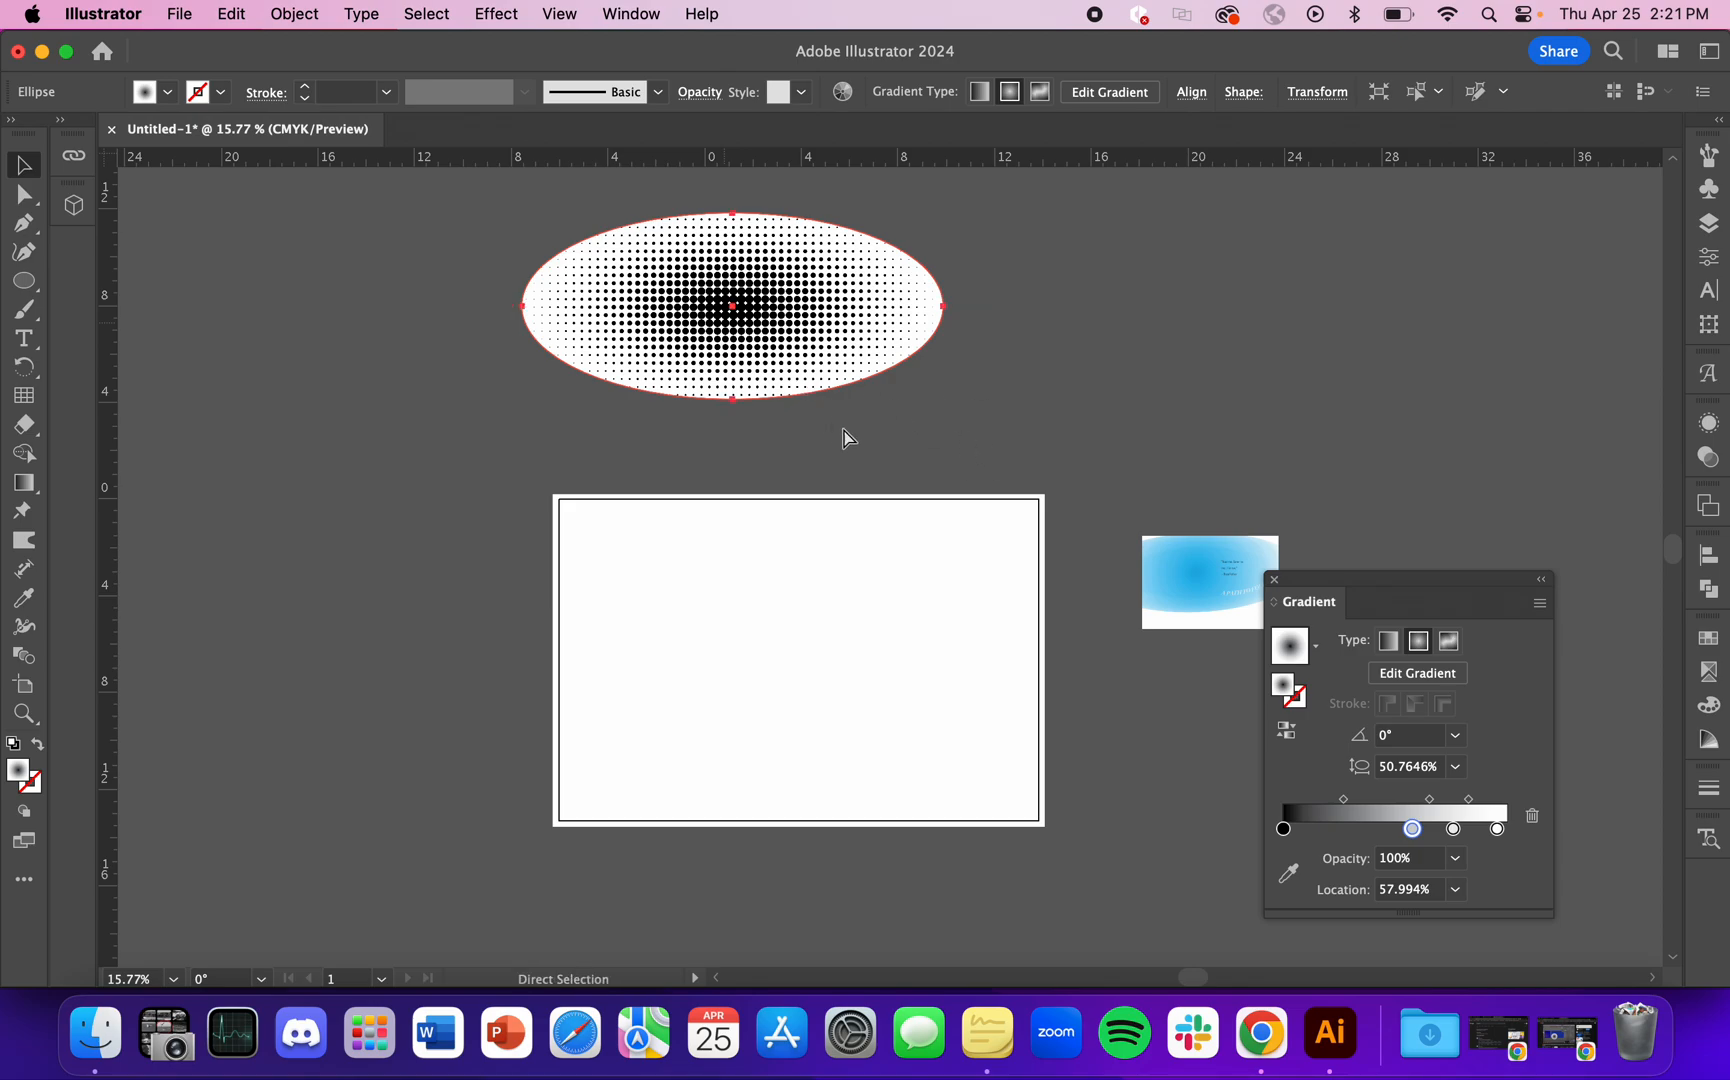
pyautogui.press('super+v')
pyautogui.moveTo(1012, 544); pyautogui.dragTo(900, 672)
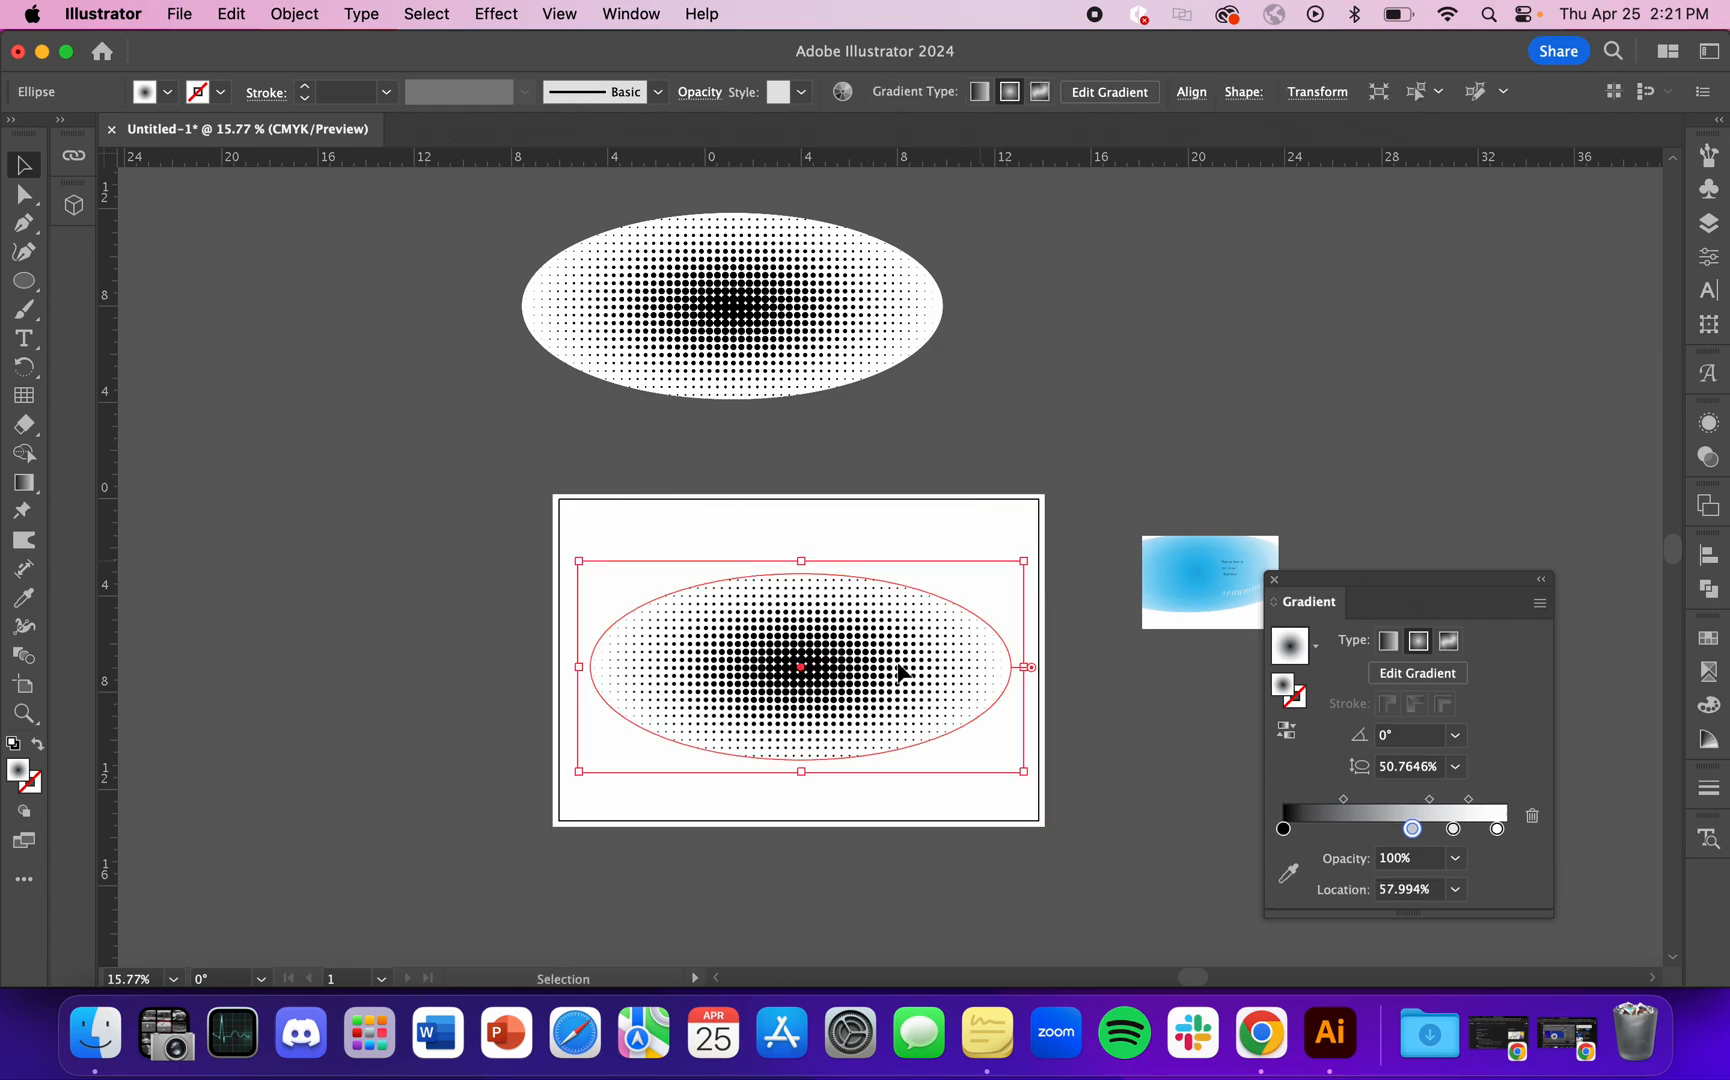
# Step: Move the Gradient panel farther away from the ellipse copy on the artboard
pyautogui.scroll(-3, 898, 668)
pyautogui.scroll(3, 896, 661)
pyautogui.scroll(4, 841, 511)
pyautogui.scroll(-3, 878, 524)
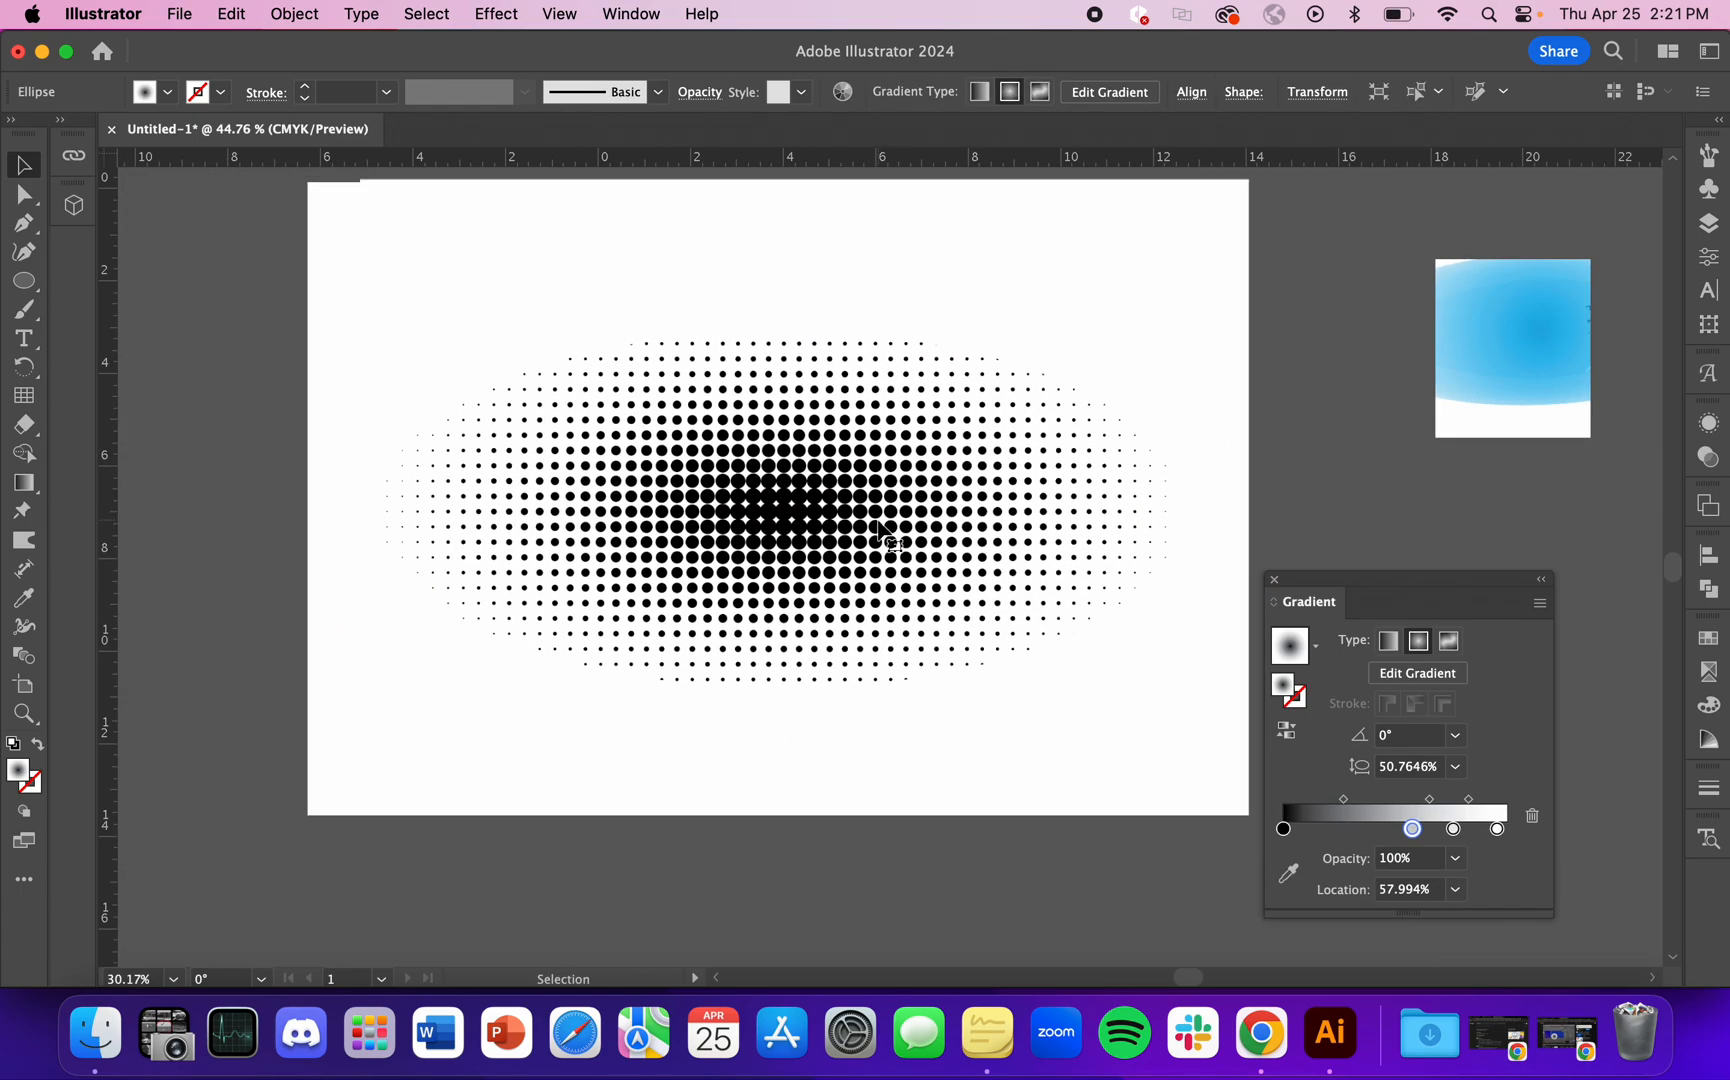
pyautogui.moveTo(1479, 580); pyautogui.dragTo(1560, 577)
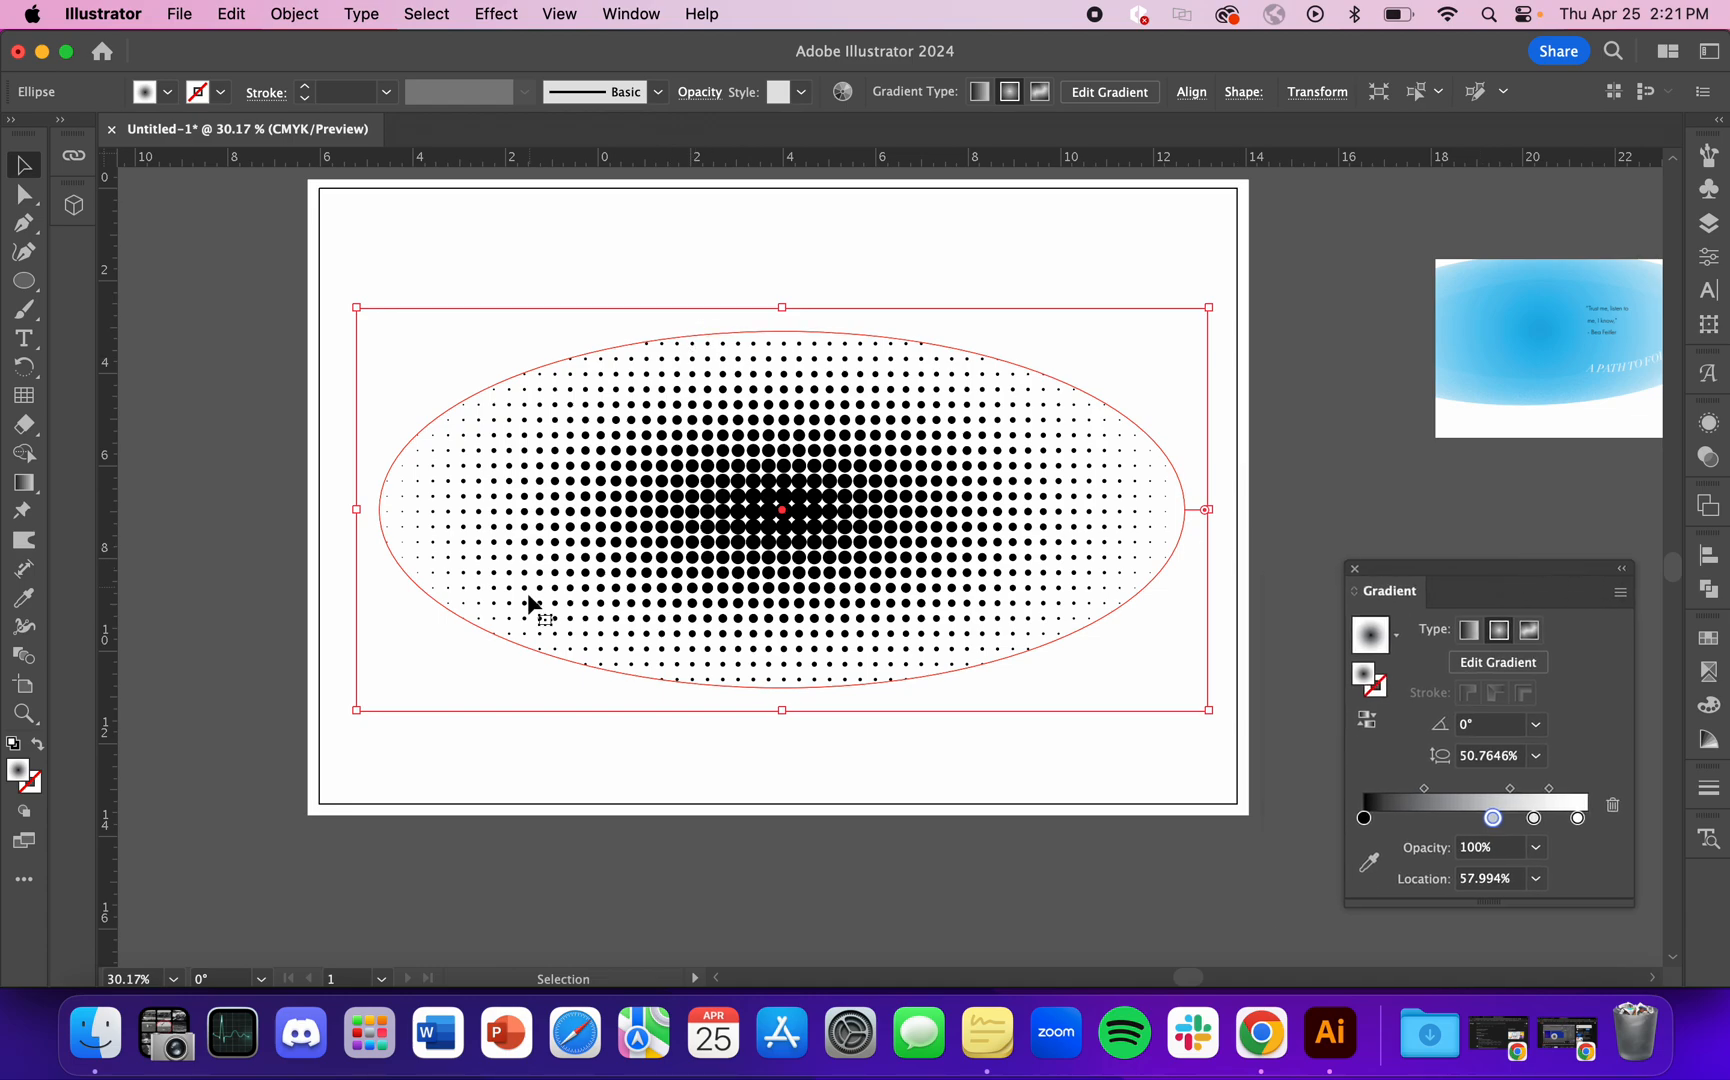
# Step: Move the ellipse copy from the artboard to the empty canvas below it
pyautogui.hscroll(3, 530, 604)
pyautogui.click(1299, 278)
pyautogui.click(870, 550)
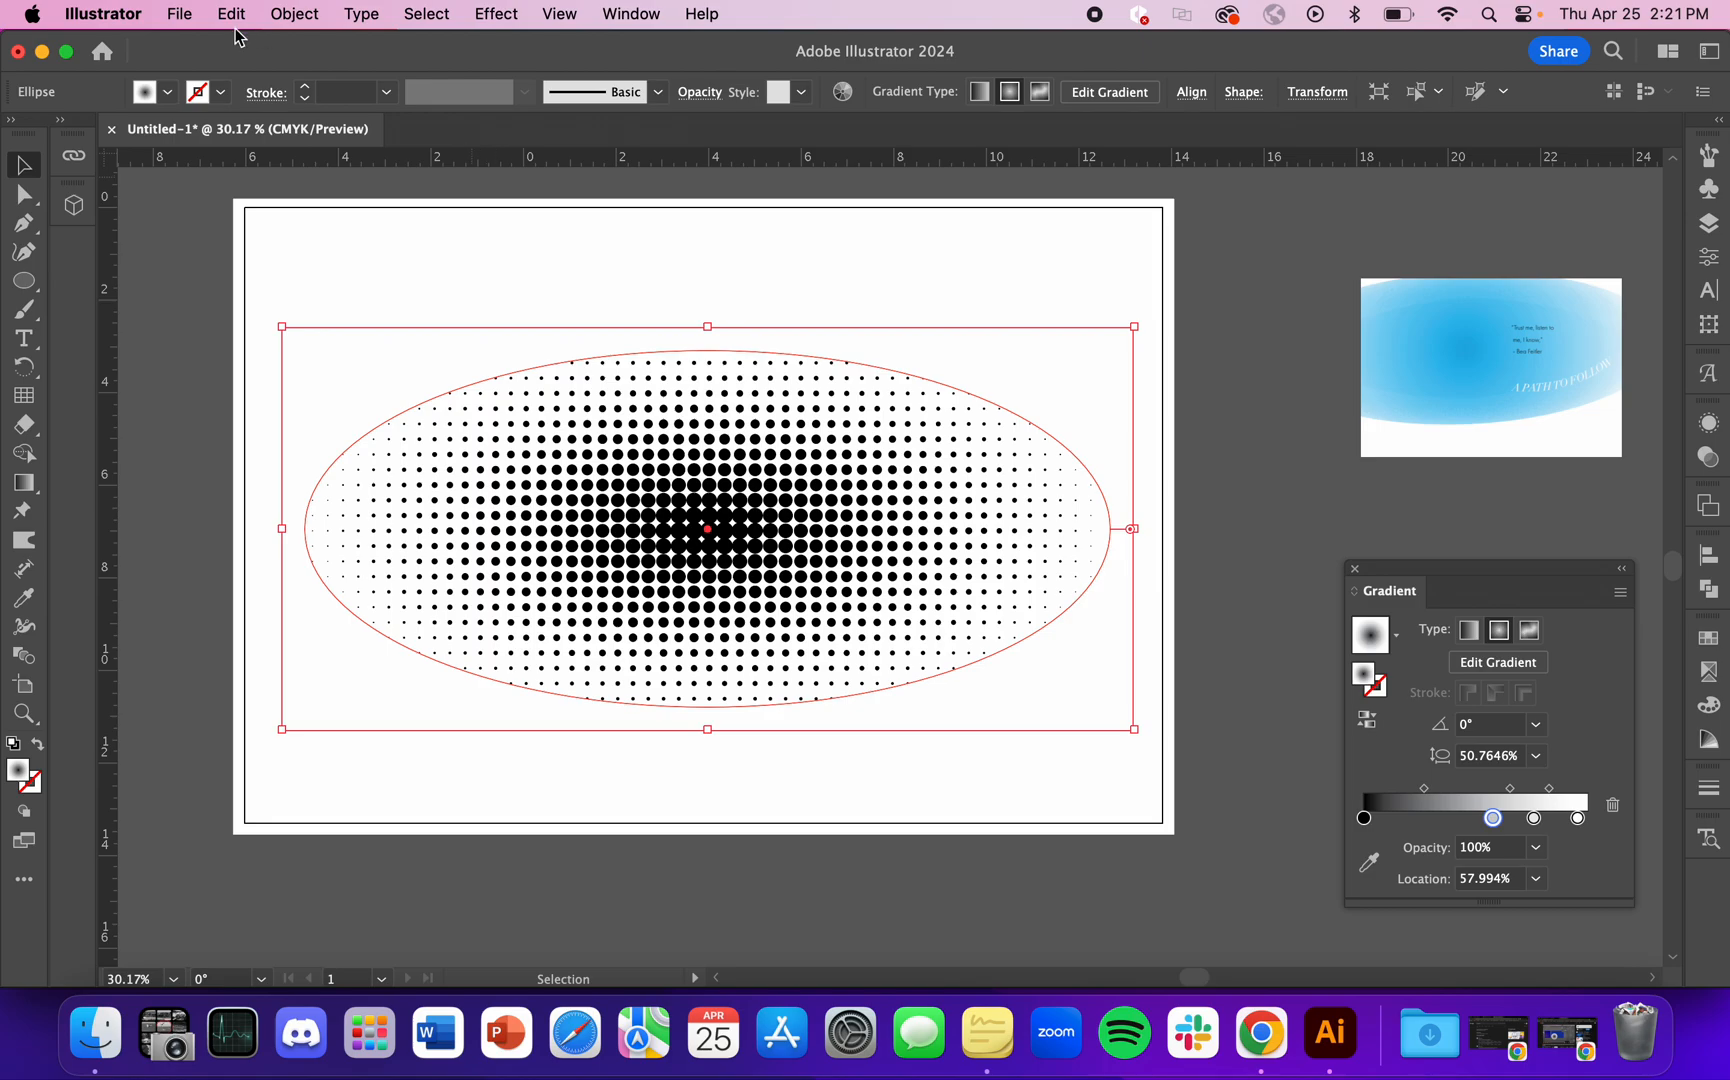
pyautogui.click(307, 16)
pyautogui.click(845, 505)
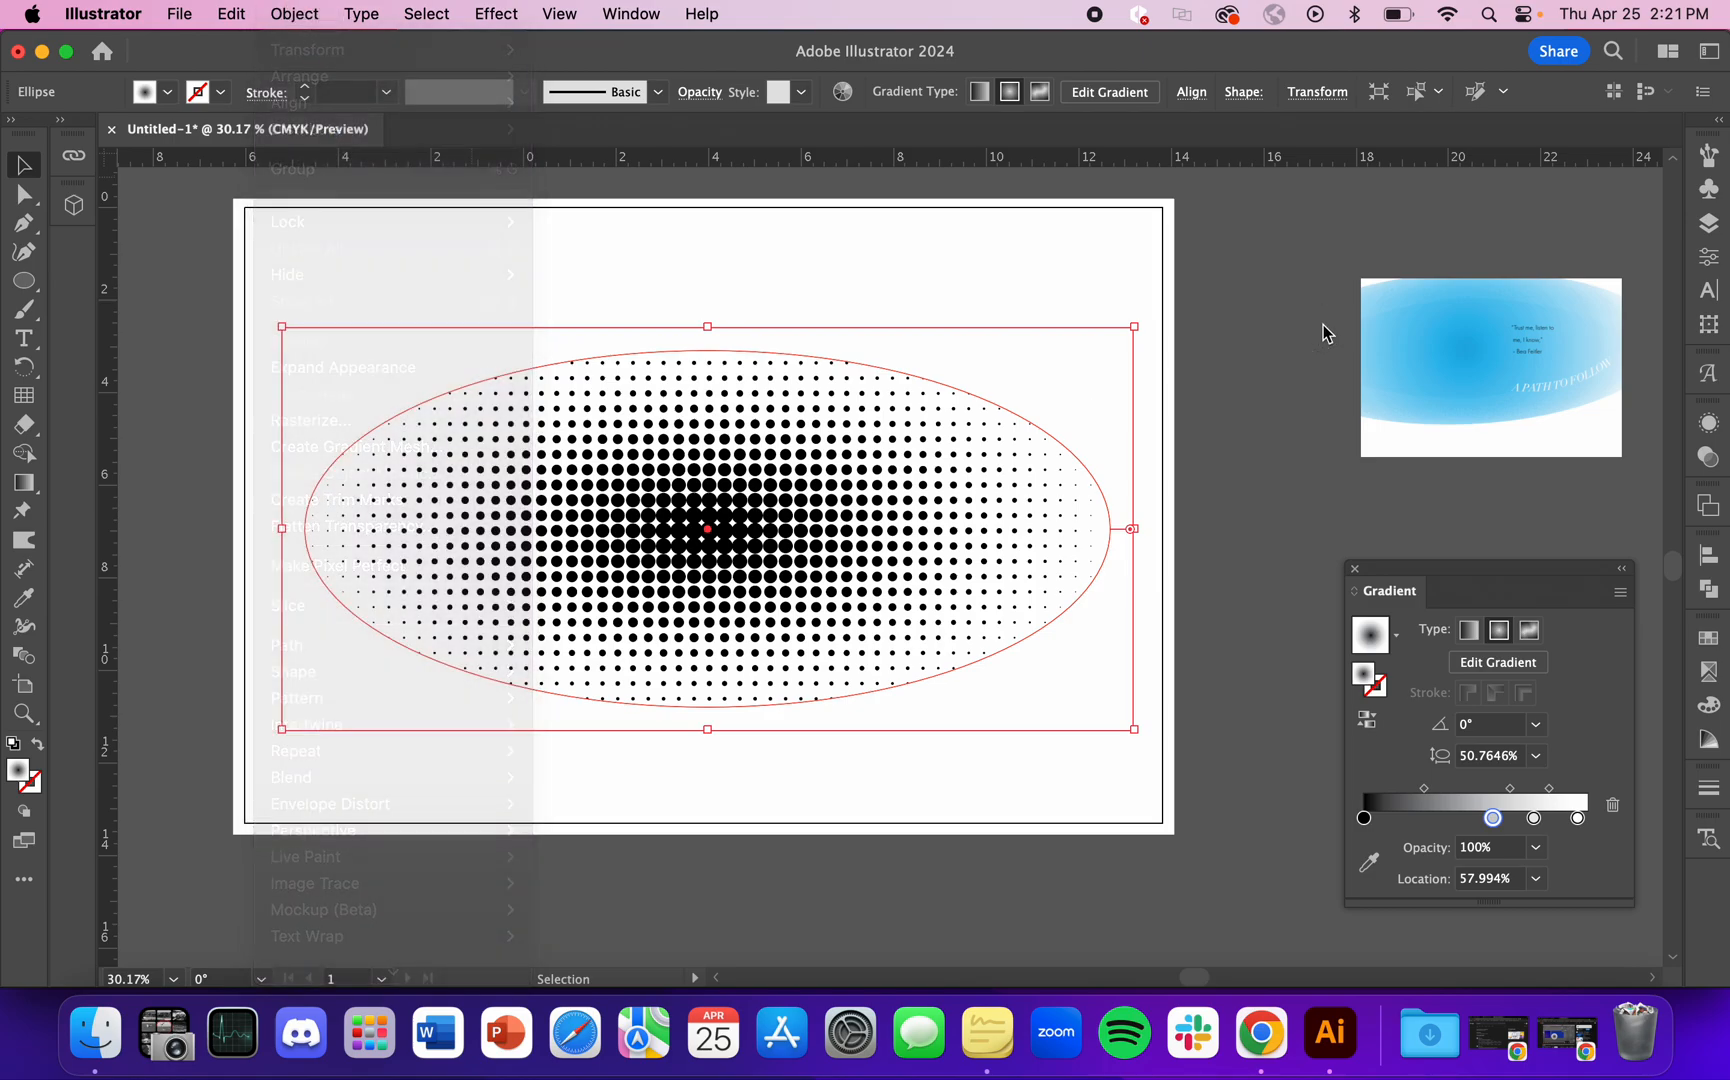
pyautogui.scroll(-2, 1123, 439)
pyautogui.moveTo(857, 566); pyautogui.dragTo(610, 878)
pyautogui.scroll(-5, 610, 878)
pyautogui.hscroll(-2, 610, 878)
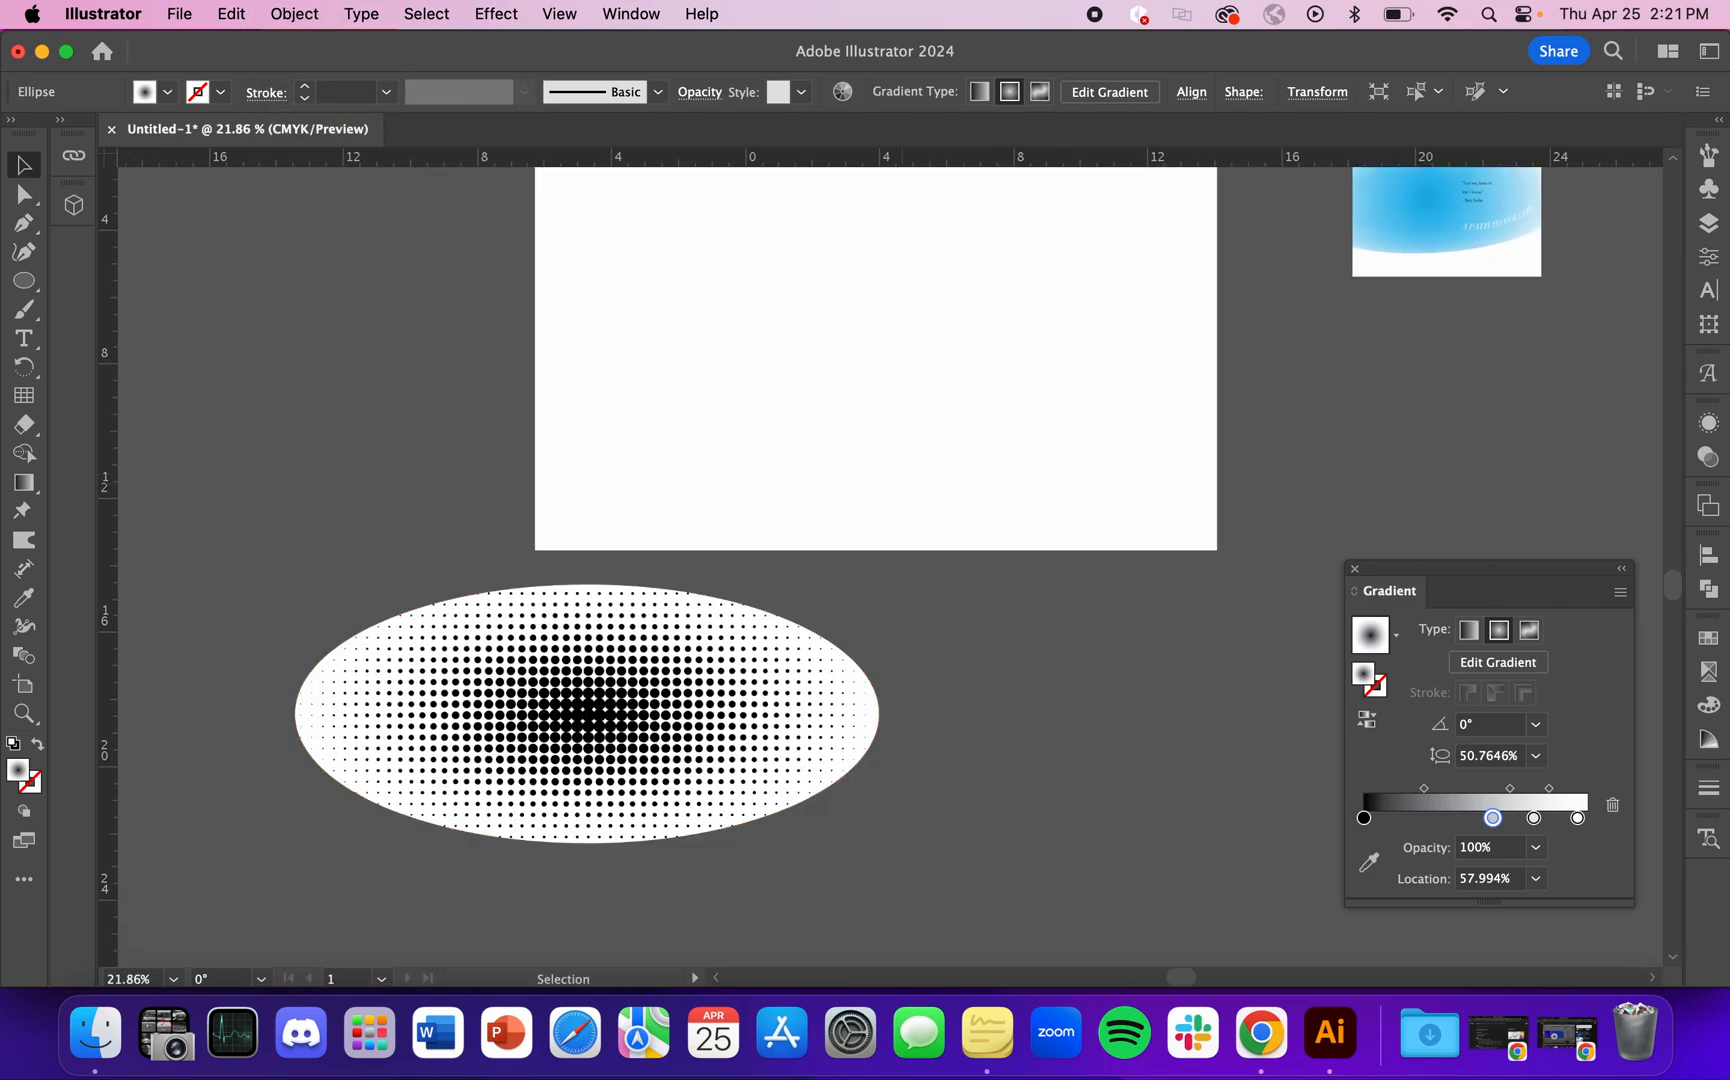
pyautogui.moveTo(723, 666); pyautogui.dragTo(943, 686)
# Step: Rasterize the ellipse copy in CMYK at High (300 ppi) resolution with a transparent background
pyautogui.scroll(2, 1005, 780)
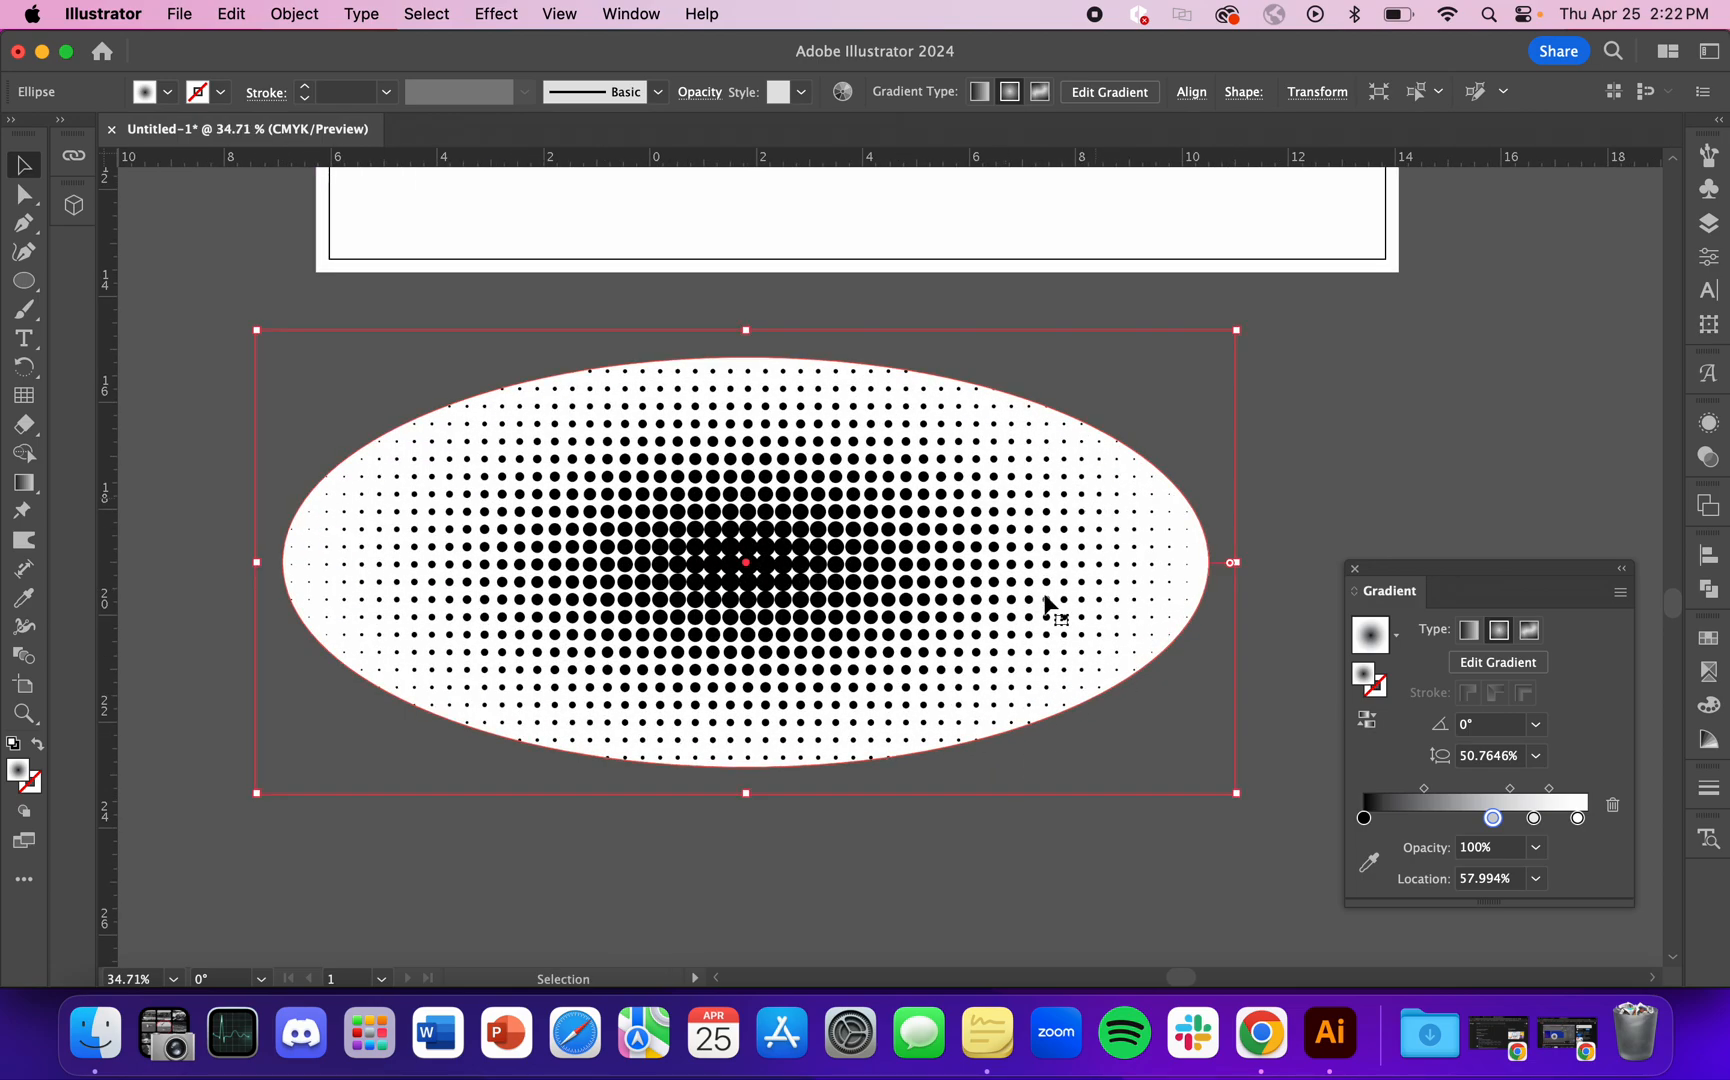
pyautogui.scroll(2, 413, 676)
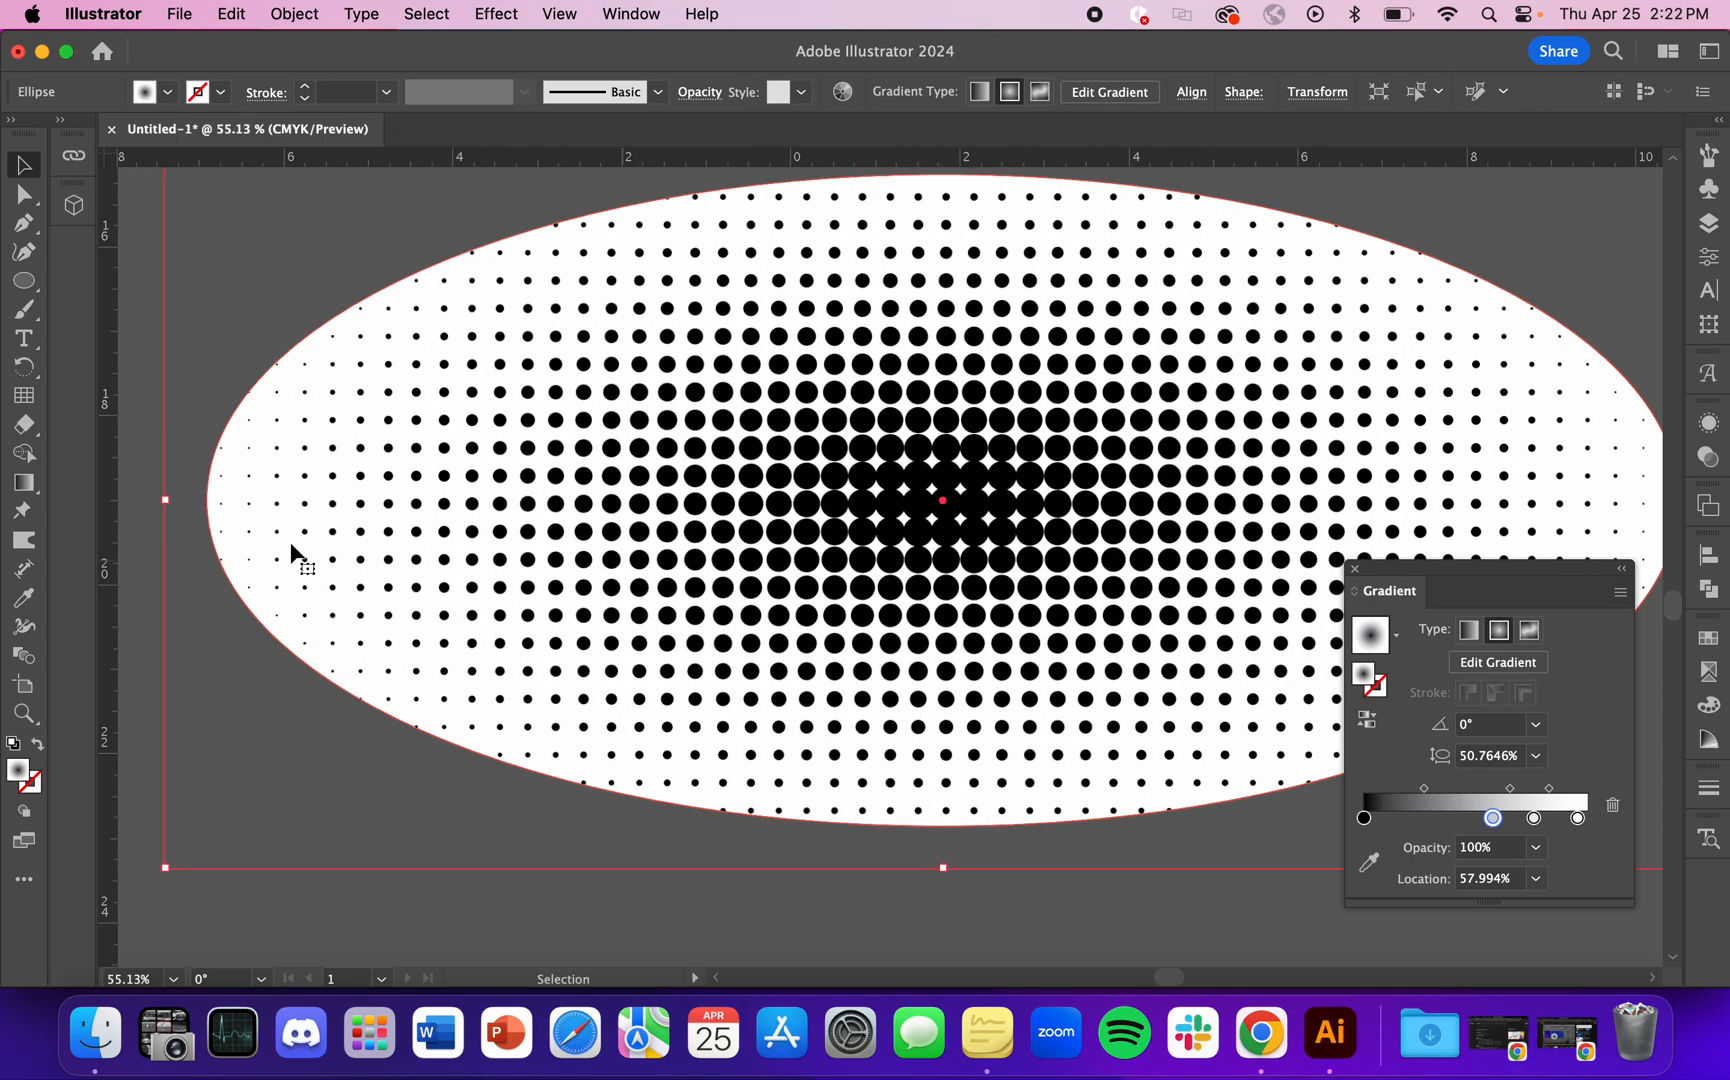
pyautogui.scroll(-2, 310, 550)
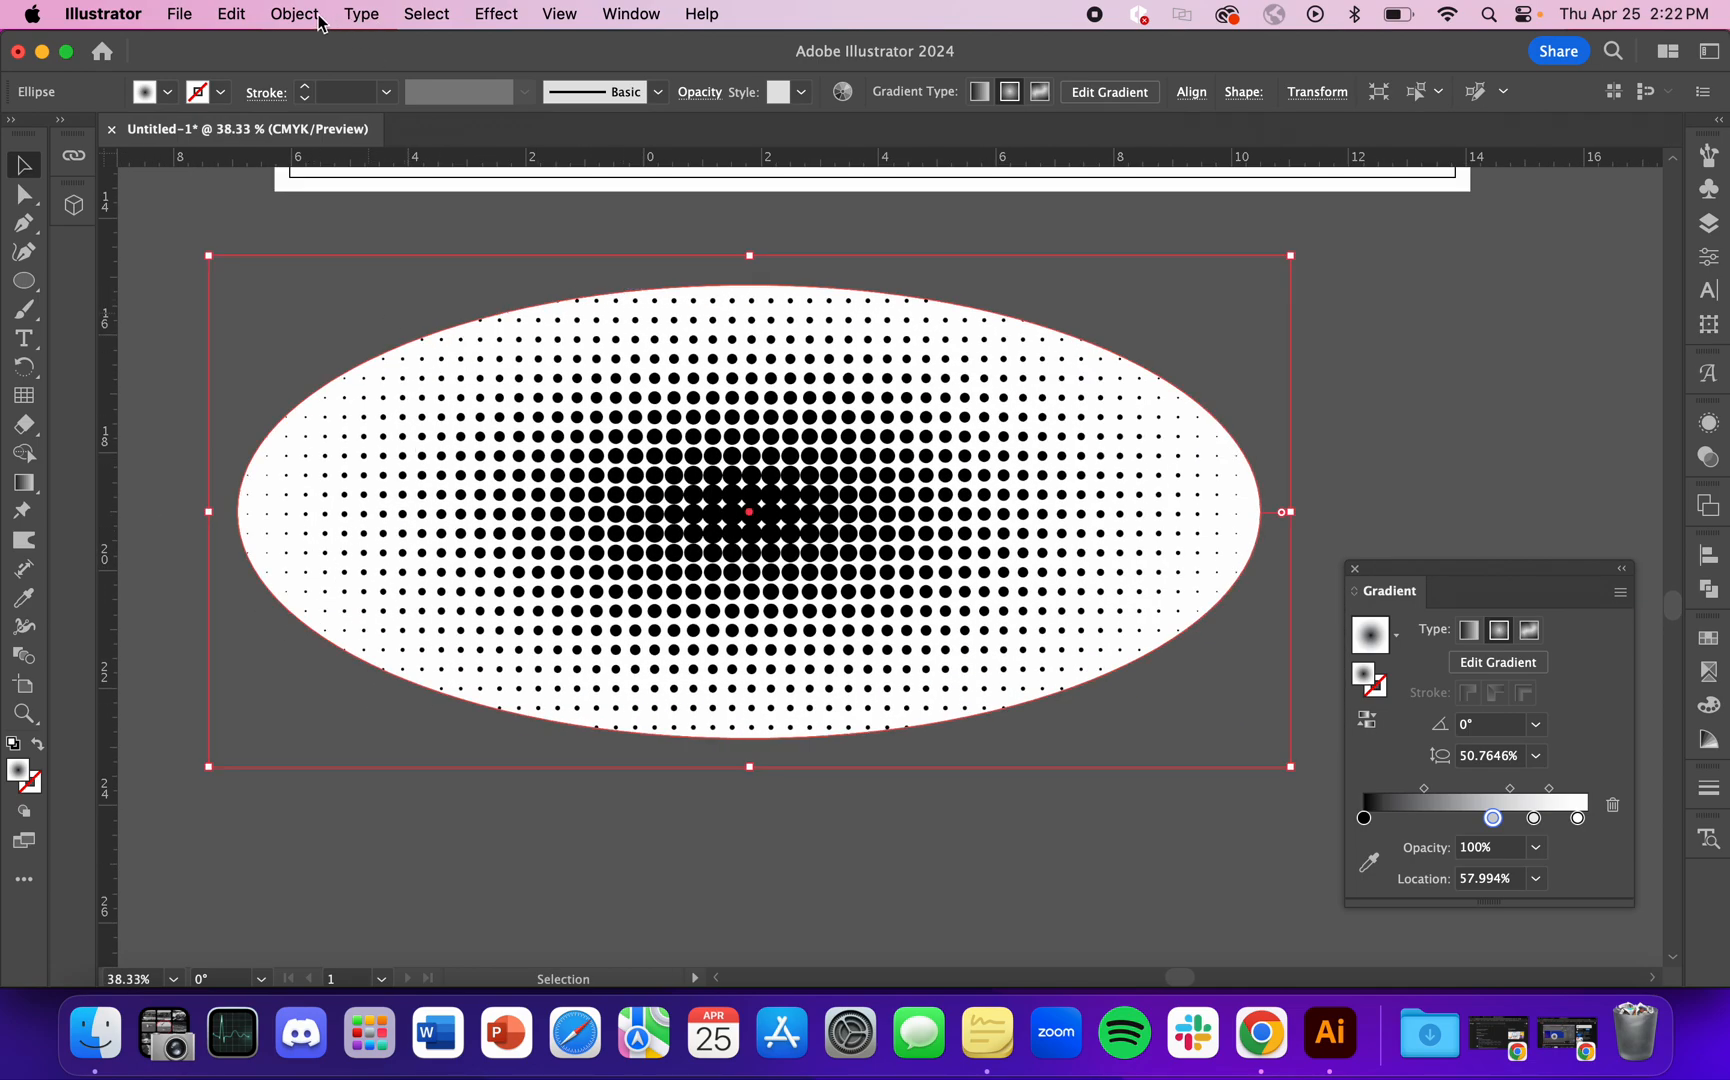
pyautogui.click(322, 15)
pyautogui.click(430, 422)
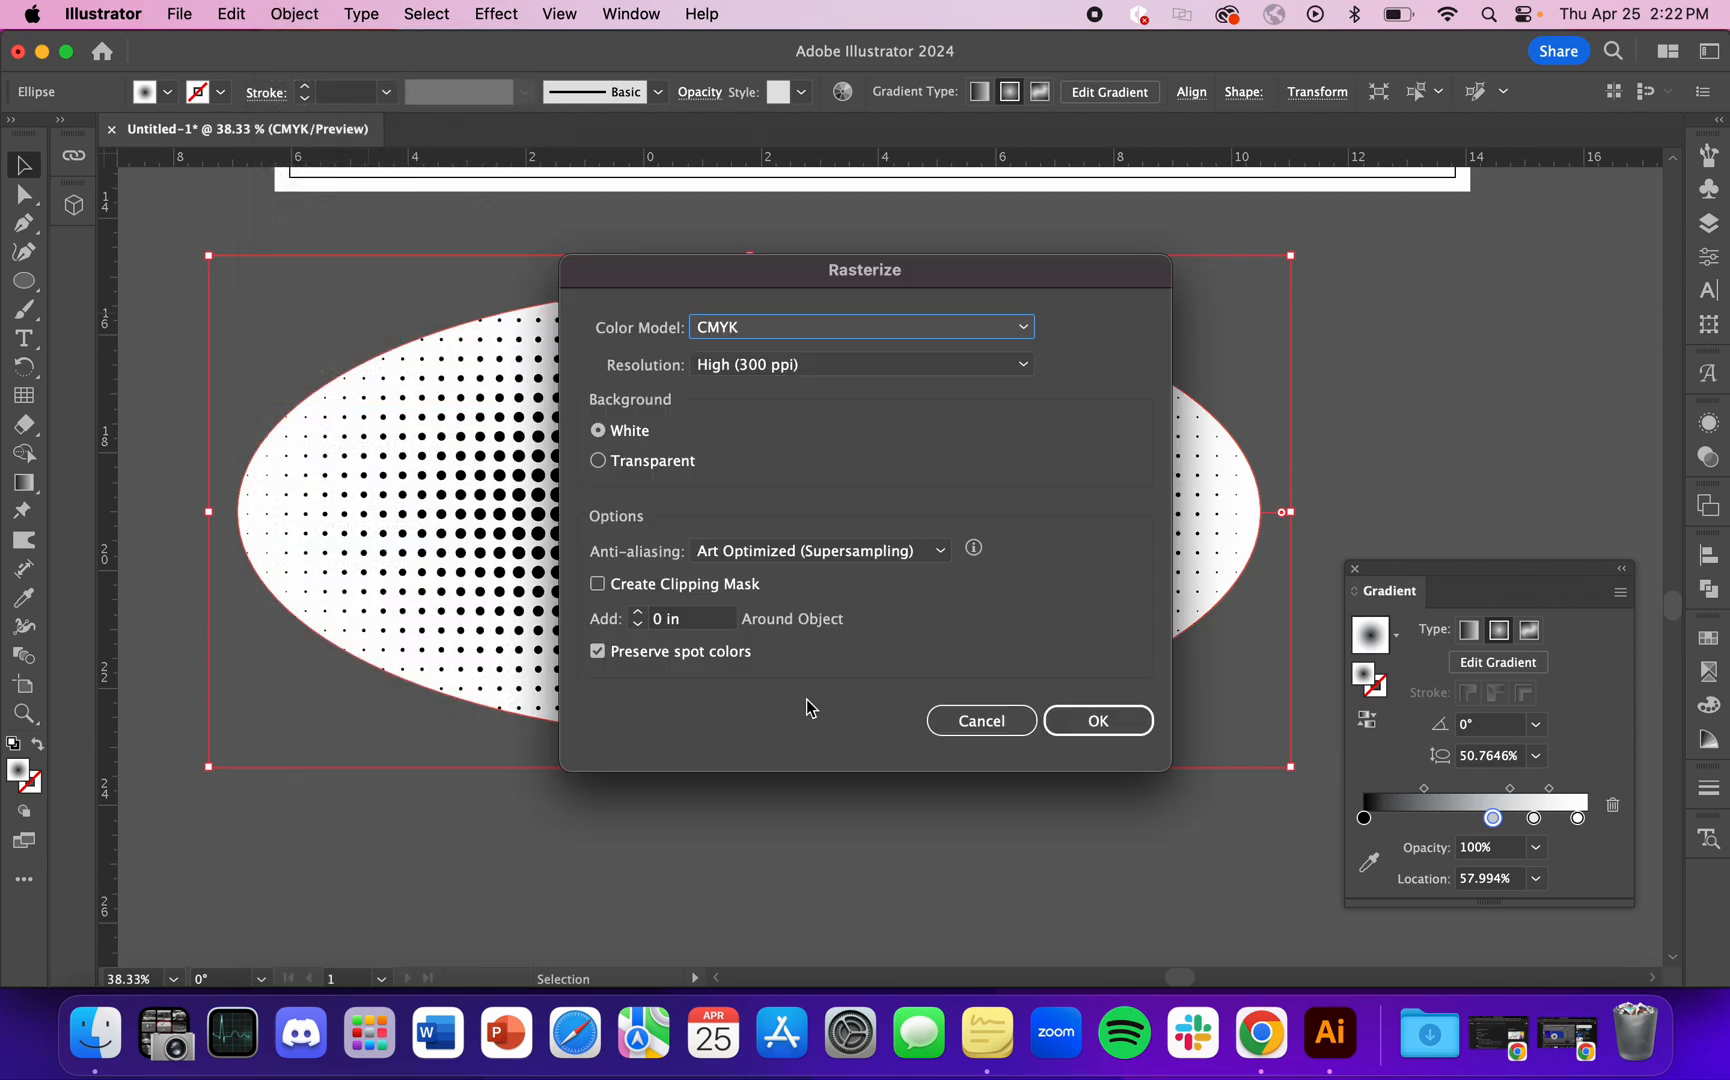
pyautogui.click(599, 462)
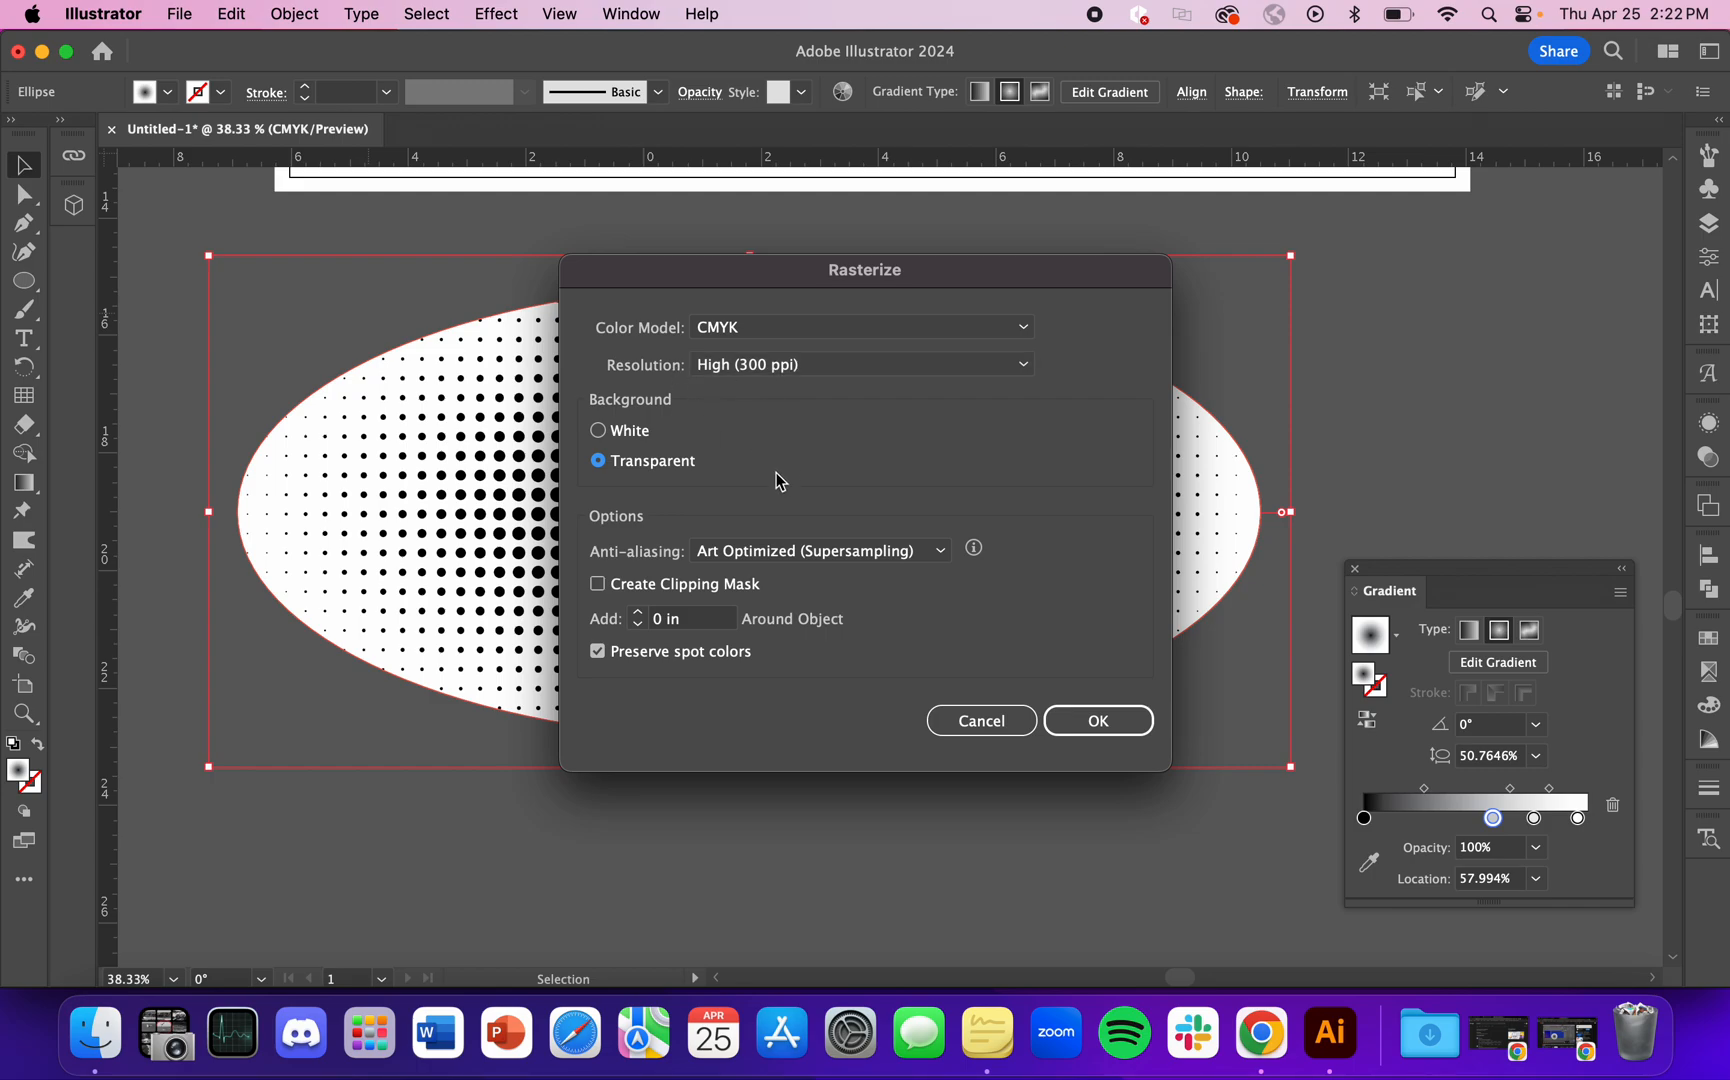
pyautogui.click(766, 366)
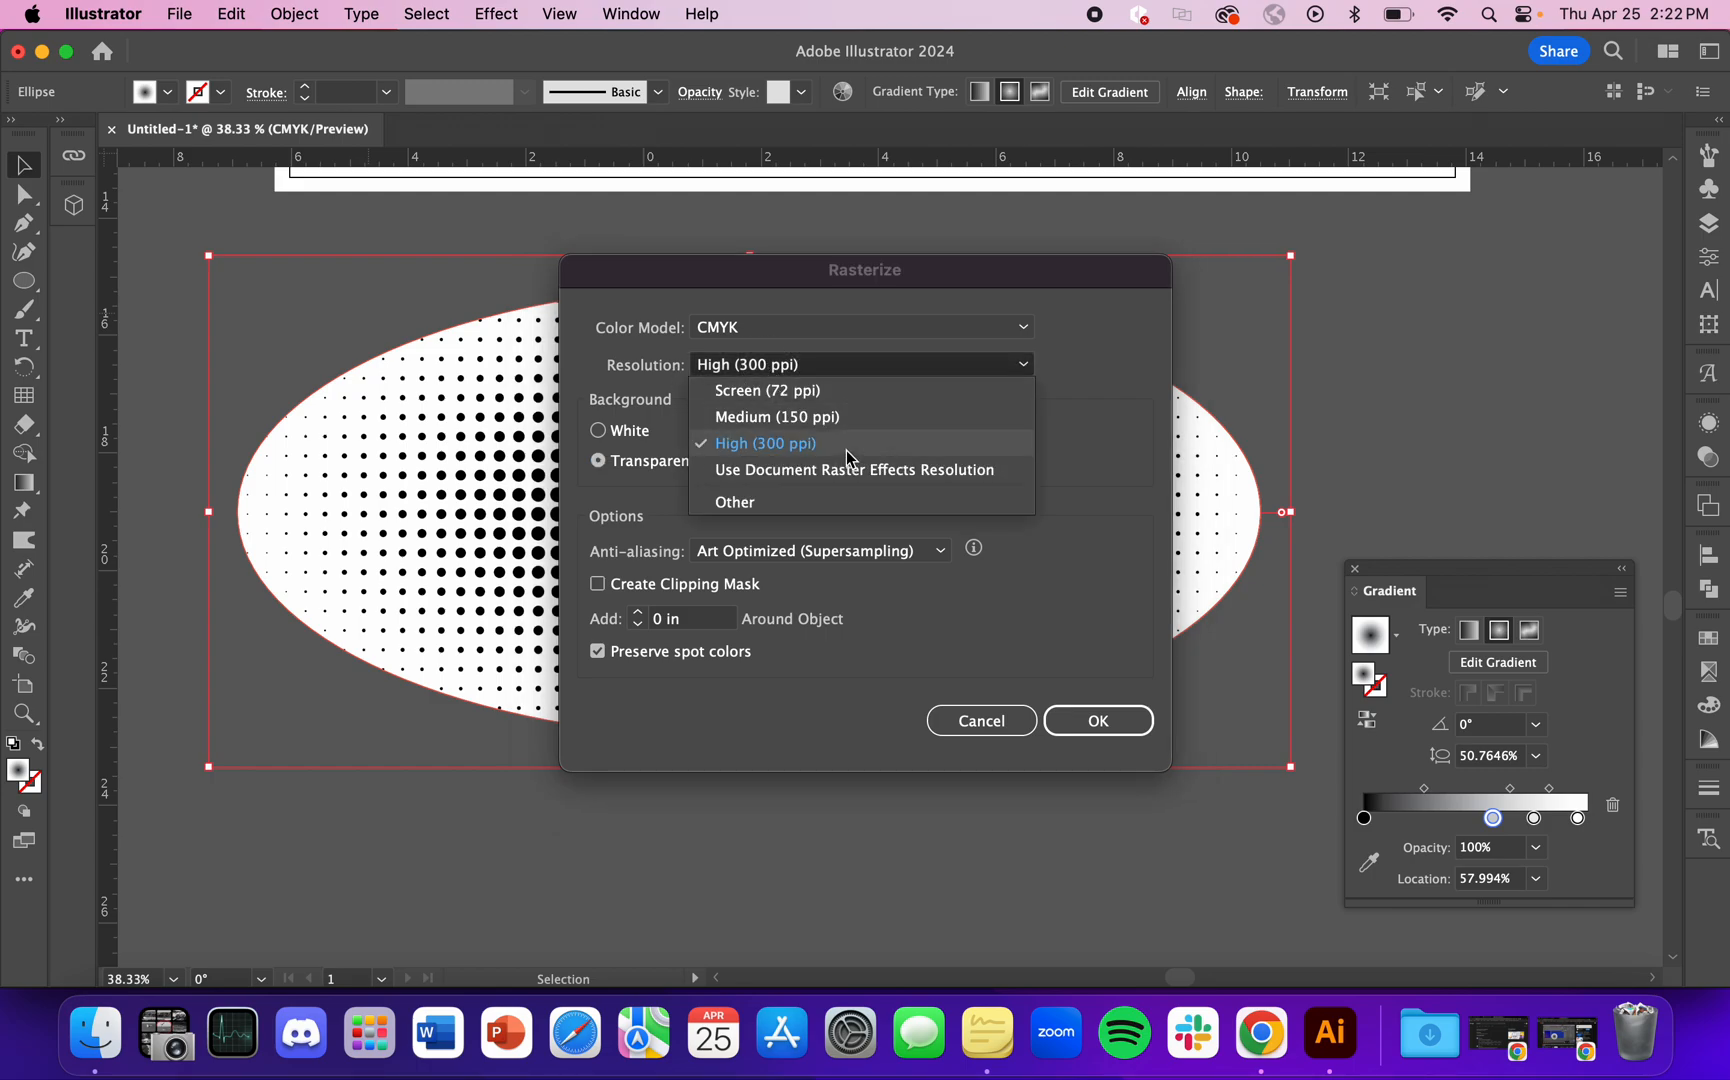
pyautogui.click(1118, 466)
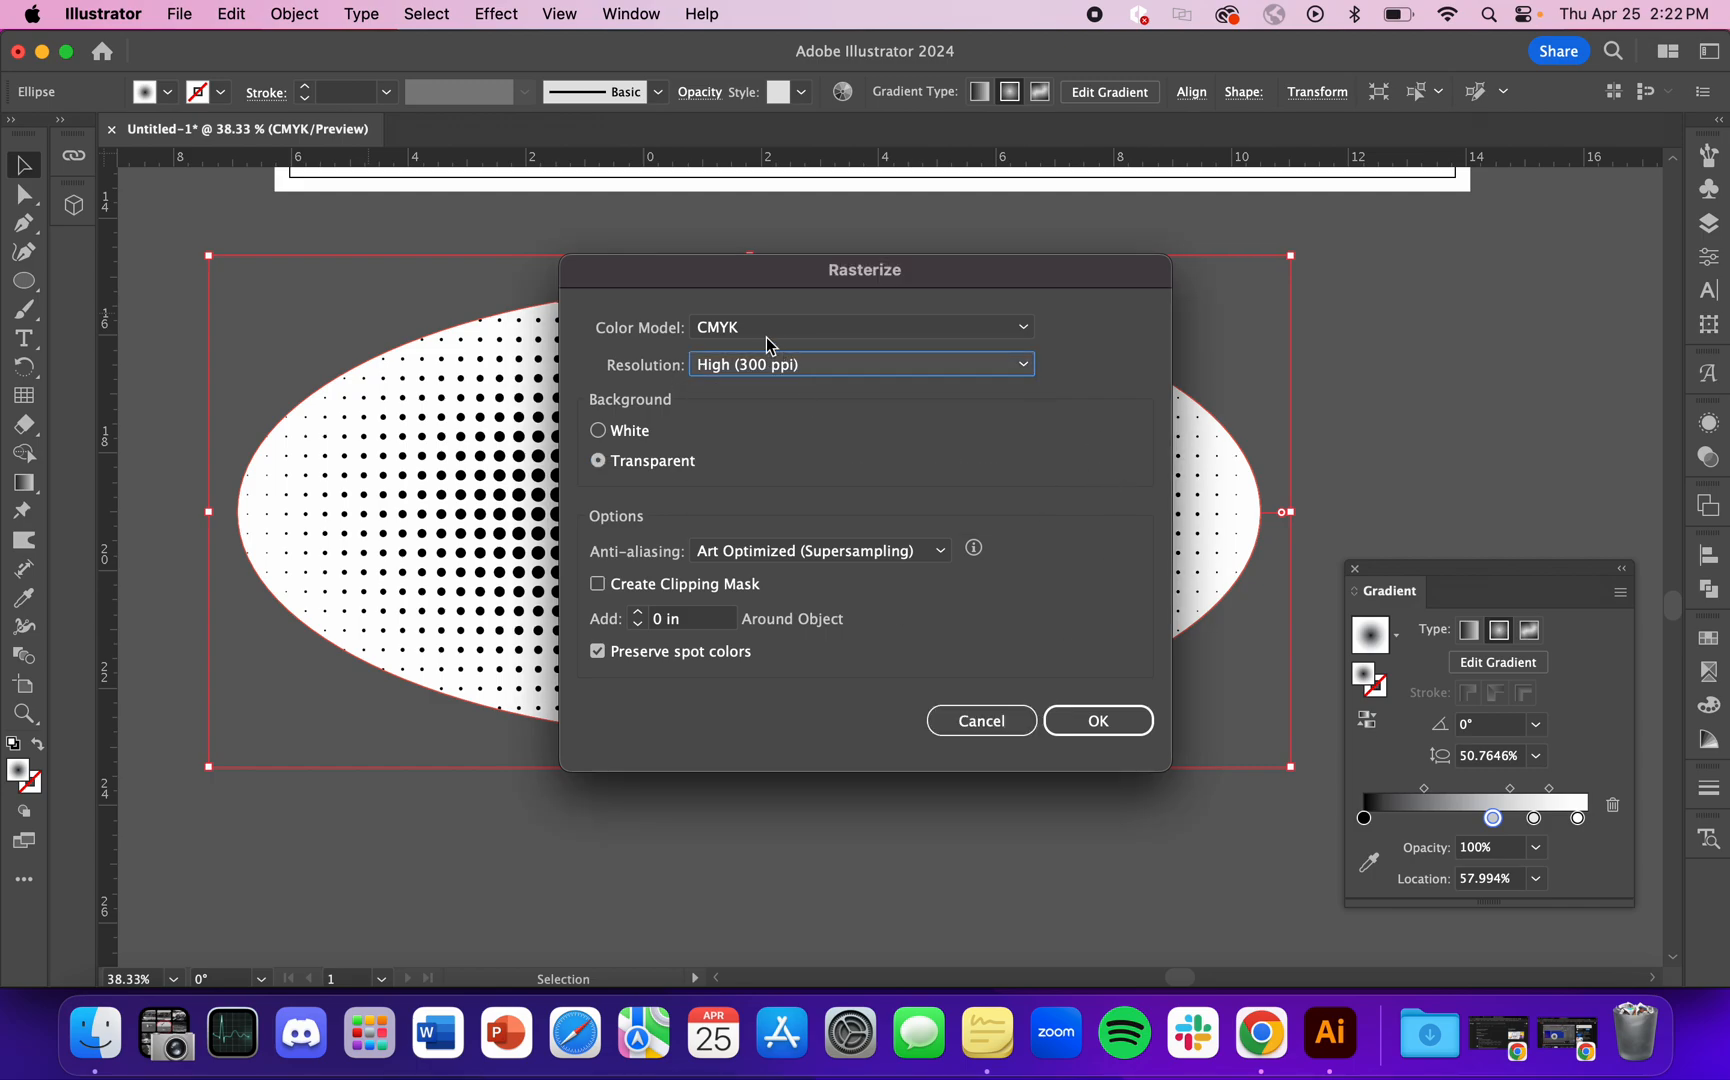
pyautogui.click(1145, 712)
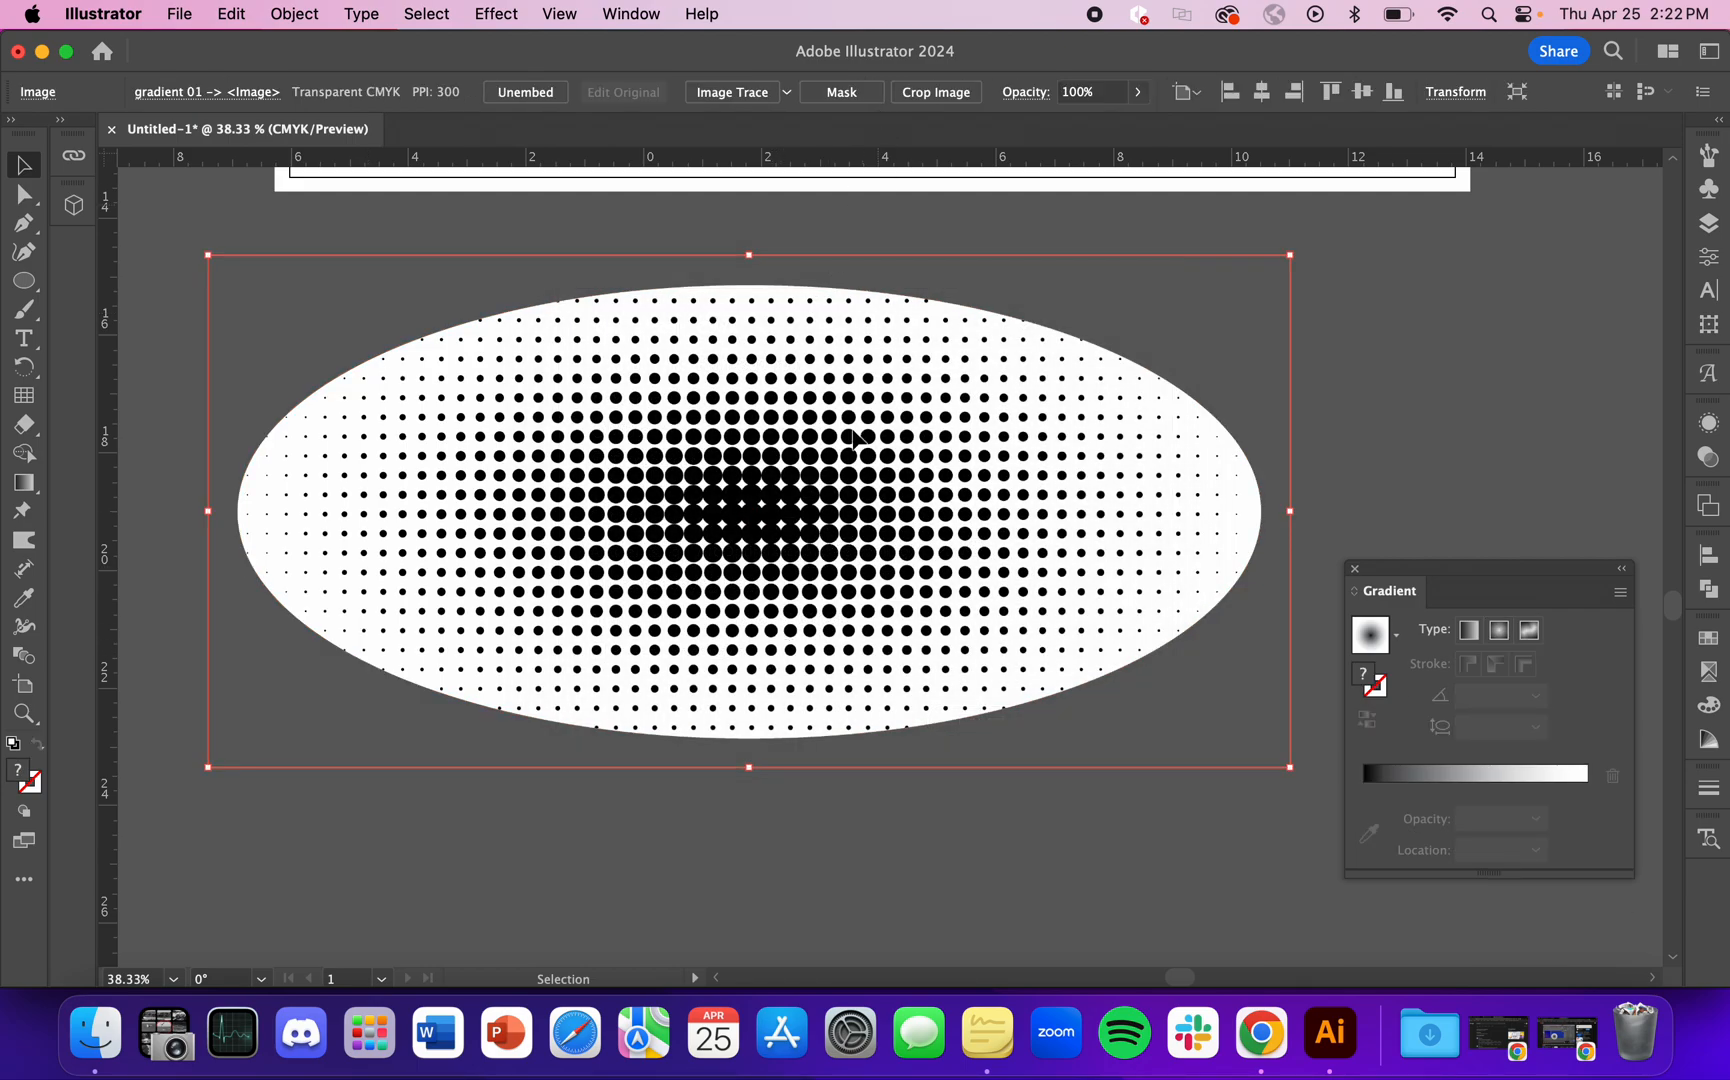
# Step: Image-trace the rasterized ellipse with the Silhouettes preset and reposition the tracing below the artboard
pyautogui.click(790, 94)
pyautogui.click(942, 386)
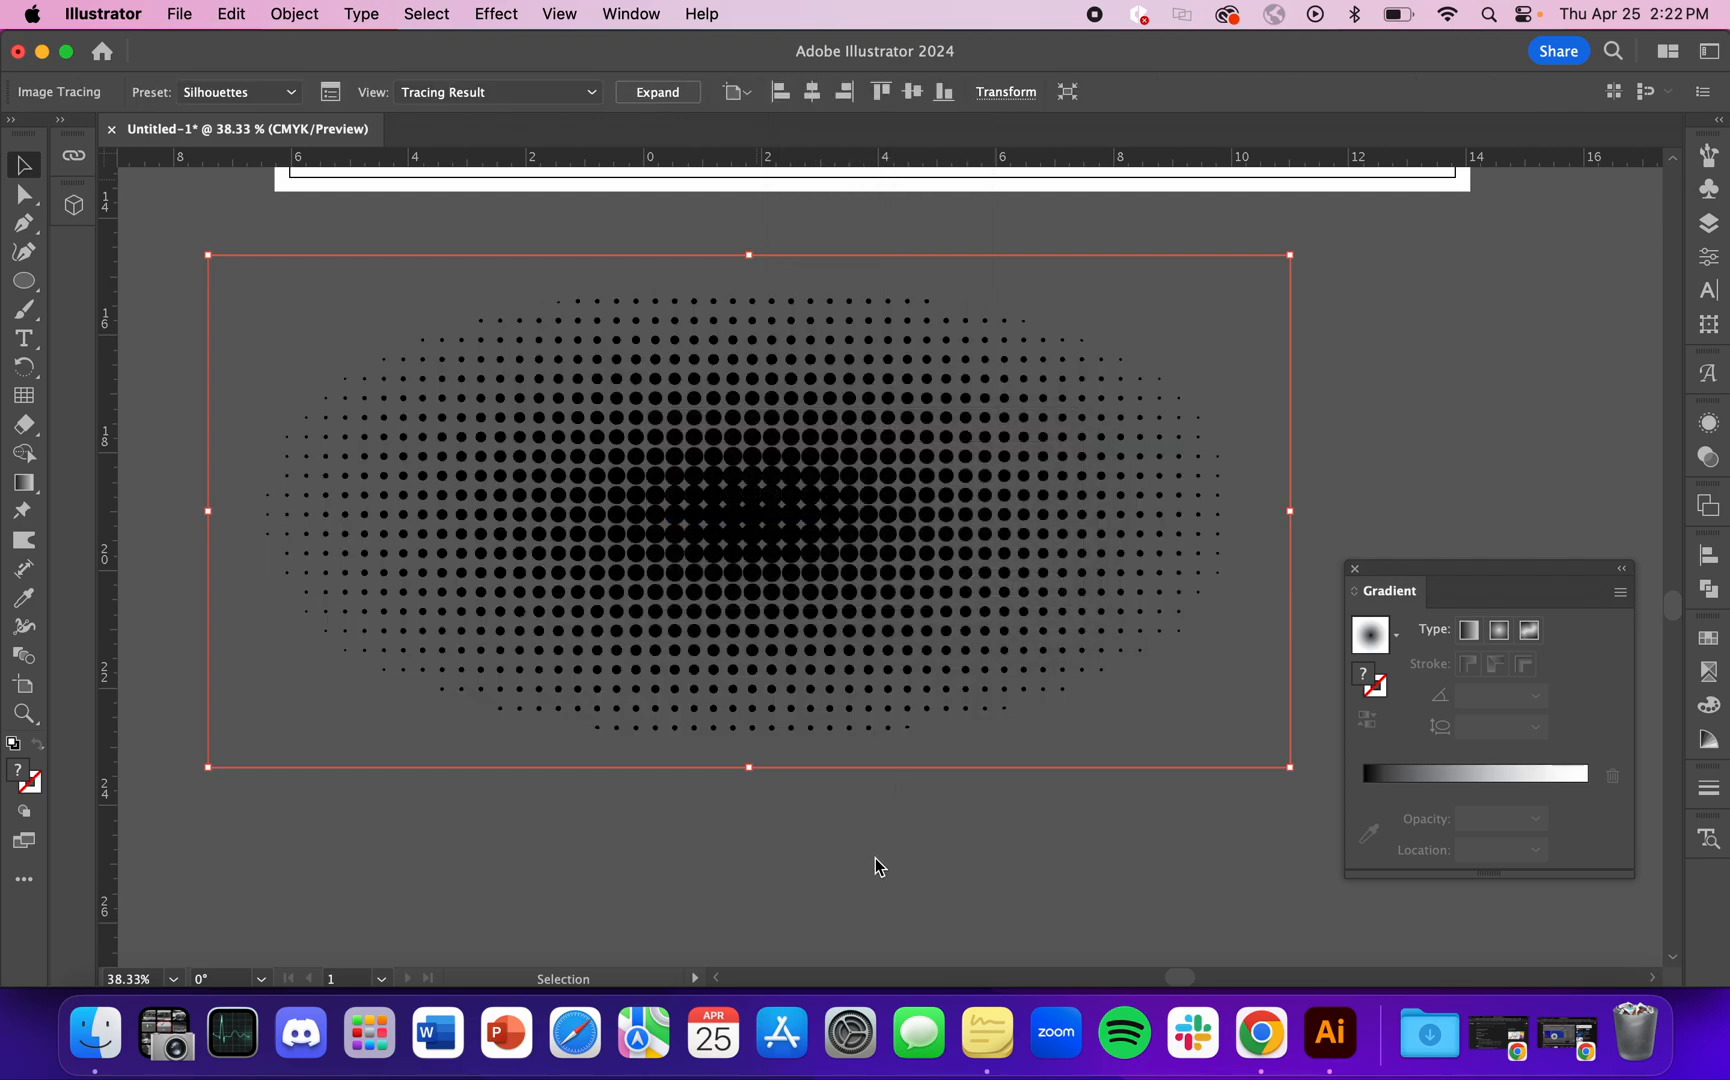
pyautogui.click(815, 873)
pyautogui.scroll(-3, 815, 873)
pyautogui.moveTo(876, 656); pyautogui.dragTo(989, 296)
pyautogui.moveTo(915, 430)
pyautogui.mouseDown()
pyautogui.moveTo(822, 822)
pyautogui.moveTo(828, 800)
pyautogui.mouseUp()
# Step: Expand the tracing into editable vector dot shapes and inspect them at a closer view
pyautogui.click(670, 95)
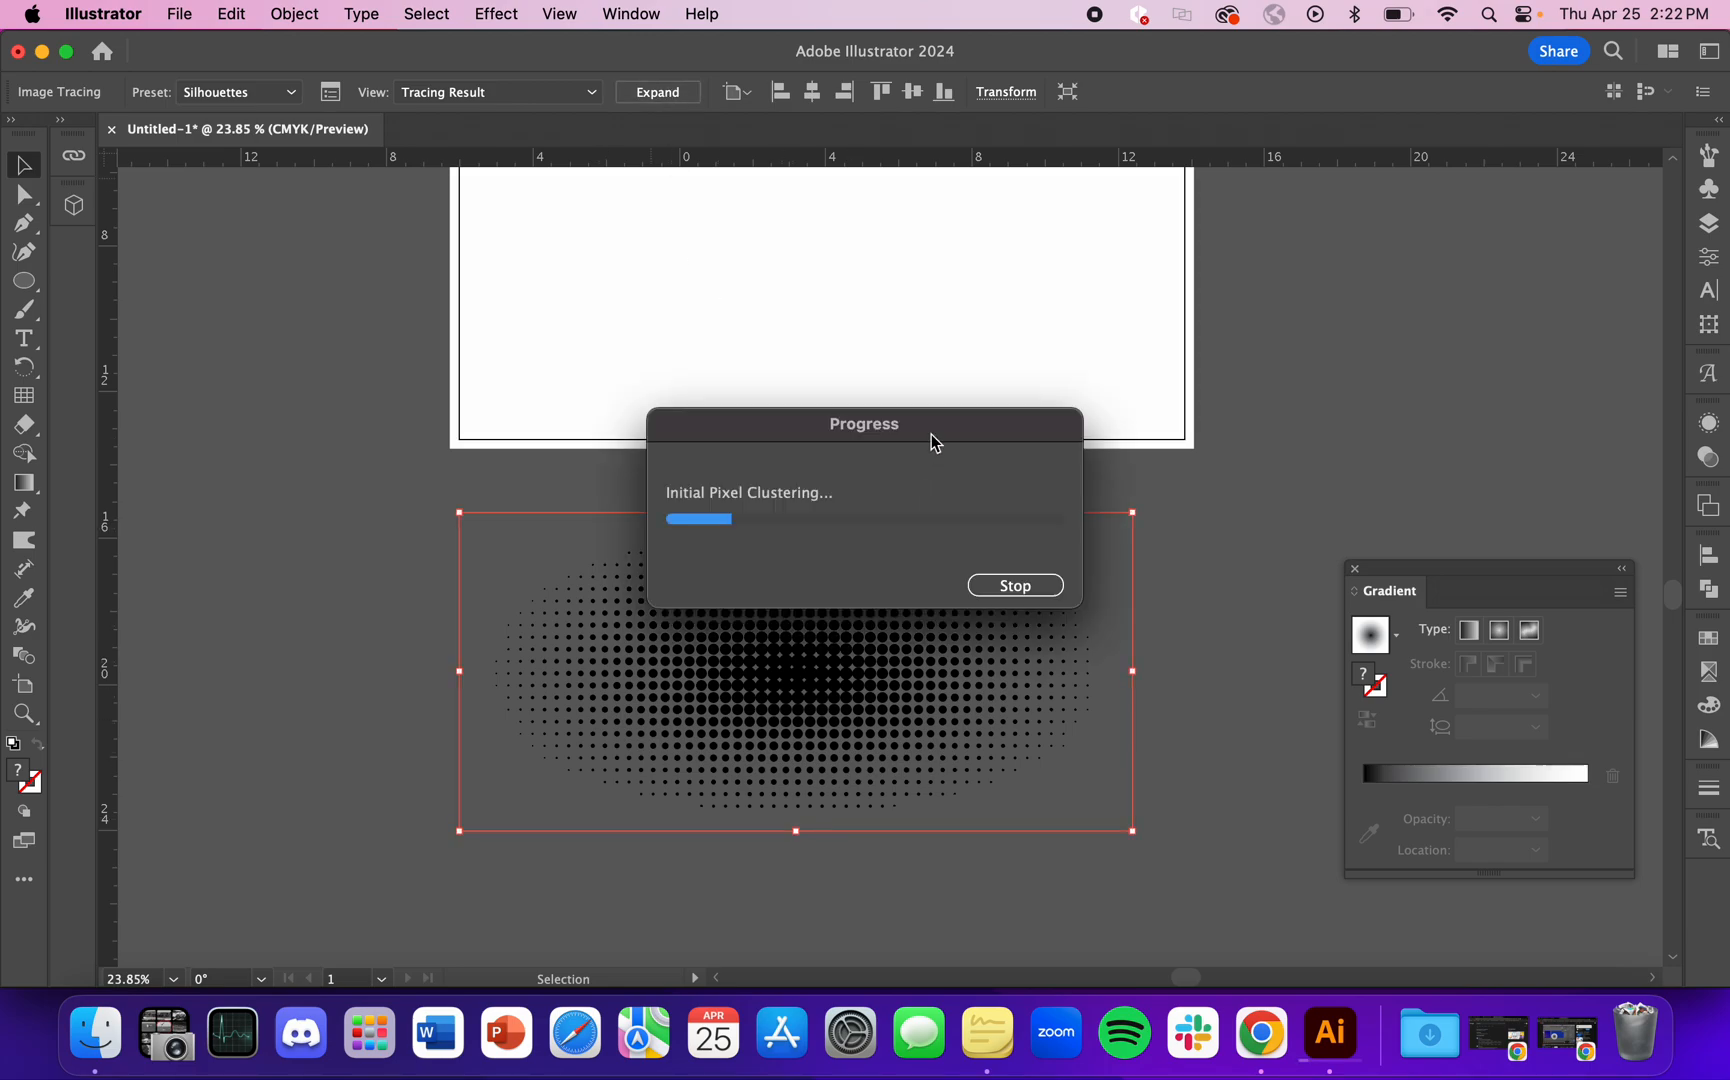
pyautogui.click(1158, 553)
pyautogui.click(842, 662)
pyautogui.scroll(-3, 1276, 431)
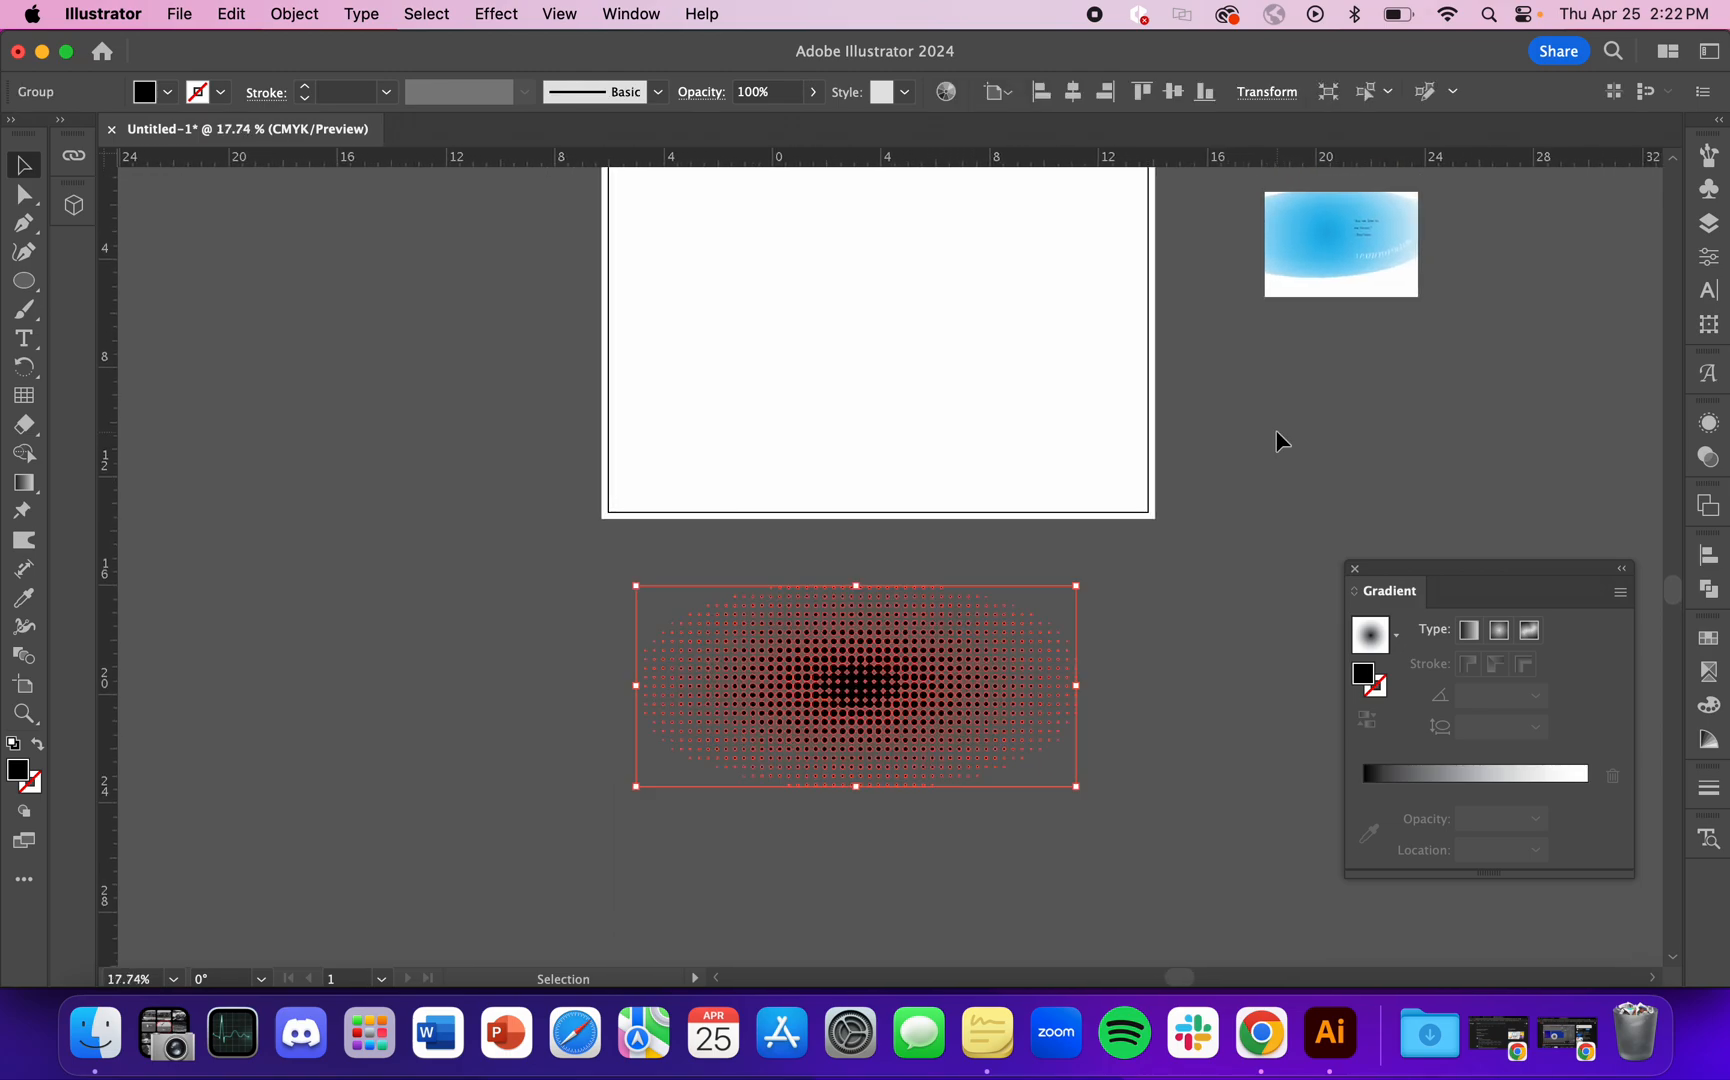
pyautogui.scroll(3, 591, 881)
pyautogui.click(923, 830)
pyautogui.scroll(6, 920, 700)
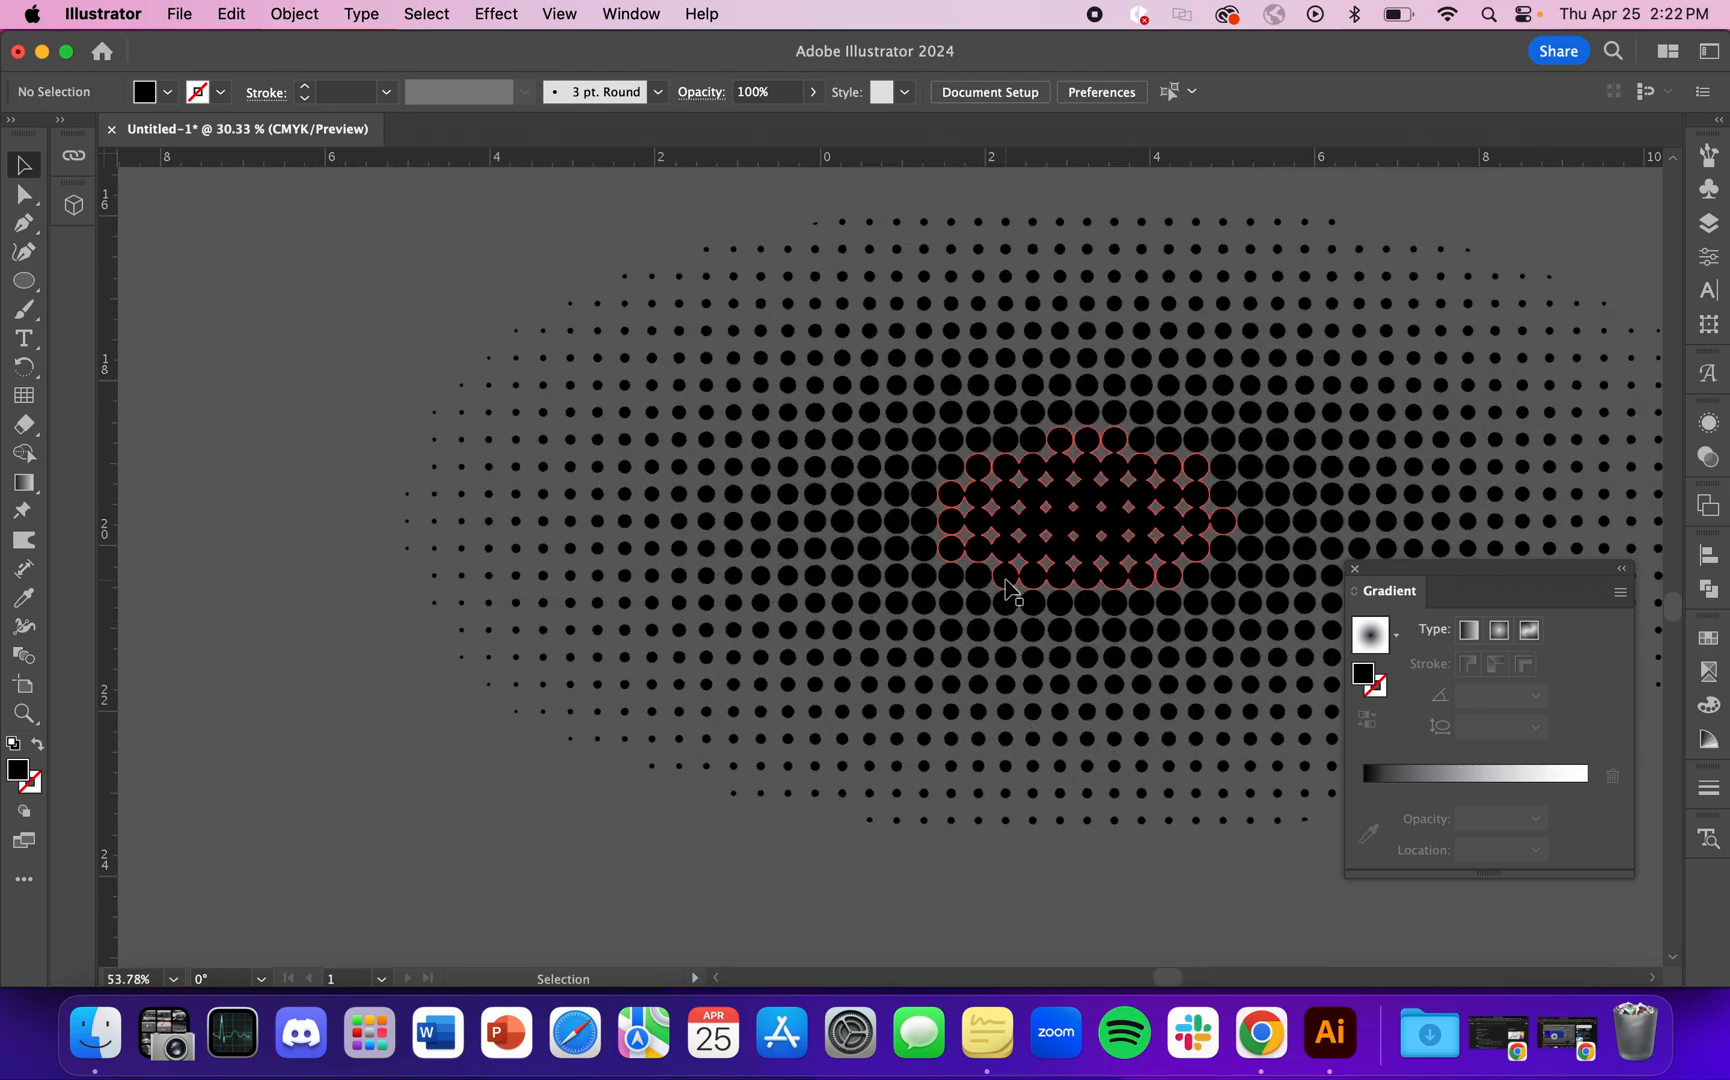
# Step: Recolor the expanded dot group with the blue sampled from the reference image
pyautogui.scroll(10, 826, 695)
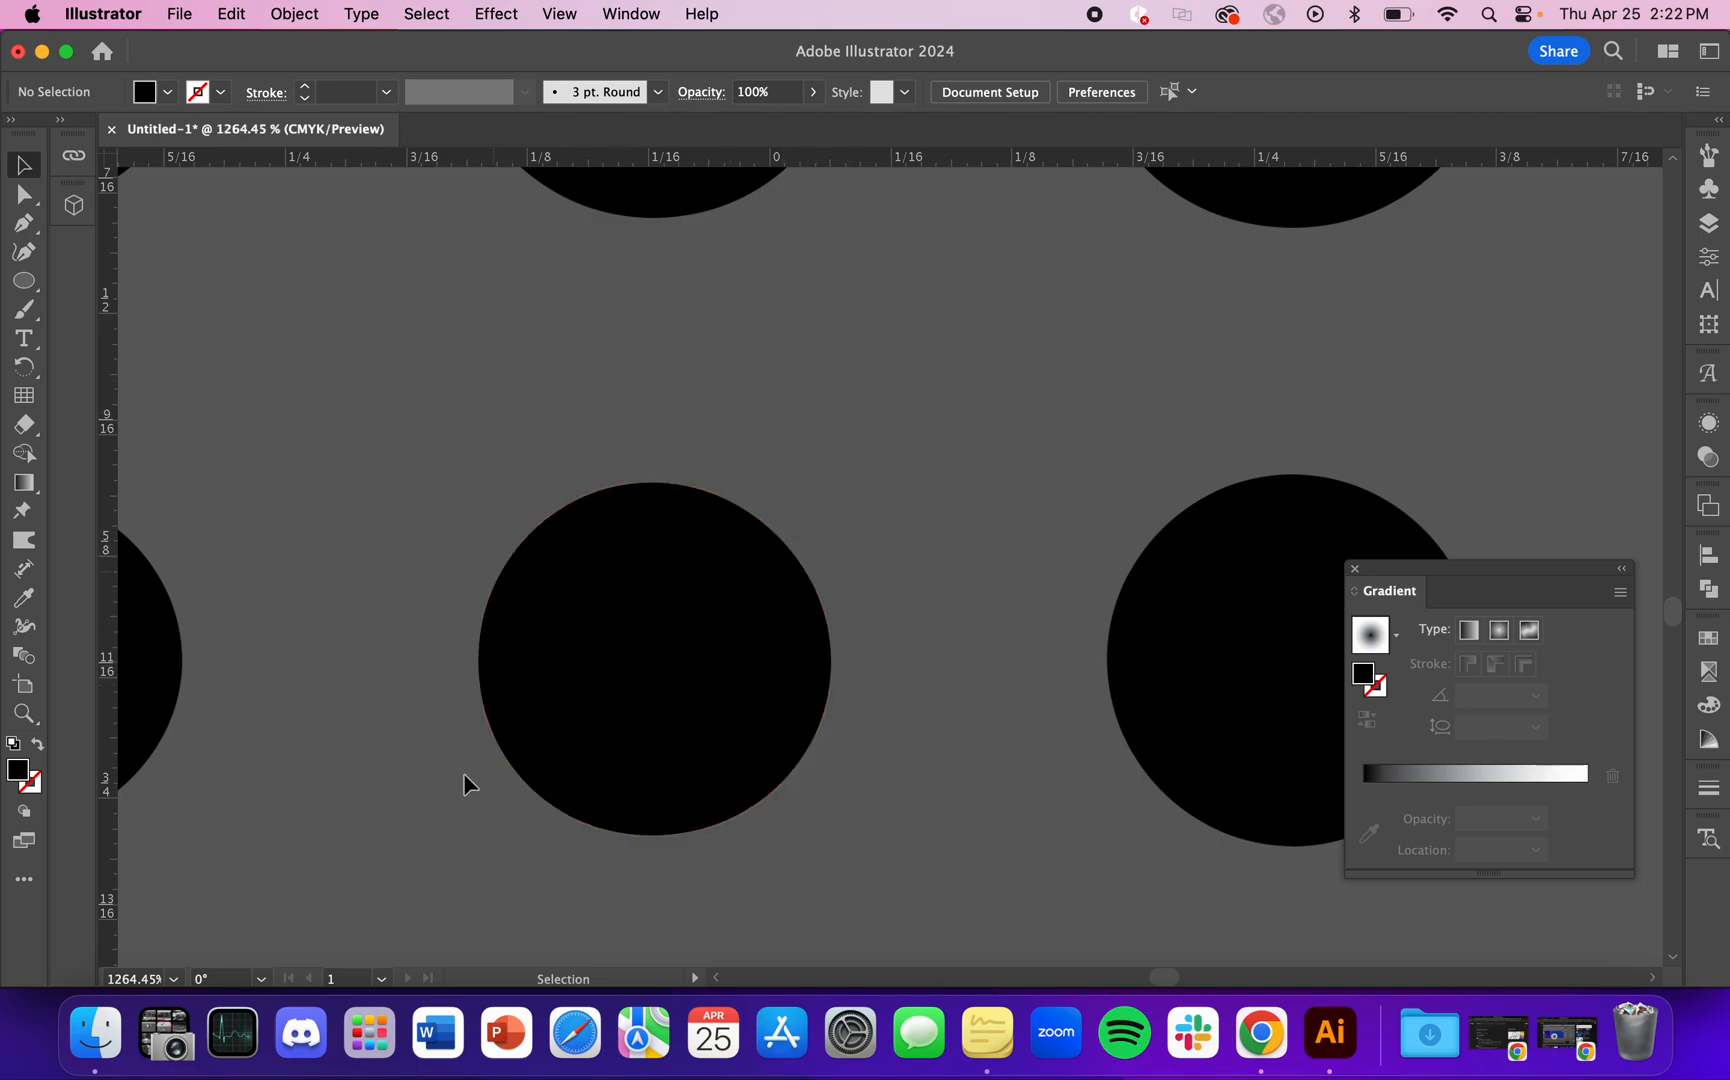
pyautogui.scroll(-8, 724, 690)
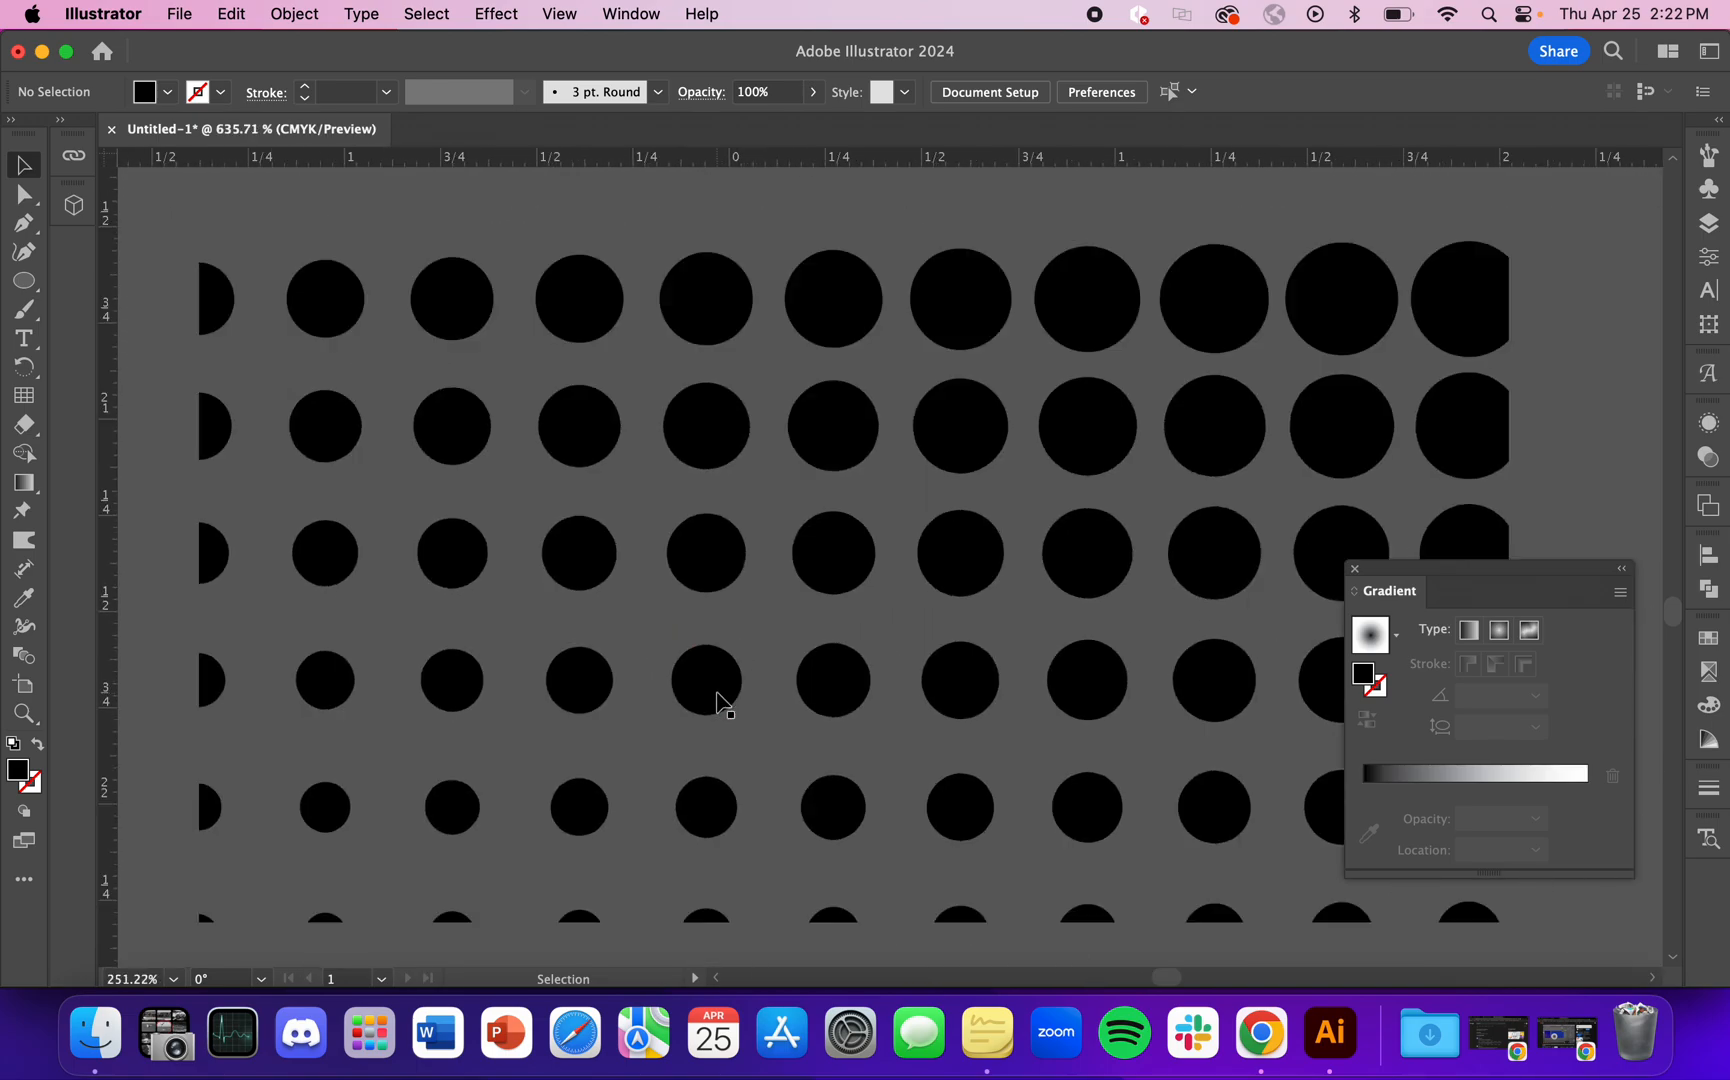
pyautogui.scroll(-6, 717, 710)
pyautogui.click(857, 660)
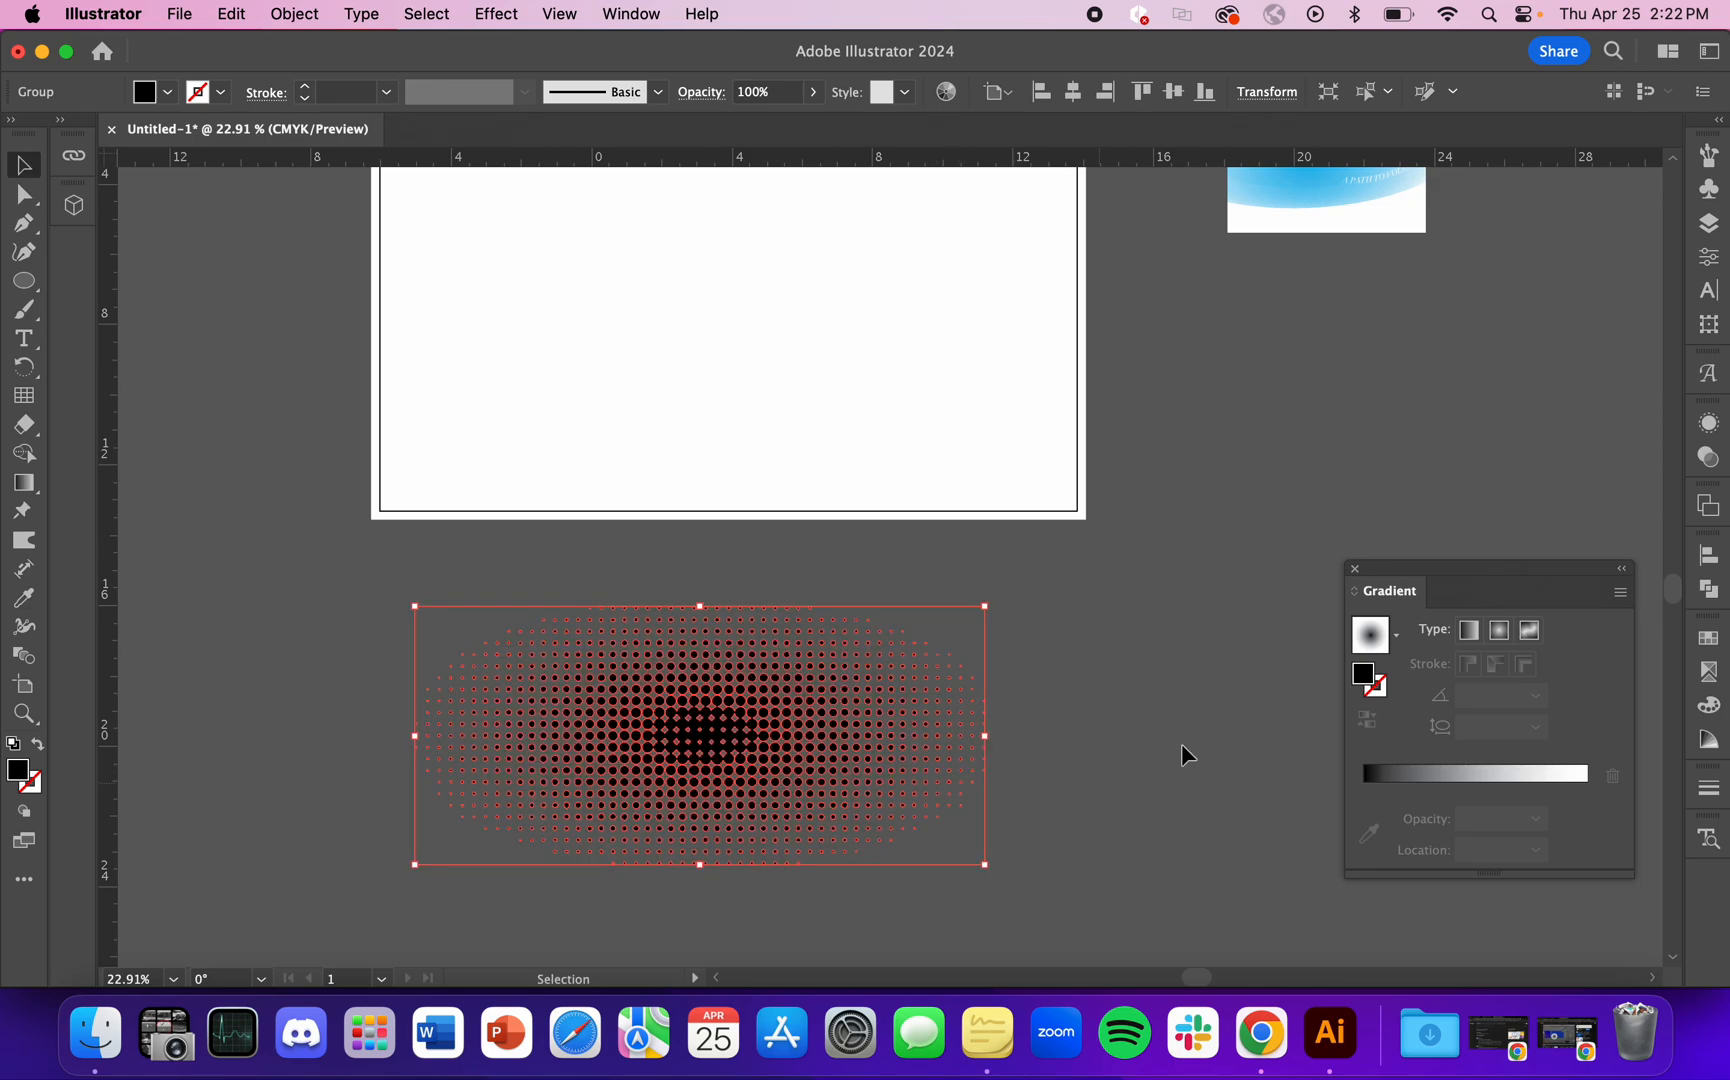
pyautogui.click(1188, 647)
pyautogui.click(700, 728)
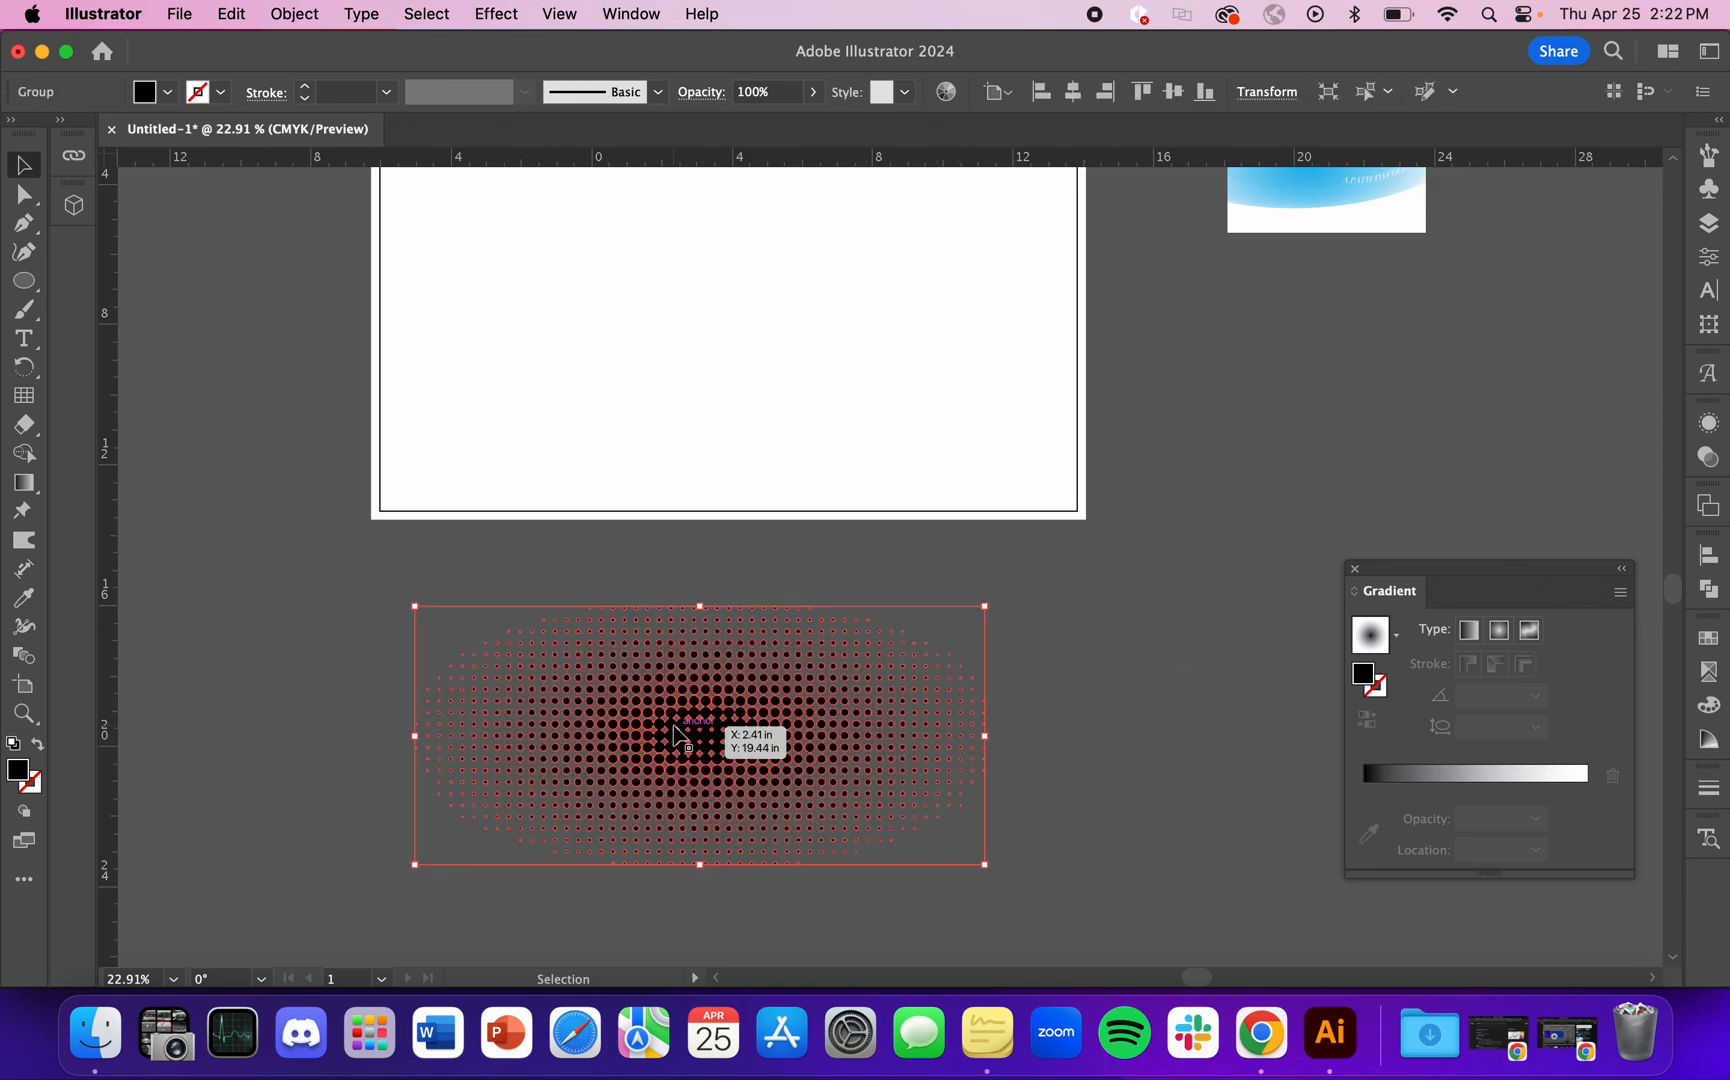
pyautogui.scroll(1, 1080, 650)
pyautogui.press('i')
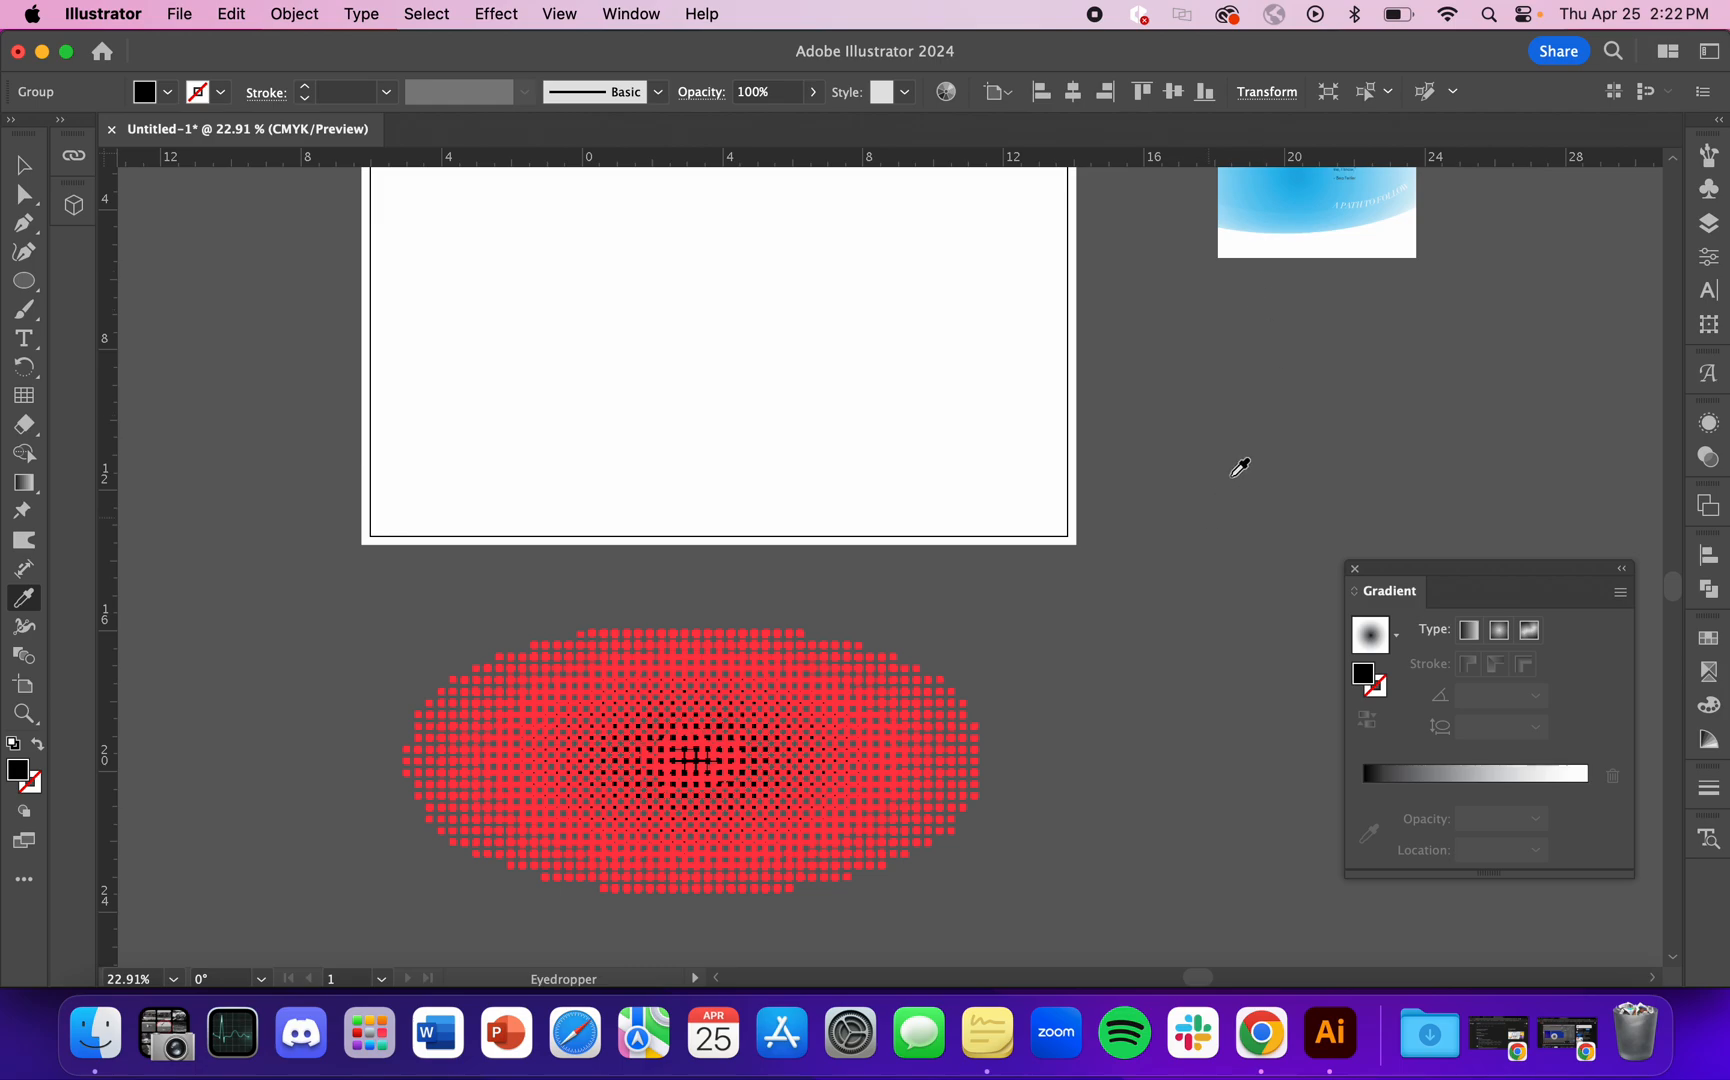
pyautogui.click(1304, 194)
pyautogui.press('v')
pyautogui.click(1107, 690)
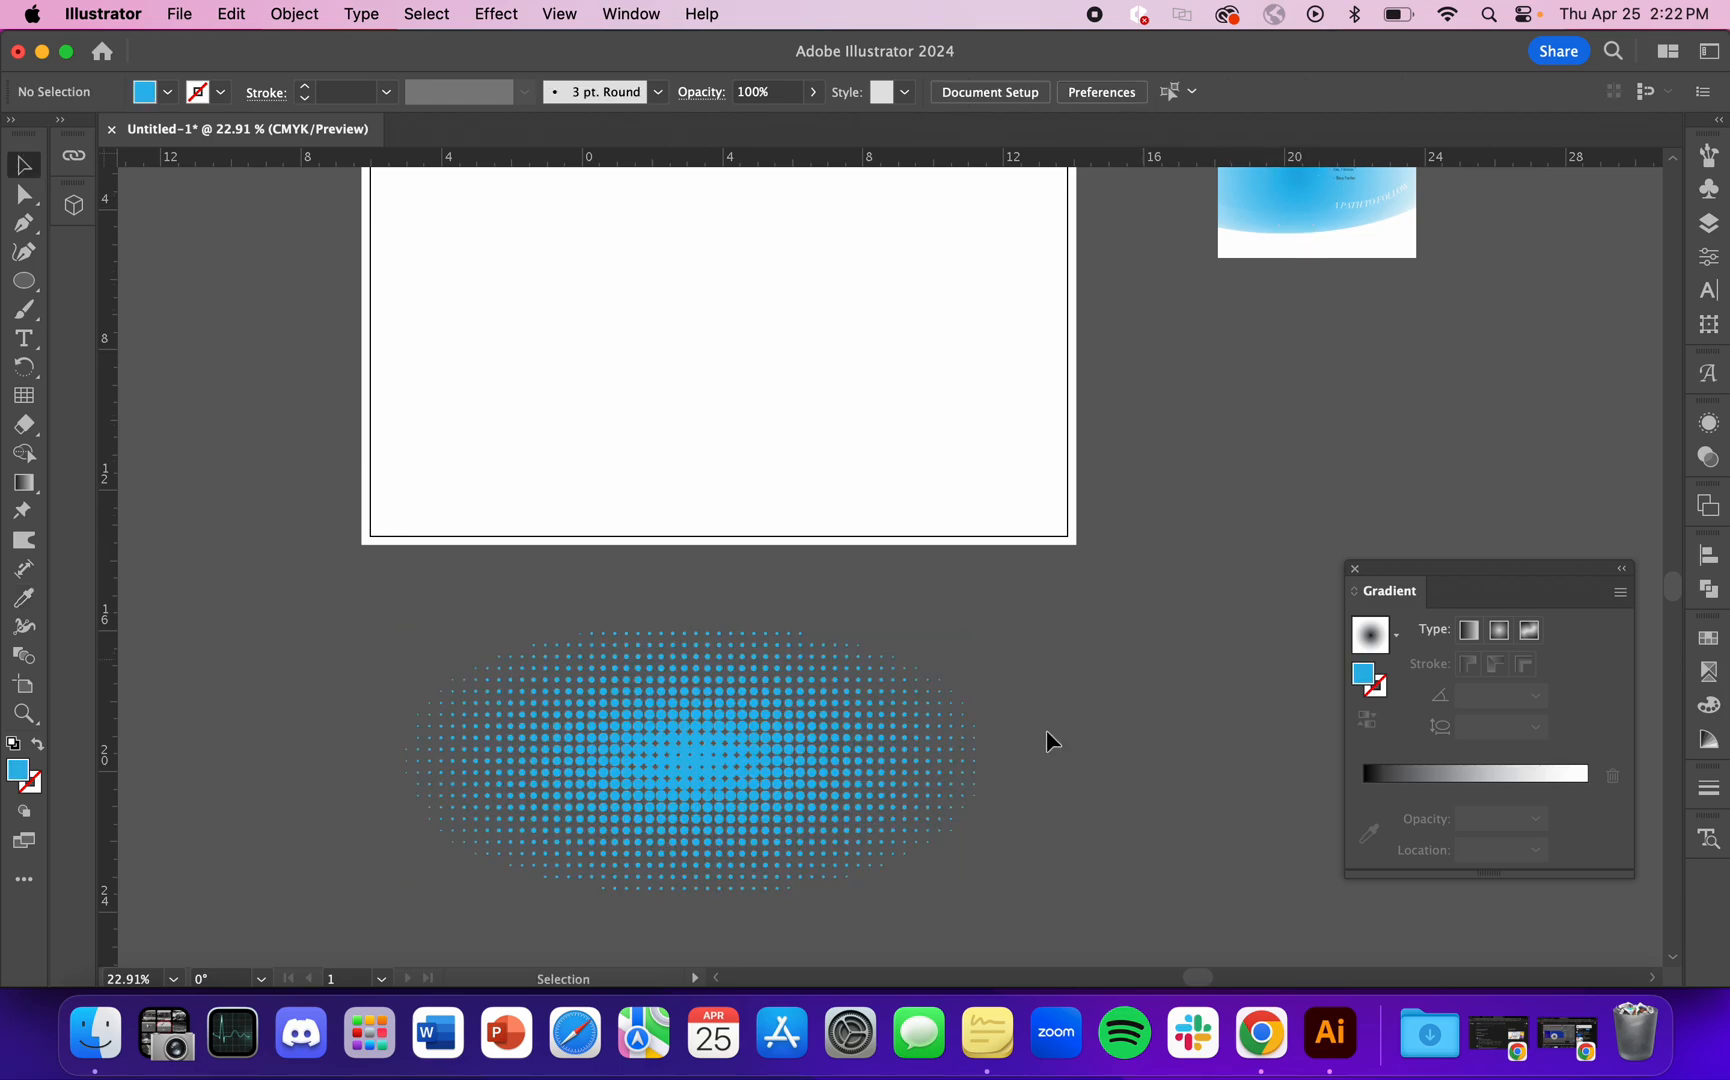
# Step: Move the blue dot group from the canvas below onto the artboard
pyautogui.scroll(-3, 880, 775)
pyautogui.moveTo(747, 776); pyautogui.dragTo(736, 469)
pyautogui.click(1158, 600)
pyautogui.scroll(5, 864, 374)
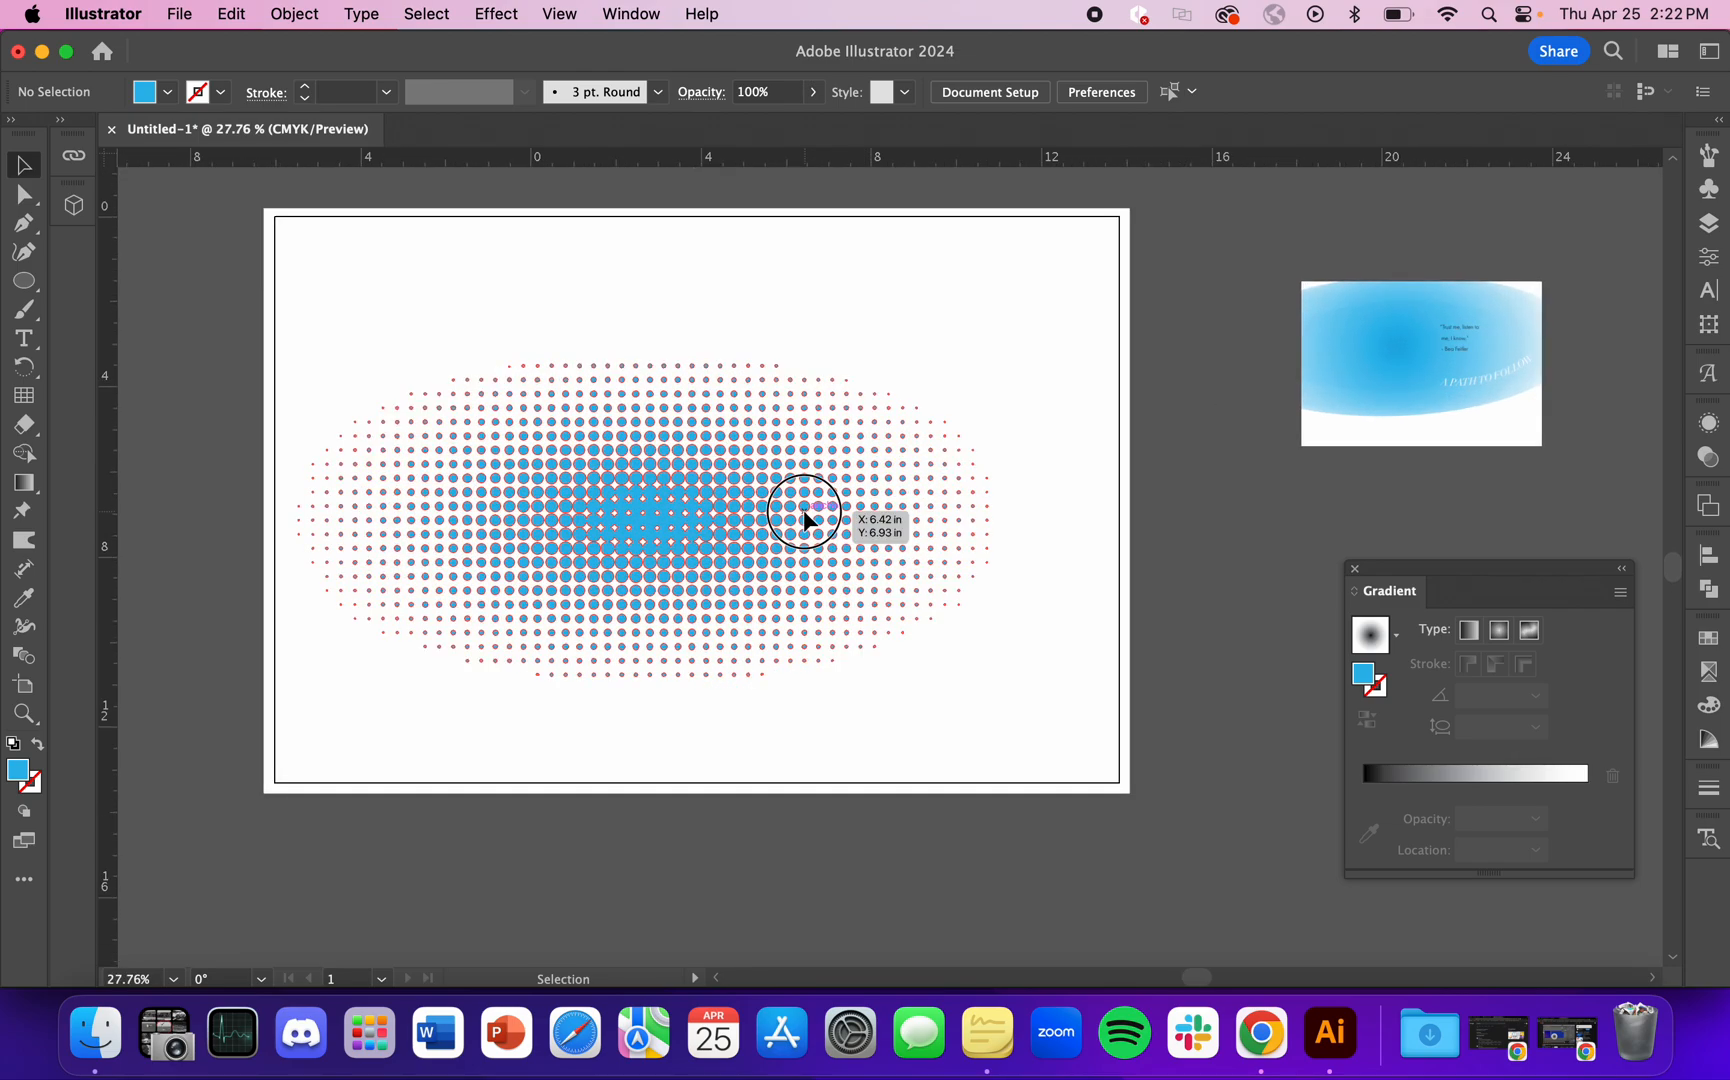
pyautogui.click(803, 510)
pyautogui.scroll(-2, 806, 510)
pyautogui.click(1030, 522)
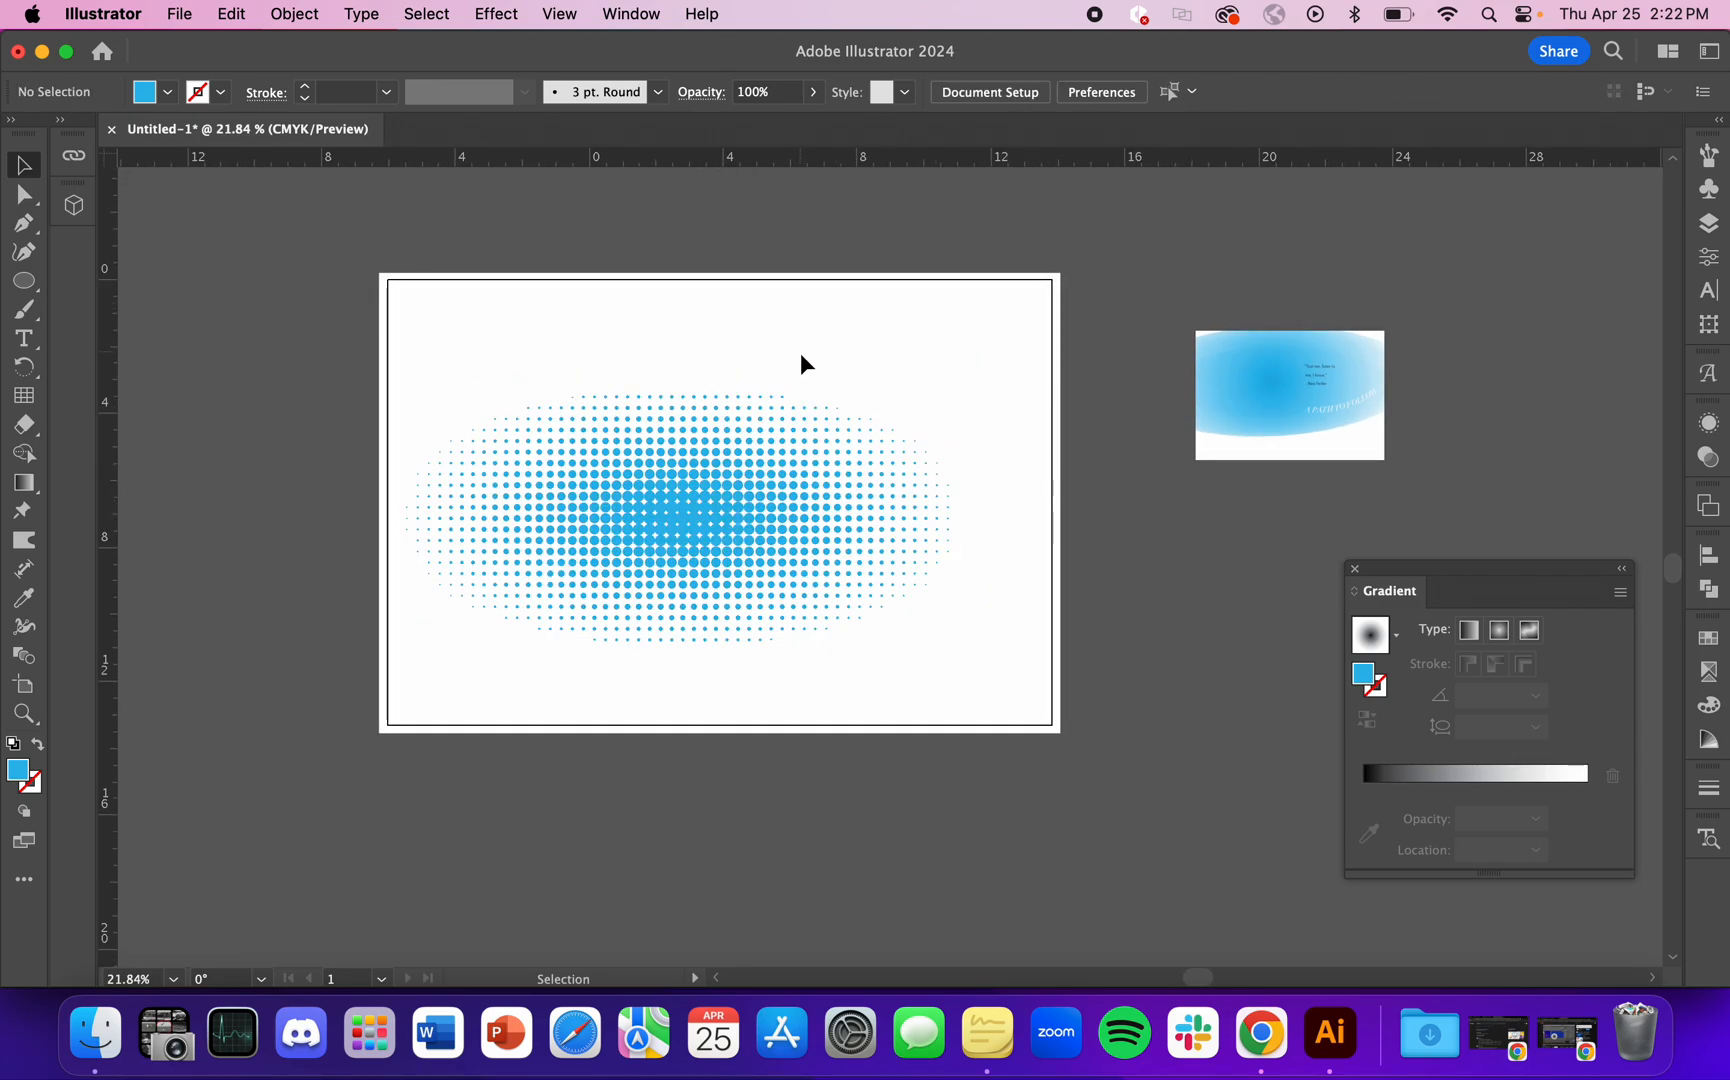
pyautogui.scroll(2, 1000, 495)
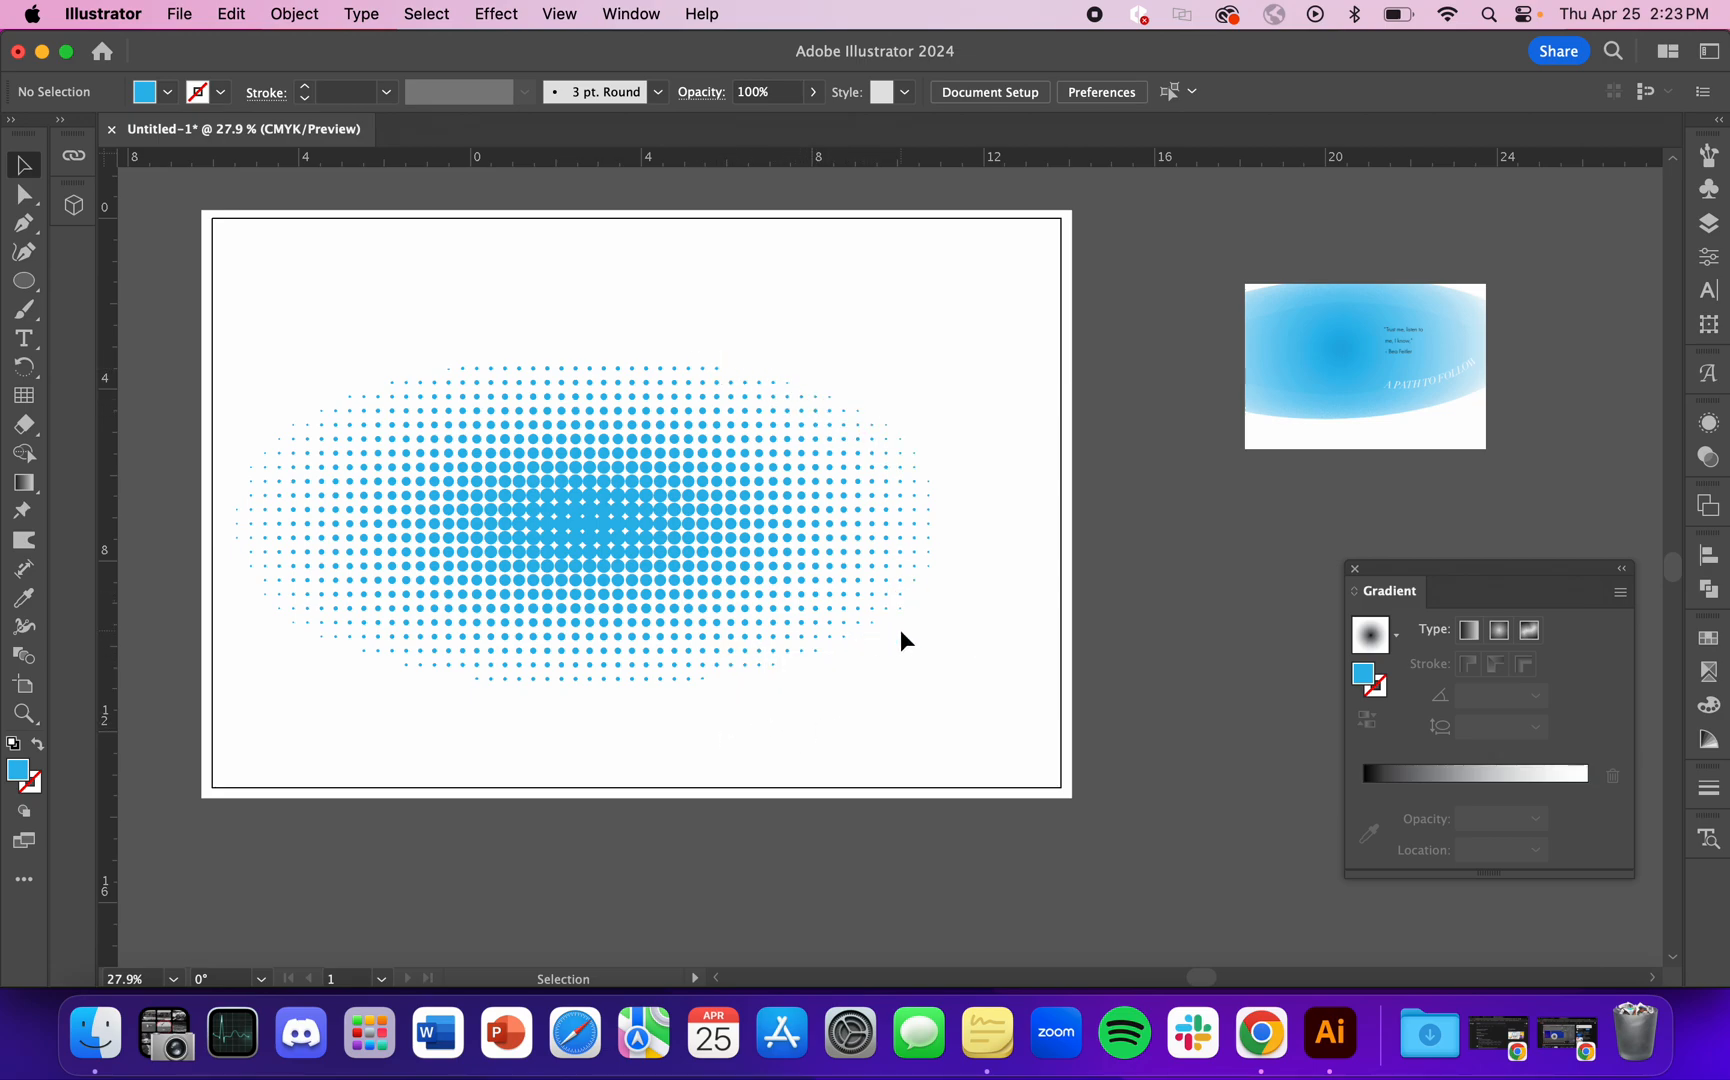
# Step: Try repositioning the blue dot group closer to the artboard's center
pyautogui.scroll(5, 900, 623)
pyautogui.scroll(-5, 860, 691)
pyautogui.click(684, 606)
pyautogui.scroll(-3, 684, 606)
pyautogui.moveTo(685, 581); pyautogui.dragTo(718, 561)
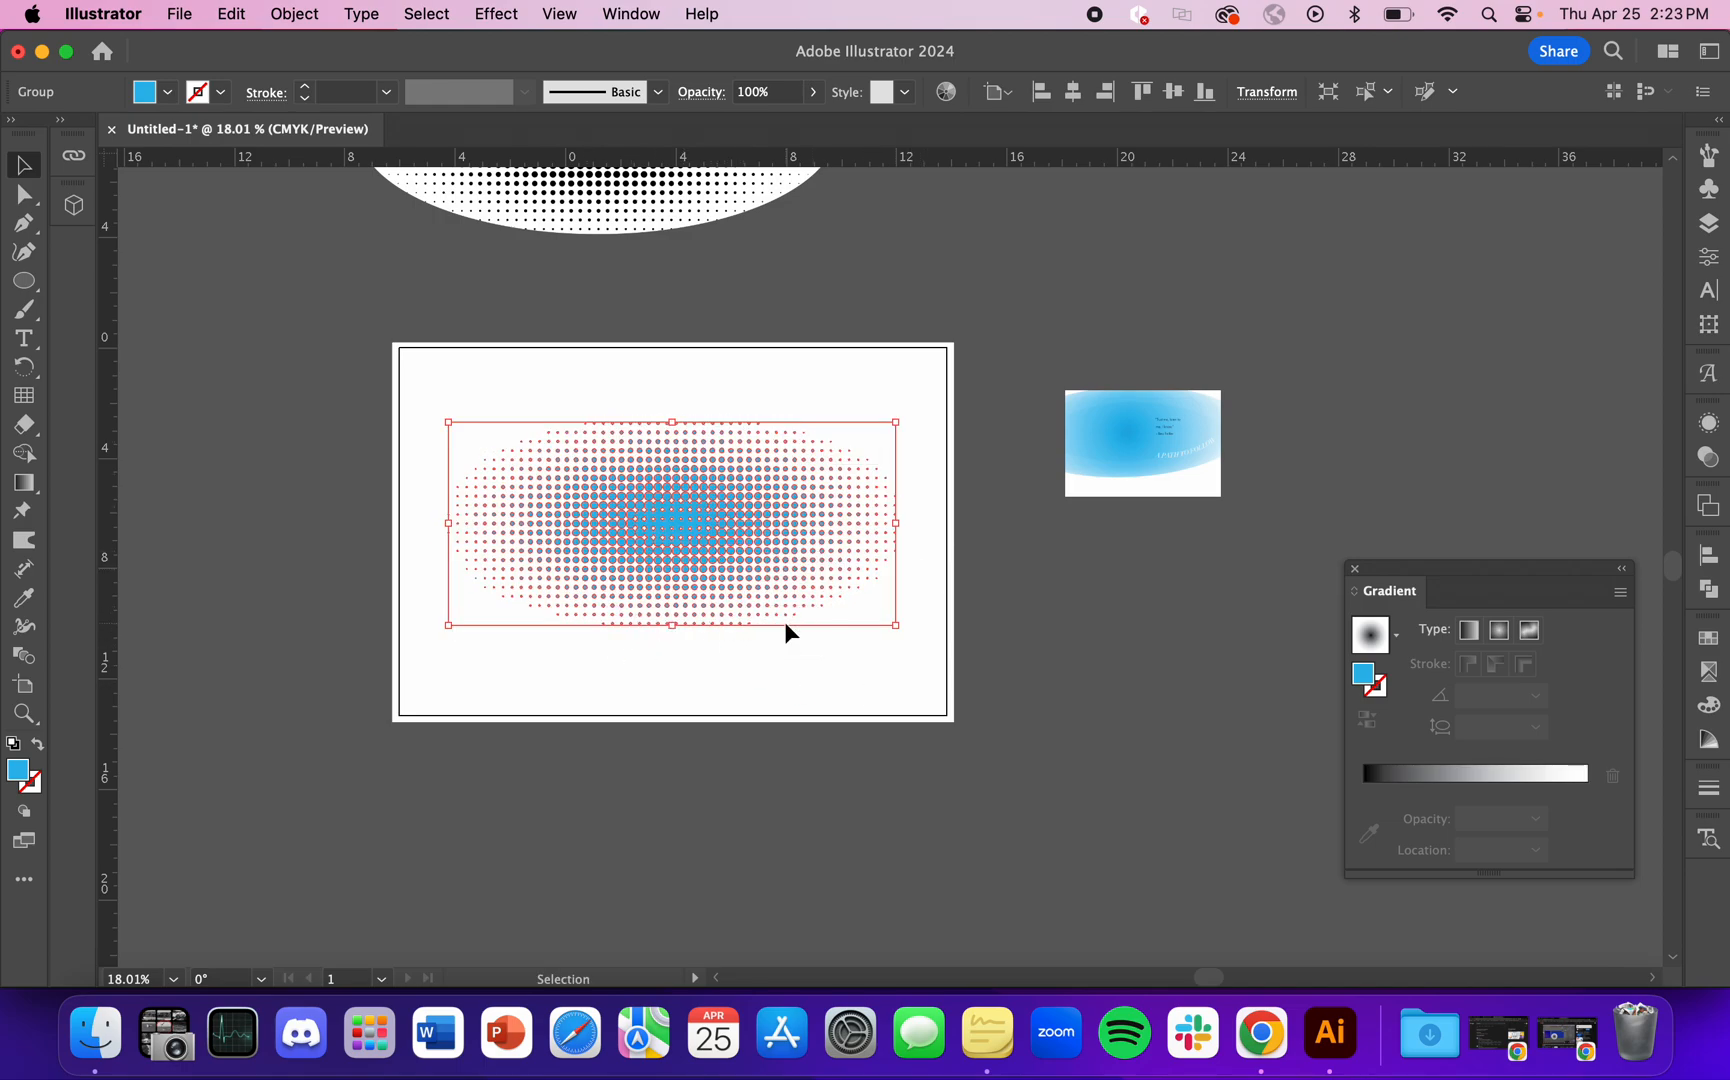
# Step: Undo the last move of the dot group and deselect the group
pyautogui.hotkey('shift', 'e')
pyautogui.scroll(5, 709, 704)
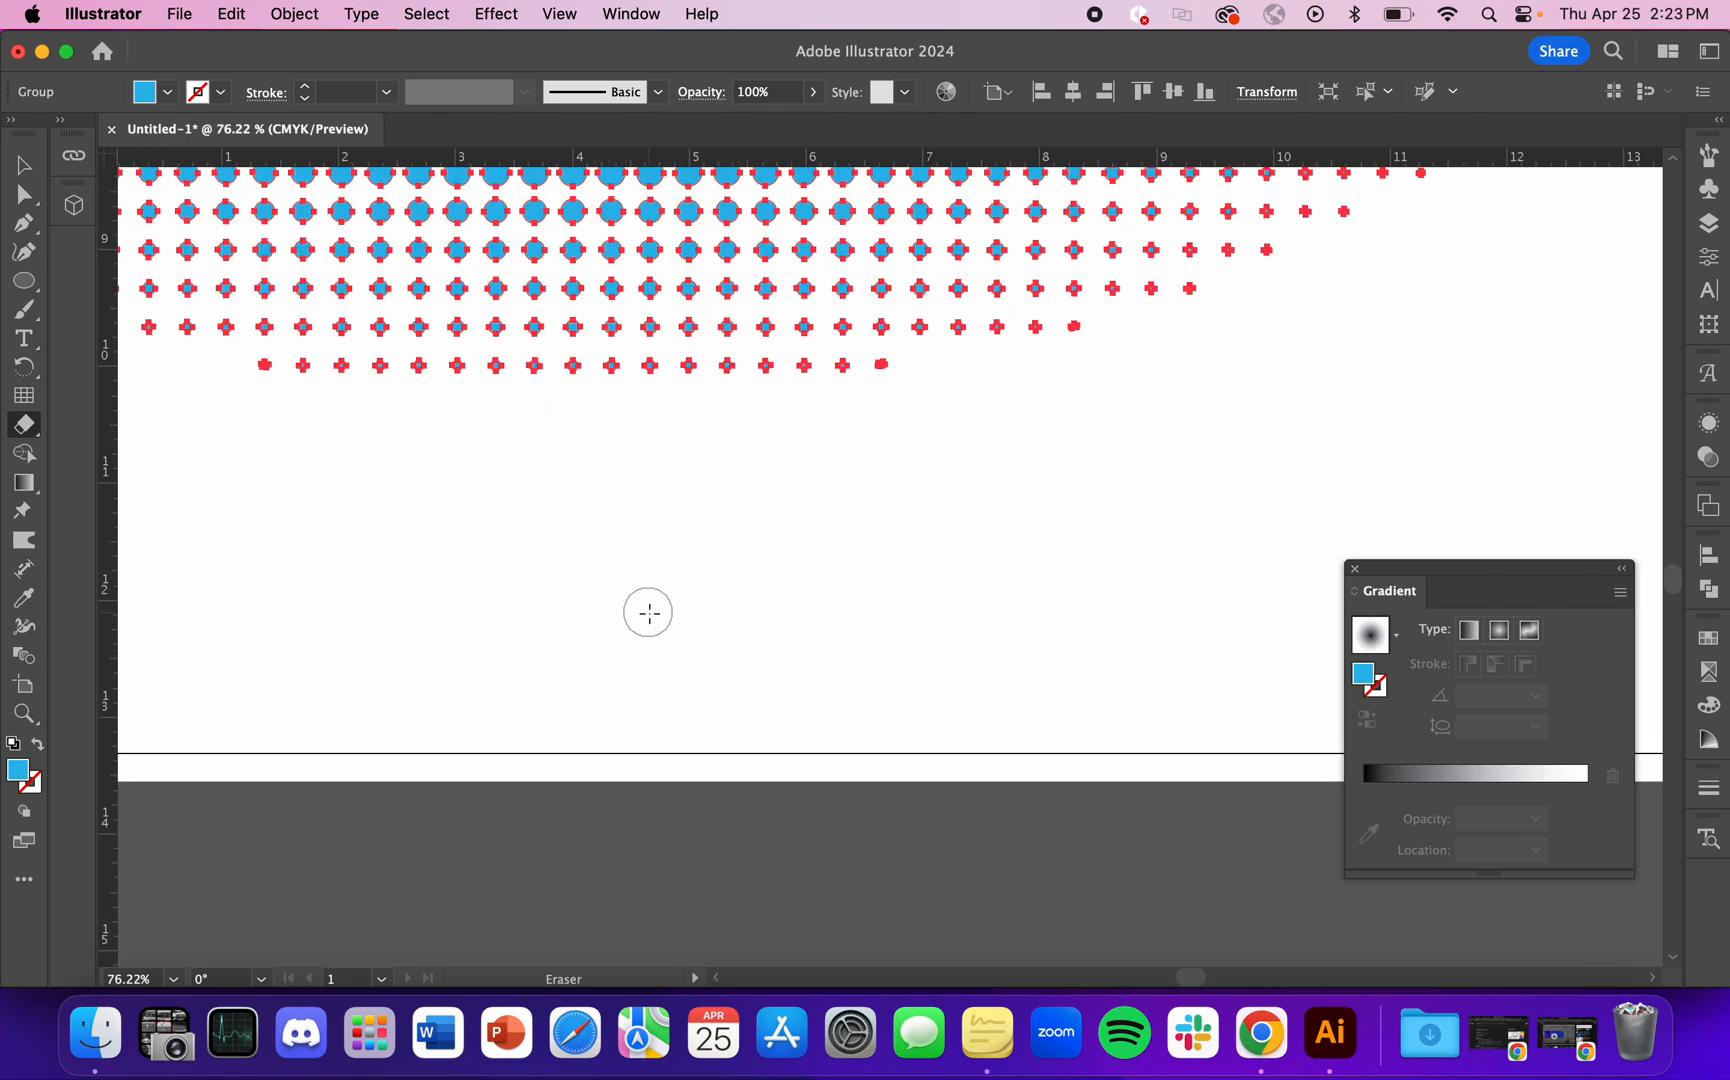
pyautogui.press('super+z')
pyautogui.press('v')
pyautogui.click(699, 609)
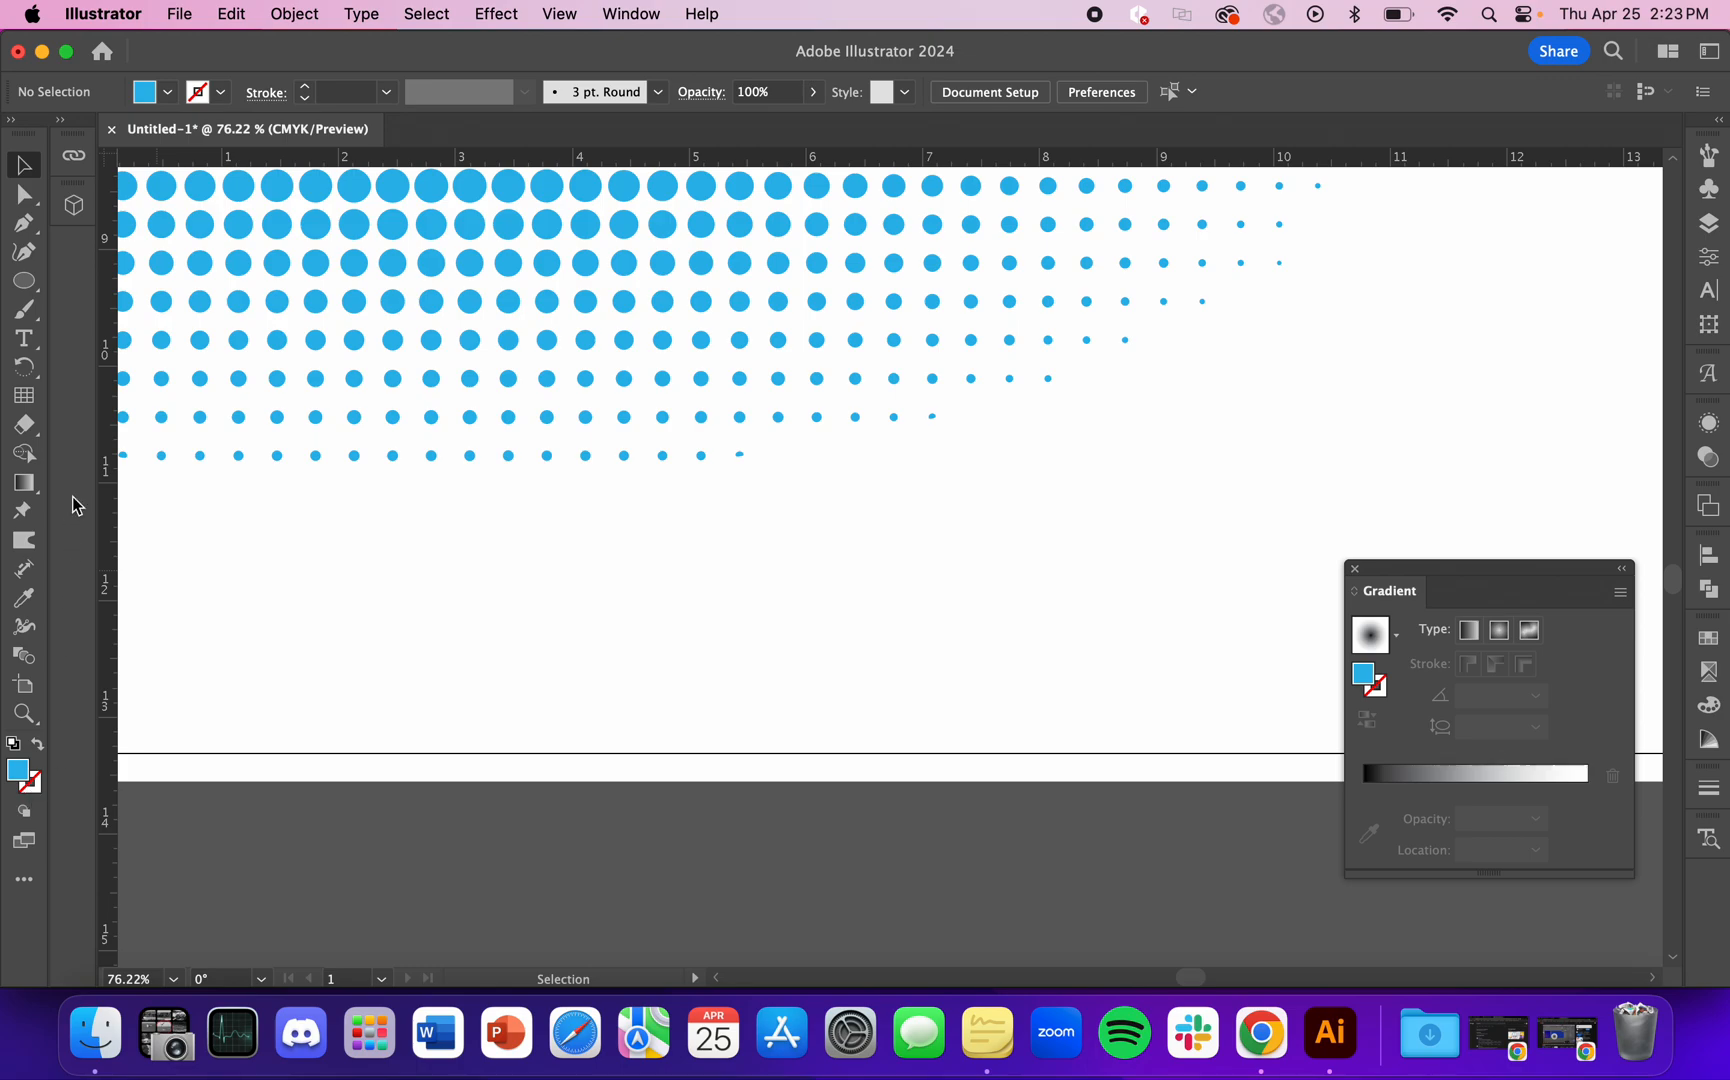
# Step: Set the Eraser tool's size to 110 pt
pyautogui.doubleClick(24, 424)
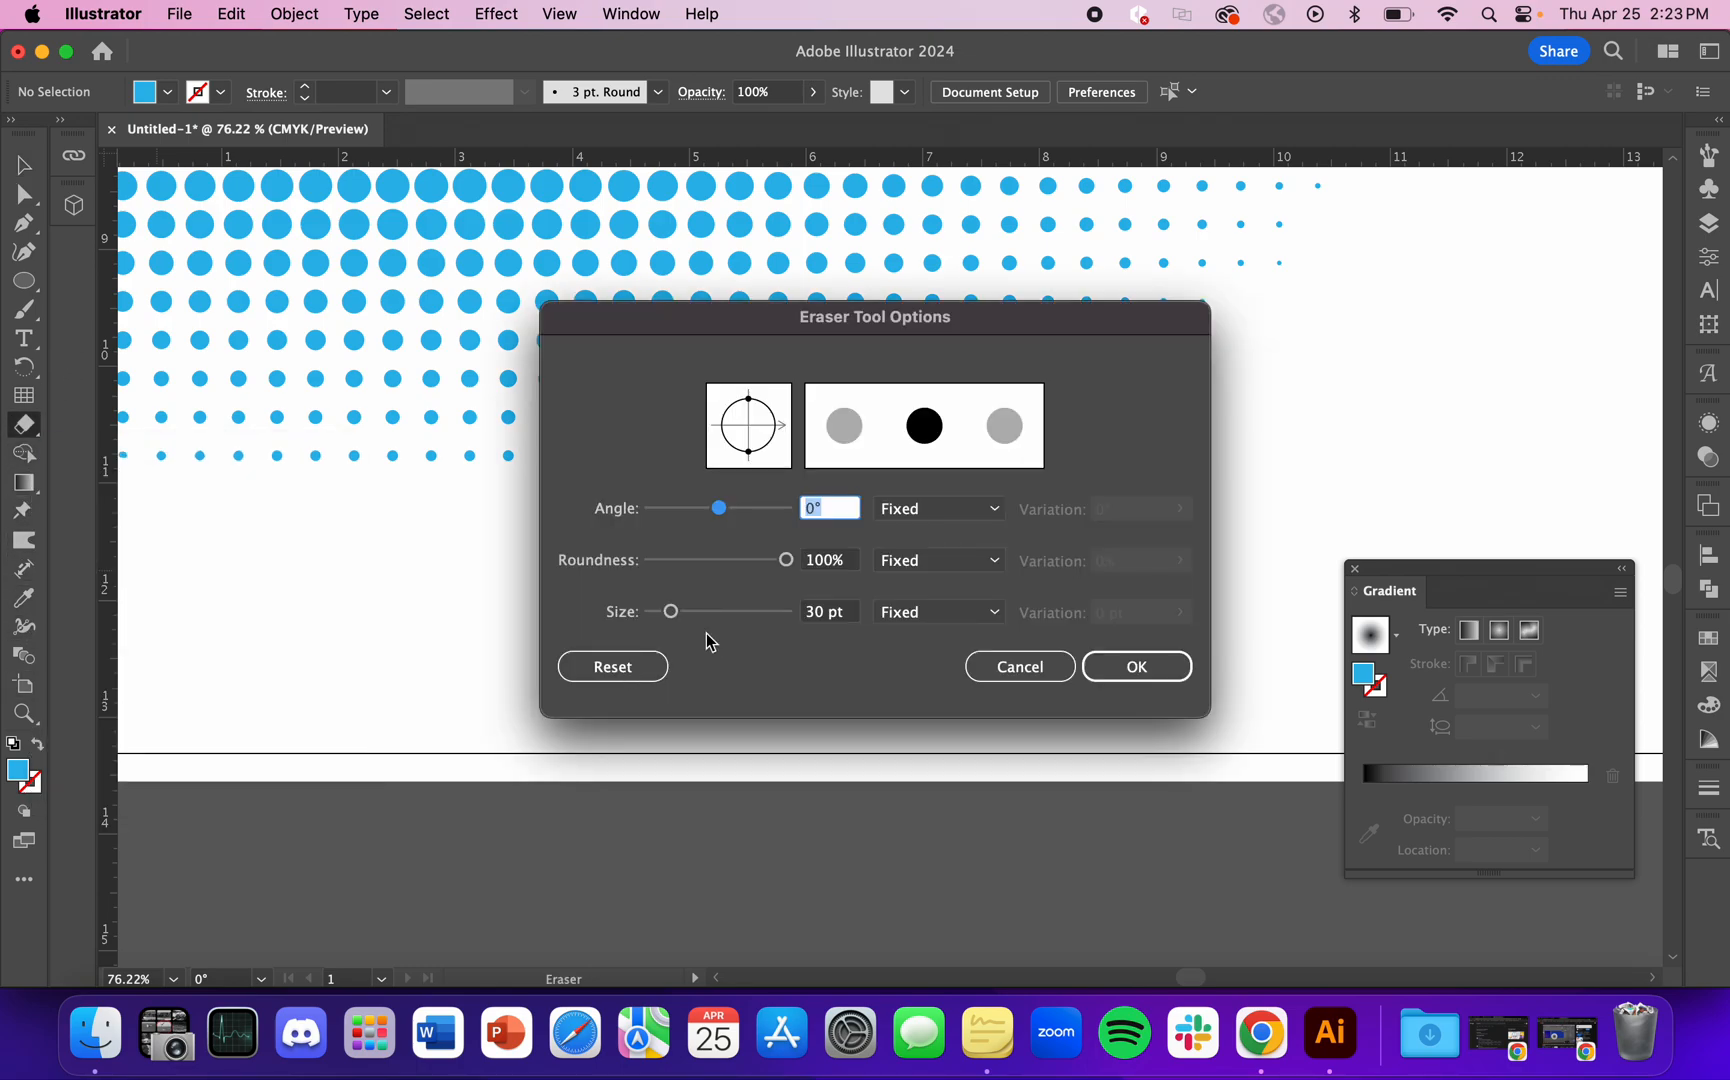
pyautogui.moveTo(670, 614); pyautogui.dragTo(721, 616)
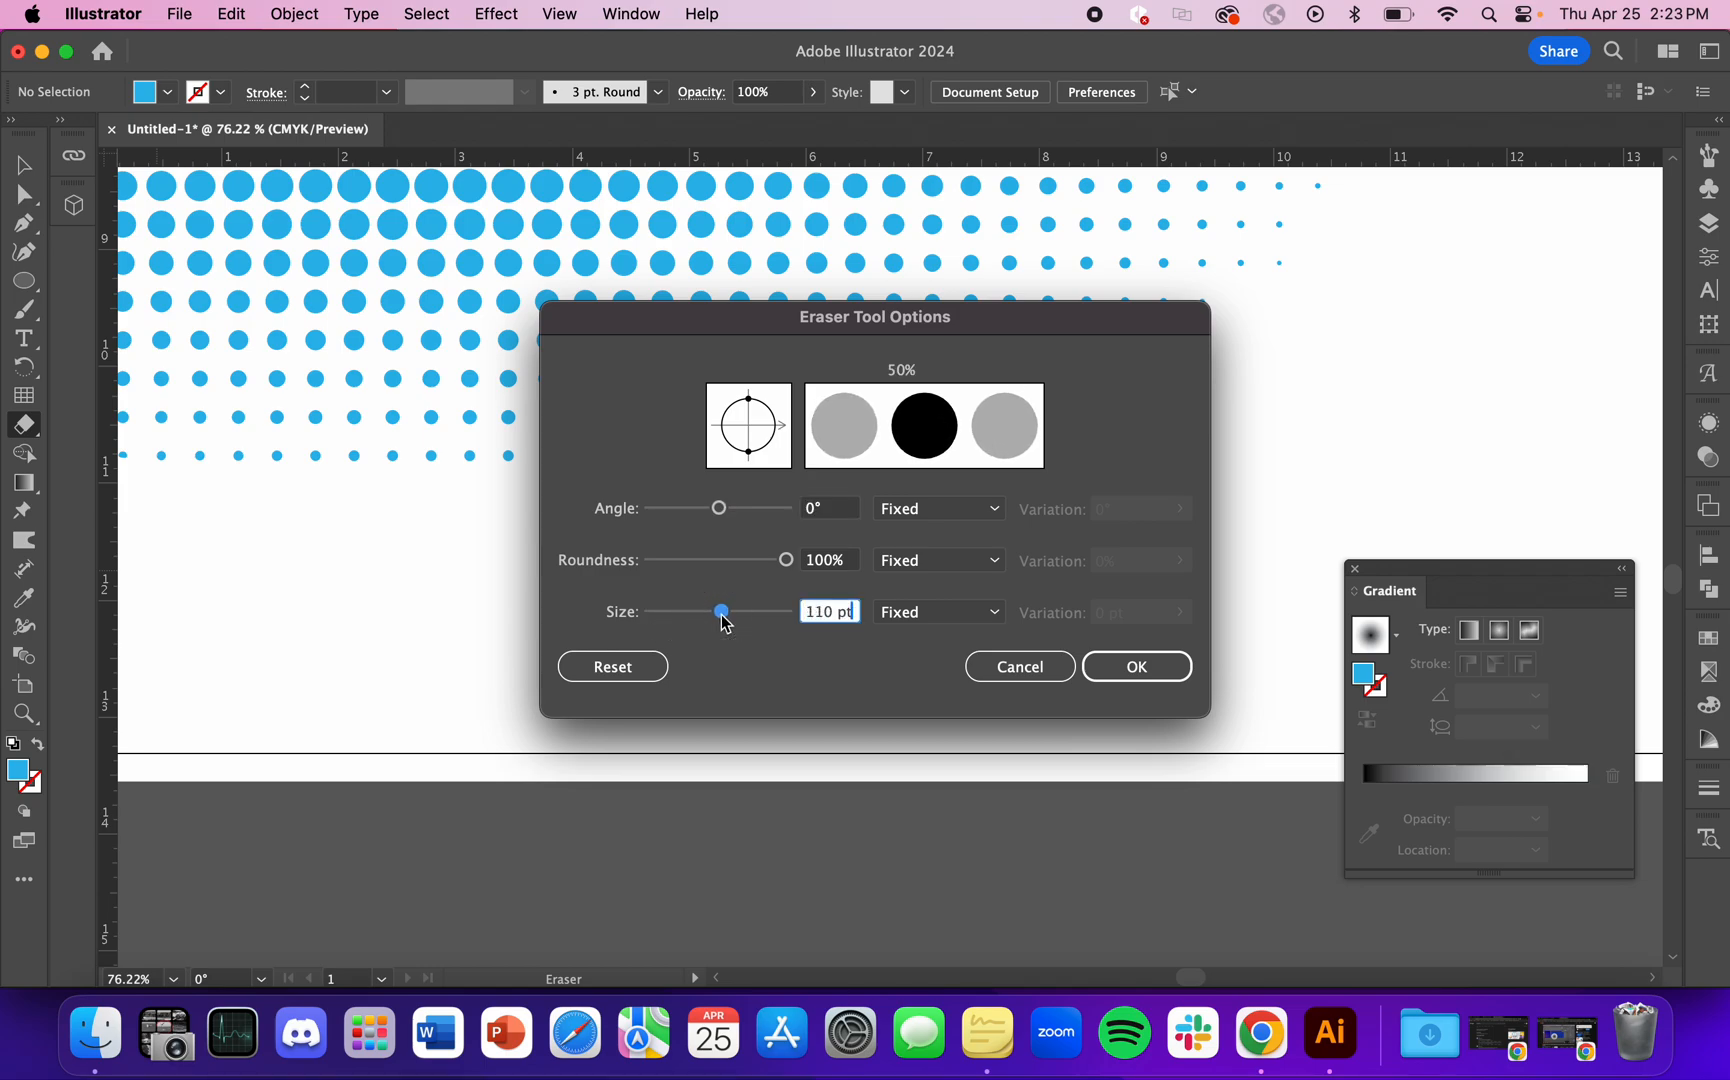
pyautogui.click(1183, 674)
pyautogui.scroll(-5, 896, 598)
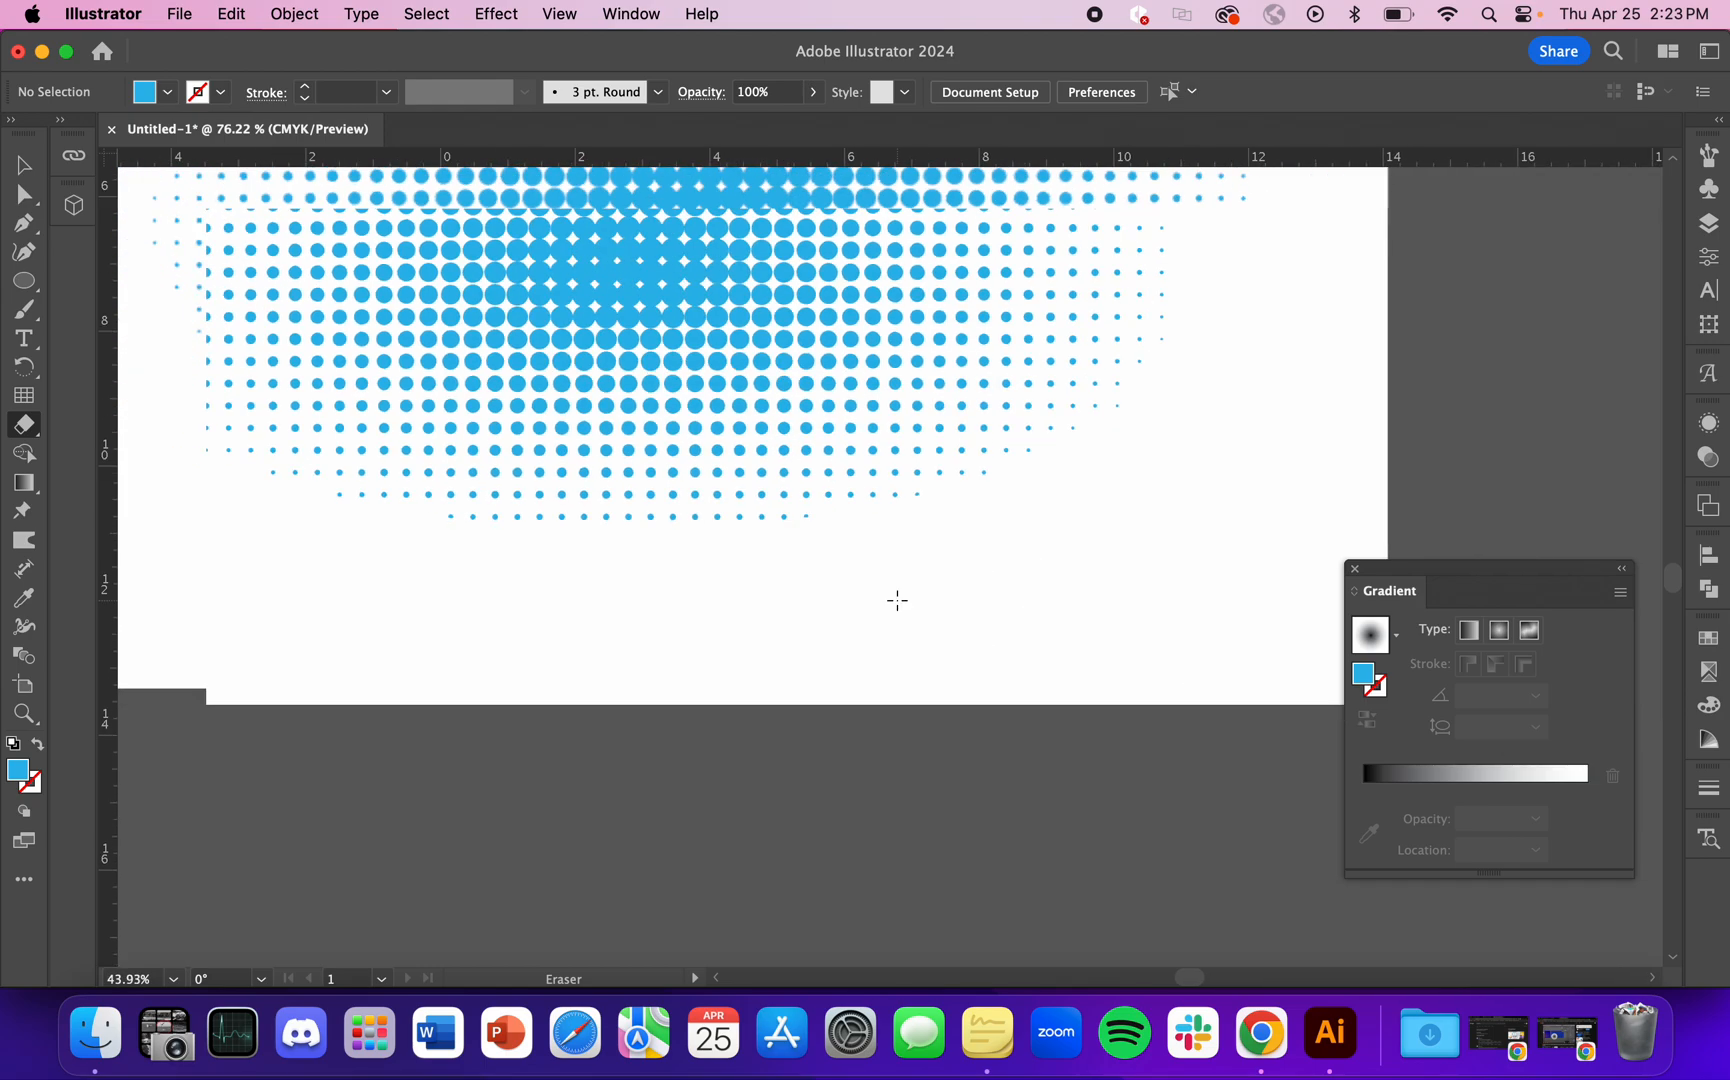
pyautogui.press('v')
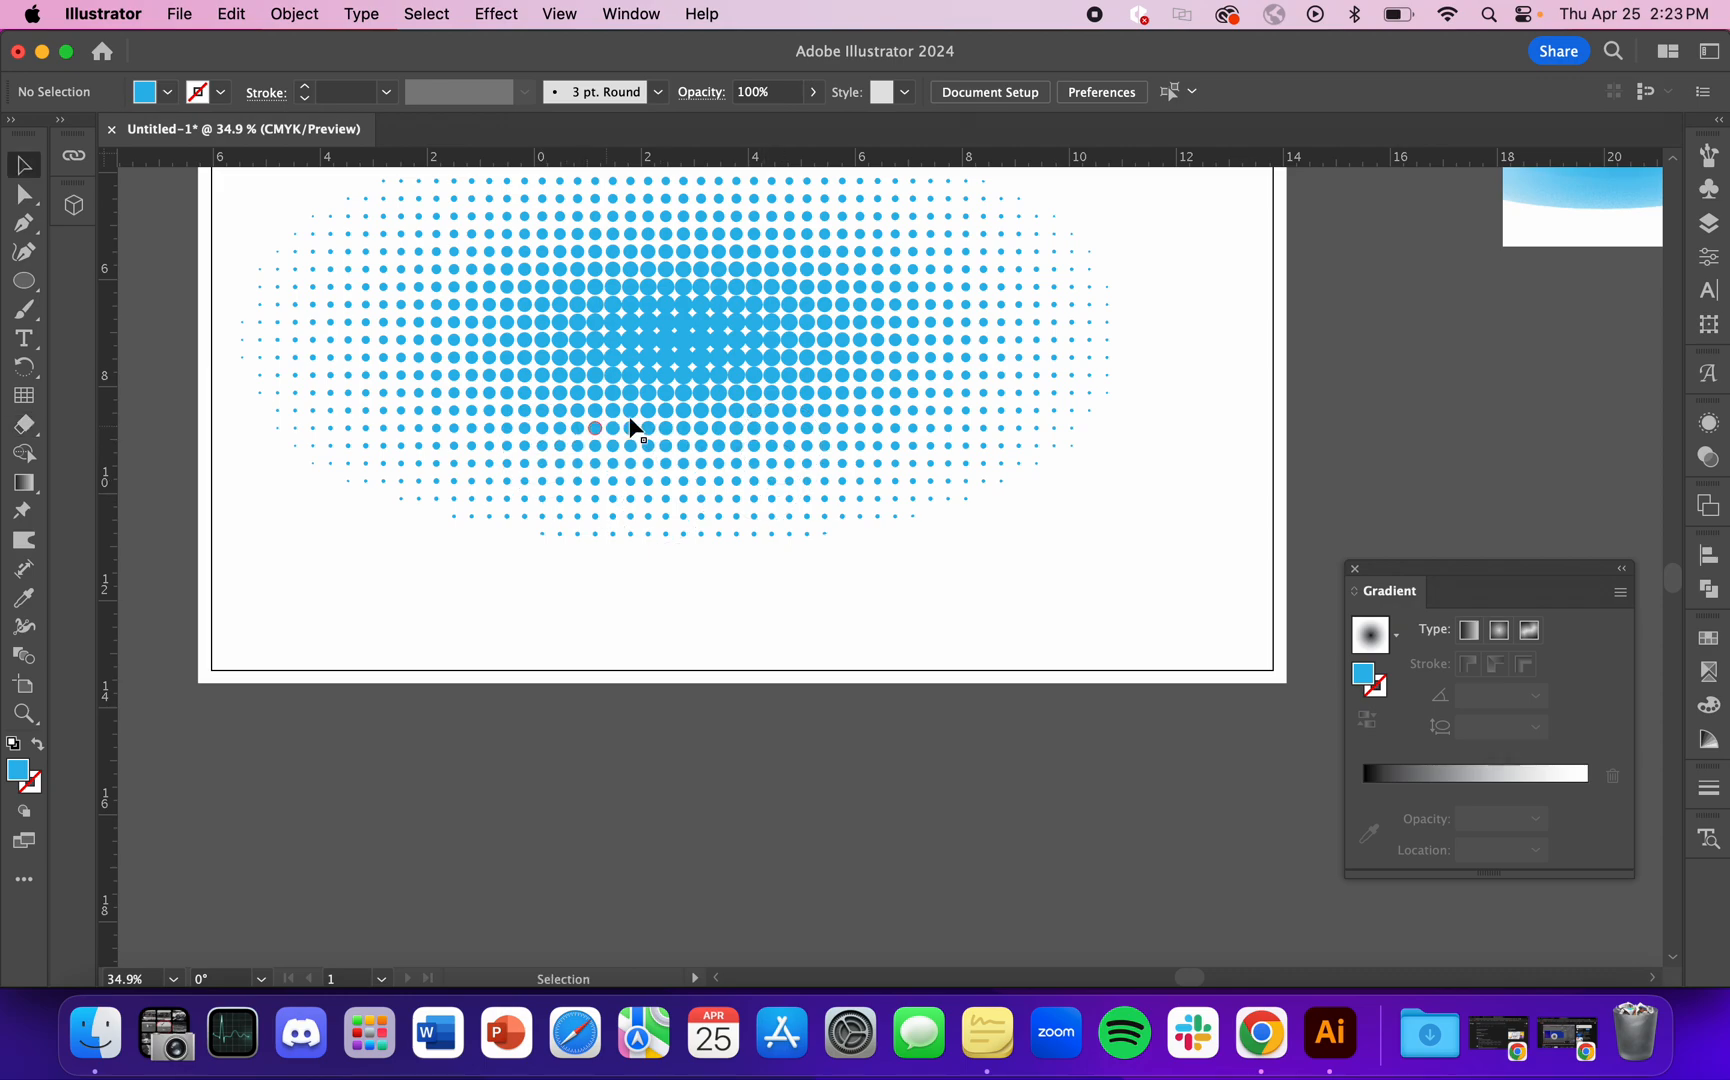
pyautogui.click(656, 399)
pyautogui.hotkey('shift', 'e')
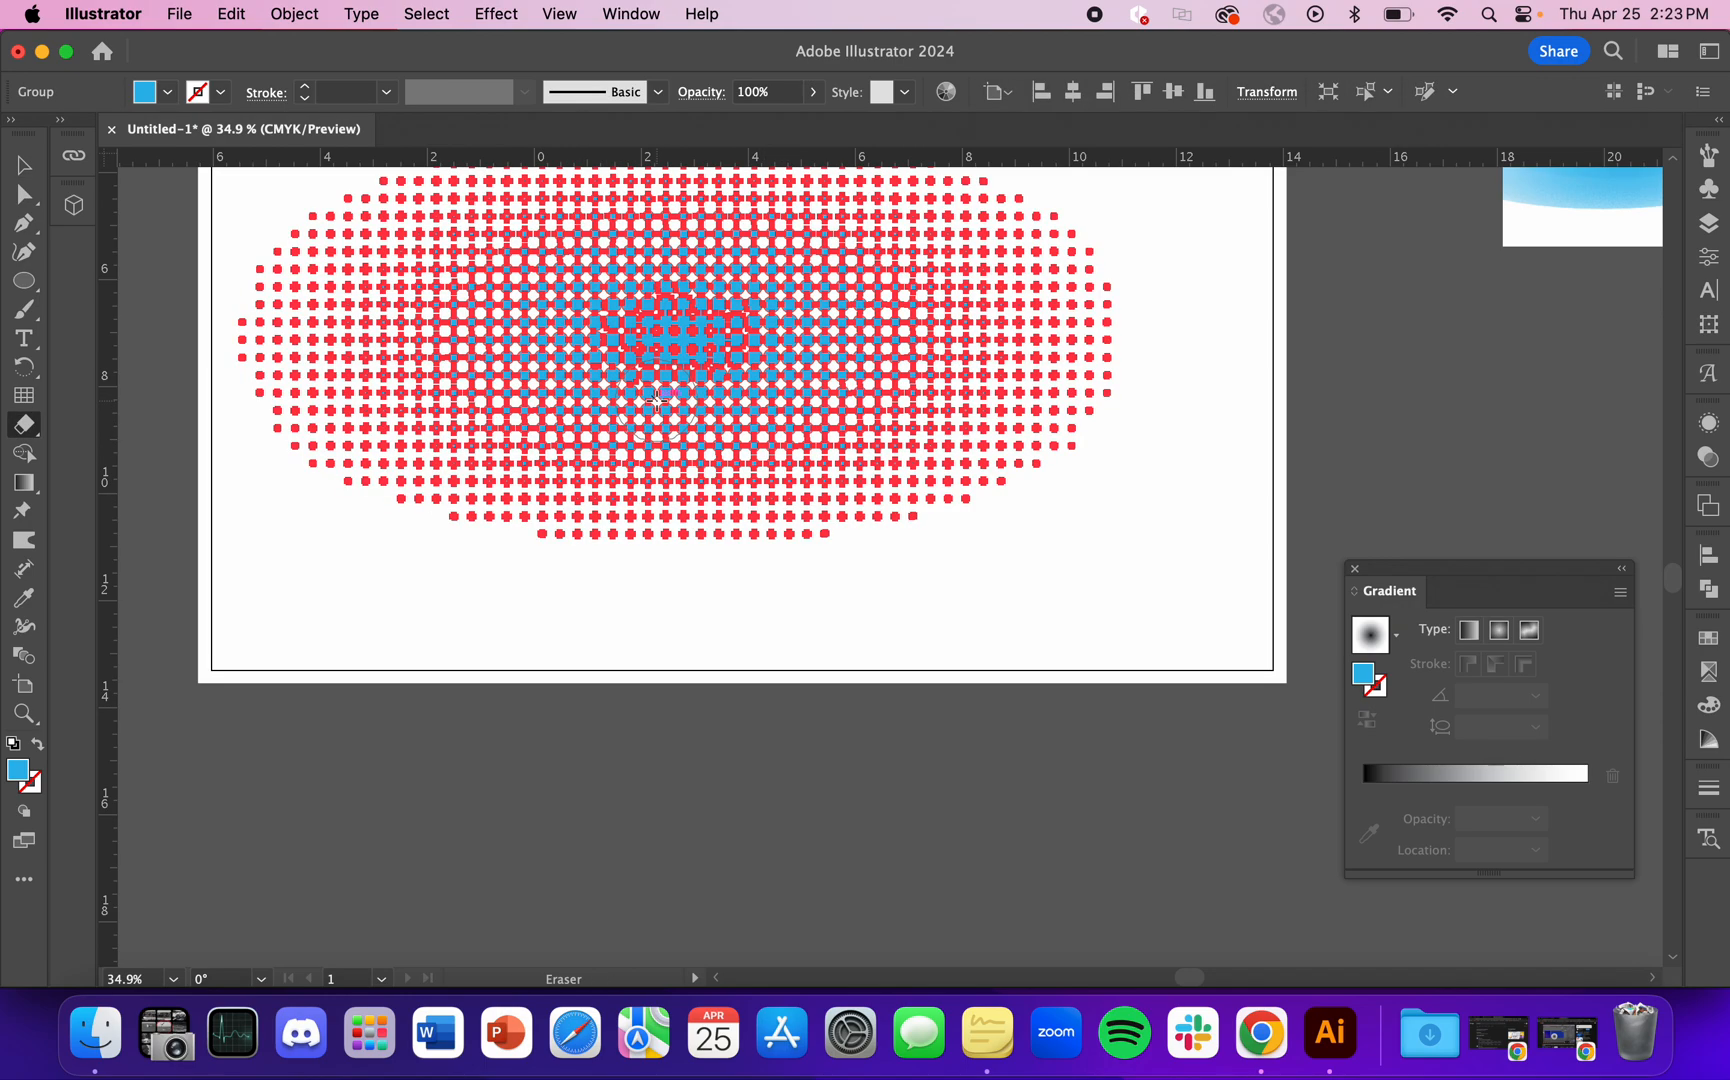
pyautogui.press('v')
pyautogui.click(522, 673)
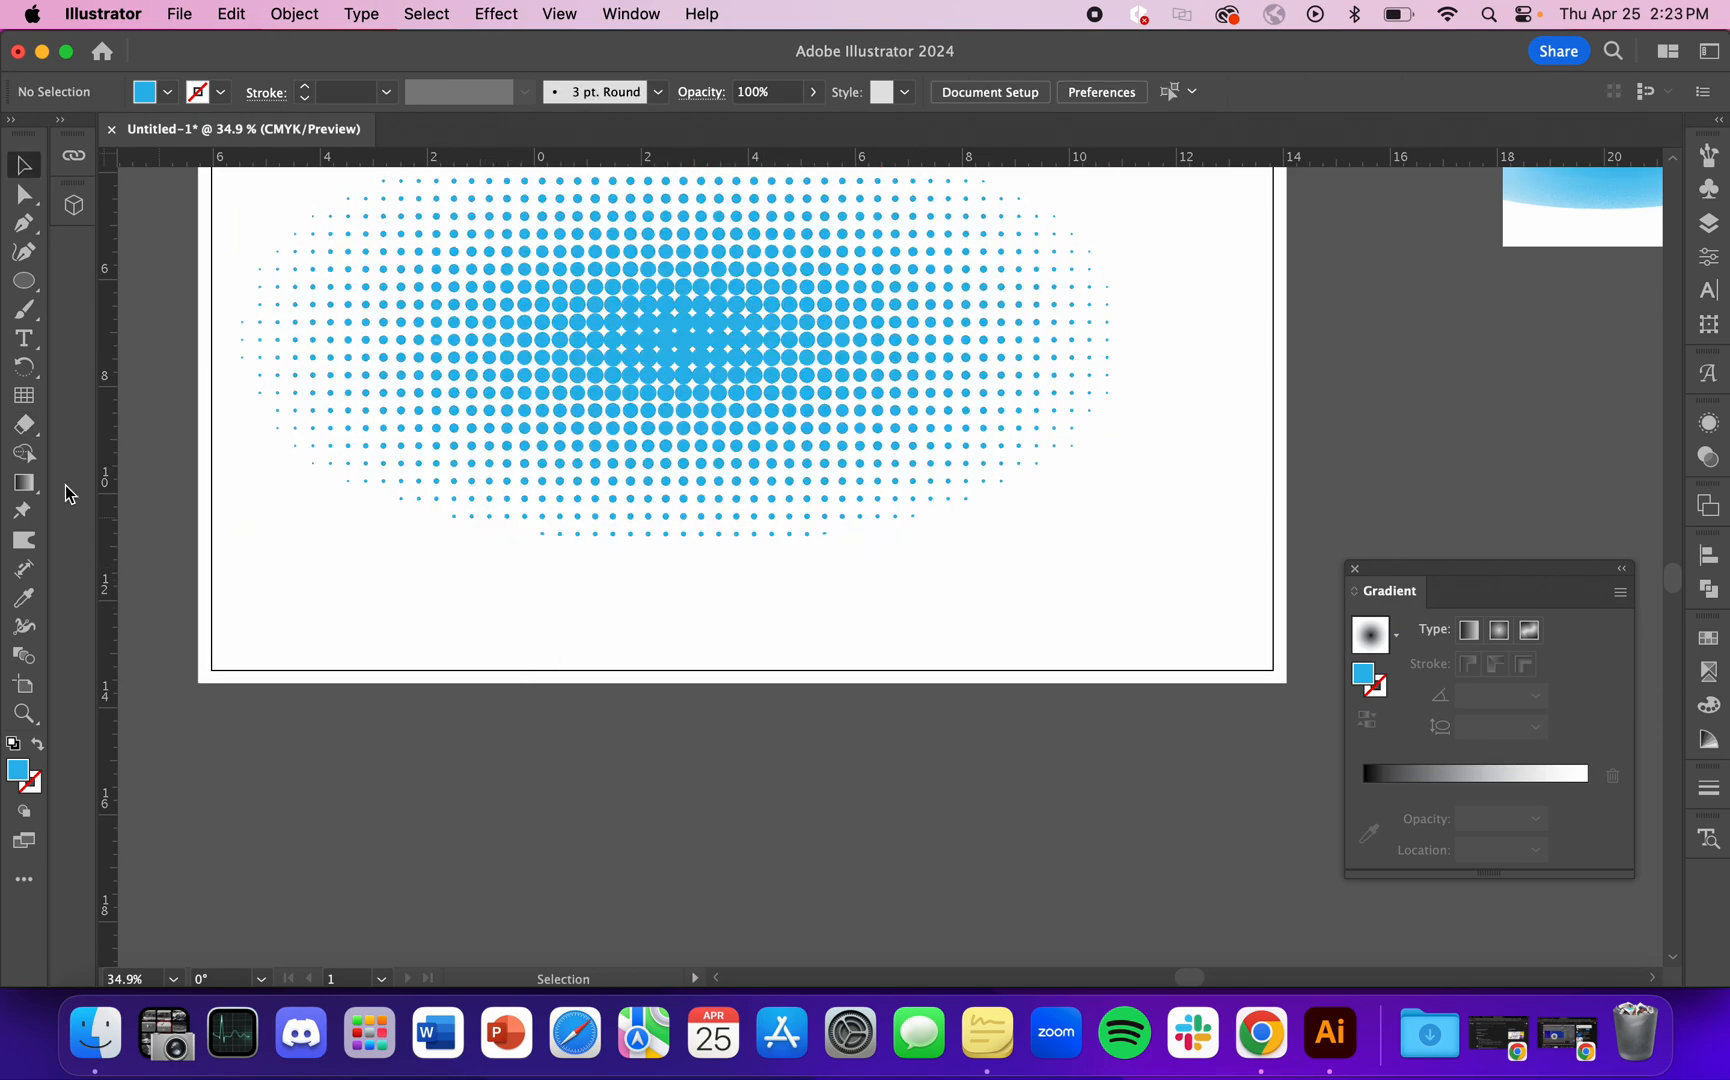
pyautogui.doubleClick(24, 426)
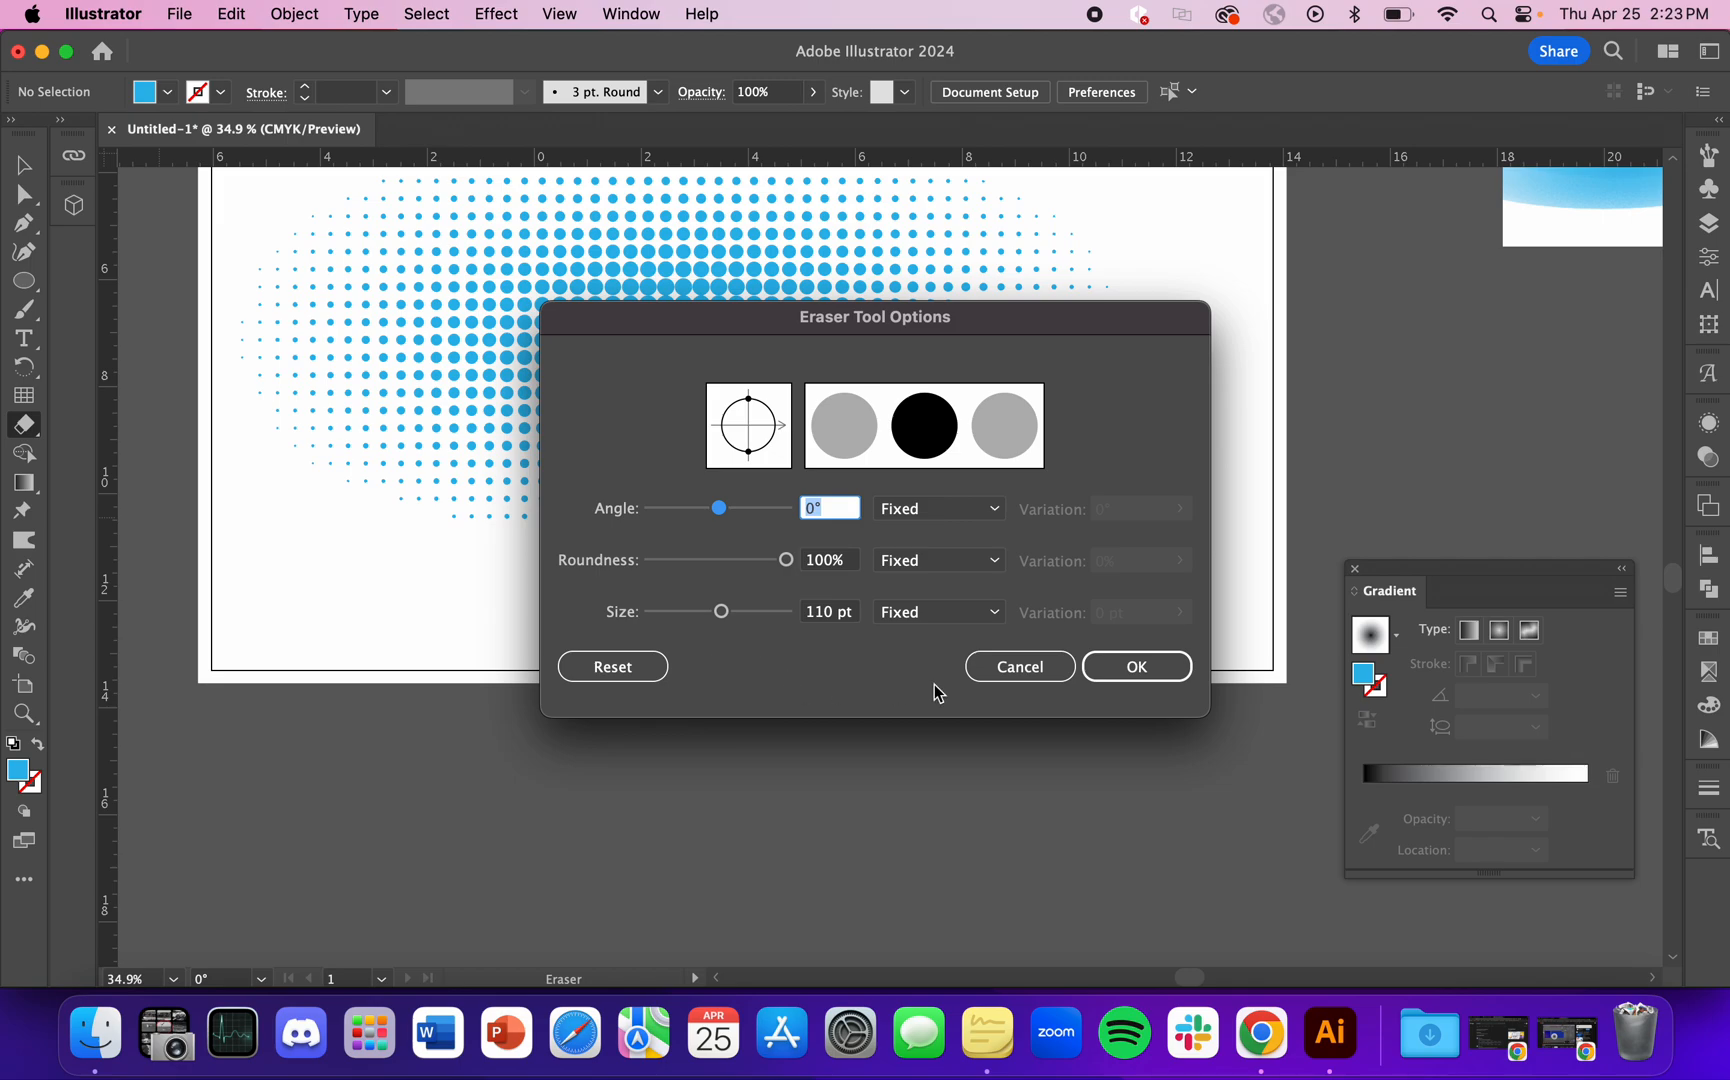
pyautogui.click(1030, 668)
# Step: Try erasing a curved strip through the right part of the selected dot group
pyautogui.scroll(-3, 730, 650)
pyautogui.press('v')
pyautogui.click(745, 541)
pyautogui.hotkey('shift', 'e')
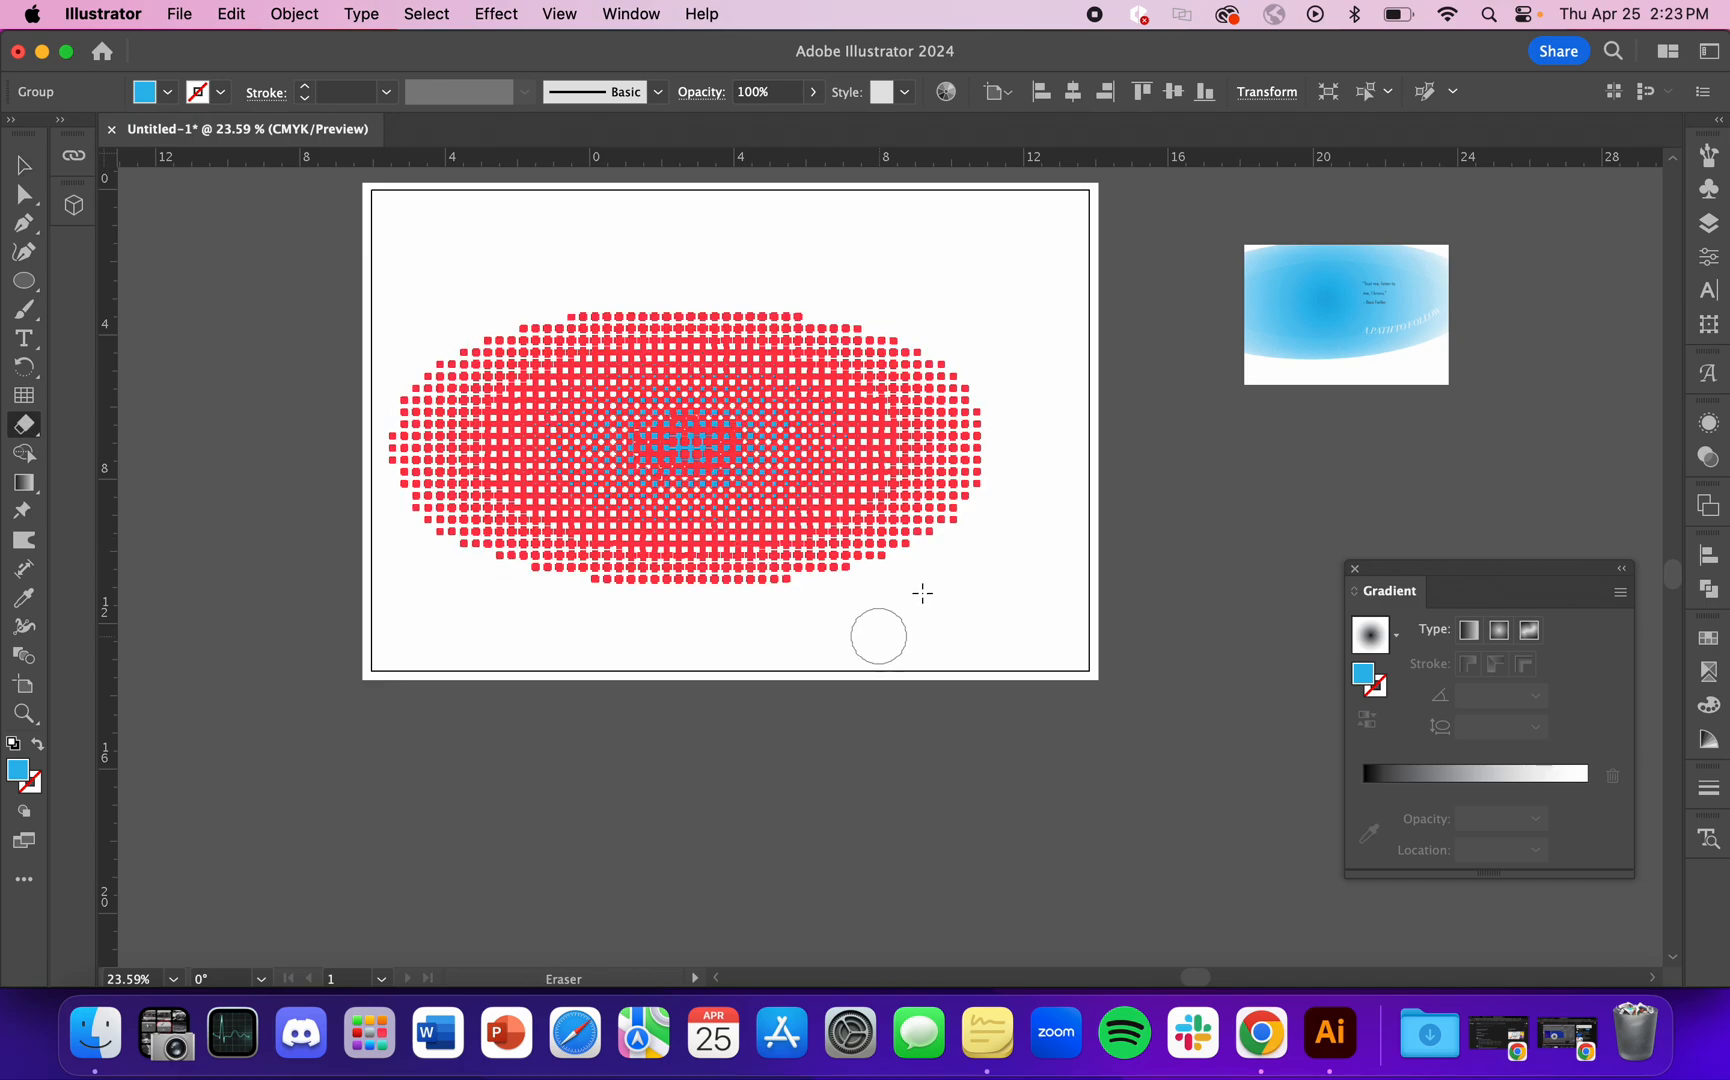
pyautogui.moveTo(916, 592)
pyautogui.mouseDown()
pyautogui.moveTo(882, 498)
pyautogui.moveTo(988, 349)
pyautogui.moveTo(1077, 332)
pyautogui.mouseUp()
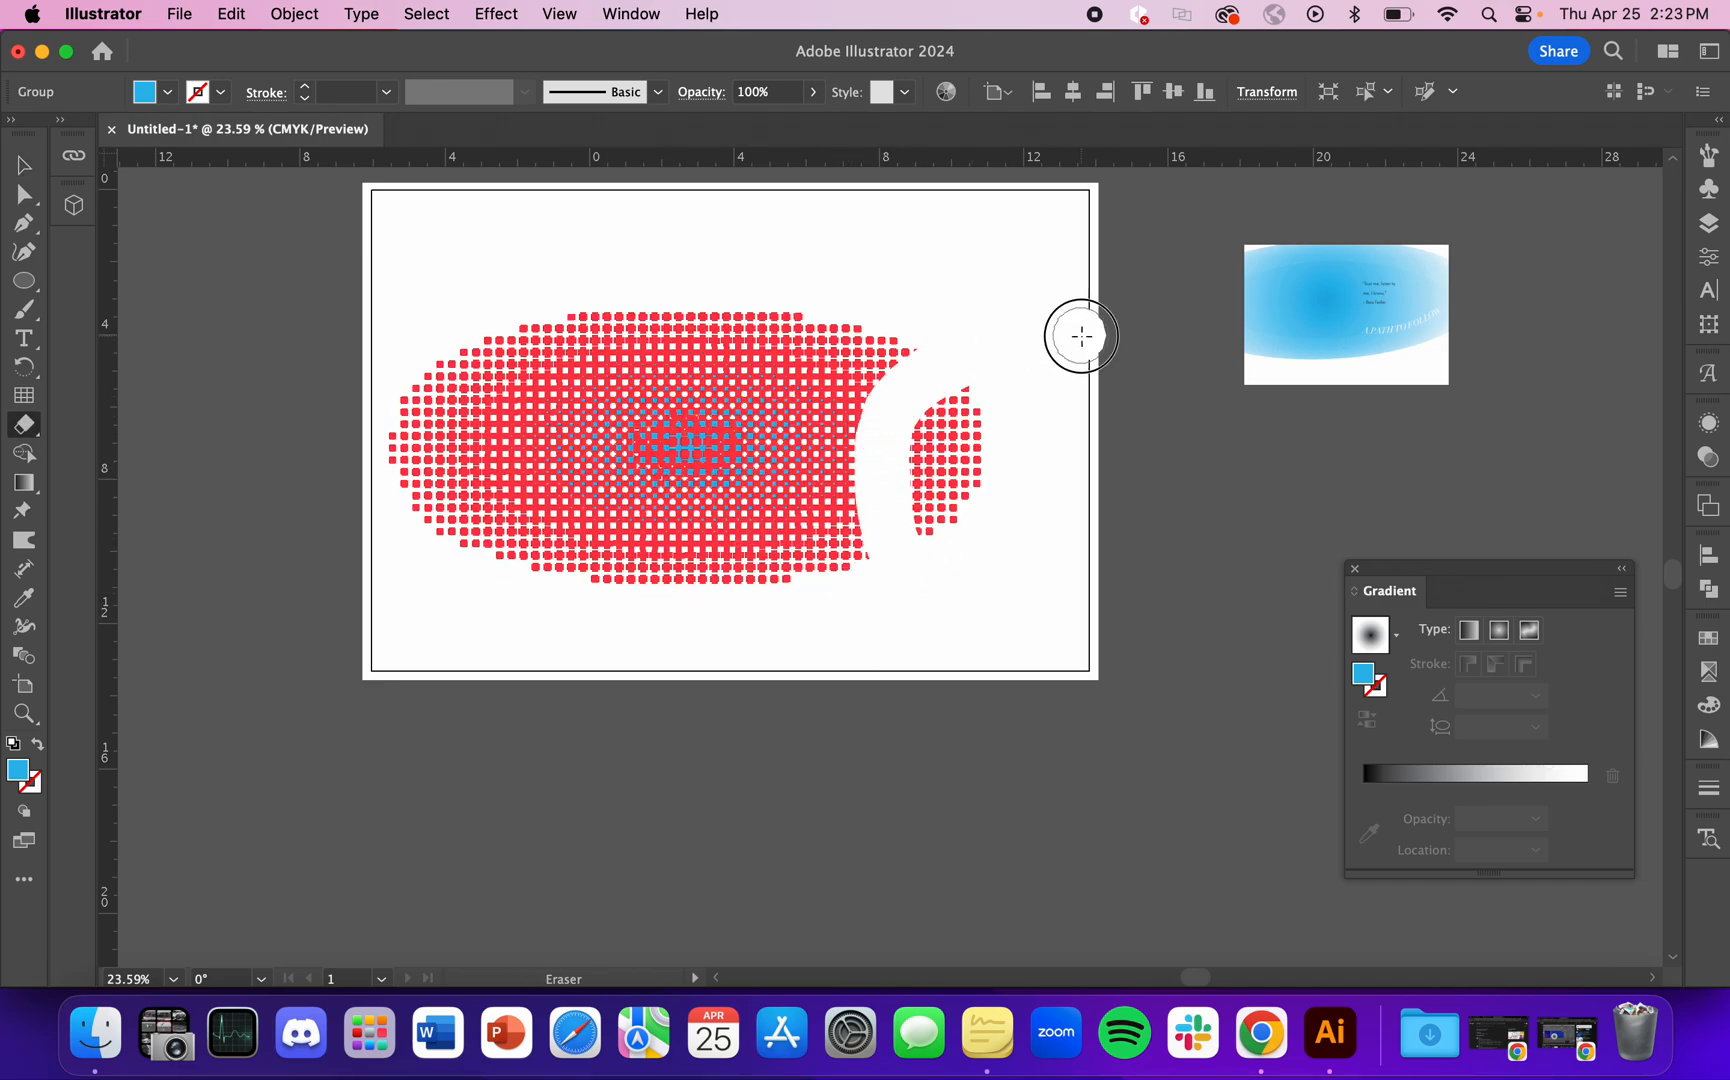
# Step: Undo the eraser stroke across the dot group and clear the selection
pyautogui.press('v')
pyautogui.click(989, 700)
pyautogui.press('super+z')
pyautogui.click(1115, 440)
# Step: Shift the dot group slightly right and down on the artboard
pyautogui.click(835, 418)
pyautogui.scroll(2, 866, 564)
pyautogui.moveTo(710, 472); pyautogui.dragTo(763, 501)
pyautogui.scroll(-2, 763, 501)
pyautogui.click(1006, 479)
# Step: Try lowering the dot group's opacity, and undo the opacity change
pyautogui.click(806, 508)
pyautogui.scroll(1, 800, 300)
pyautogui.click(814, 91)
pyautogui.moveTo(808, 122); pyautogui.dragTo(770, 121)
pyautogui.click(1331, 398)
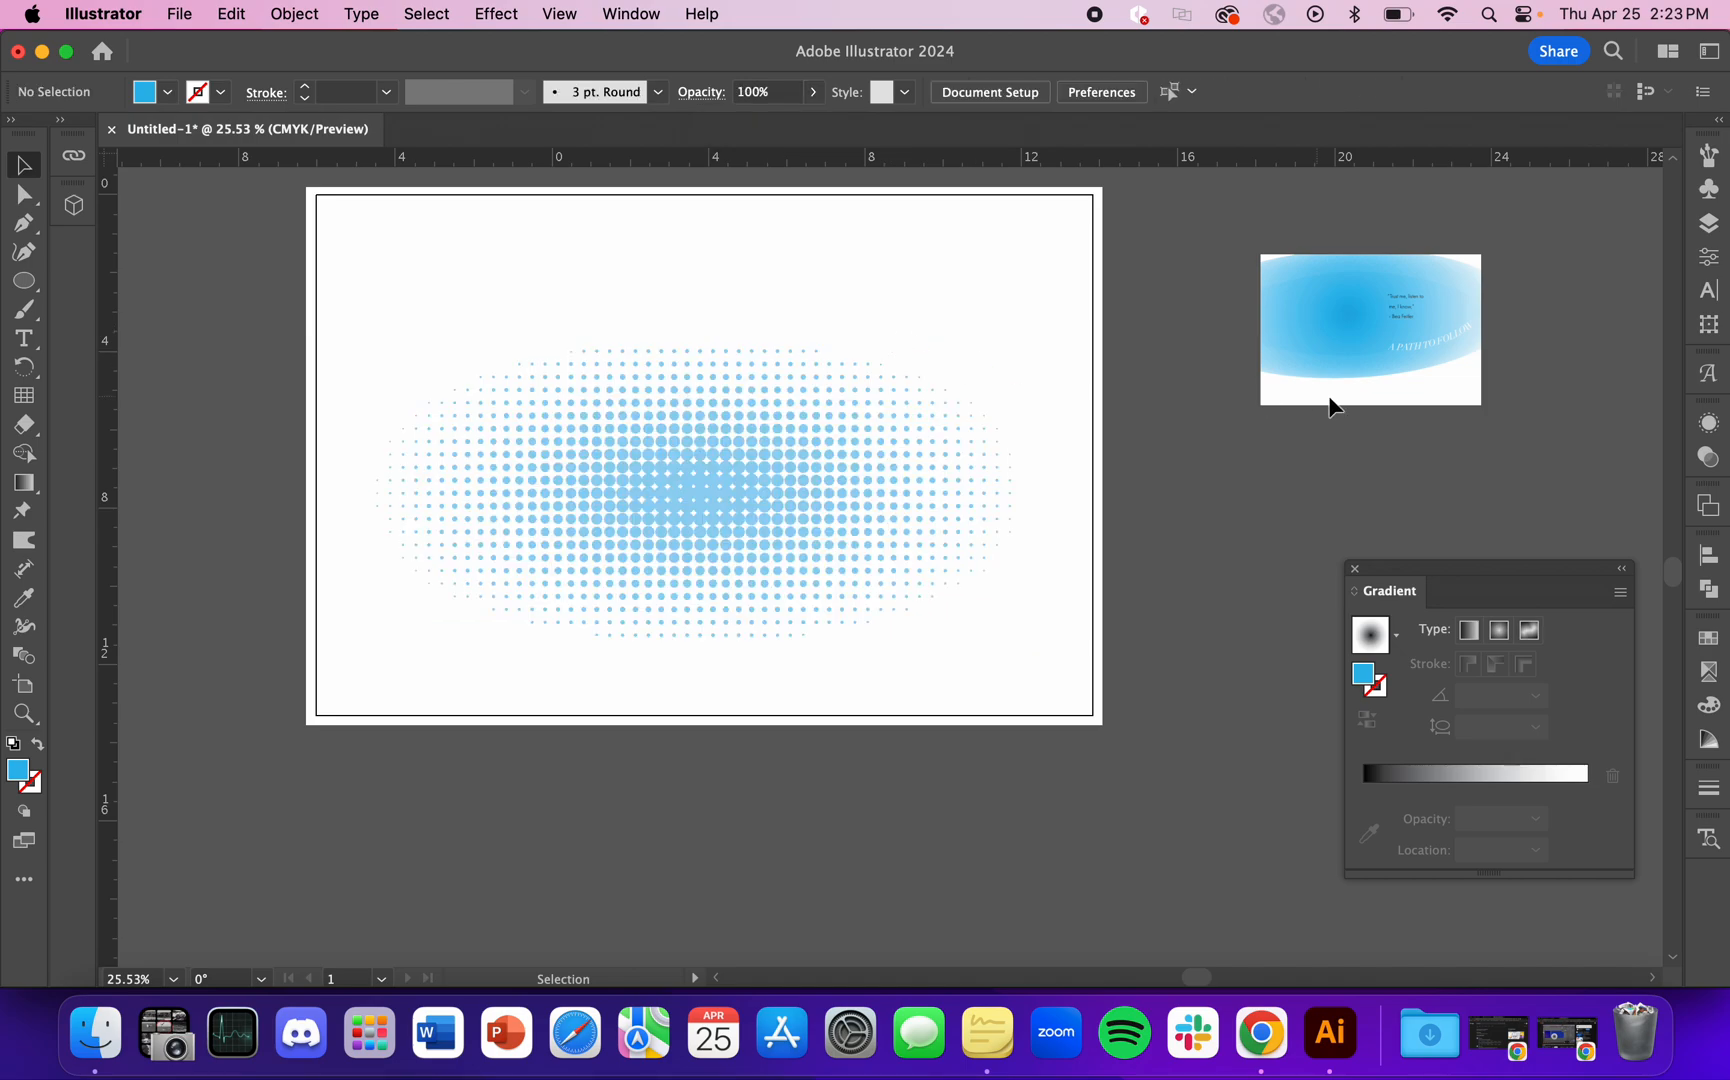
pyautogui.press('super+z')
pyautogui.click(953, 189)
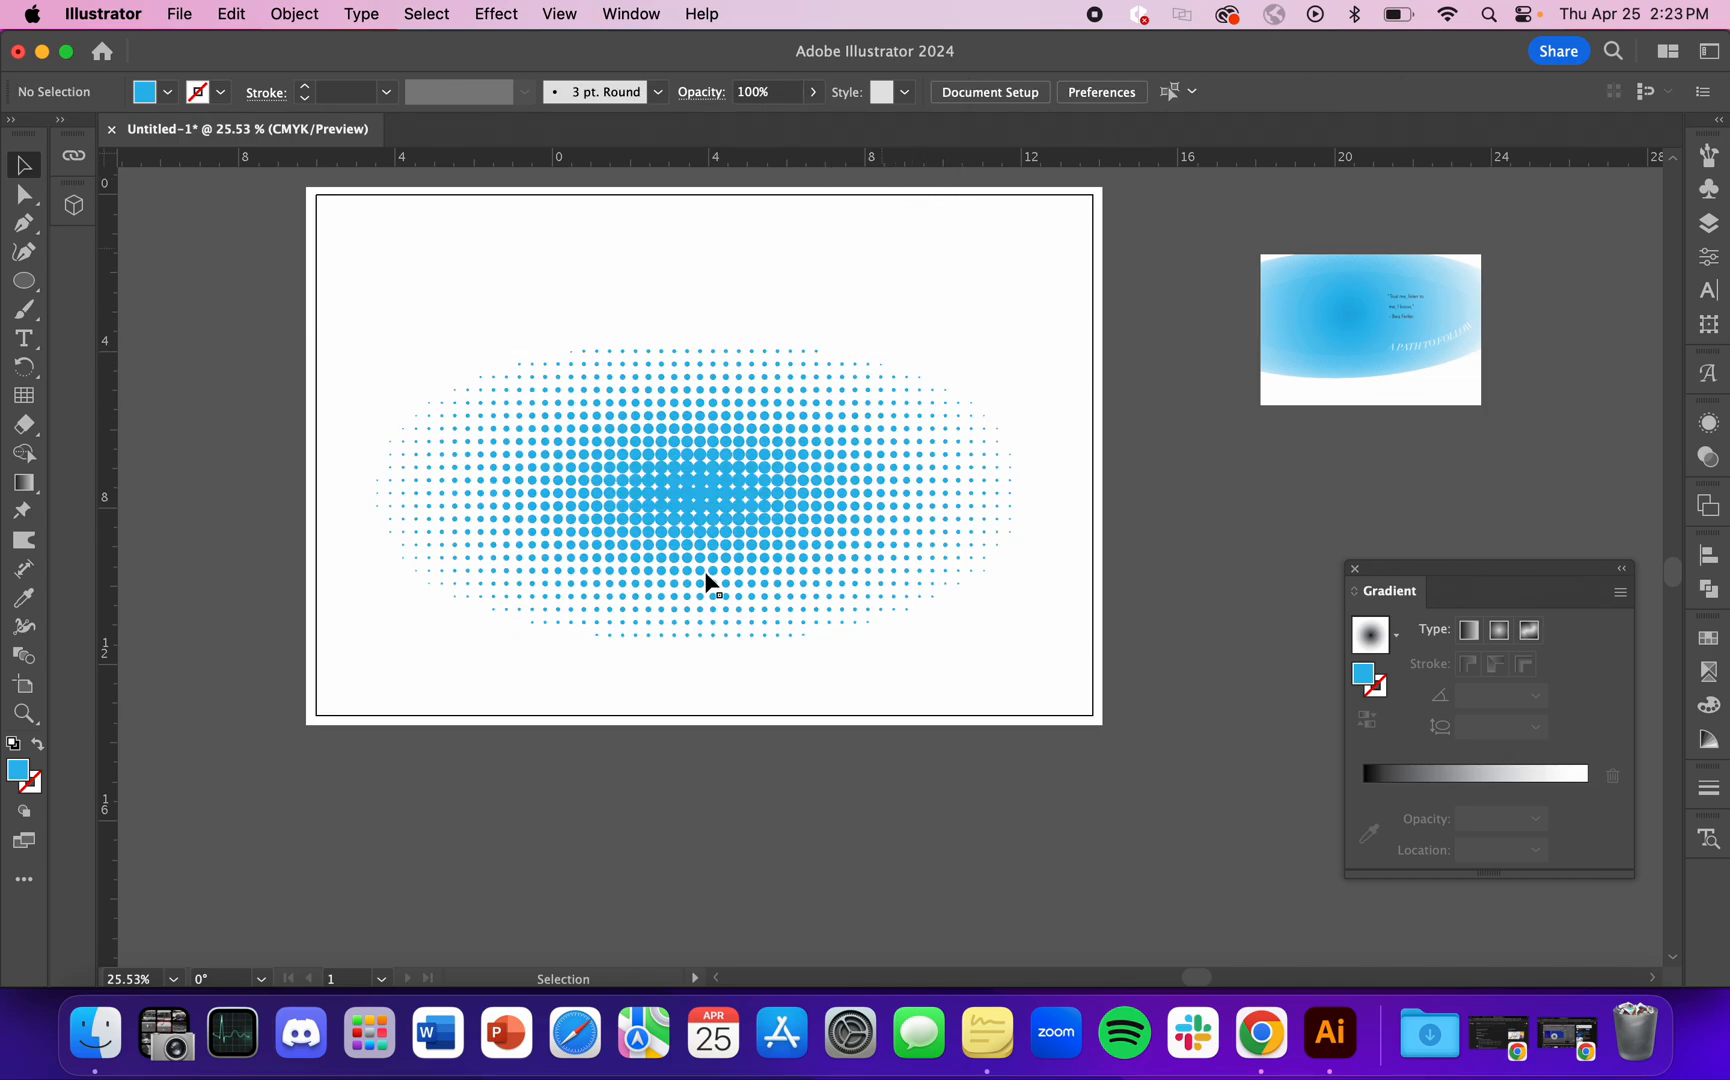
# Step: Move the dot group up on the artboard and readjust it toward the vertical center
pyautogui.click(741, 468)
pyautogui.moveTo(741, 468); pyautogui.dragTo(740, 388)
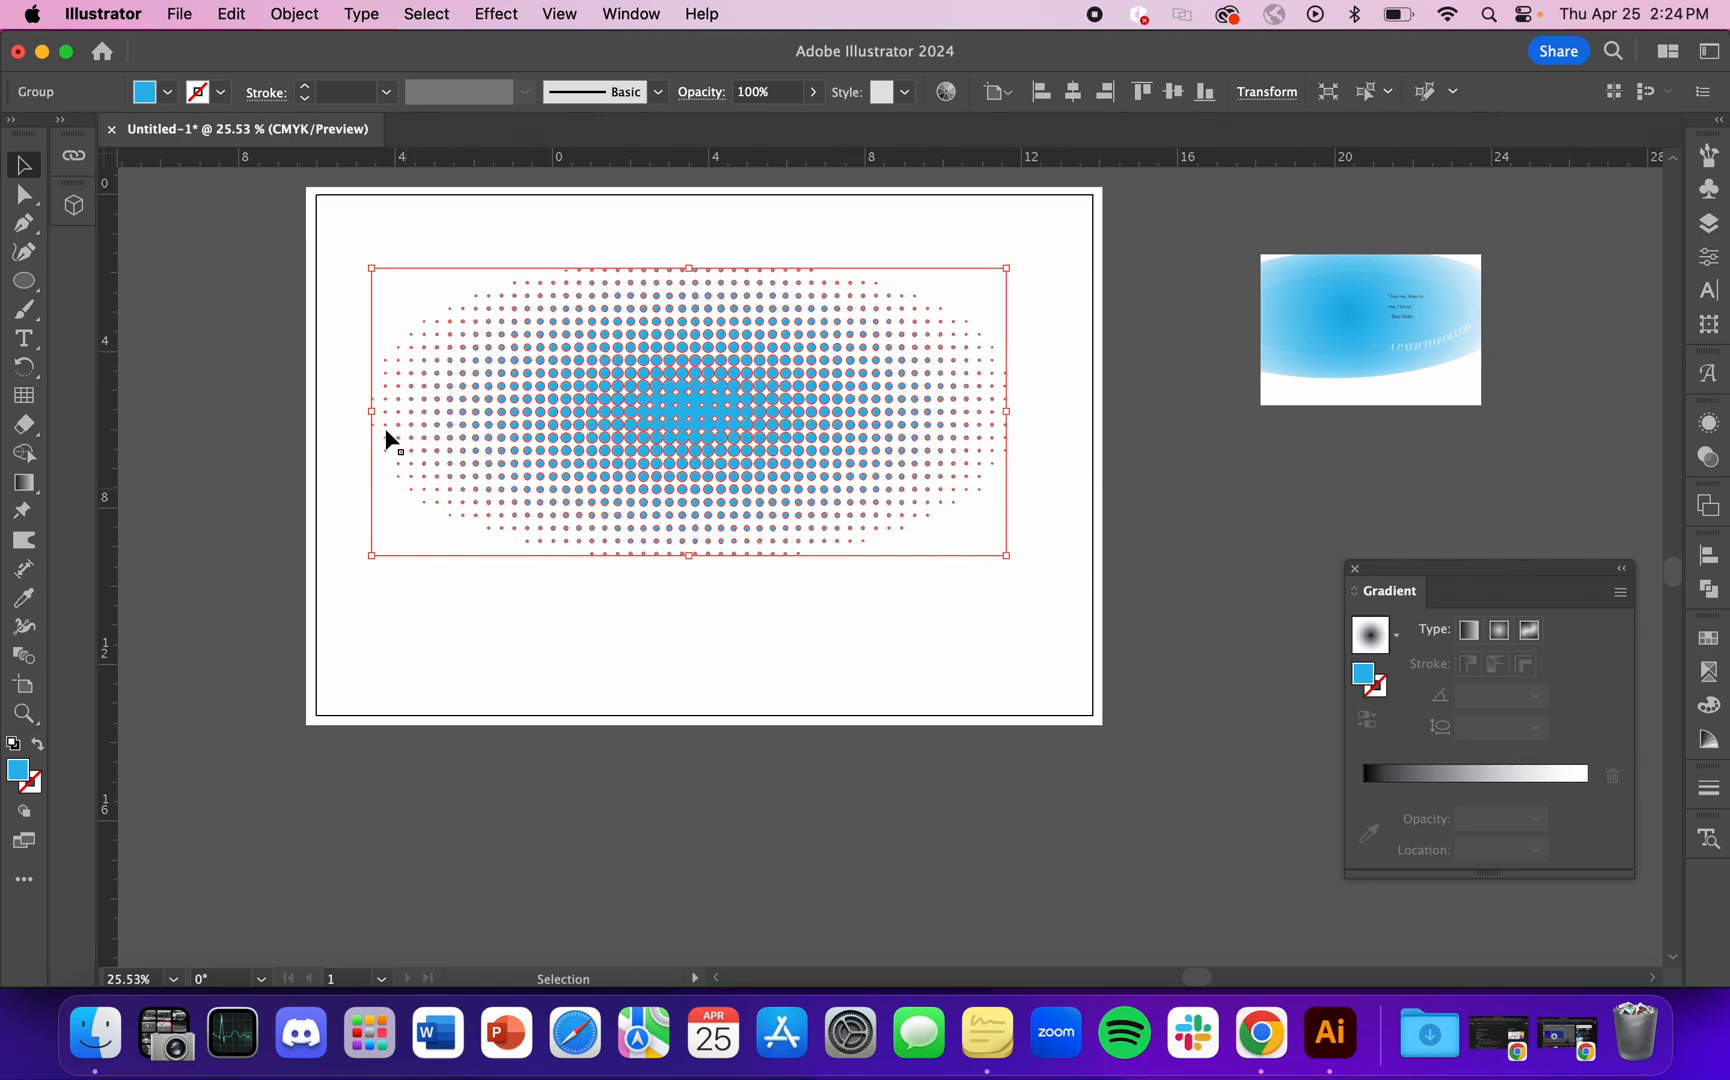
pyautogui.click(491, 745)
pyautogui.moveTo(706, 424); pyautogui.dragTo(718, 455)
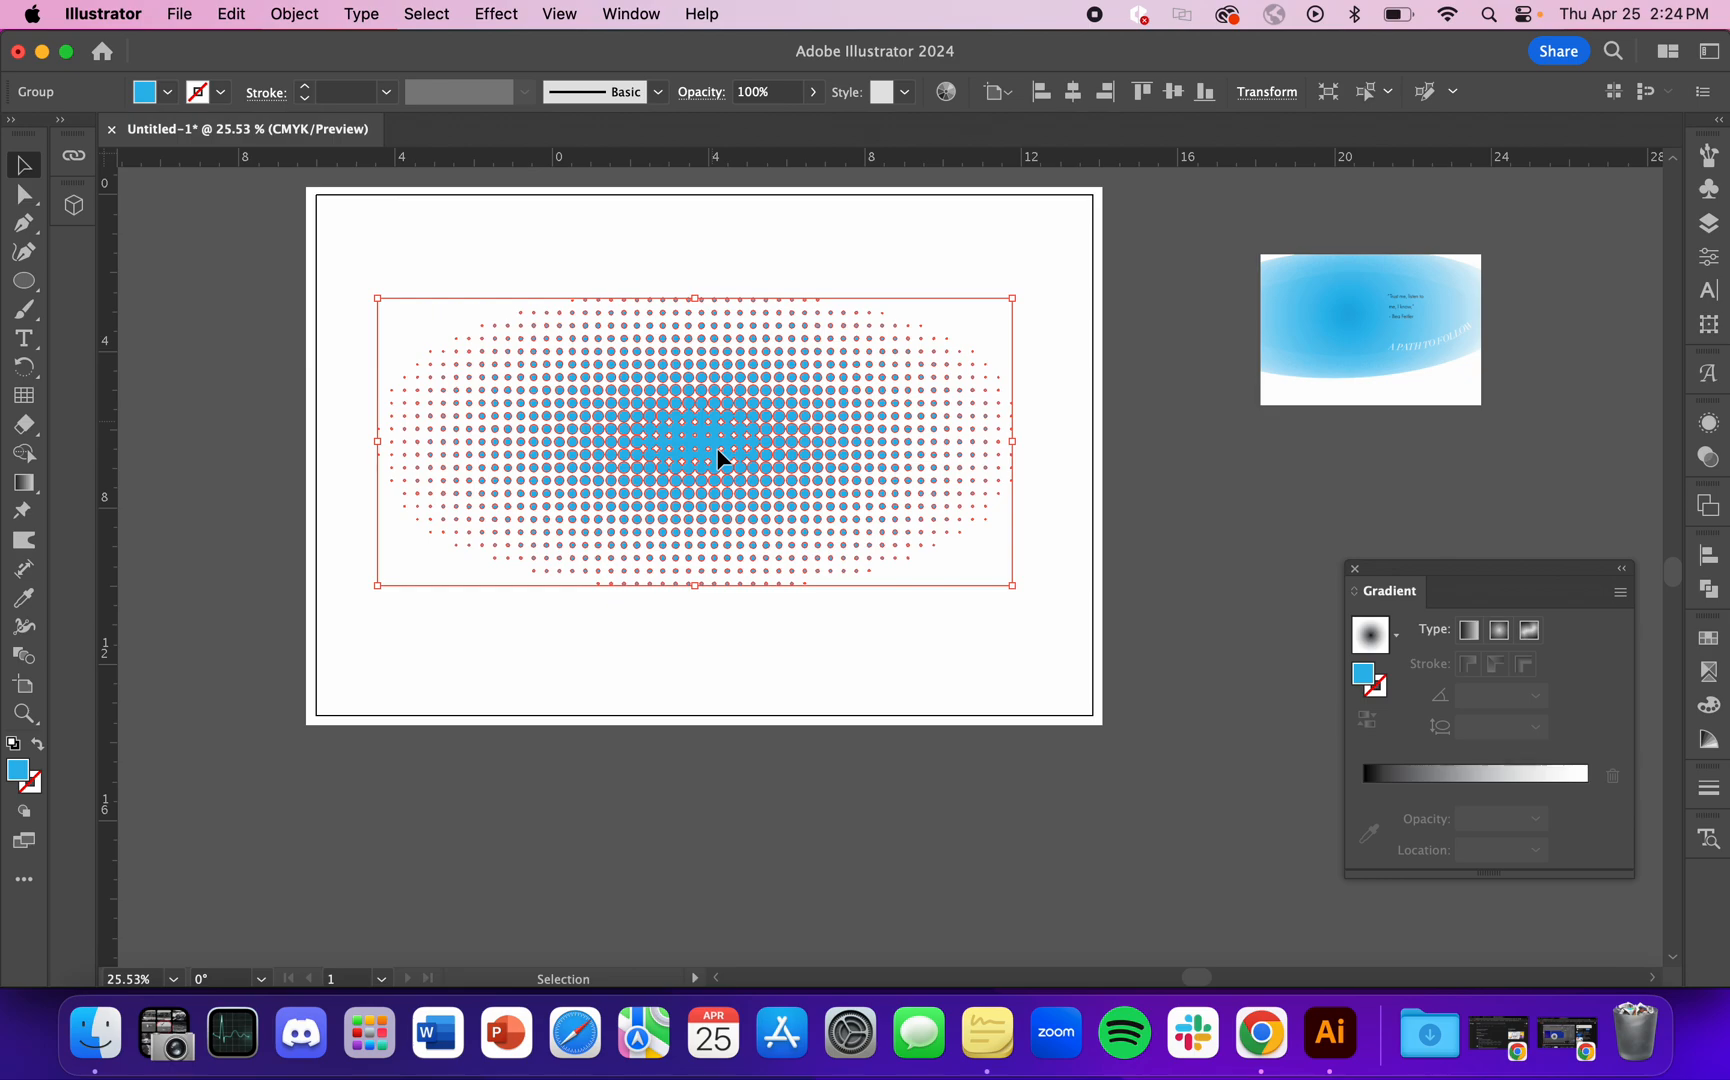
pyautogui.click(734, 709)
# Step: Move the blue dot group off the artboard to the empty canvas above the reference image
pyautogui.scroll(-2, 734, 709)
pyautogui.click(737, 541)
pyautogui.click(1039, 320)
pyautogui.scroll(2, 1112, 543)
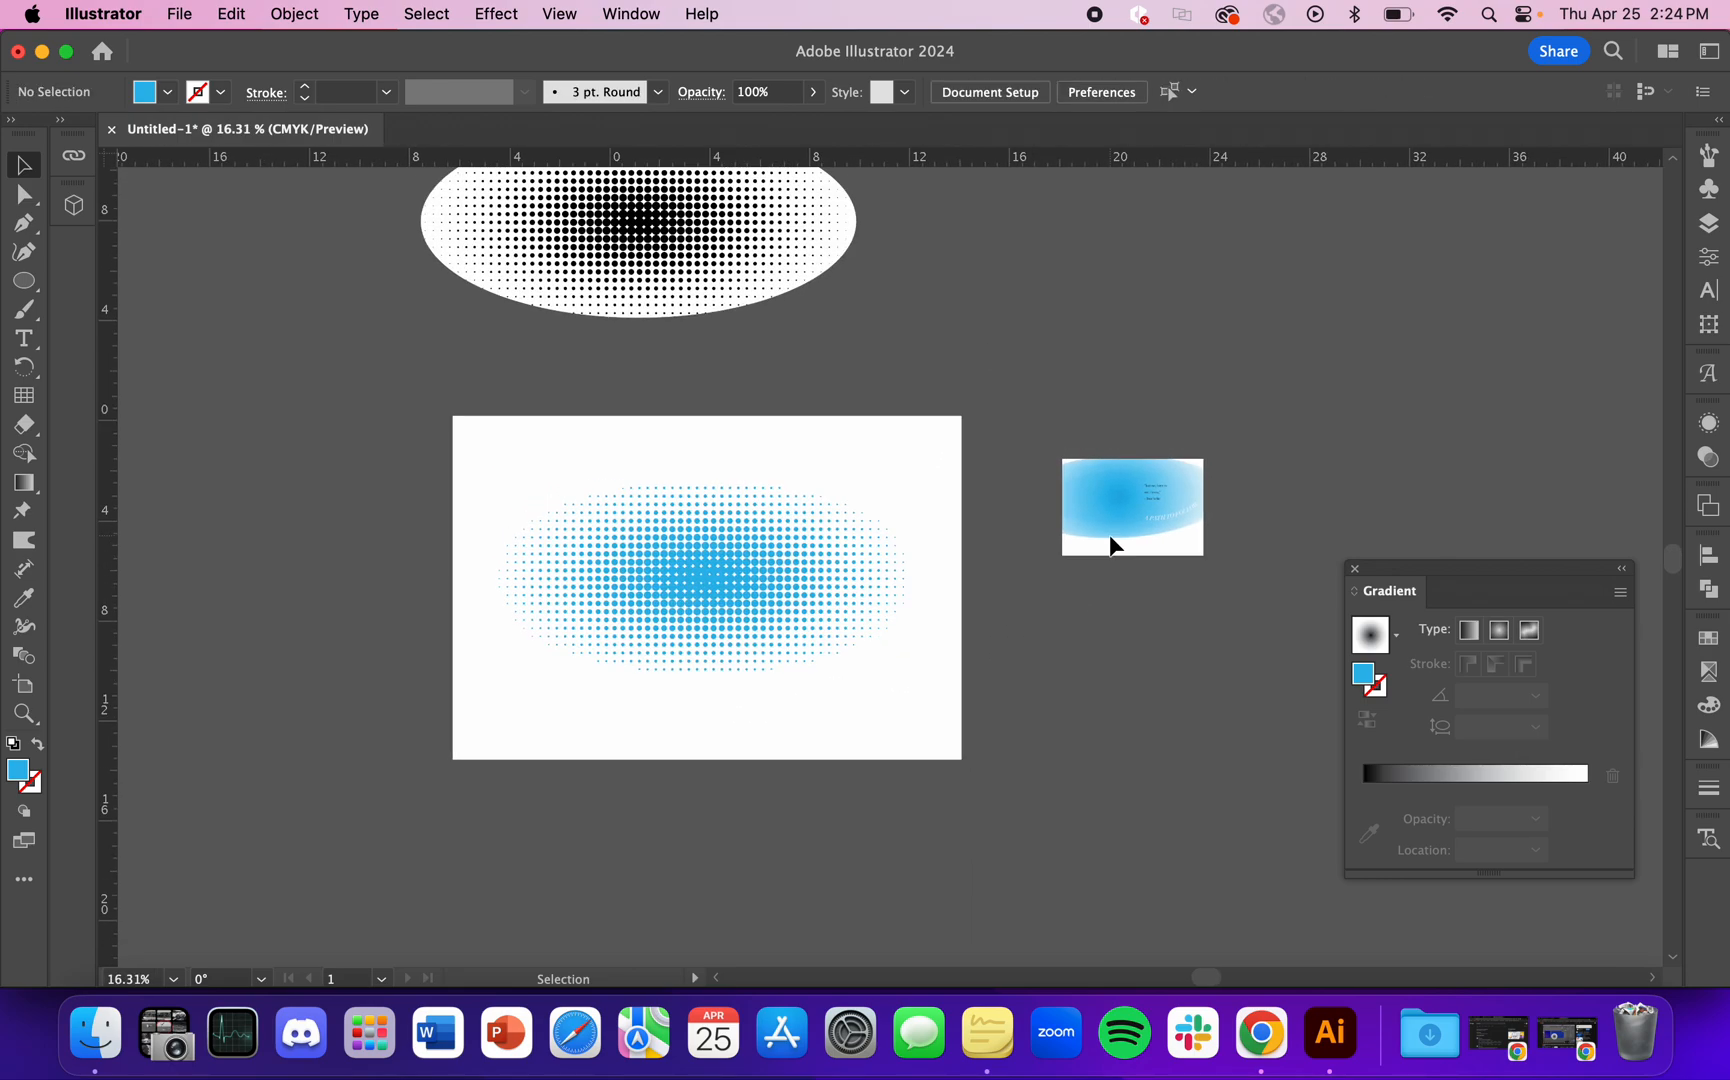
pyautogui.scroll(2, 580, 560)
pyautogui.scroll(-2, 580, 560)
pyautogui.scroll(-1, 672, 625)
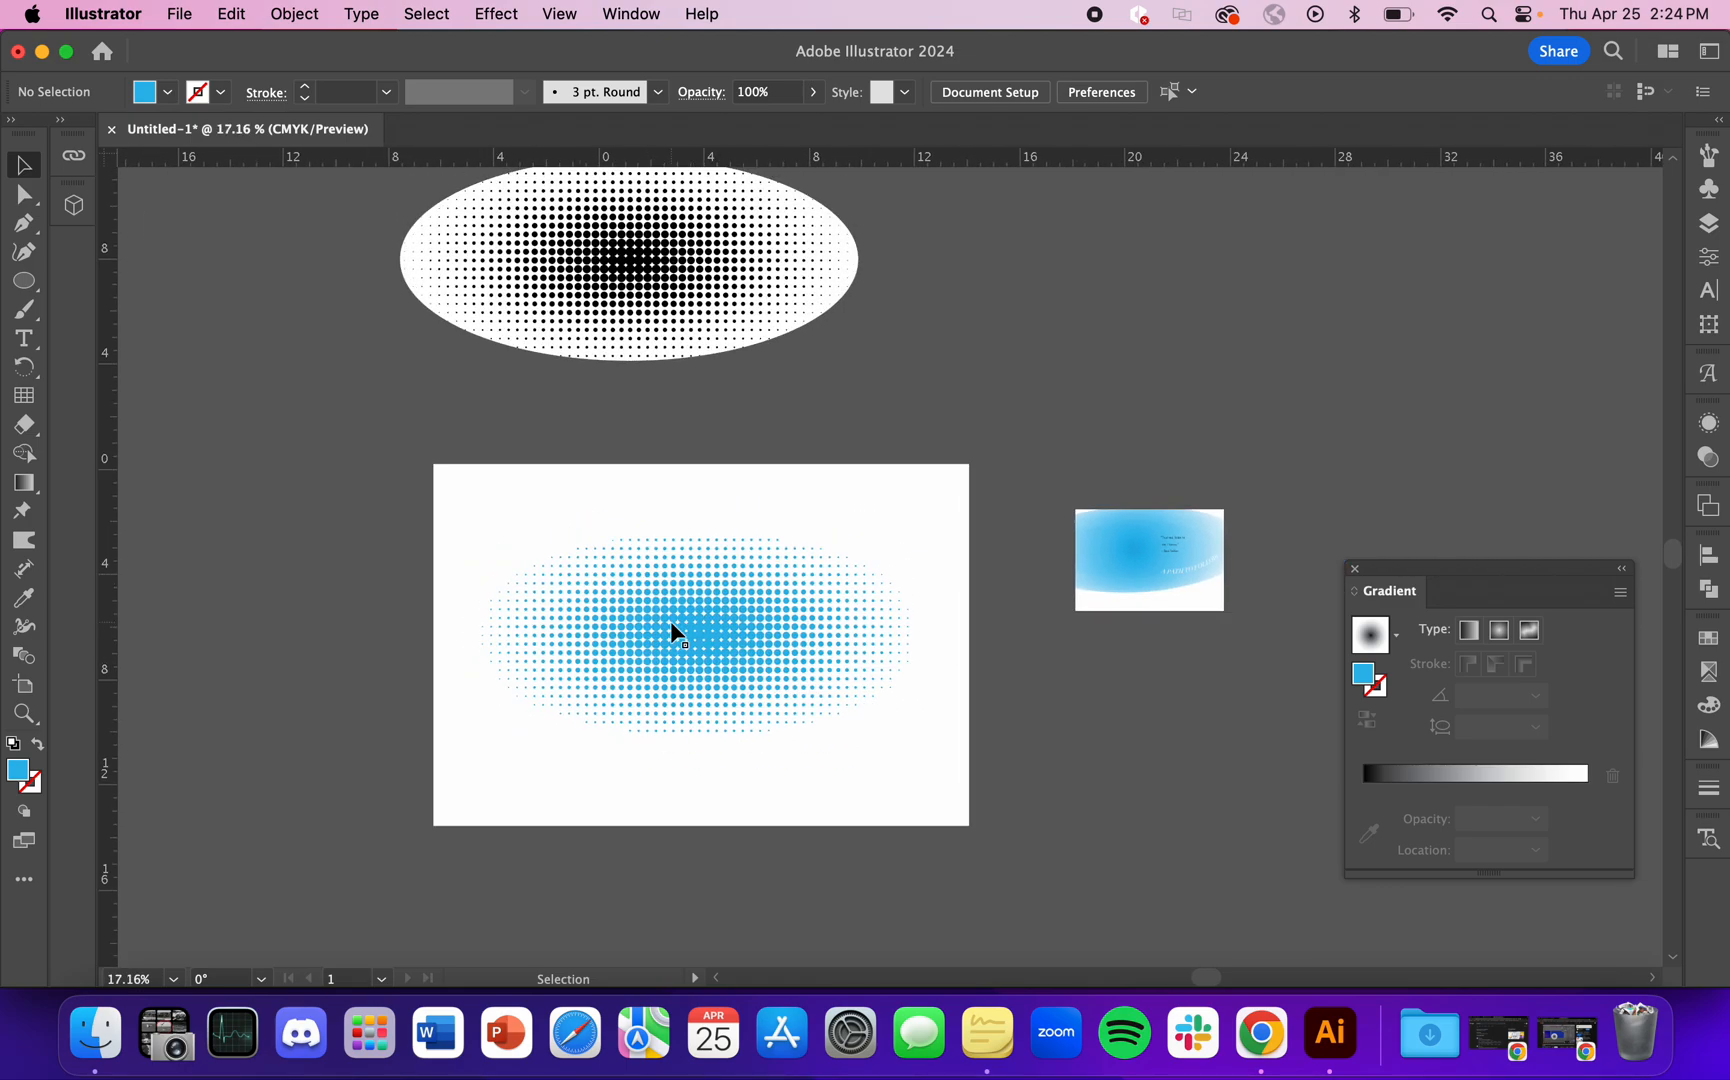
pyautogui.click(722, 705)
pyautogui.moveTo(765, 687)
pyautogui.mouseDown()
pyautogui.moveTo(1068, 438)
pyautogui.moveTo(693, 703)
pyautogui.moveTo(745, 709)
pyautogui.moveTo(1023, 506)
pyautogui.moveTo(629, 726)
pyautogui.moveTo(759, 698)
pyautogui.mouseUp()
pyautogui.scroll(1, 759, 698)
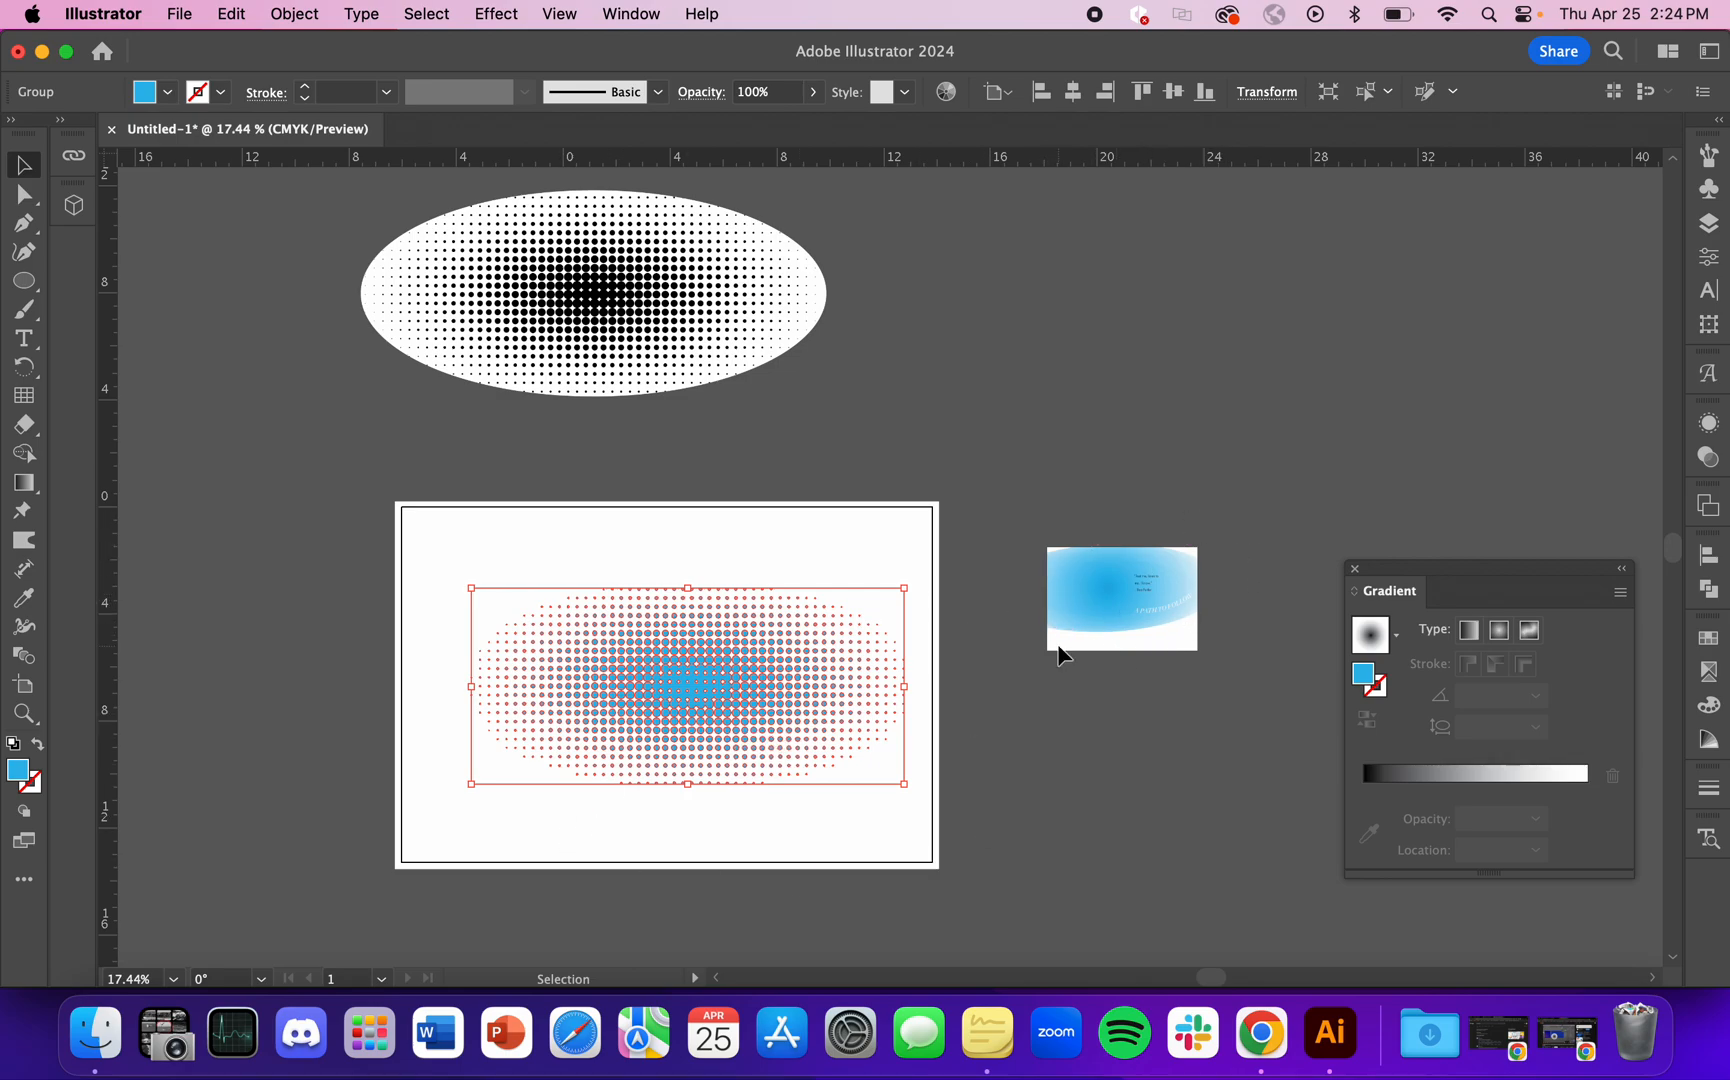
pyautogui.click(1083, 737)
pyautogui.moveTo(741, 711); pyautogui.dragTo(1126, 343)
# Step: Draw a blue ellipse about 15 in wide on the artboard and a smaller one about 11 in wide over it
pyautogui.click(22, 287)
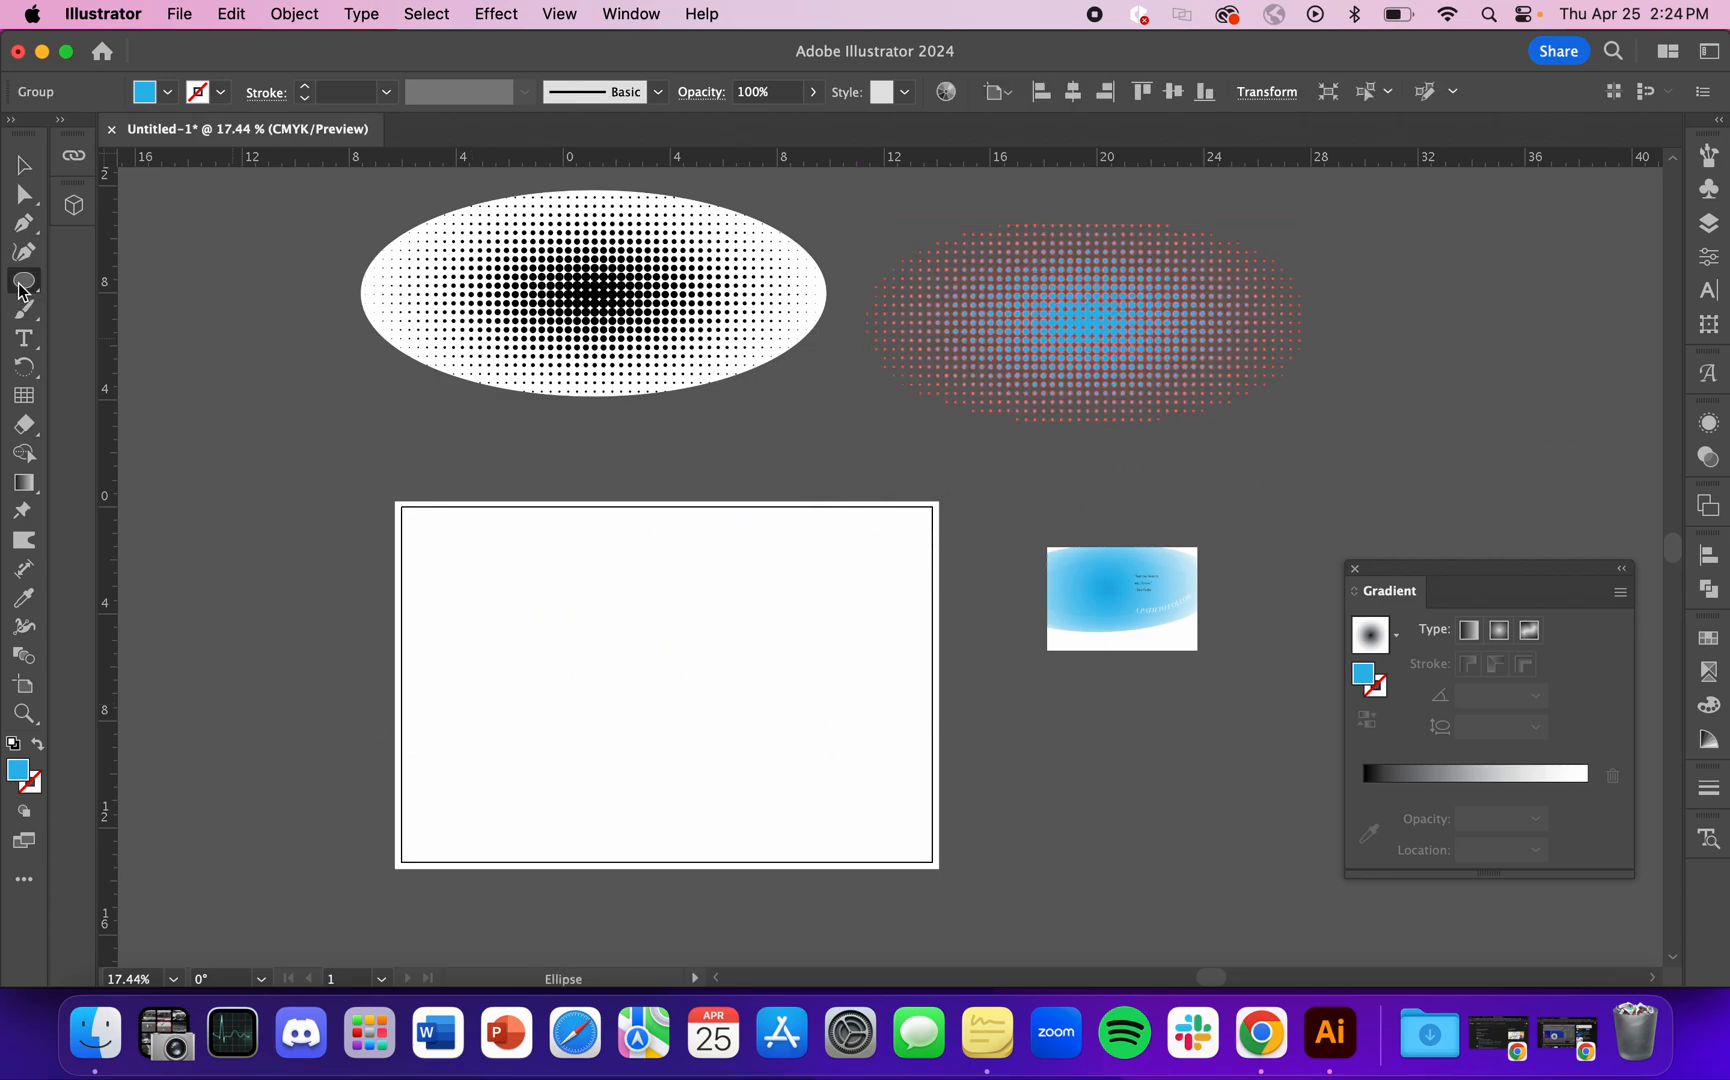
pyautogui.moveTo(481, 598); pyautogui.dragTo(895, 787)
pyautogui.moveTo(568, 657); pyautogui.dragTo(857, 771)
# Step: Adjust the smaller ellipse's size and center it inside the larger ellipse
pyautogui.scroll(3, 857, 771)
pyautogui.press('v')
pyautogui.moveTo(697, 665); pyautogui.dragTo(634, 646)
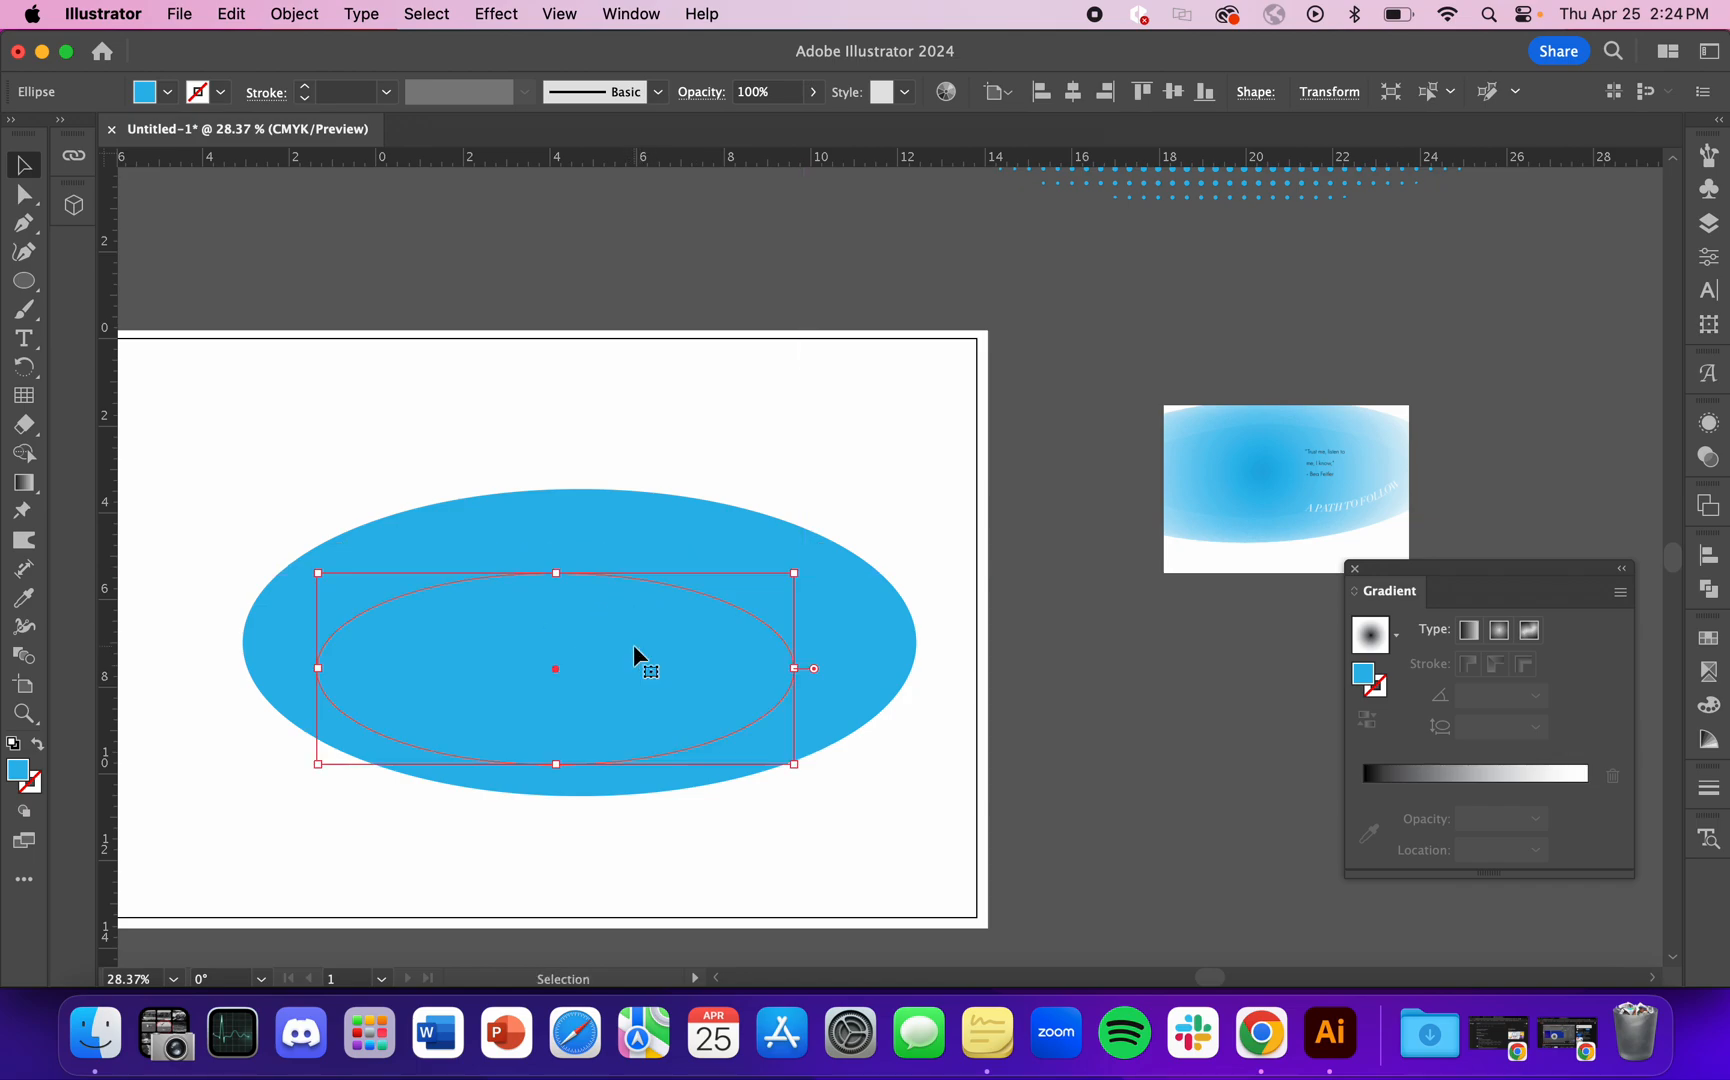
pyautogui.moveTo(317, 765); pyautogui.dragTo(508, 690)
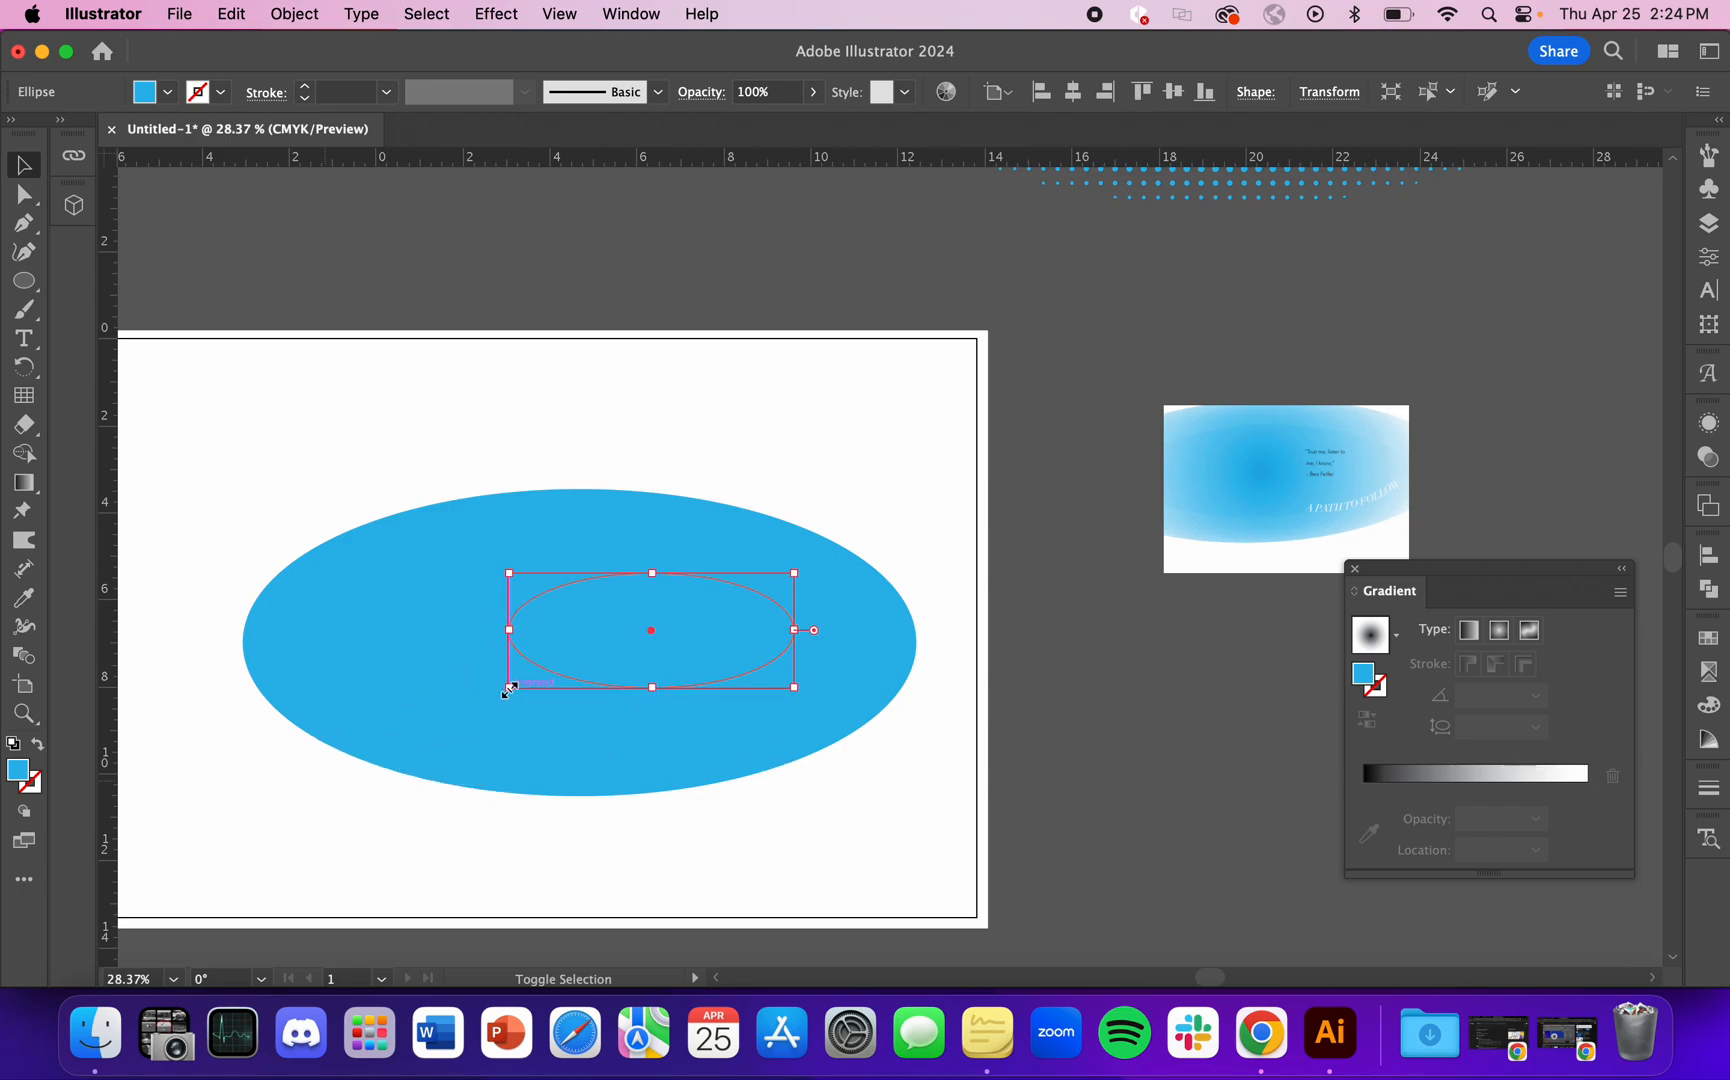
pyautogui.moveTo(728, 646); pyautogui.dragTo(649, 647)
pyautogui.click(880, 332)
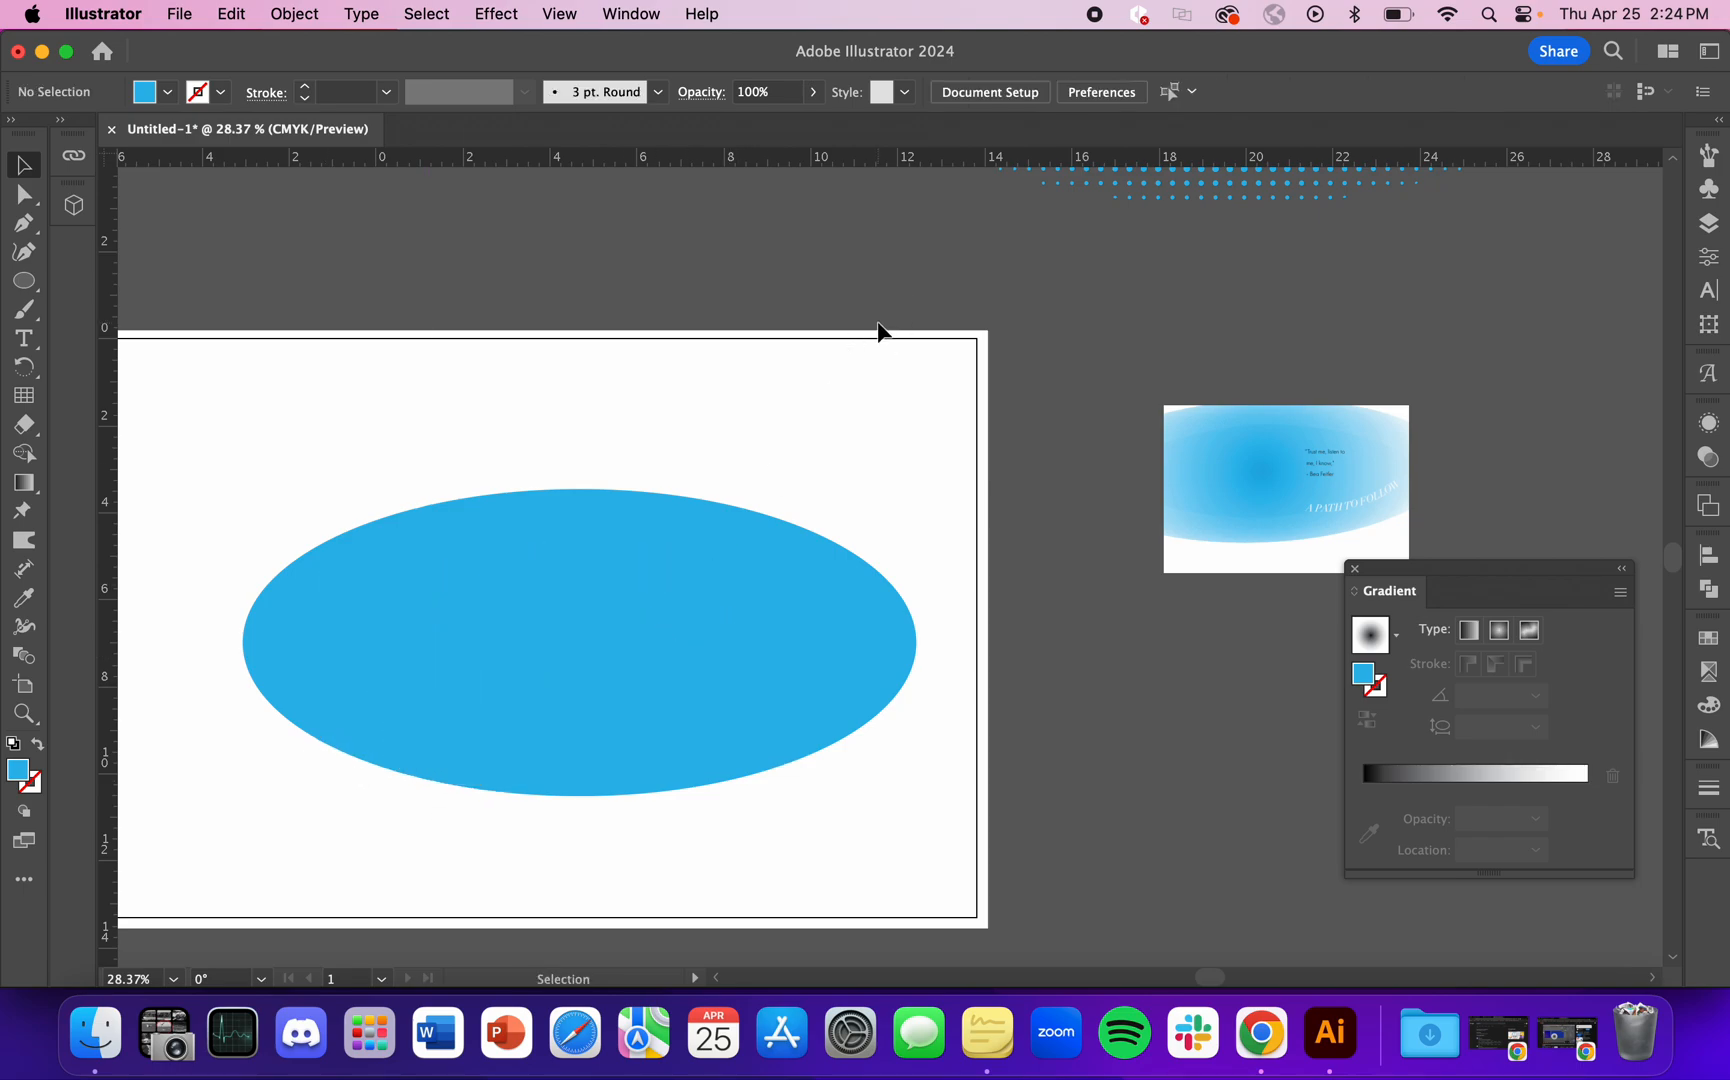
# Step: Apply a black-to-white radial gradient to the larger ellipse
pyautogui.click(799, 528)
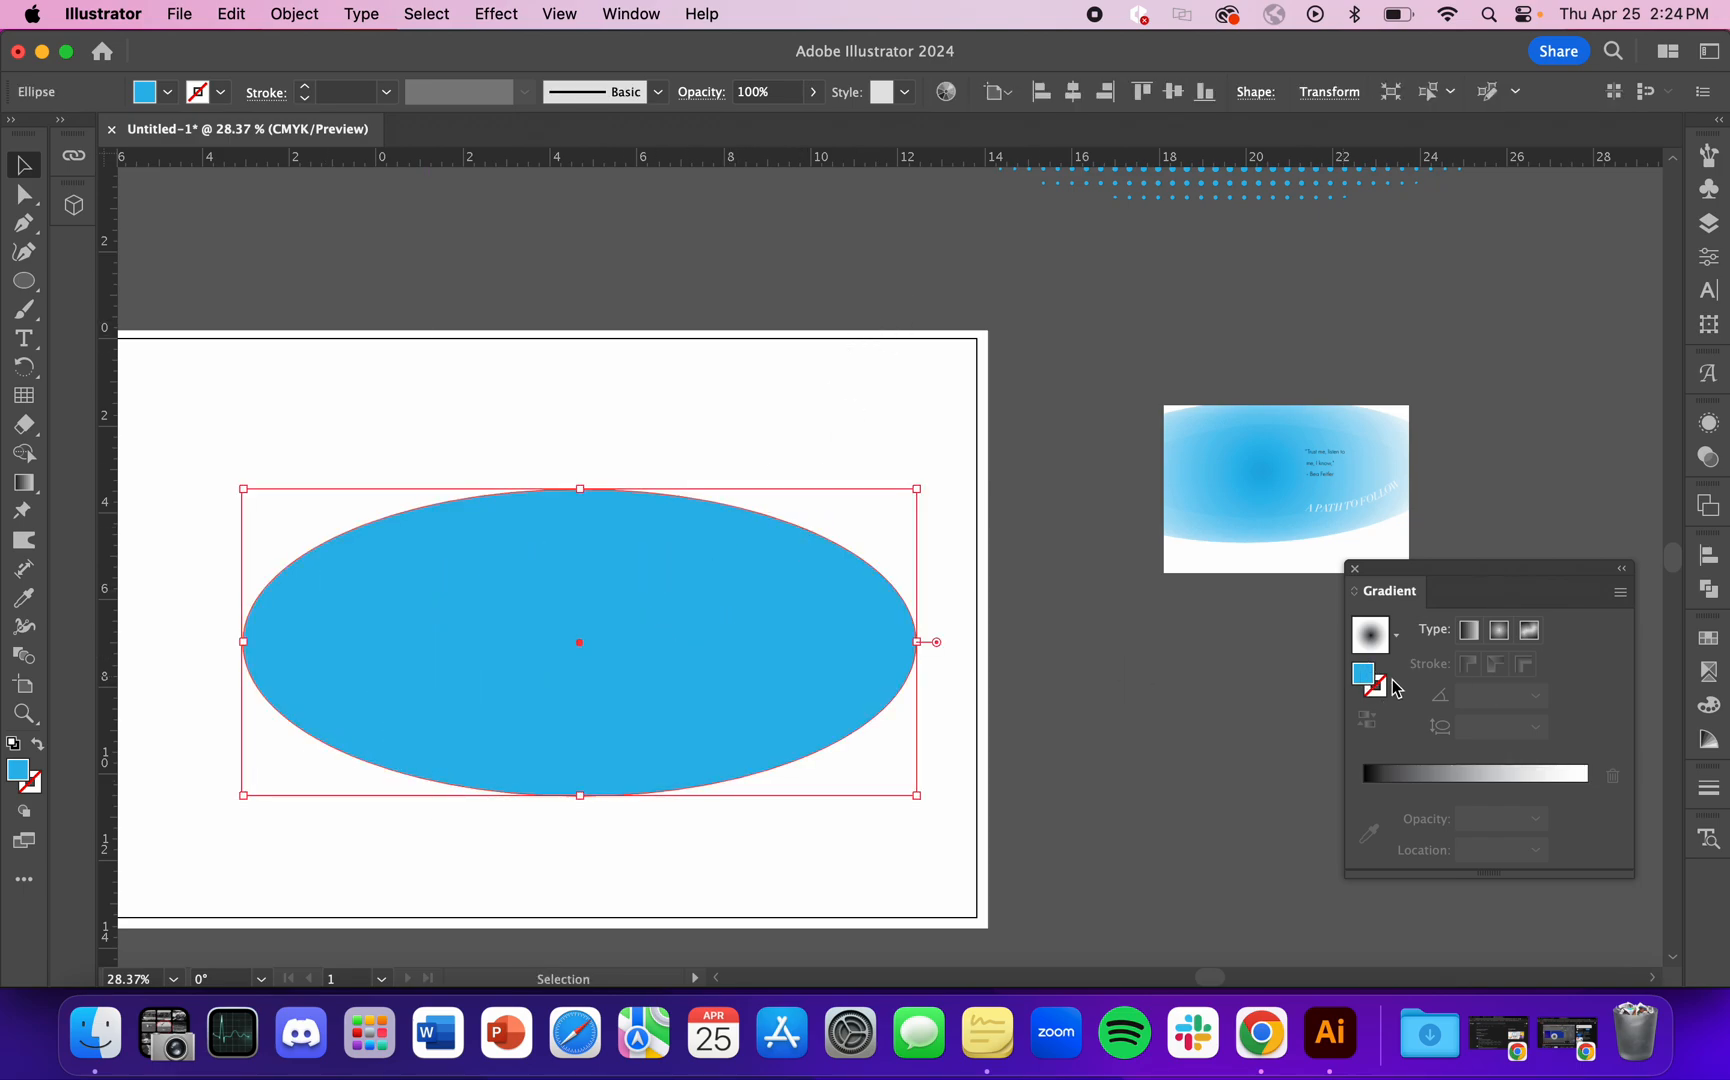
pyautogui.click(24, 484)
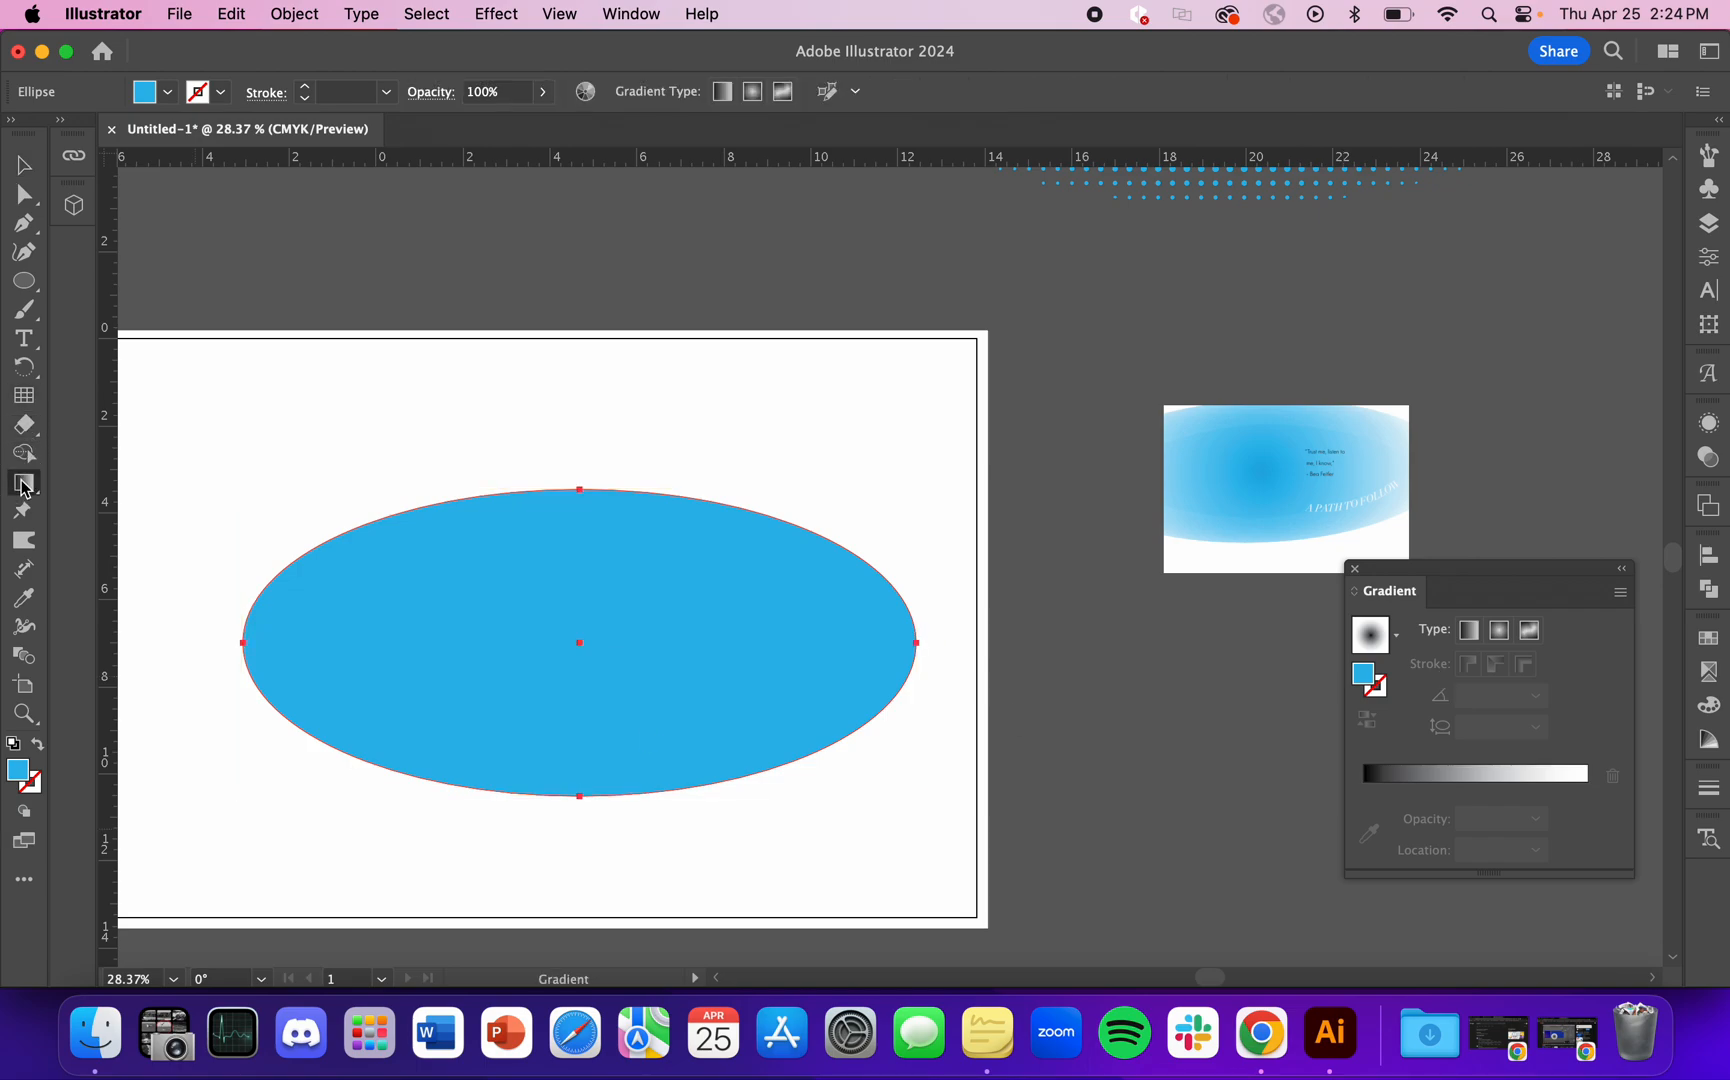
pyautogui.click(1467, 773)
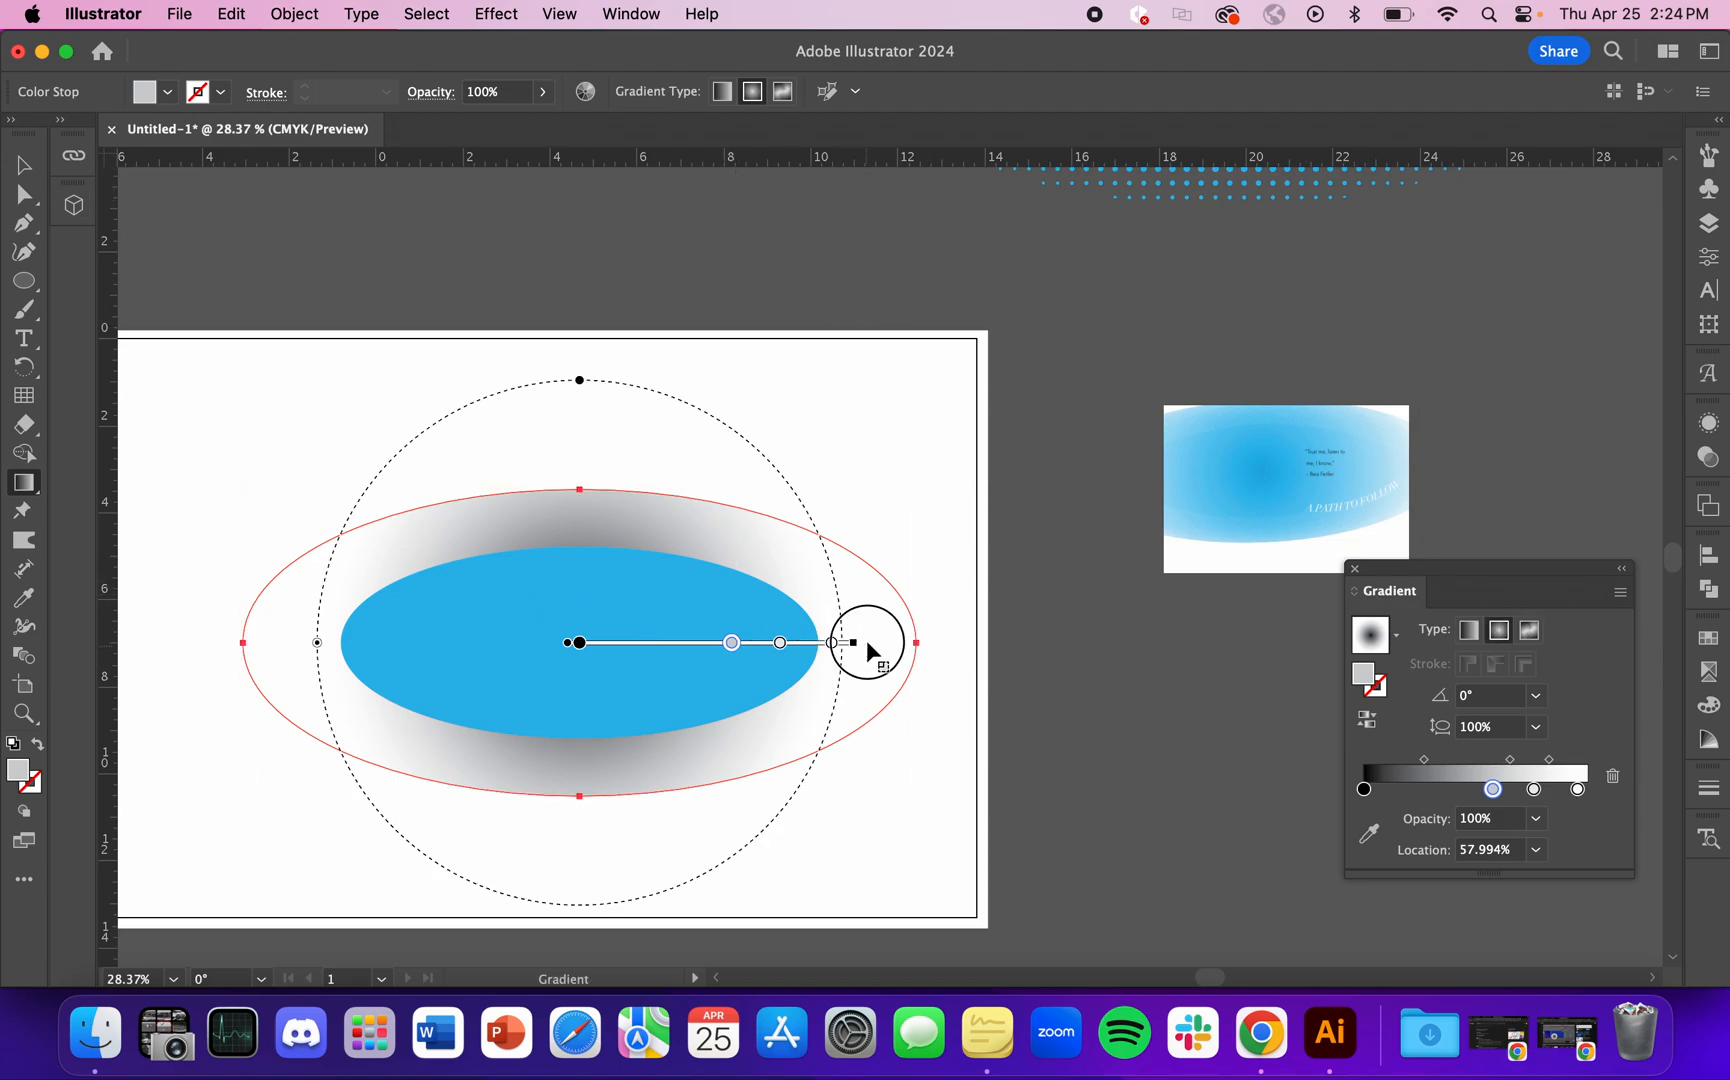
# Step: Fit the larger ellipse's radial gradient to its outline at about 46.6% aspect ratio and move the selected gray stop to about 46%
pyautogui.moveTo(853, 642); pyautogui.dragTo(972, 642)
pyautogui.moveTo(580, 262); pyautogui.dragTo(586, 466)
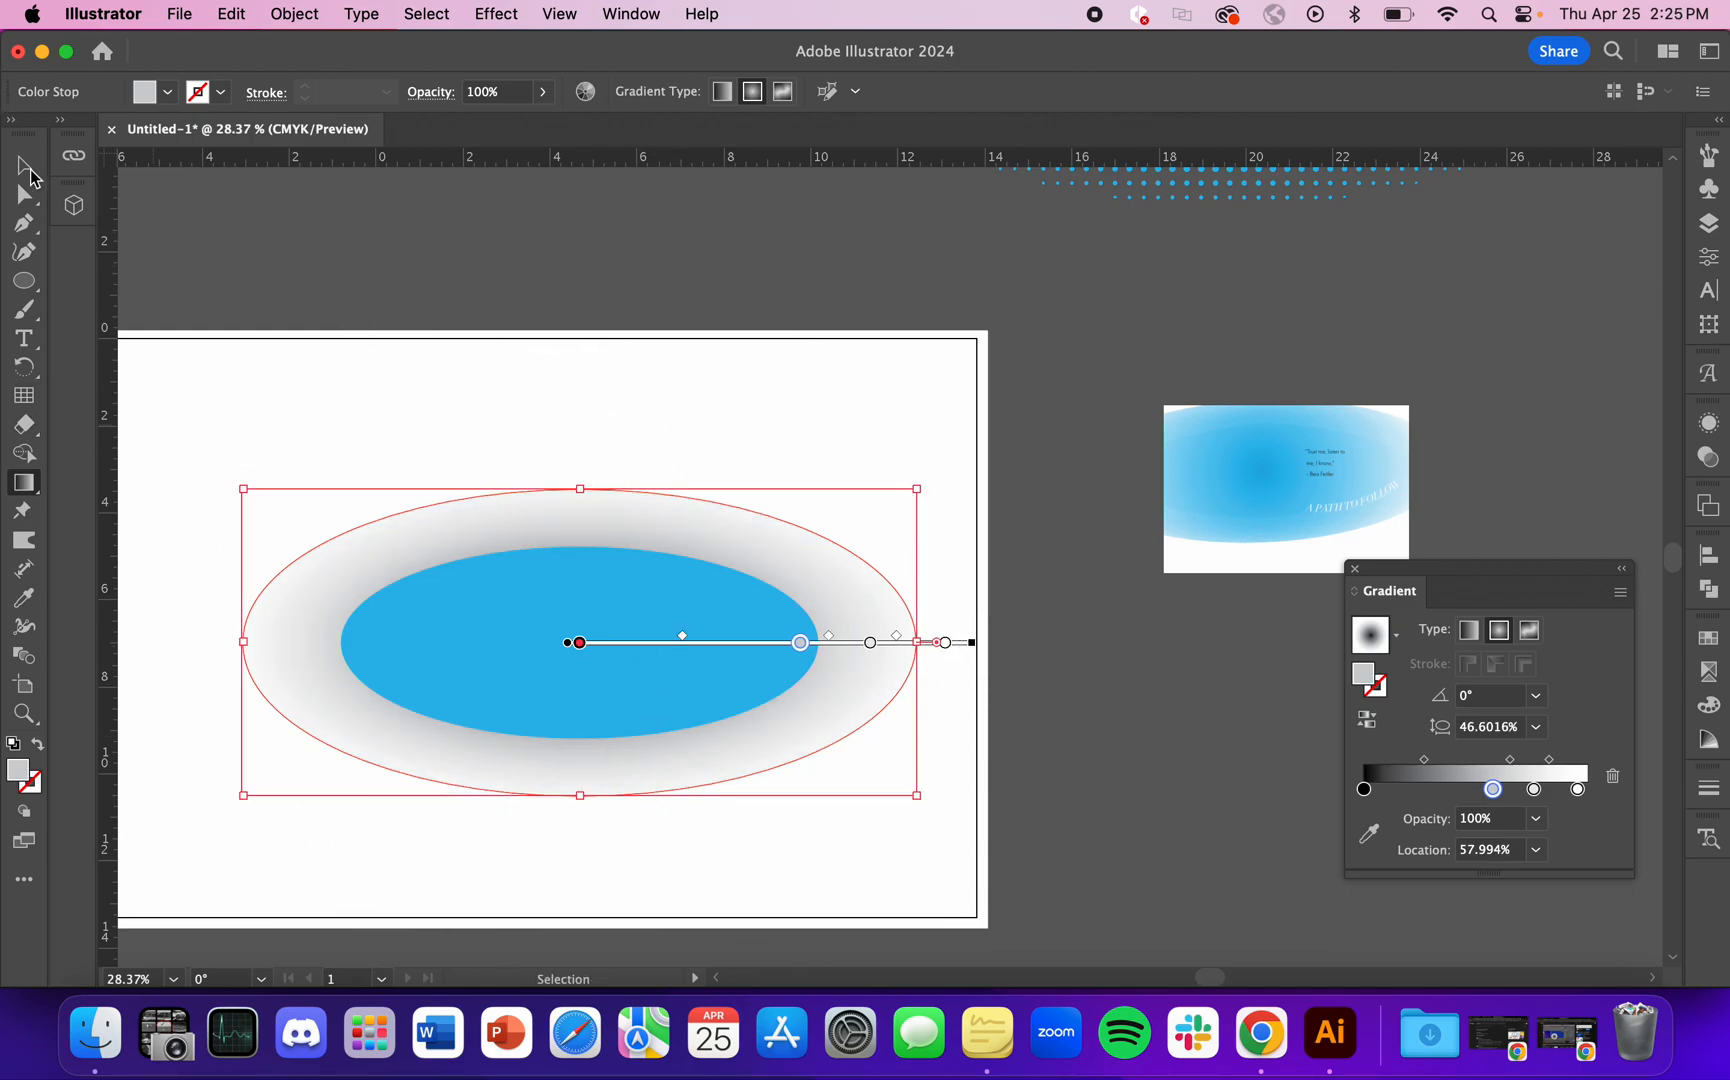
pyautogui.moveTo(1493, 790); pyautogui.dragTo(1466, 790)
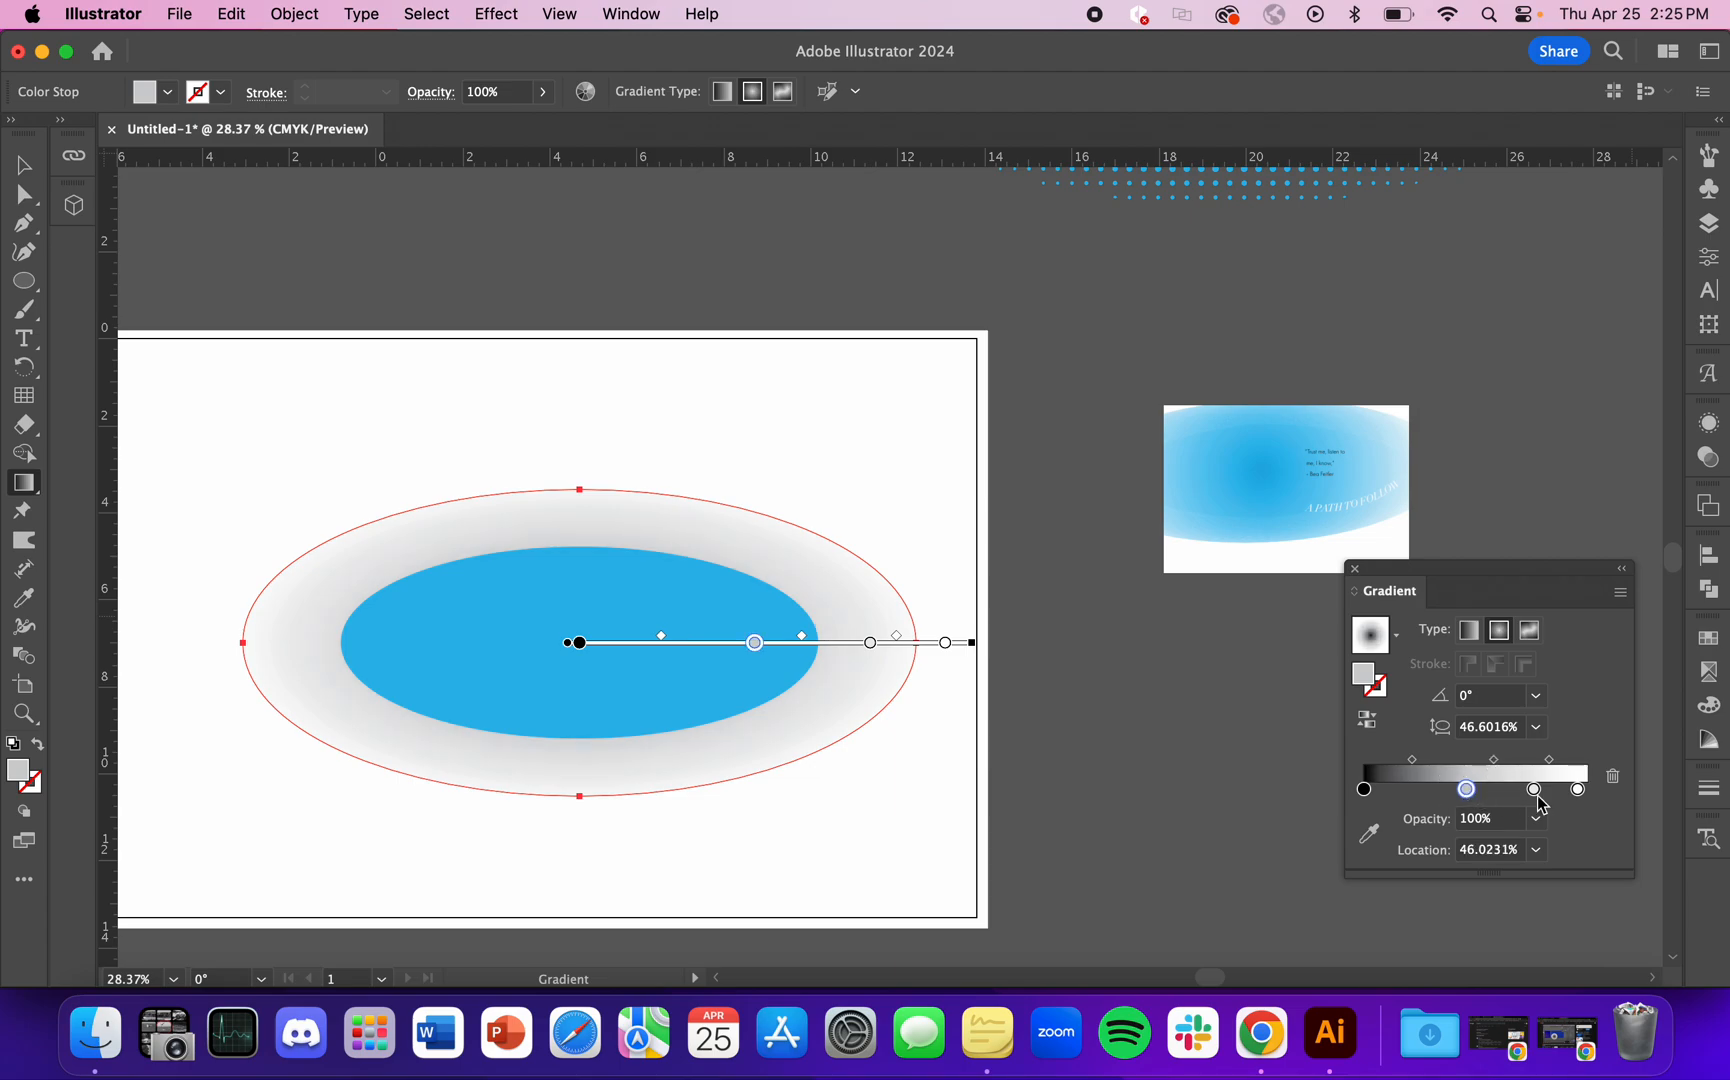
# Step: Delete the two intermediate gray stops from the larger ellipse's gradient and move the black stop to about 28%
pyautogui.press('Delete')
pyautogui.click(1534, 790)
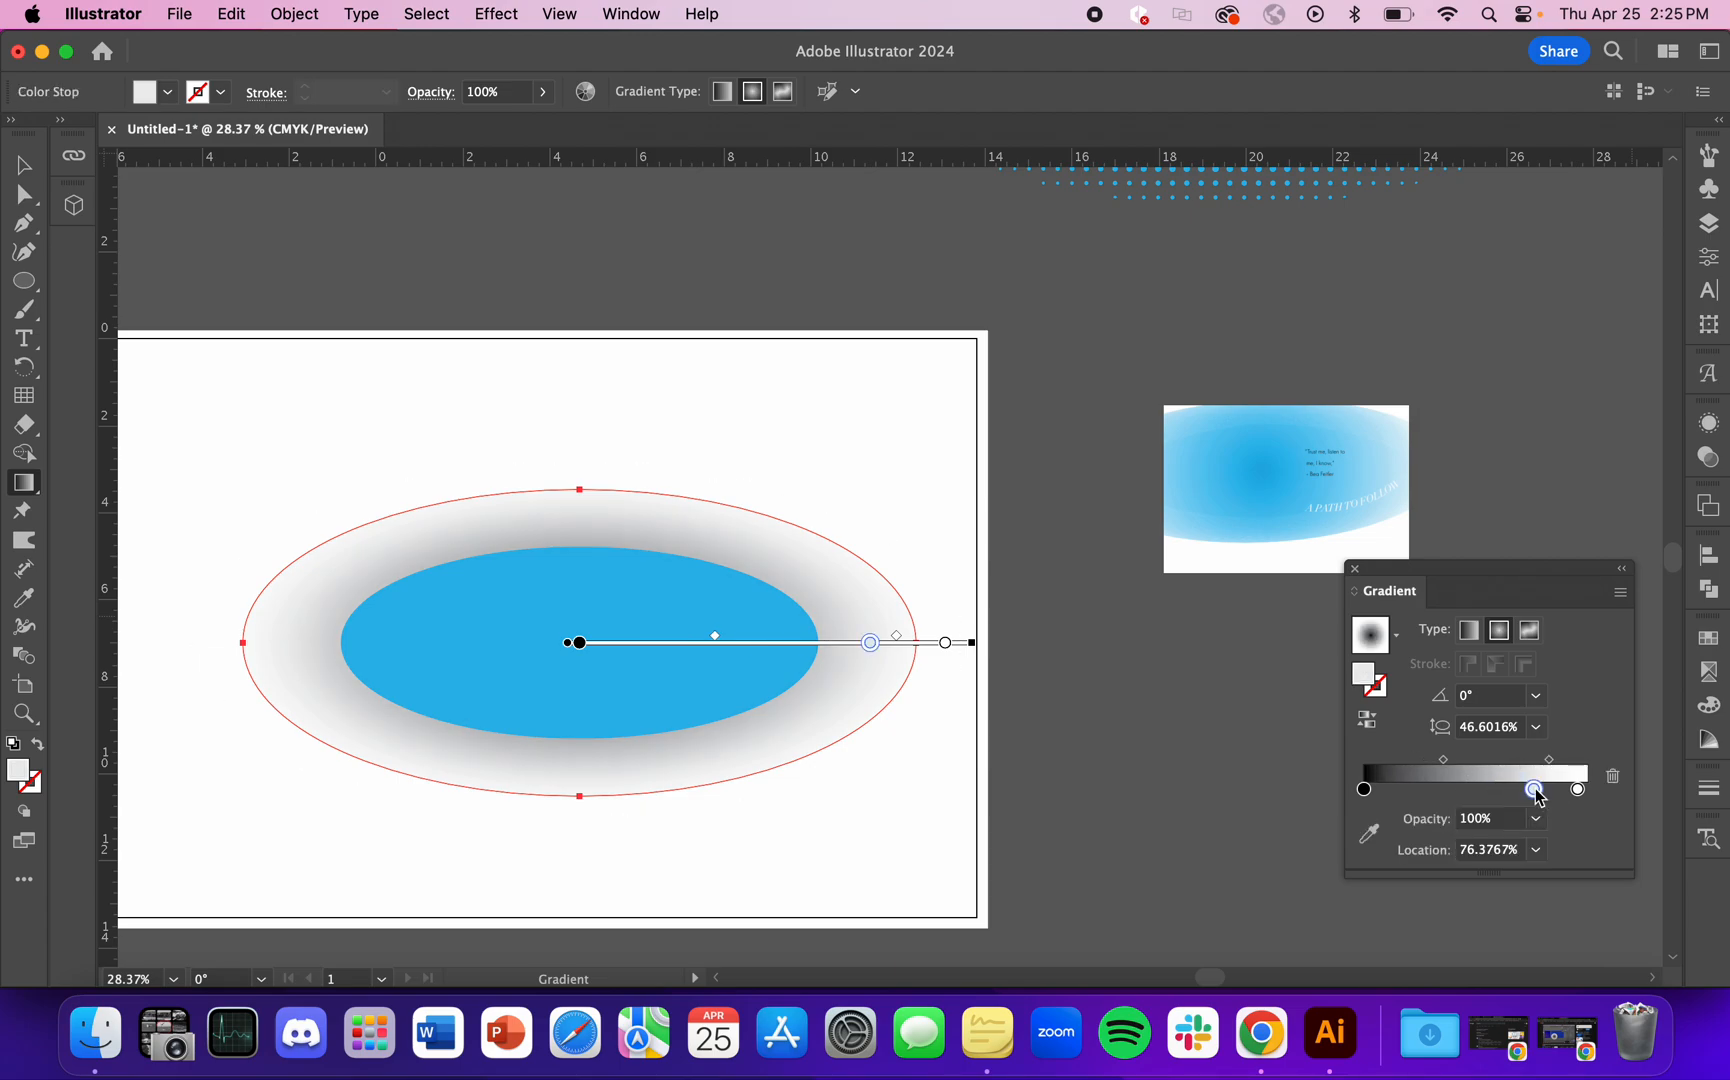
pyautogui.press('Delete')
pyautogui.click(1363, 791)
pyautogui.moveTo(1363, 791); pyautogui.dragTo(1426, 791)
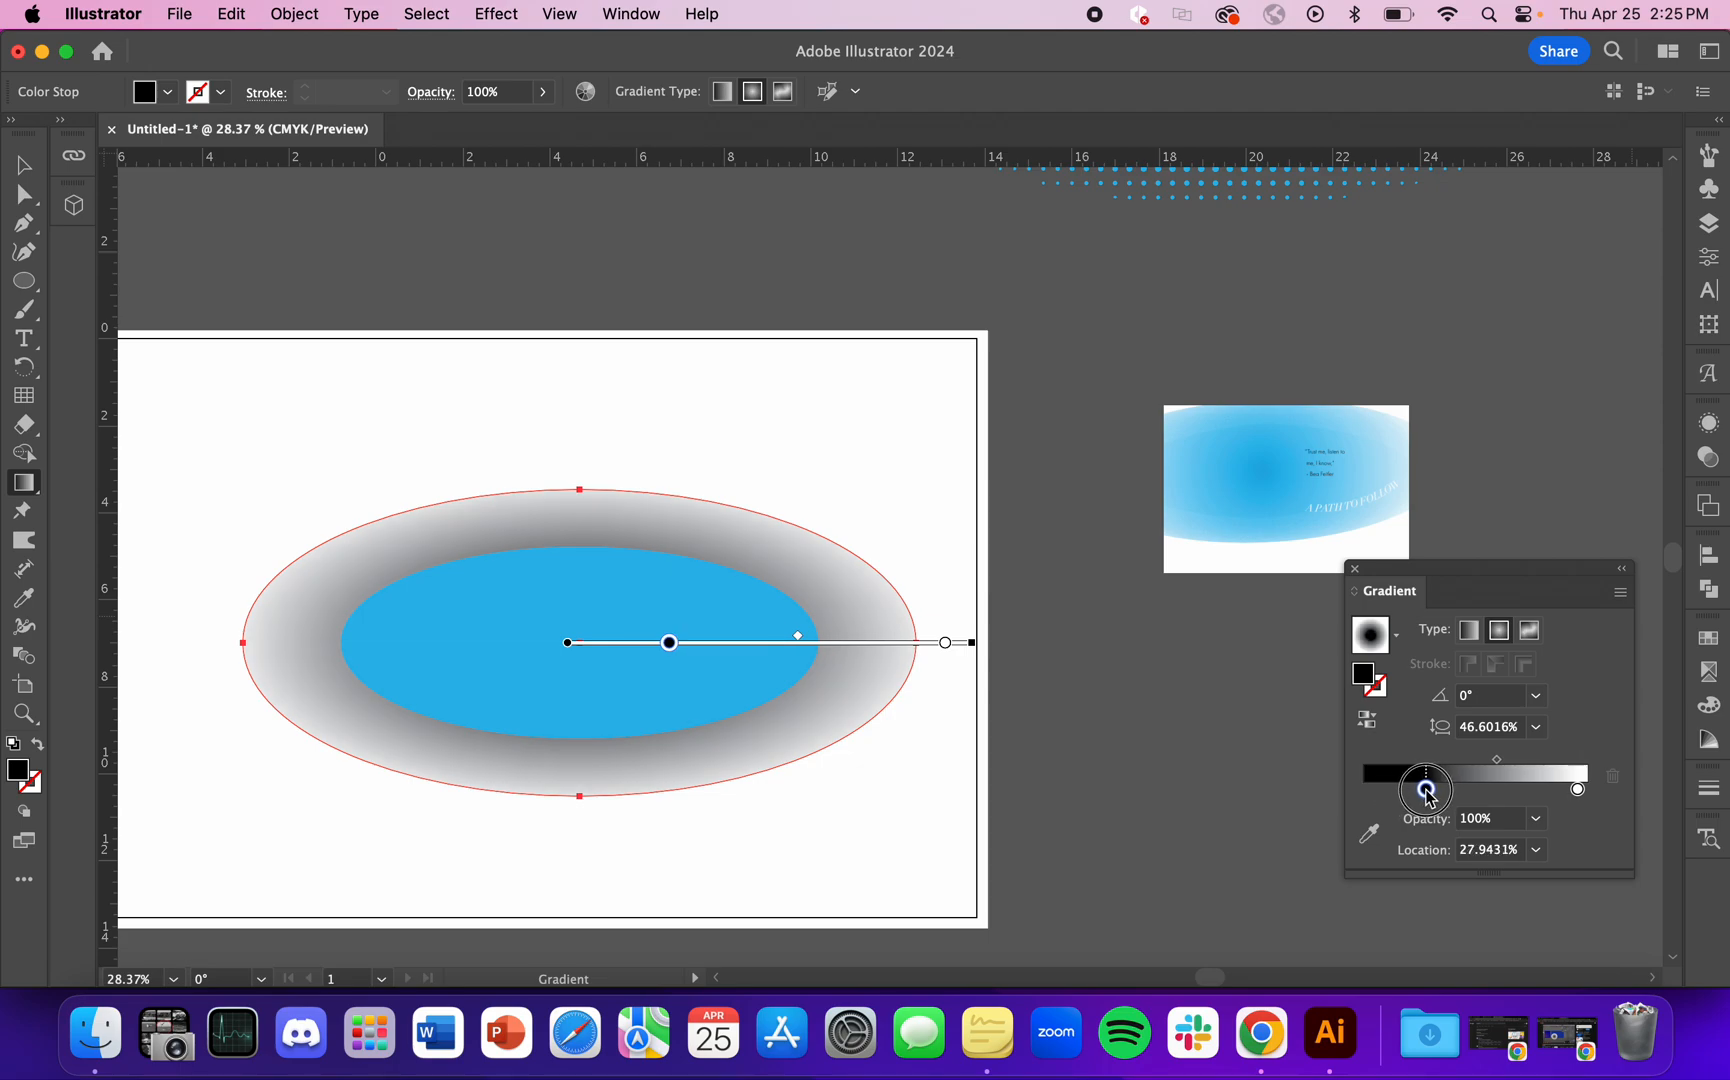
pyautogui.click(24, 165)
pyautogui.click(395, 268)
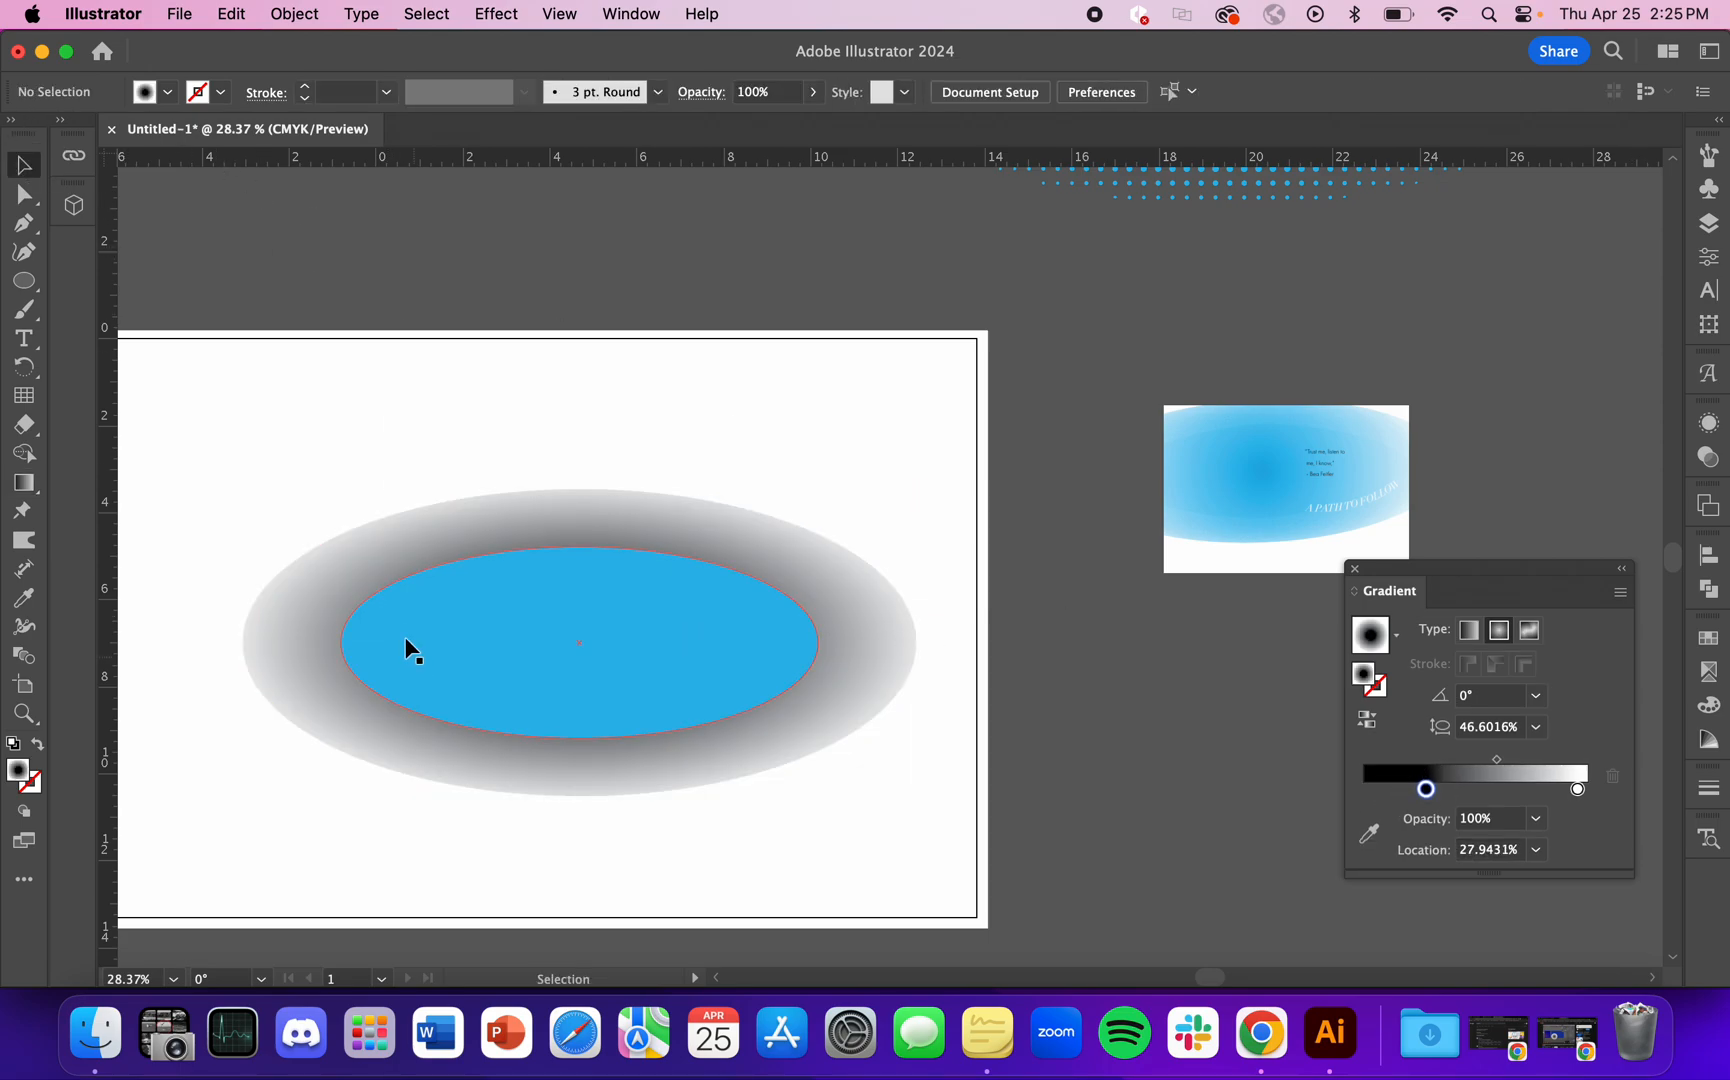
# Step: Apply a radial gradient to the middle ellipse and move its intermediate stop to about 60%
pyautogui.click(409, 656)
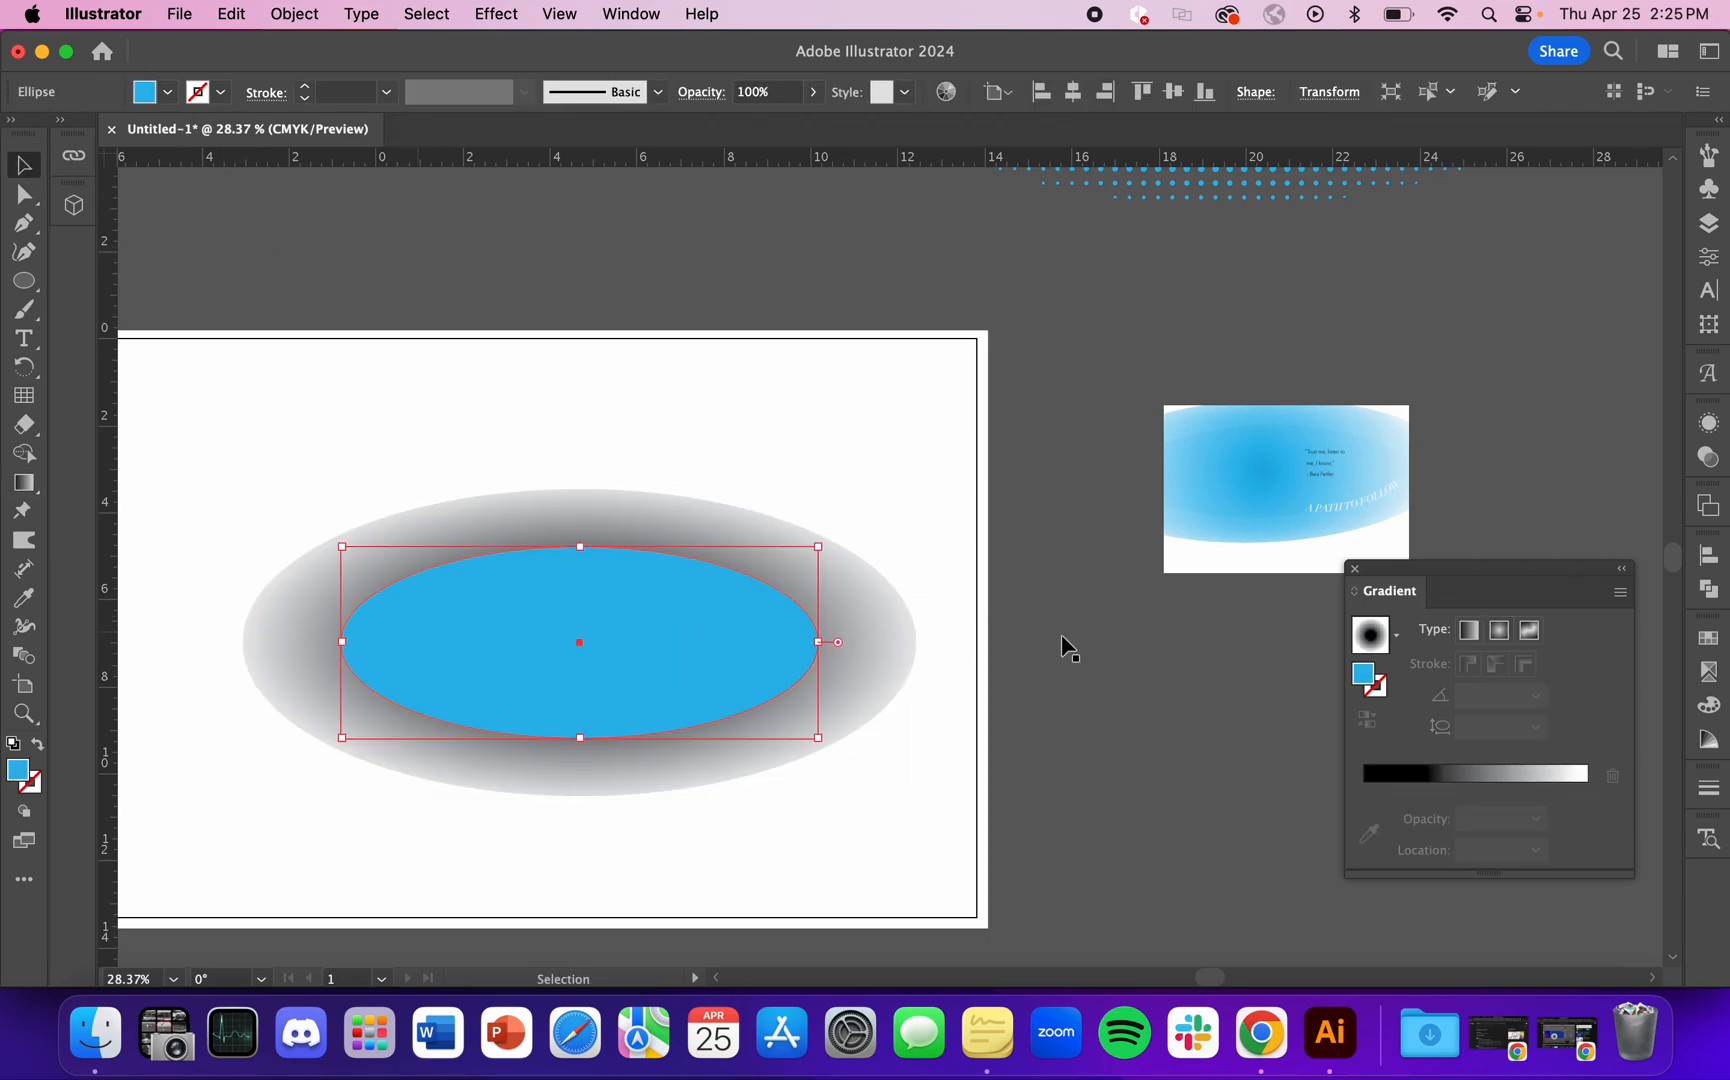
pyautogui.click(1507, 632)
pyautogui.moveTo(1428, 819); pyautogui.dragTo(1365, 818)
pyautogui.click(1545, 818)
pyautogui.moveTo(1545, 818)
pyautogui.mouseDown()
pyautogui.moveTo(1530, 819)
pyautogui.moveTo(1557, 825)
pyautogui.moveTo(1498, 819)
pyautogui.mouseUp()
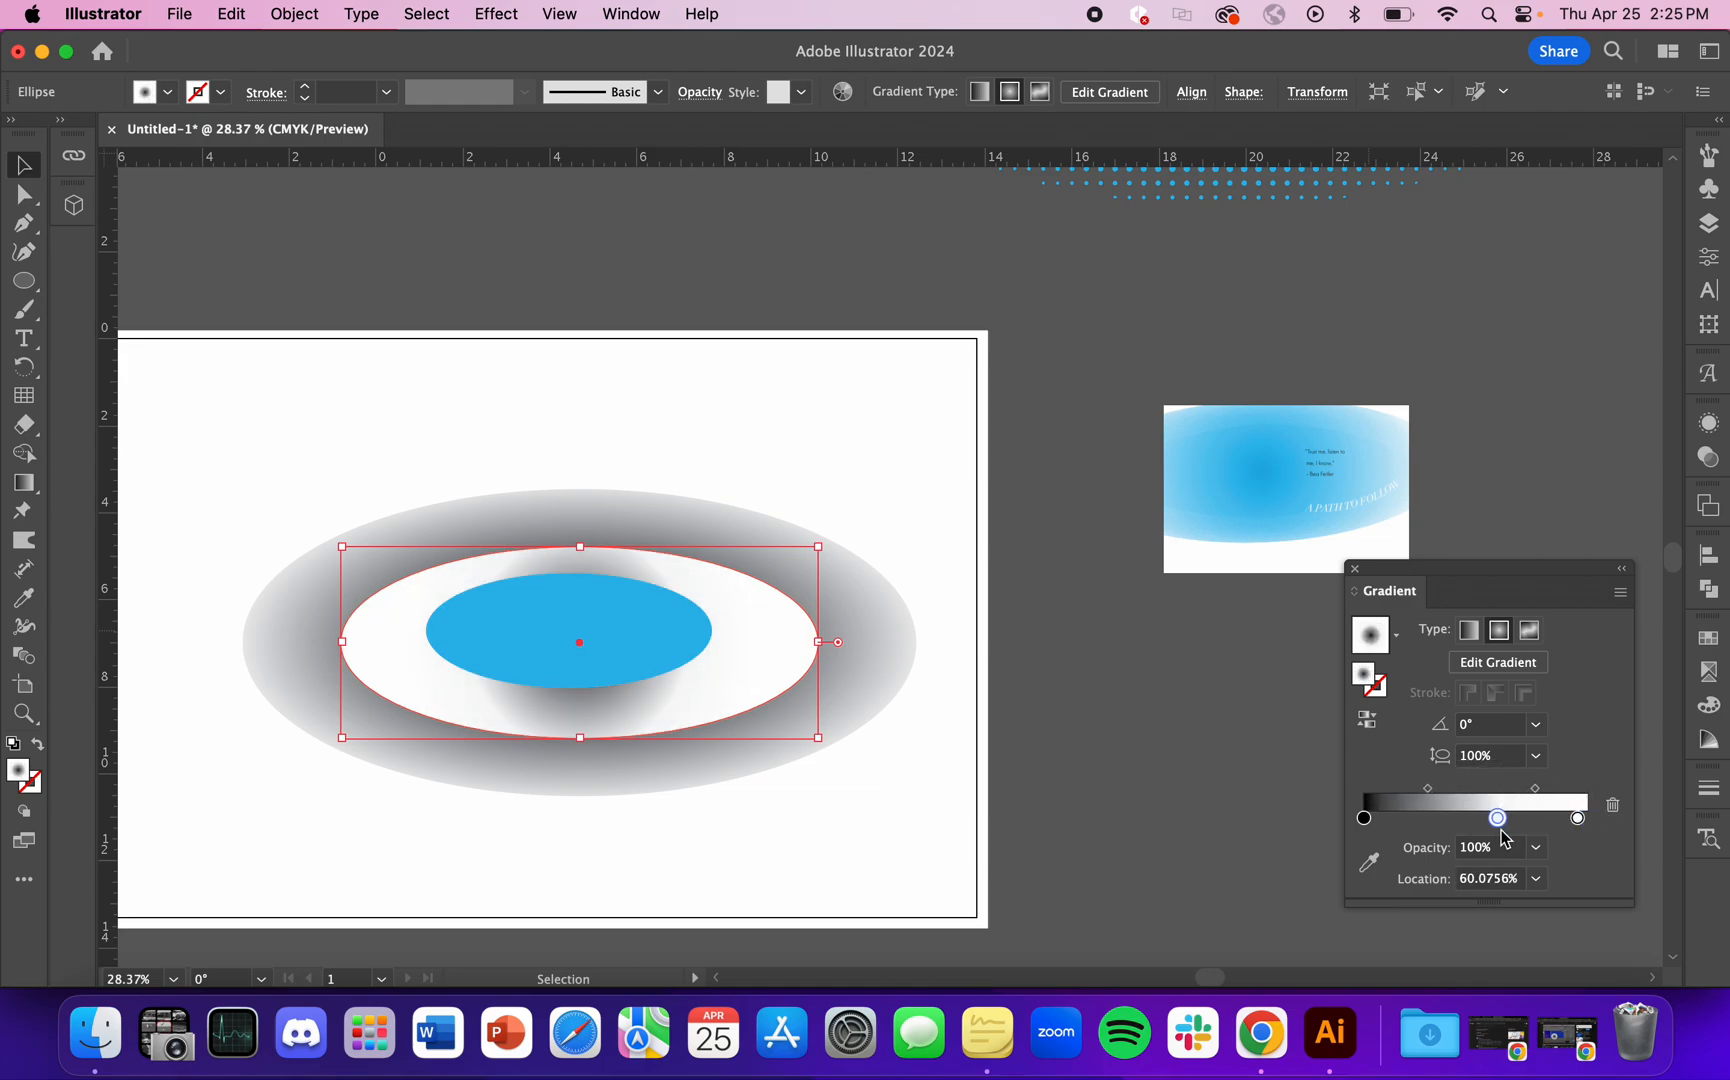
pyautogui.press('Delete')
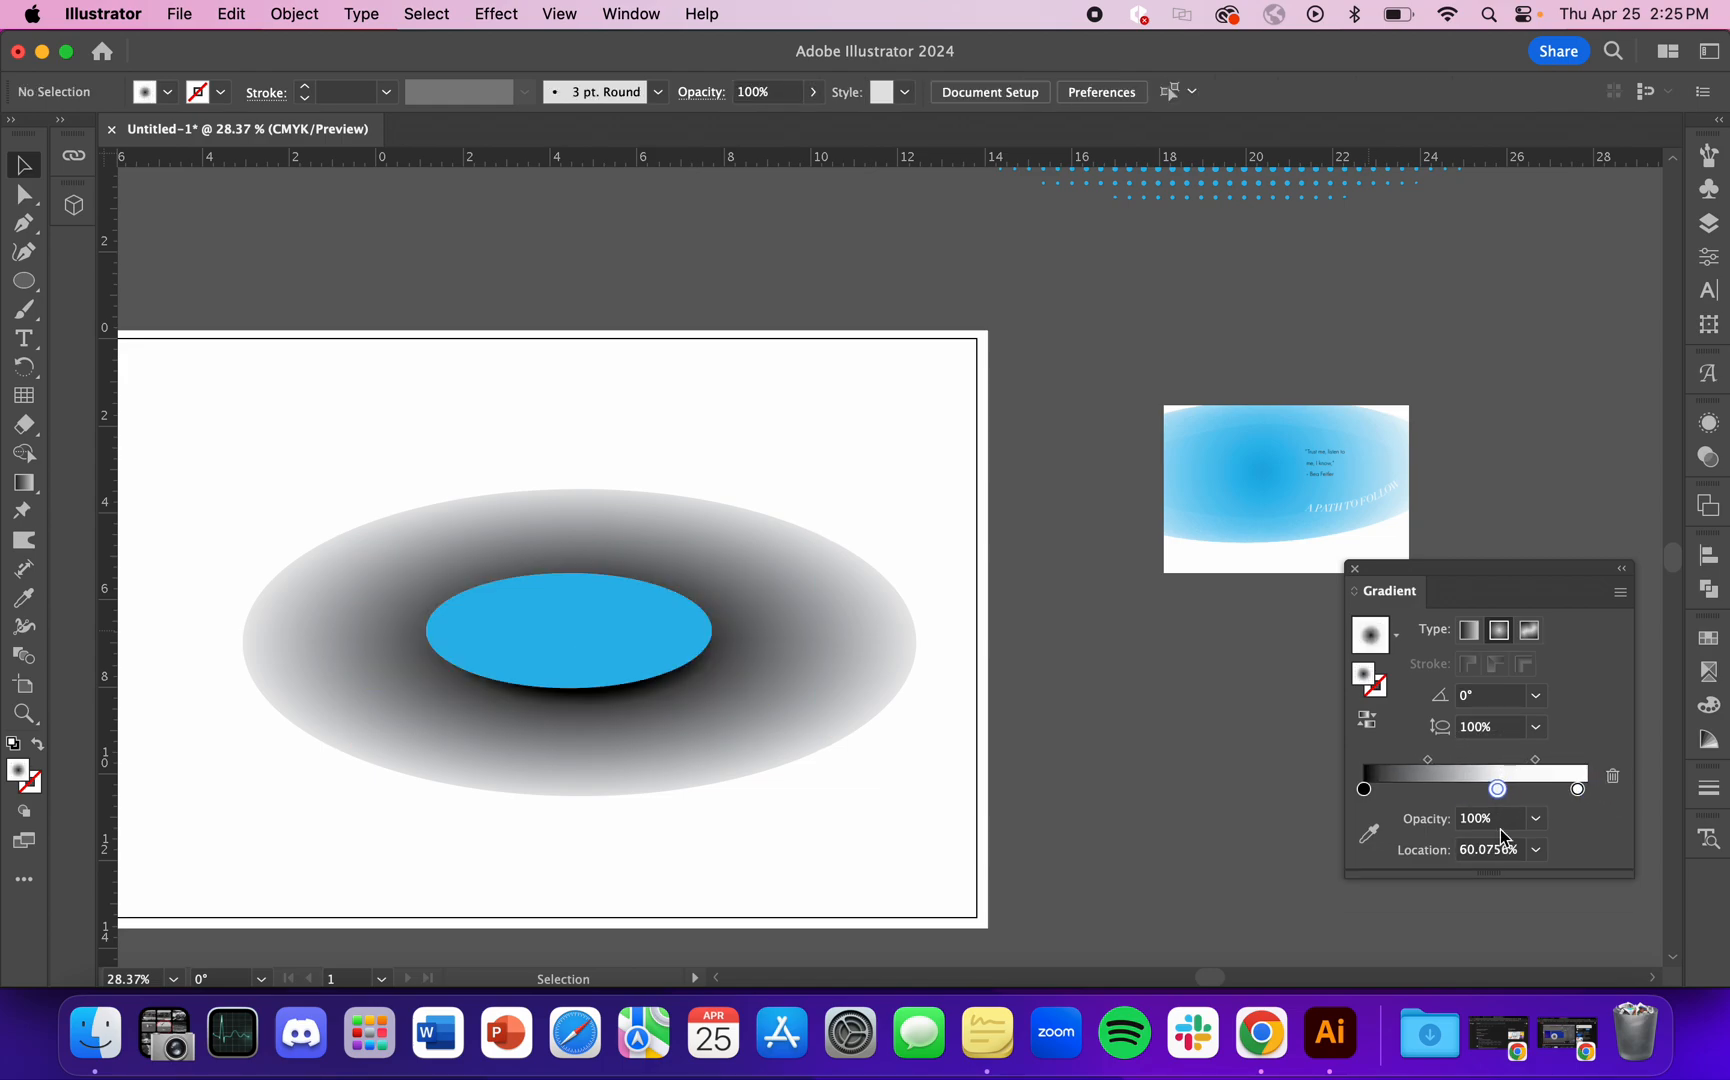
pyautogui.click(1612, 776)
pyautogui.moveTo(1462, 760)
pyautogui.mouseDown()
pyautogui.moveTo(1502, 760)
pyautogui.moveTo(1470, 760)
pyautogui.mouseUp()
pyautogui.press('super+z')
pyautogui.press('super+z')
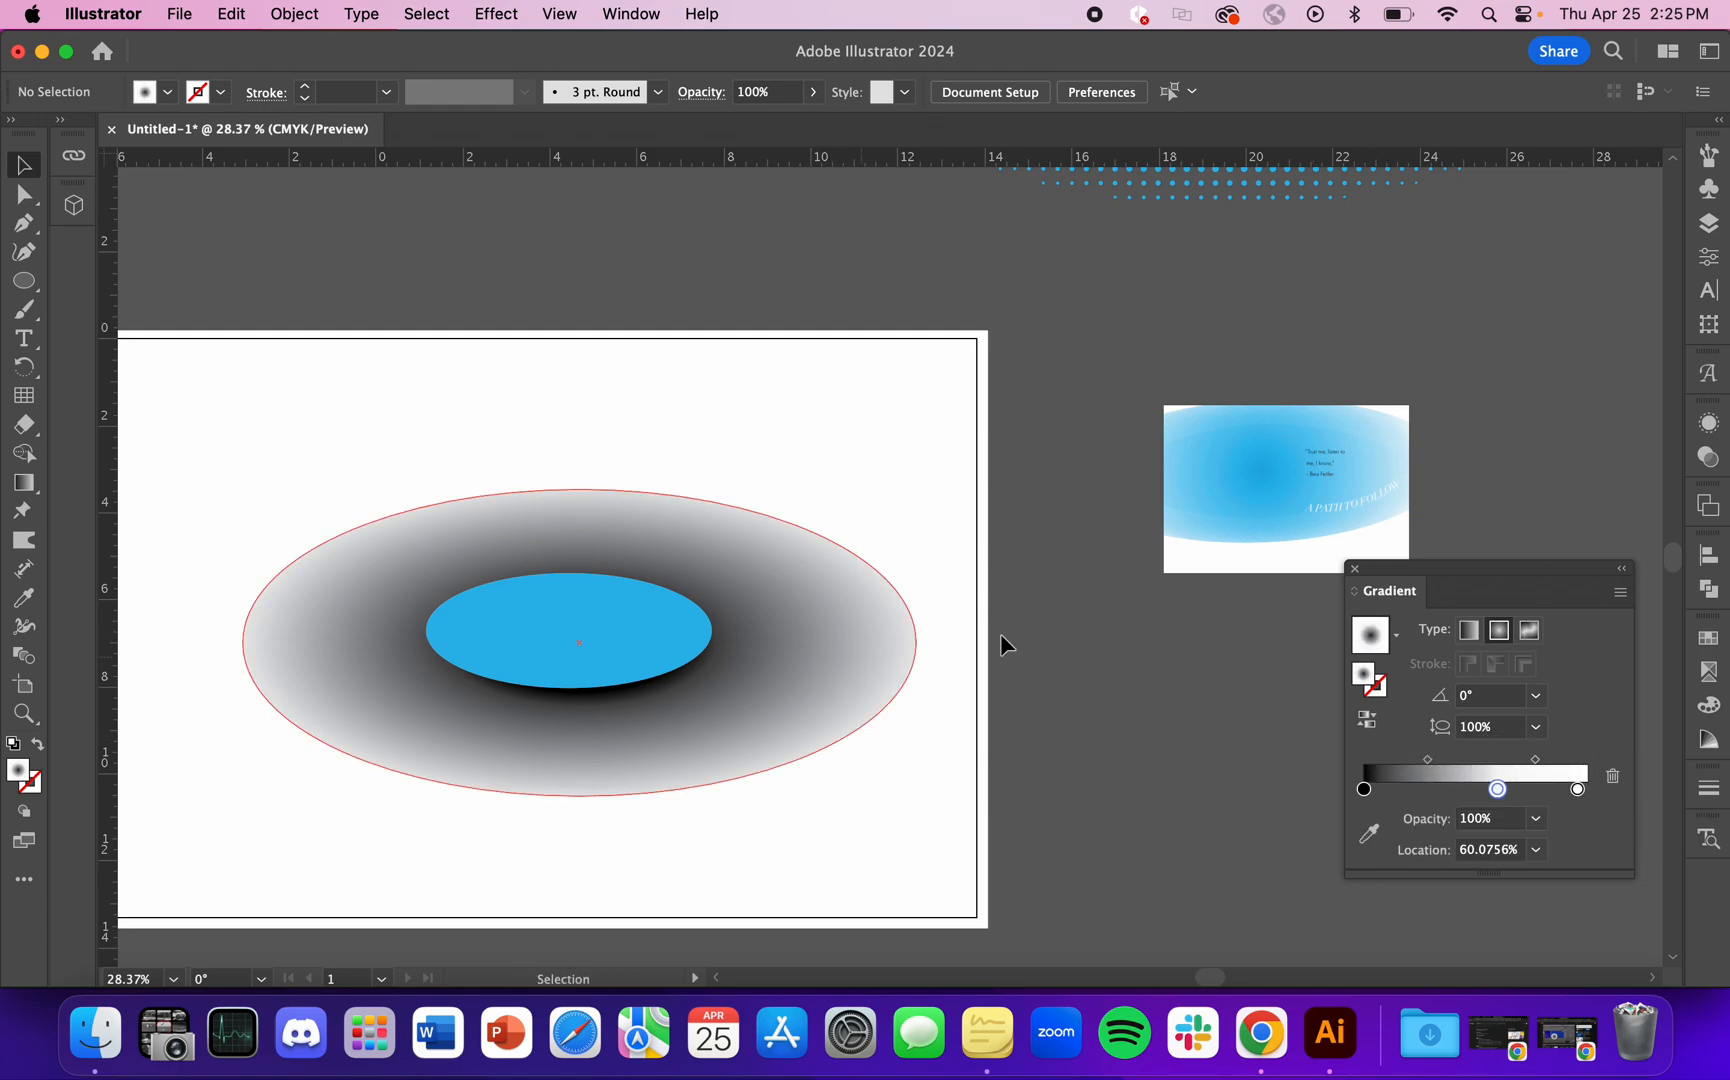
pyautogui.press('super+z')
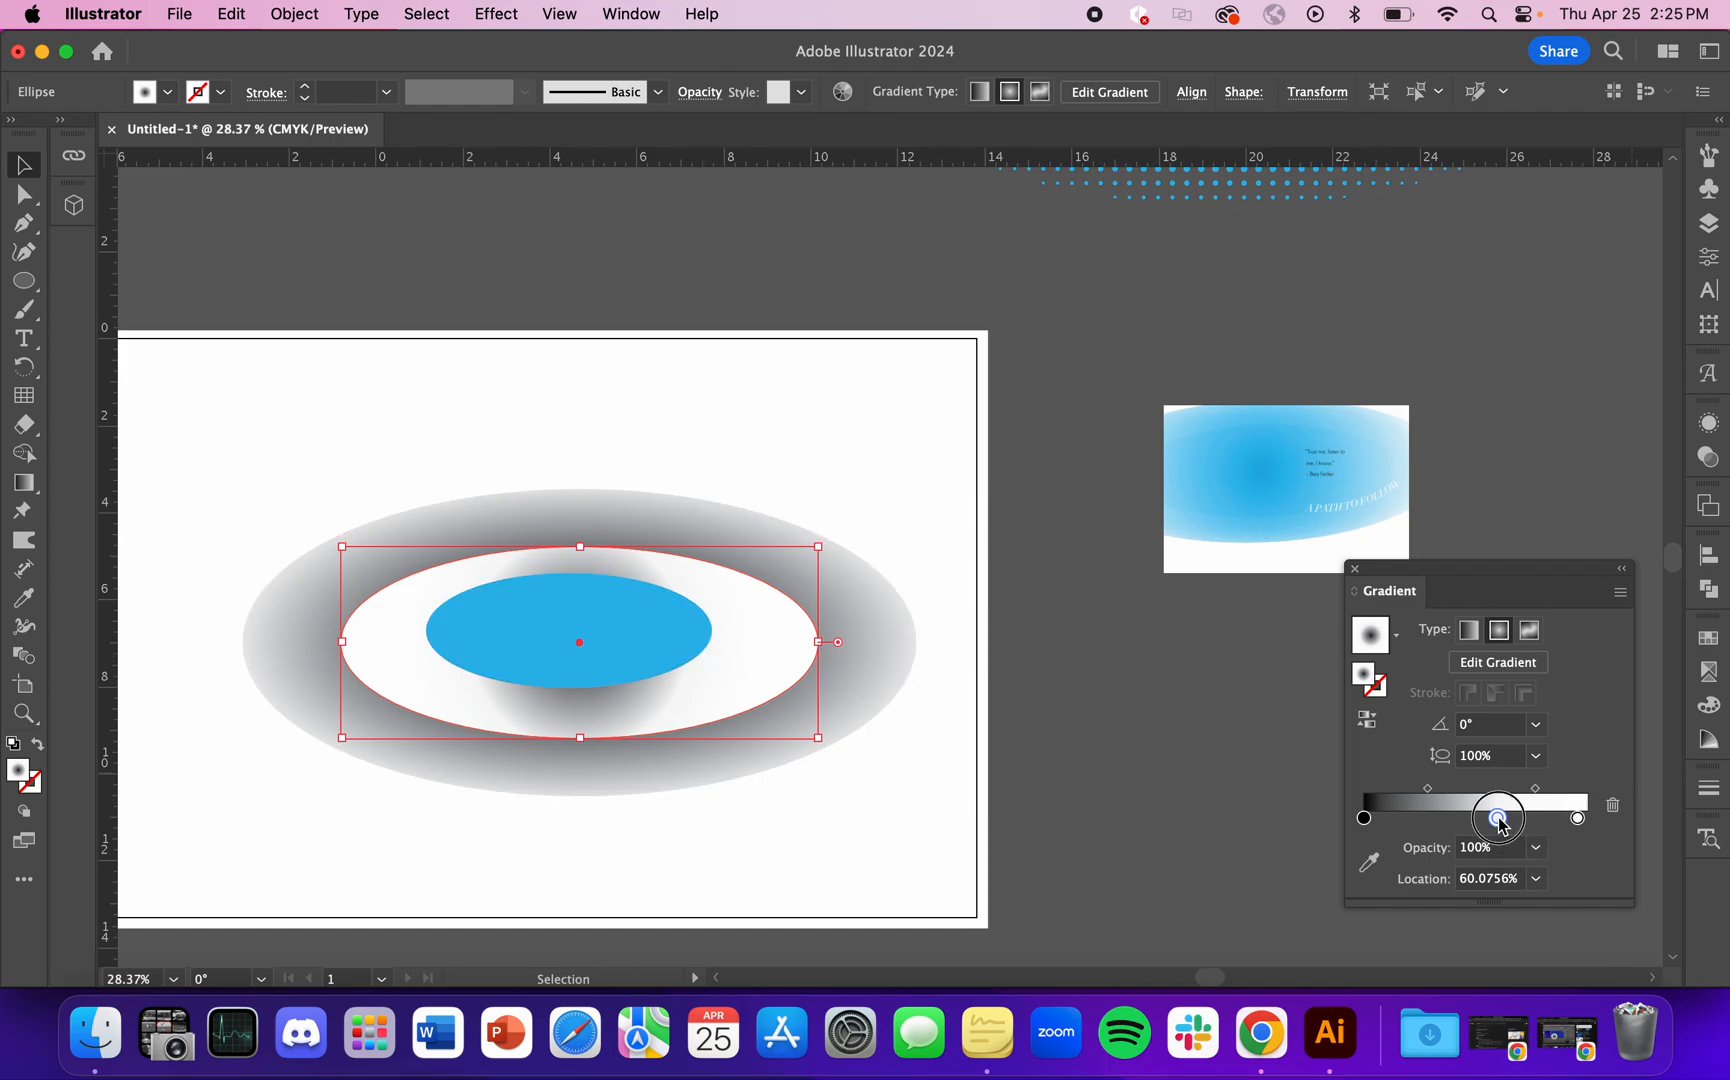
# Step: Delete the intermediate stop from the middle ellipse's gradient and shift the gradient midpoint to about 79.5%
pyautogui.click(1612, 805)
pyautogui.moveTo(1468, 793); pyautogui.dragTo(1534, 790)
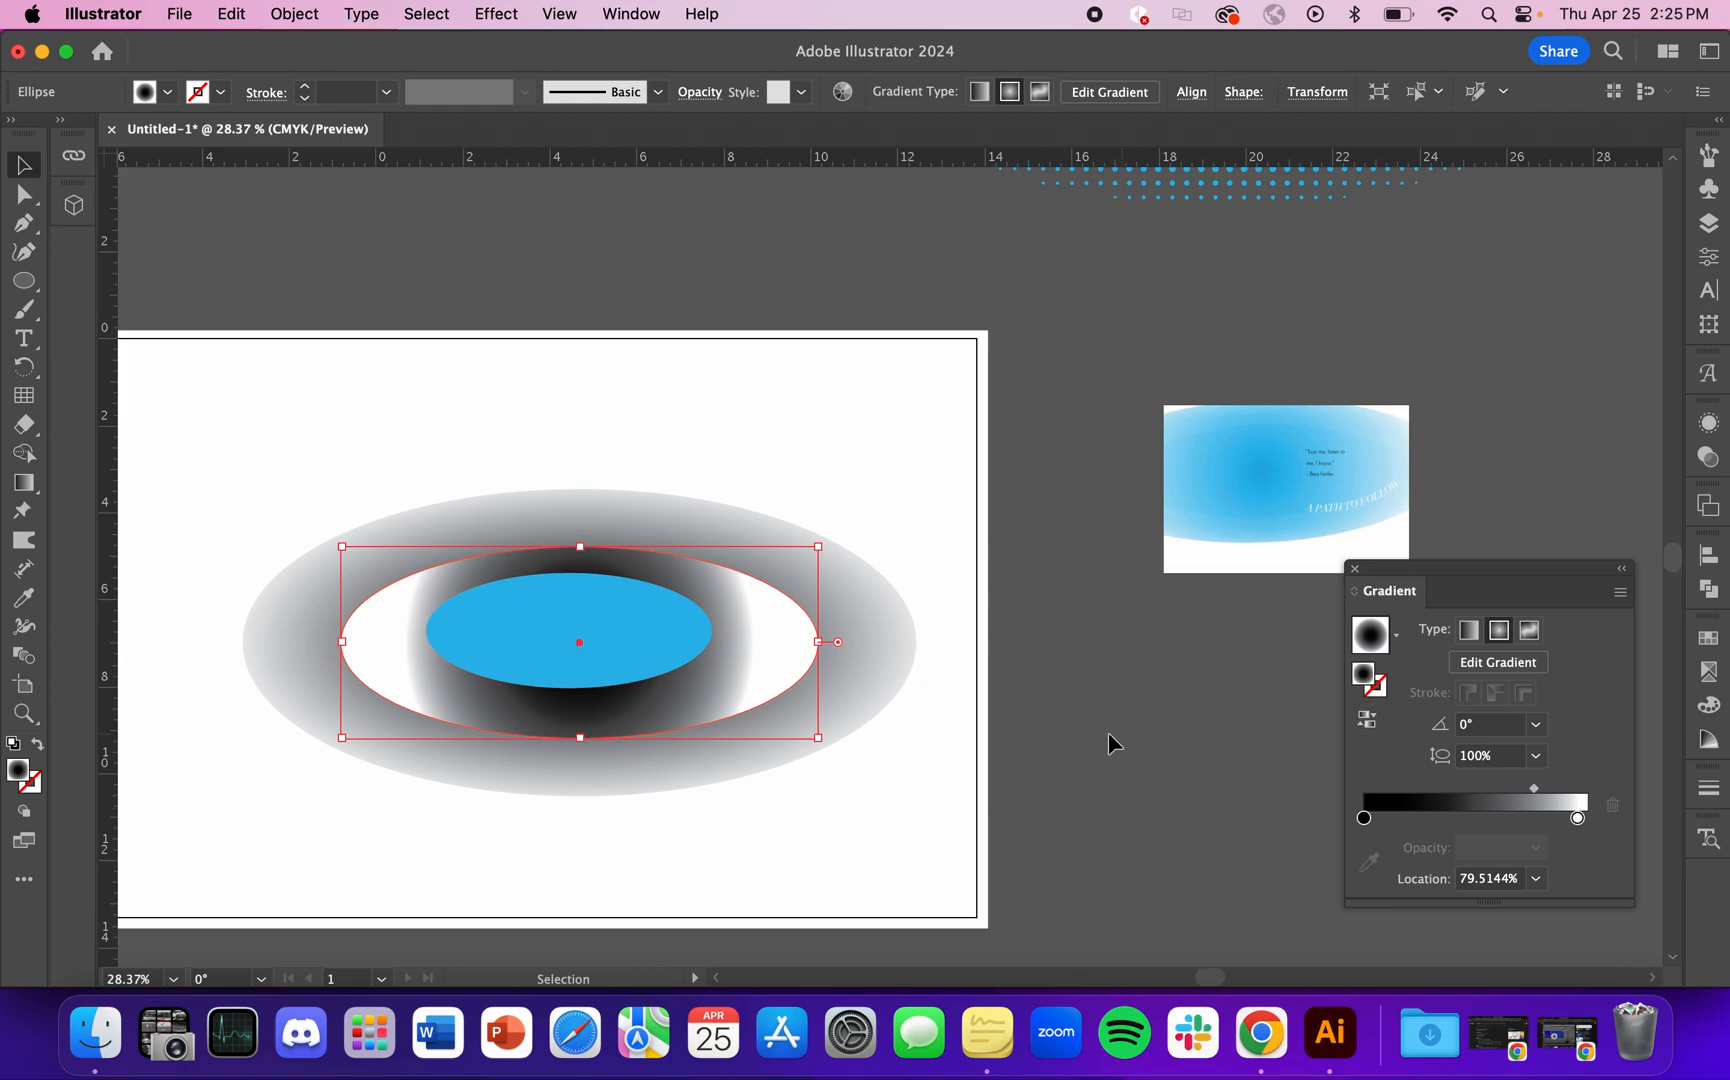
# Step: Fit the middle ellipse's radial gradient to its outline at about 56.7% aspect ratio and set the white stop at 100%
pyautogui.click(1532, 677)
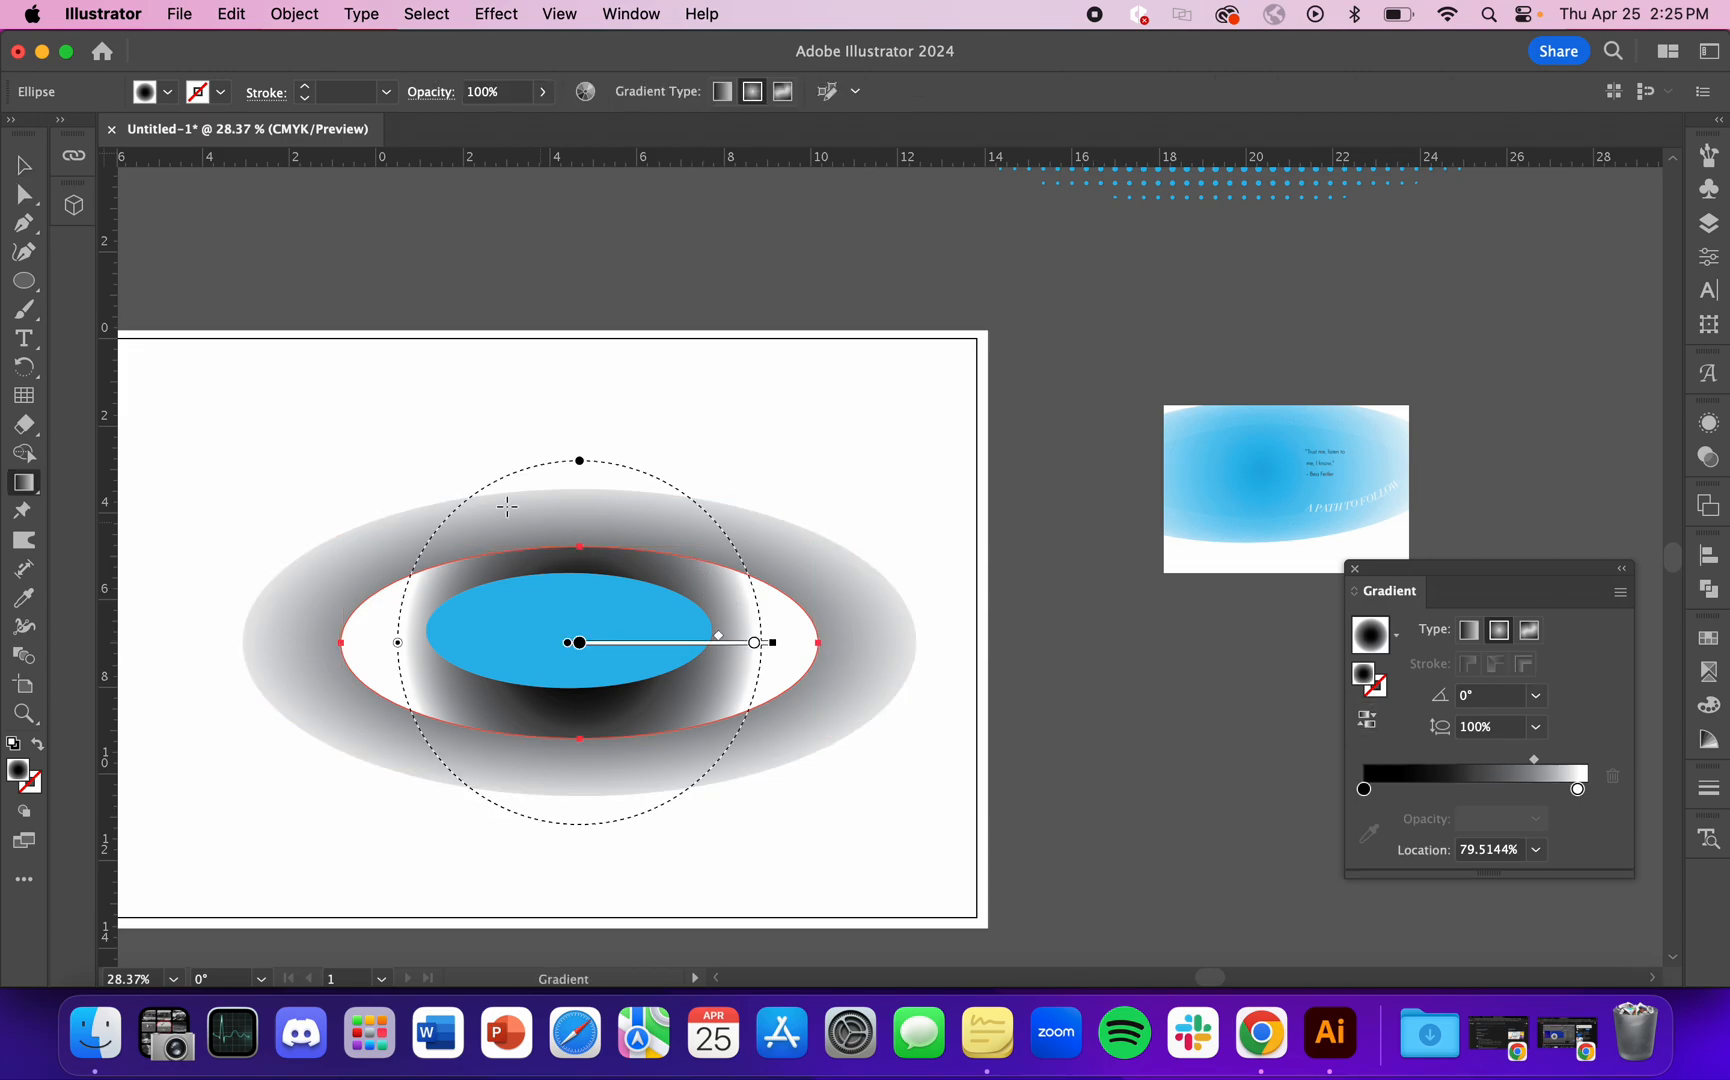
pyautogui.moveTo(580, 462); pyautogui.dragTo(580, 540)
pyautogui.moveTo(771, 642); pyautogui.dragTo(843, 642)
pyautogui.moveTo(1577, 789); pyautogui.dragTo(1467, 760)
pyautogui.moveTo(1568, 789); pyautogui.dragTo(1577, 795)
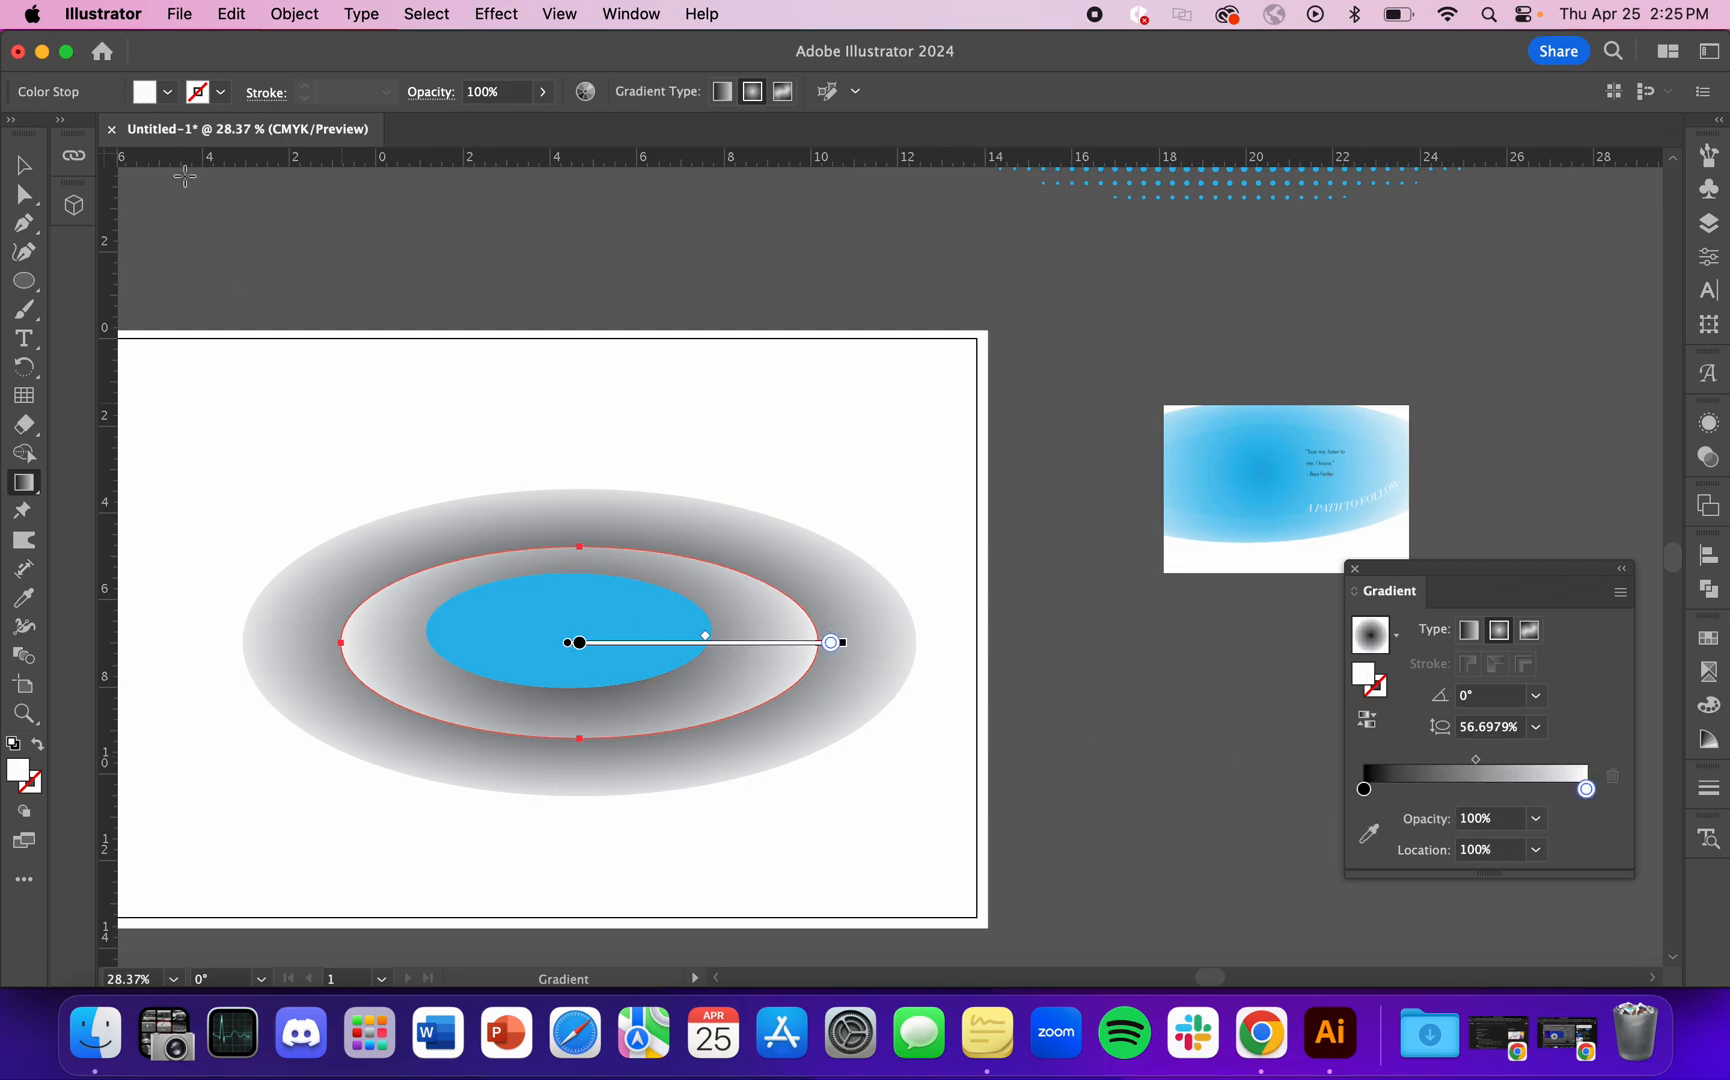
# Step: Apply a black-to-white radial gradient to the small blue ellipse and move its black stop to about 15%
pyautogui.click(23, 166)
pyautogui.click(612, 617)
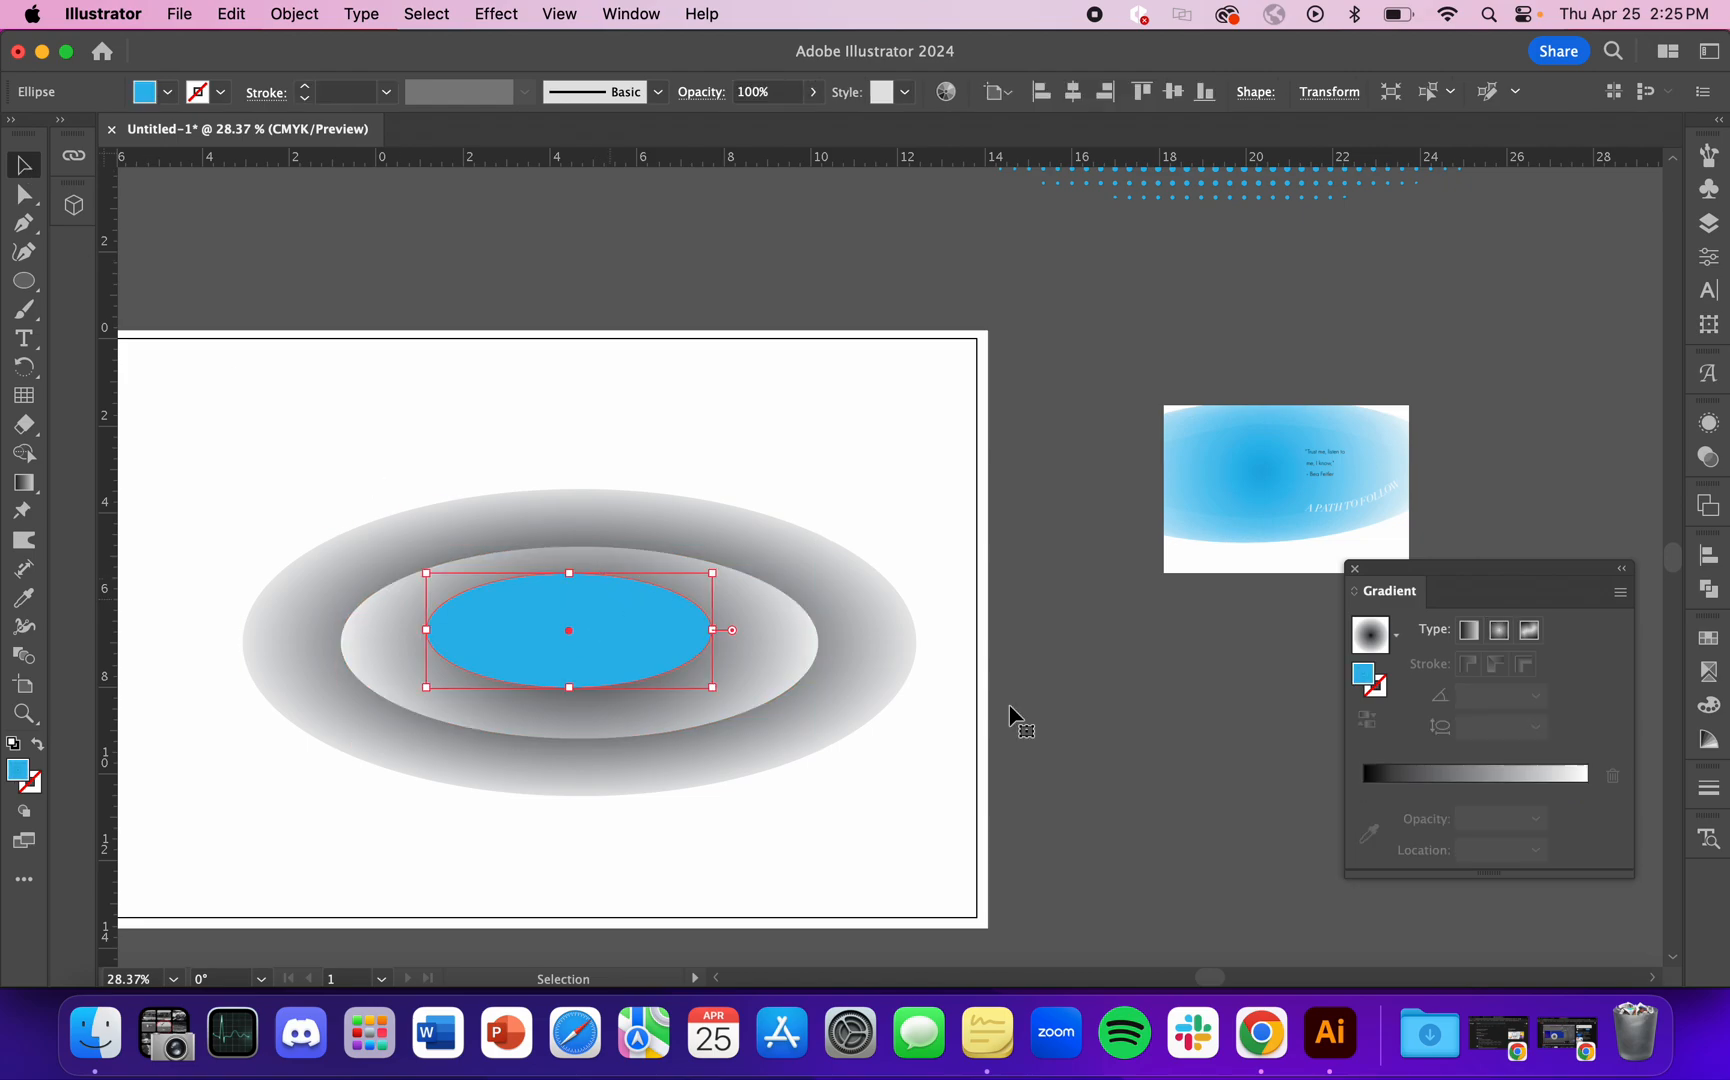
pyautogui.click(1498, 630)
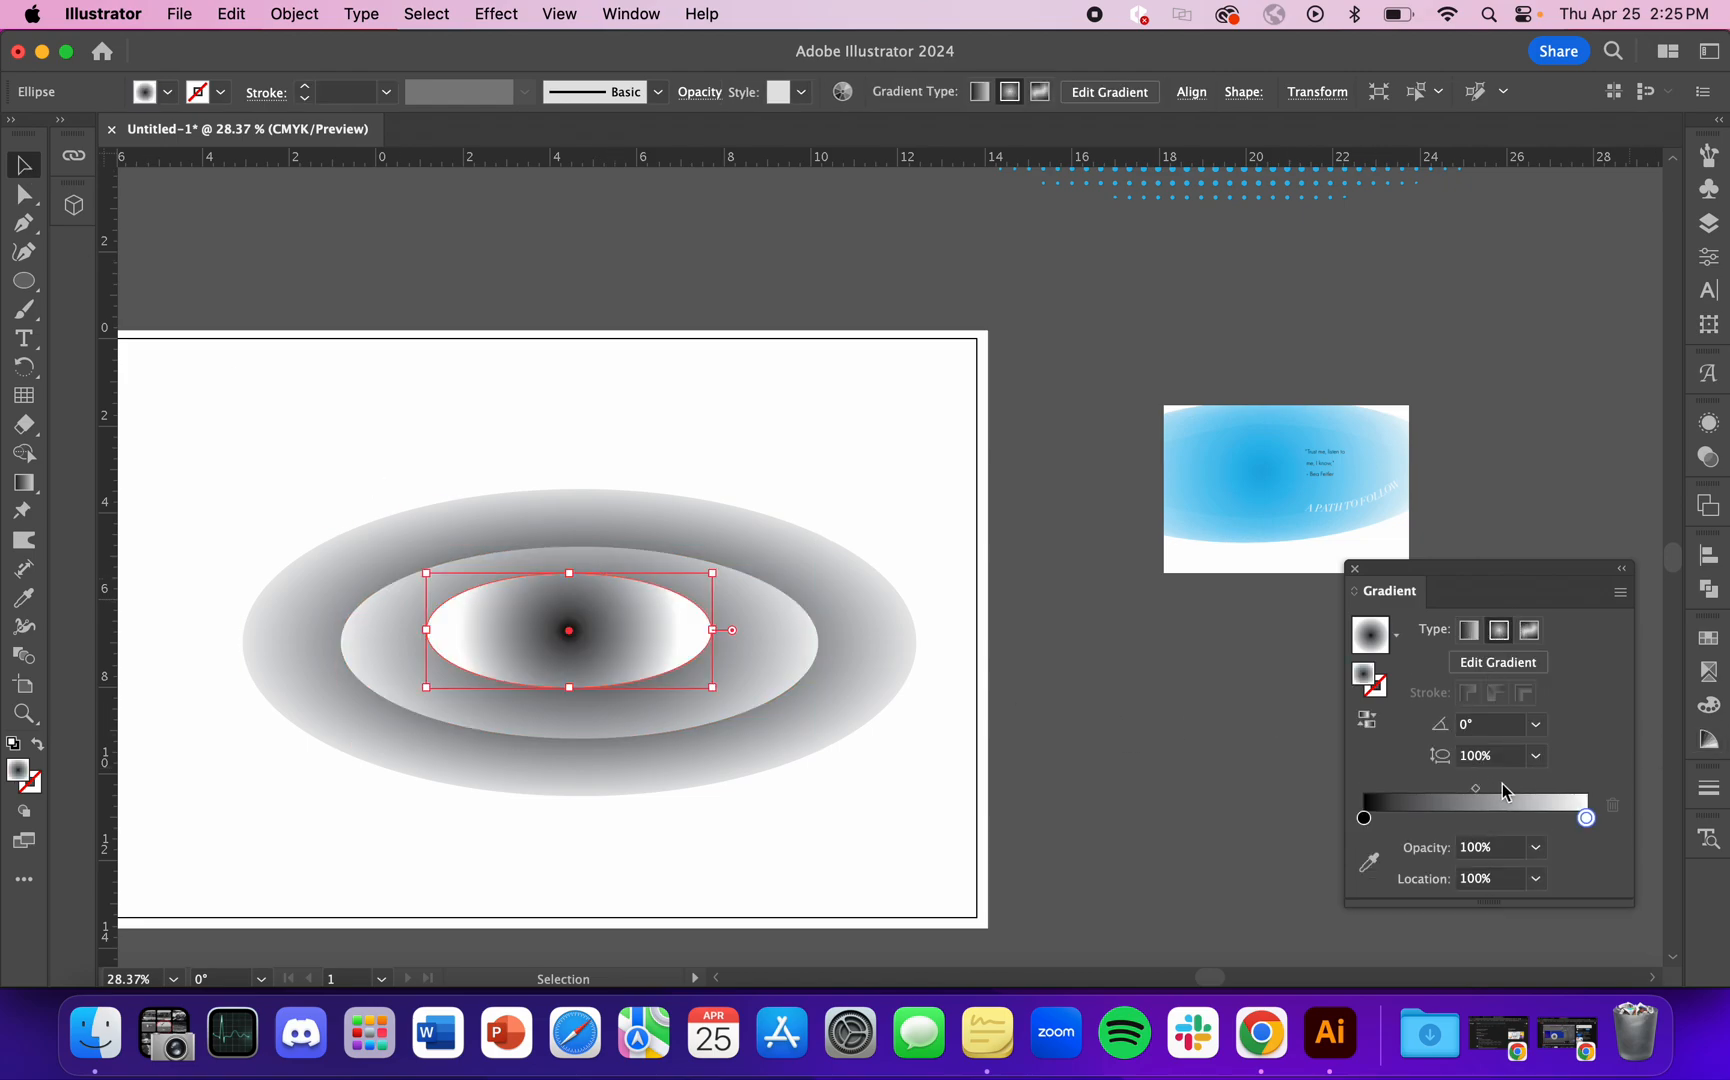
pyautogui.moveTo(1367, 820); pyautogui.dragTo(1400, 824)
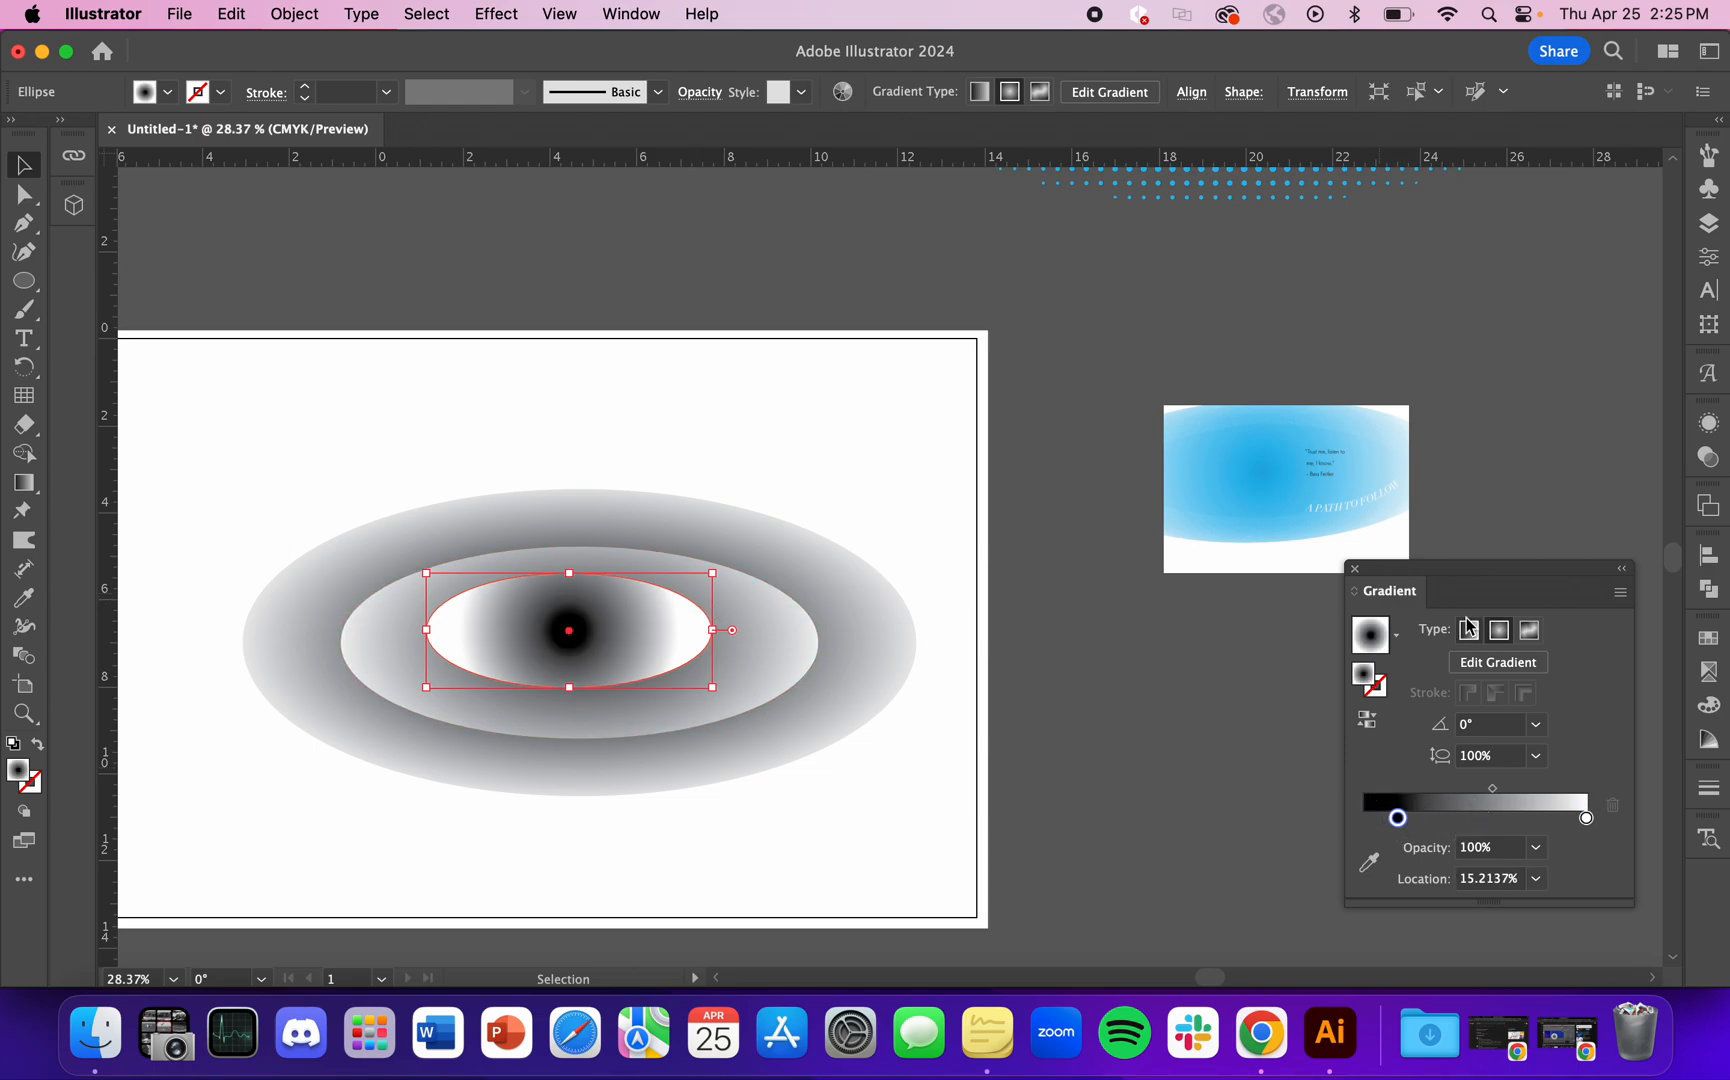
# Step: Fit the small ellipse's gradient to its outline at about 52.5% aspect ratio and move the black stop to 0%
pyautogui.click(1460, 664)
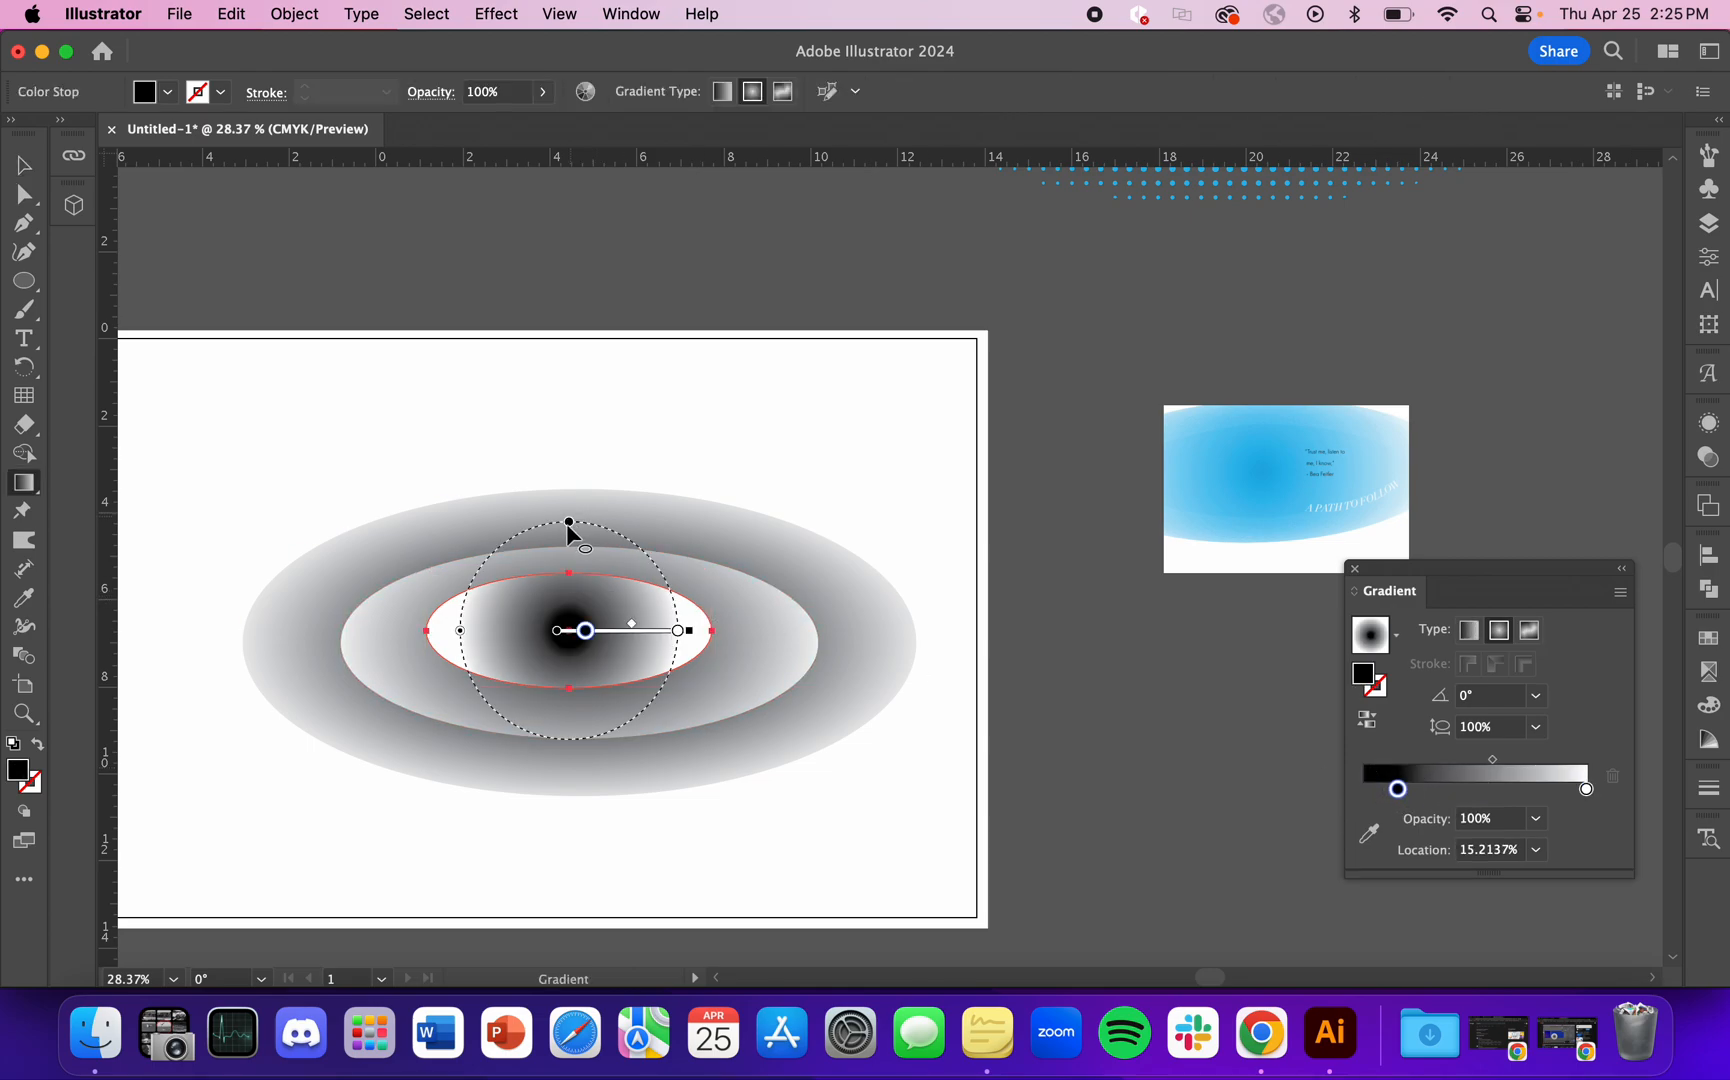
pyautogui.moveTo(566, 548); pyautogui.dragTo(571, 579)
pyautogui.moveTo(680, 631); pyautogui.dragTo(738, 643)
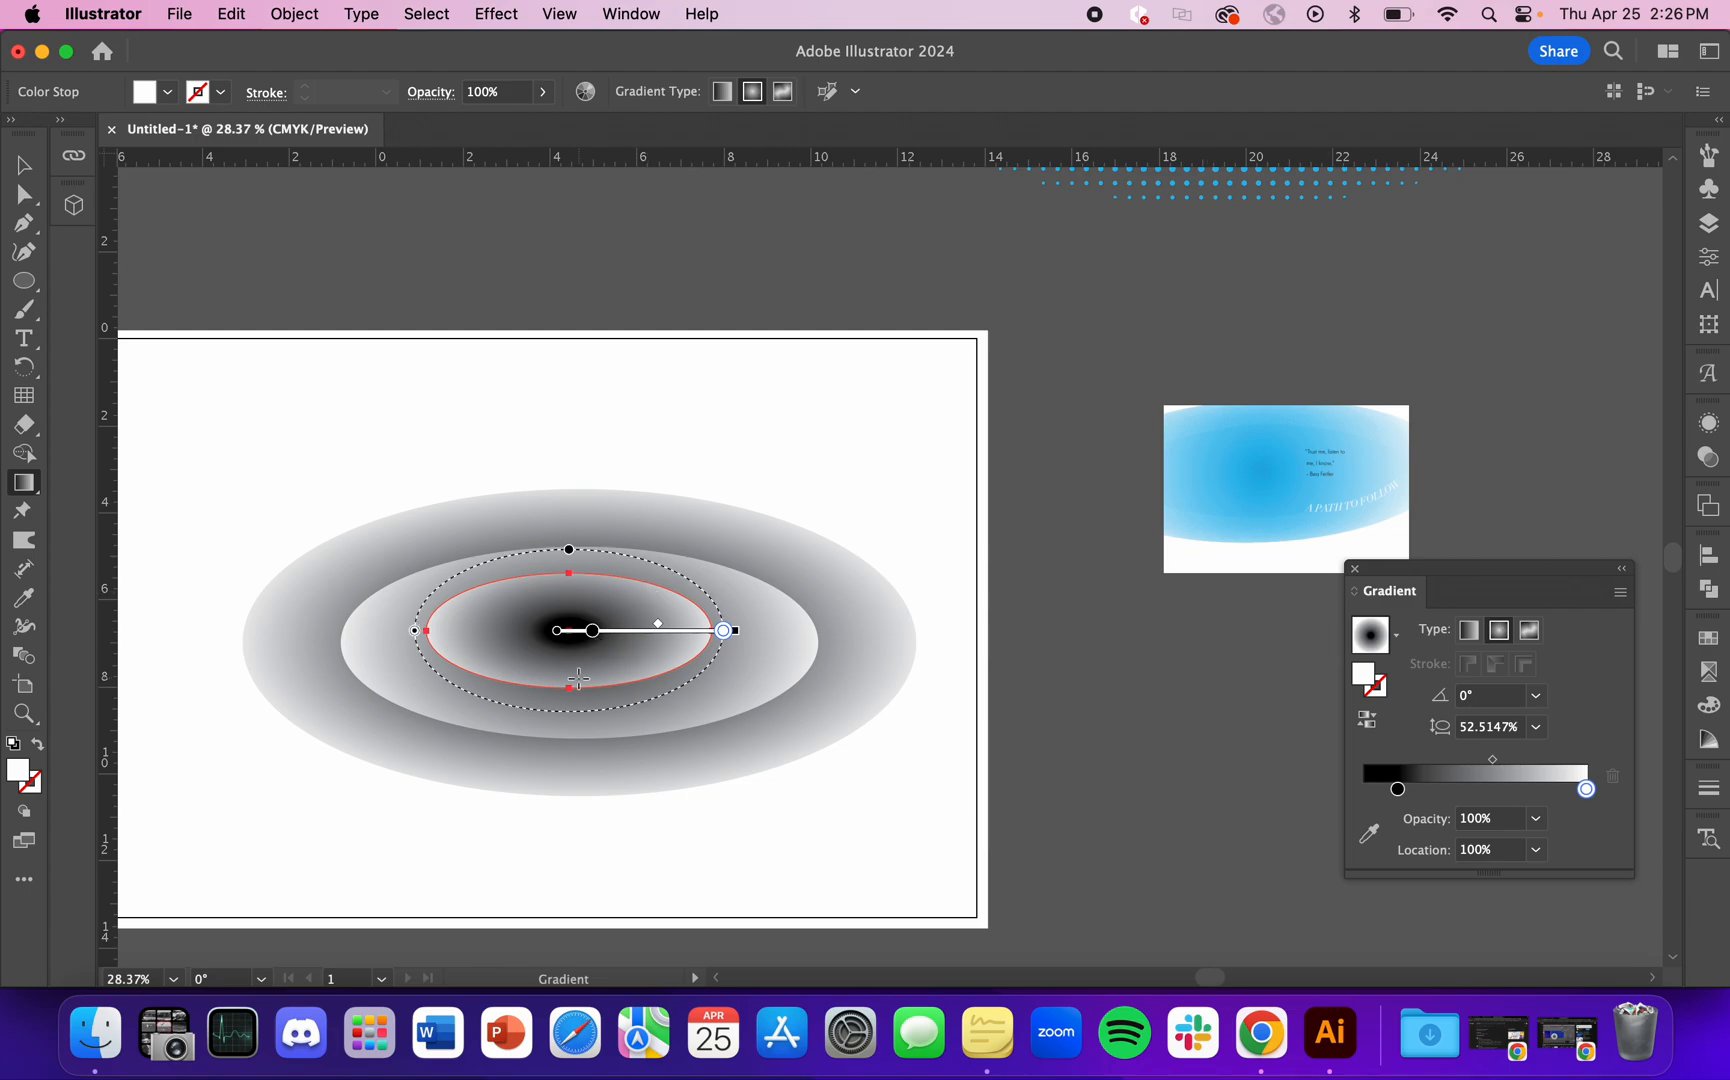
pyautogui.moveTo(596, 631); pyautogui.dragTo(568, 631)
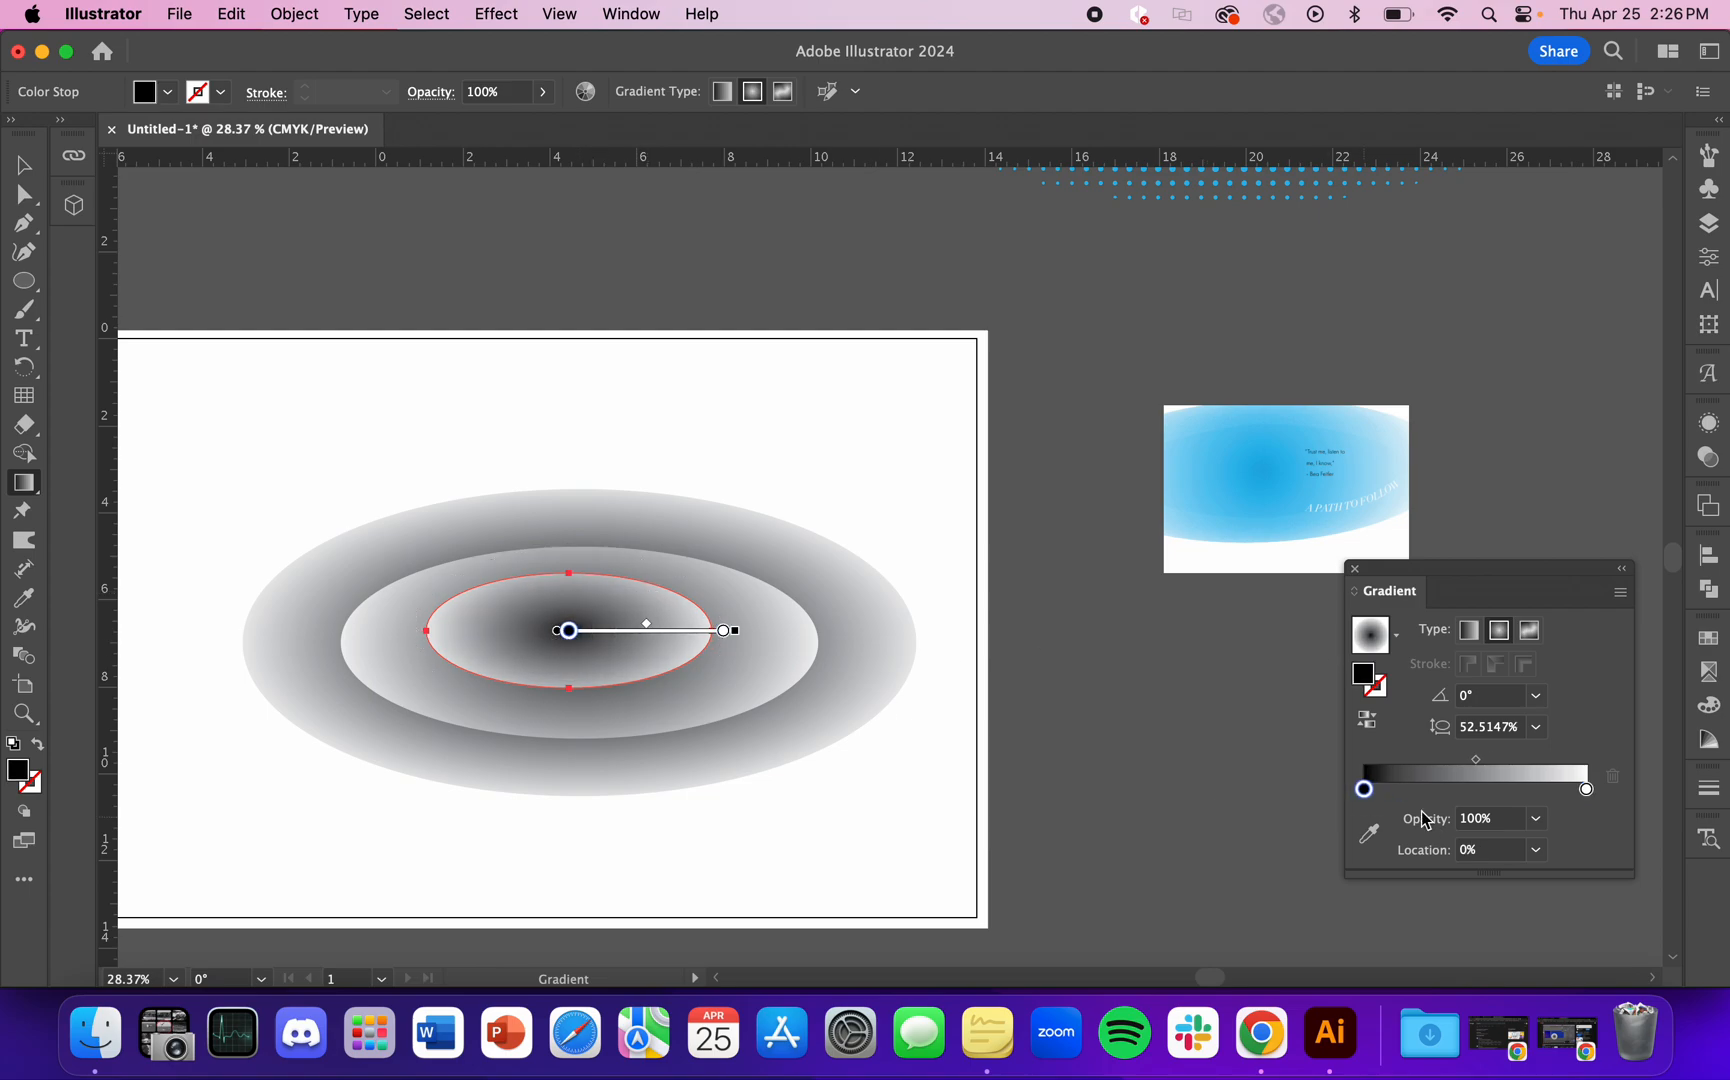
pyautogui.click(24, 167)
pyautogui.click(552, 320)
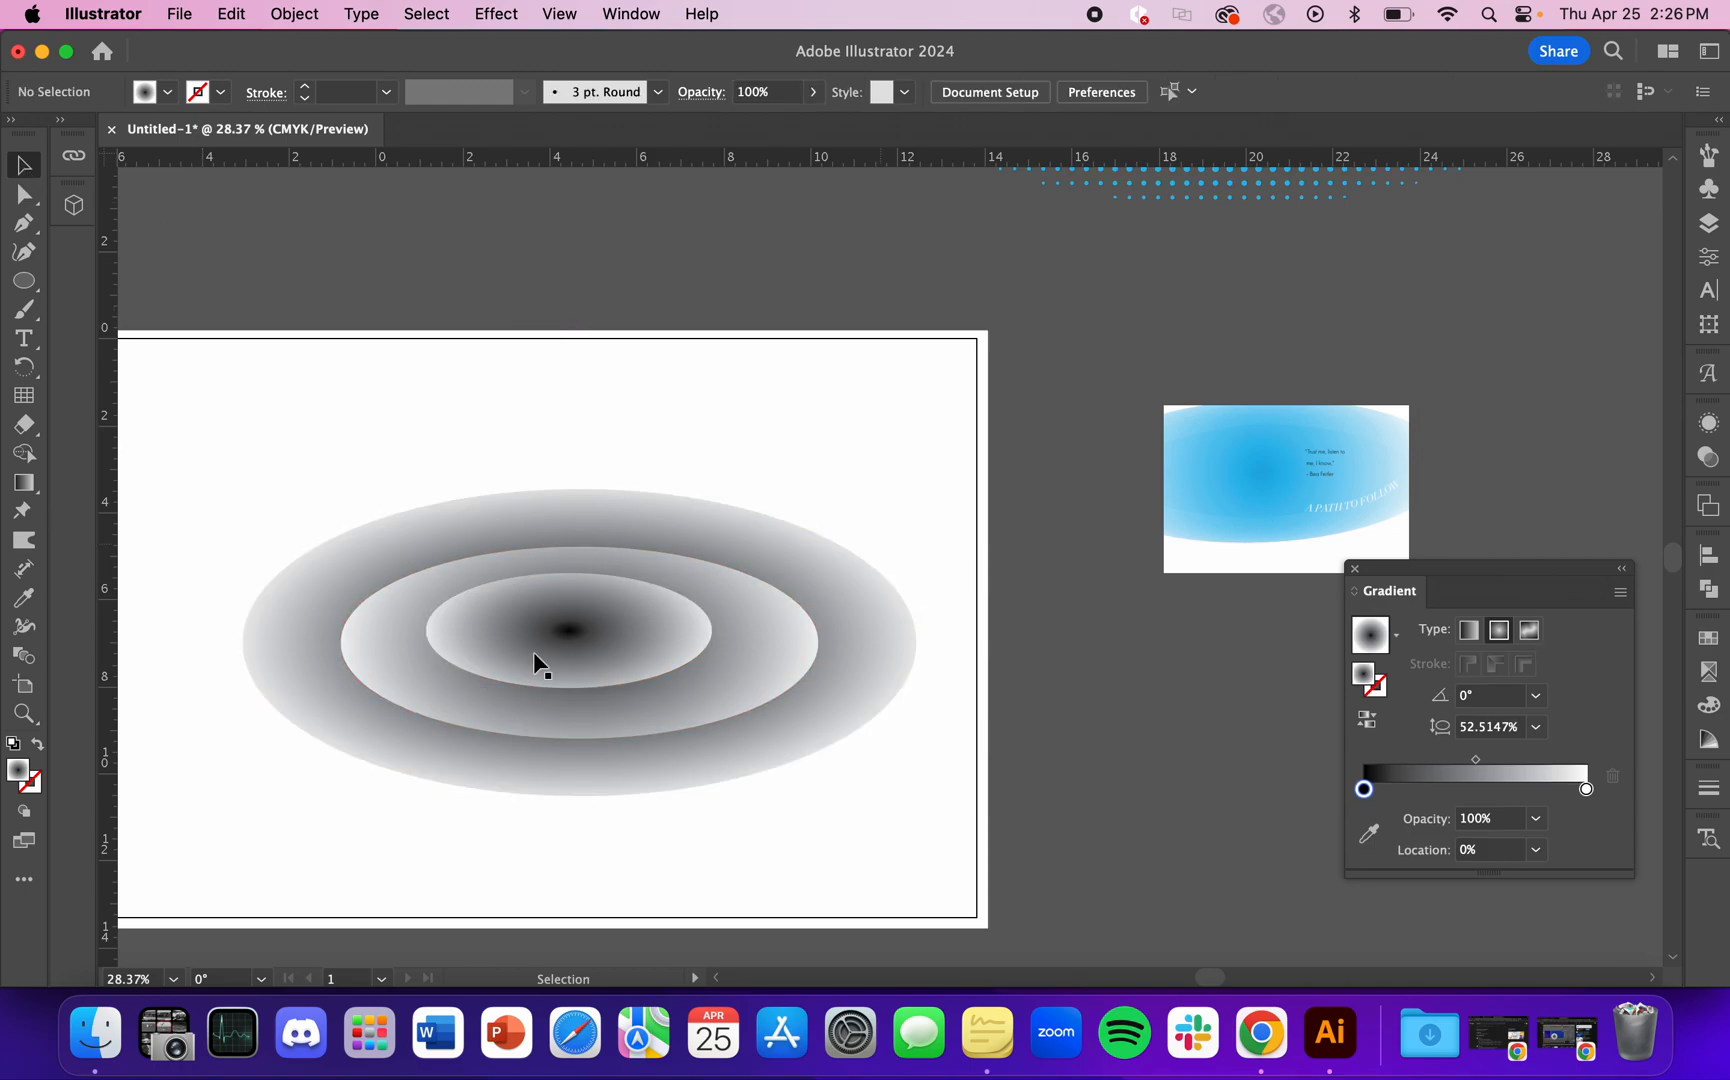
# Step: Try a Color Halftone effect with a 70-pixel maximum radius and 0-degree screen angles on all three gradient ellipses
pyautogui.hscroll(-3, 700, 630)
pyautogui.moveTo(964, 442); pyautogui.dragTo(608, 805)
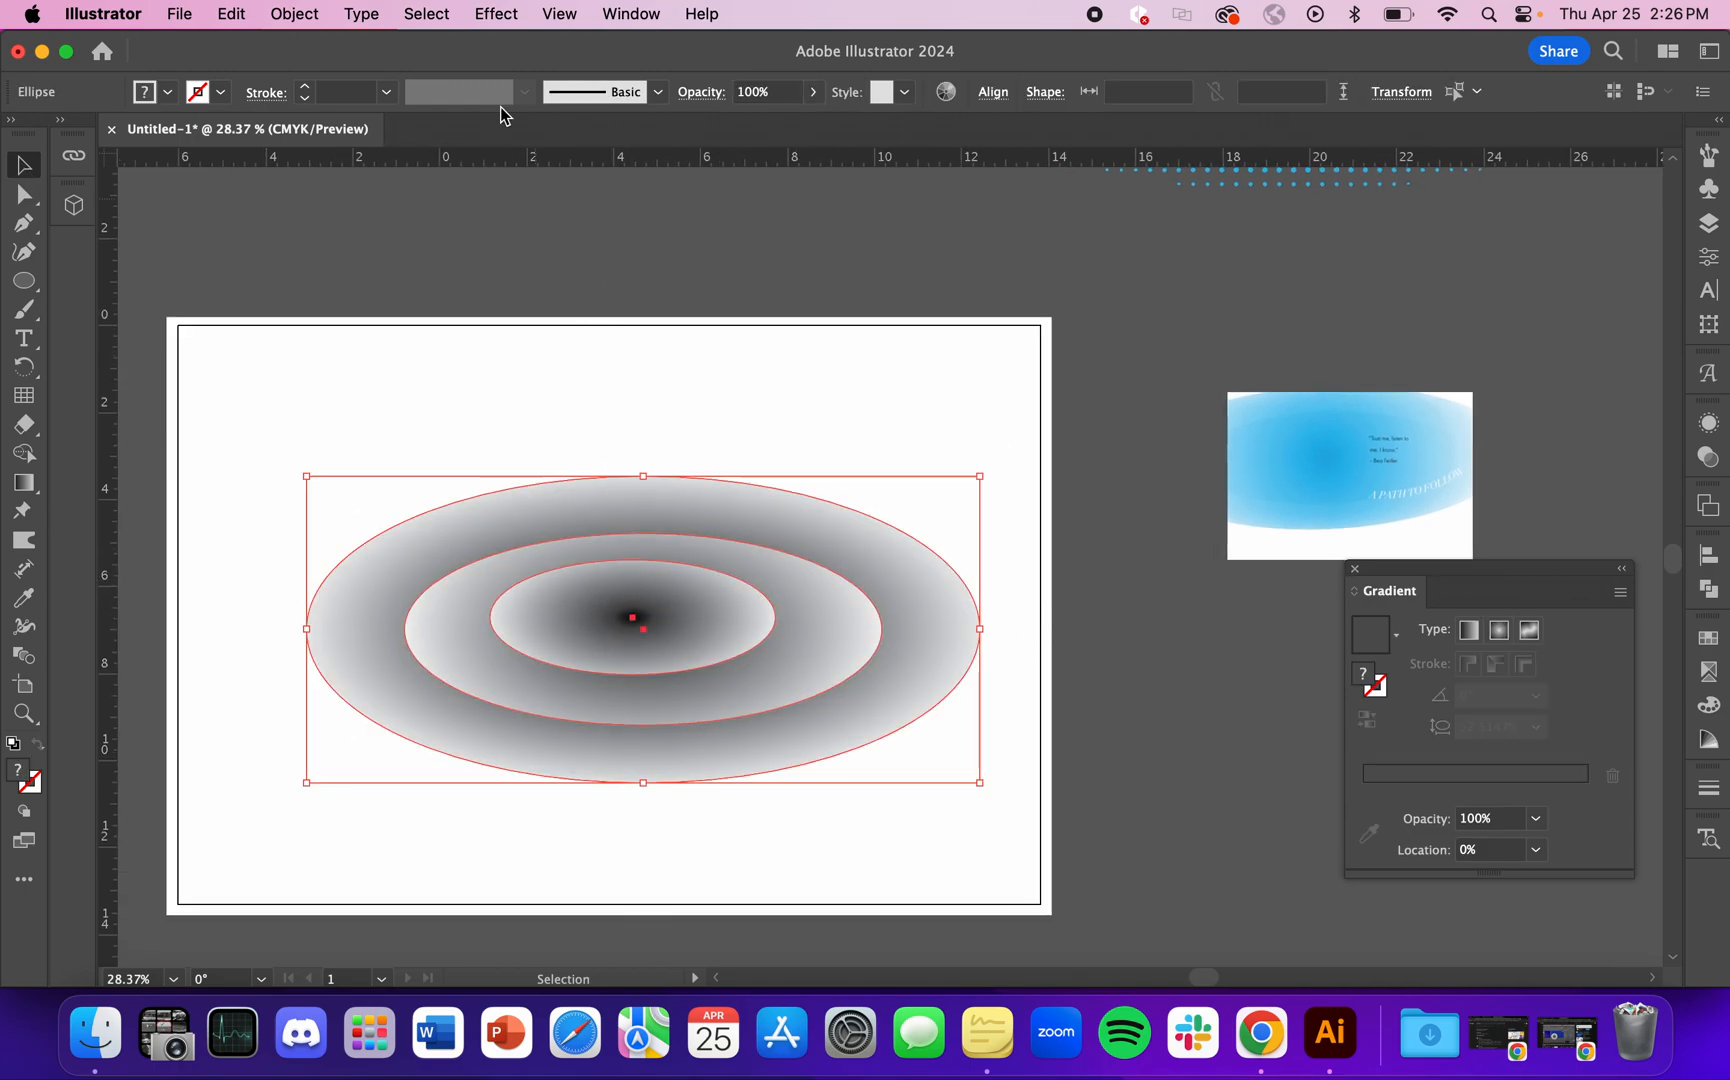
pyautogui.click(497, 13)
pyautogui.moveTo(724, 618)
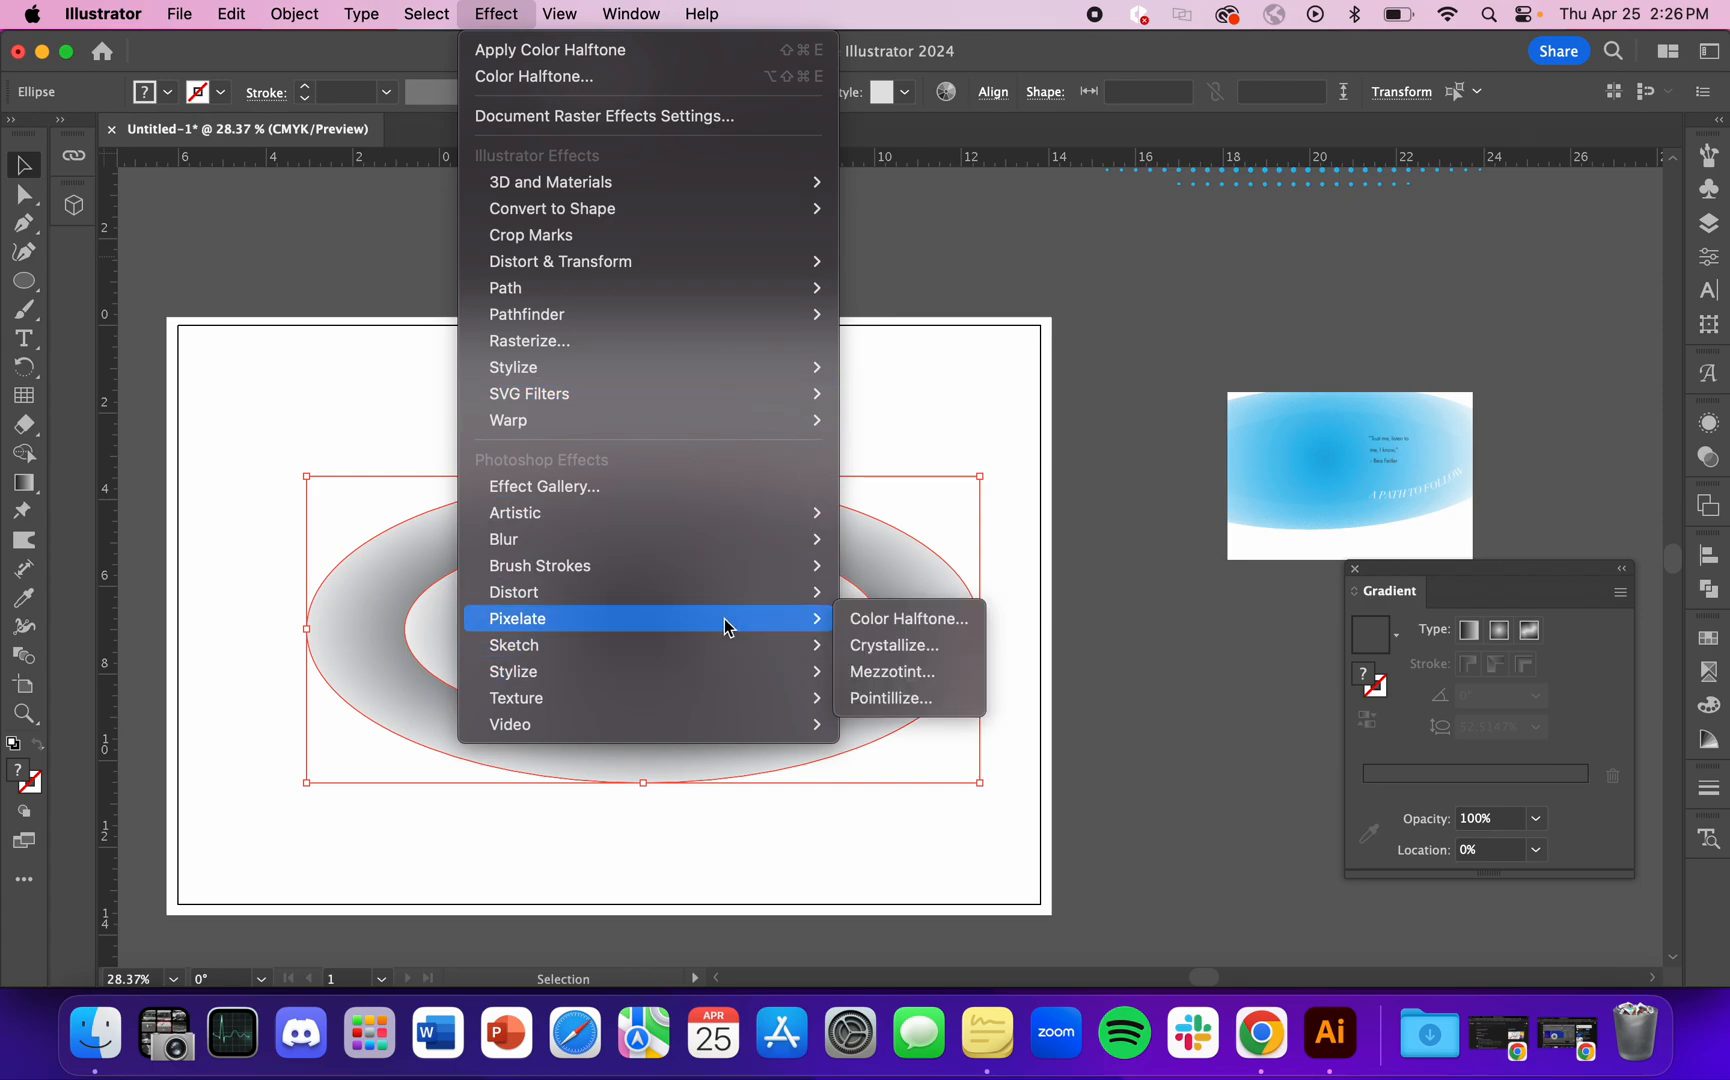
pyautogui.click(910, 618)
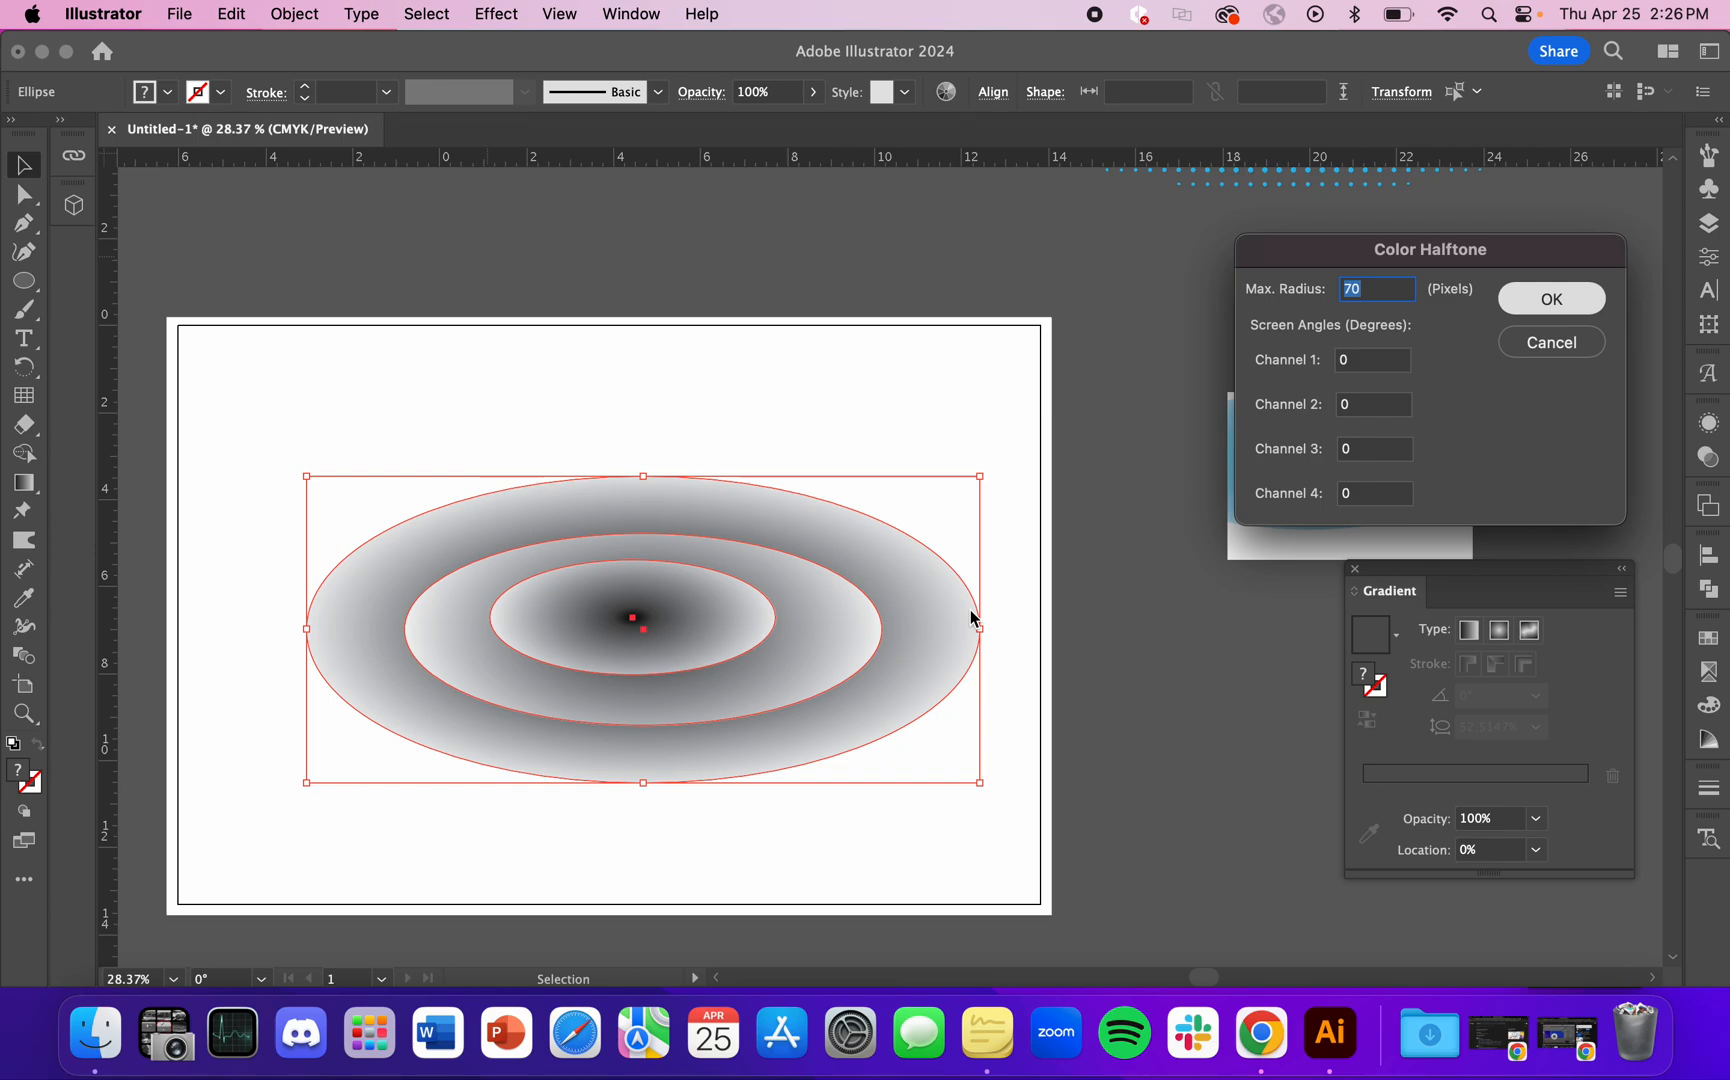
pyautogui.press('Return')
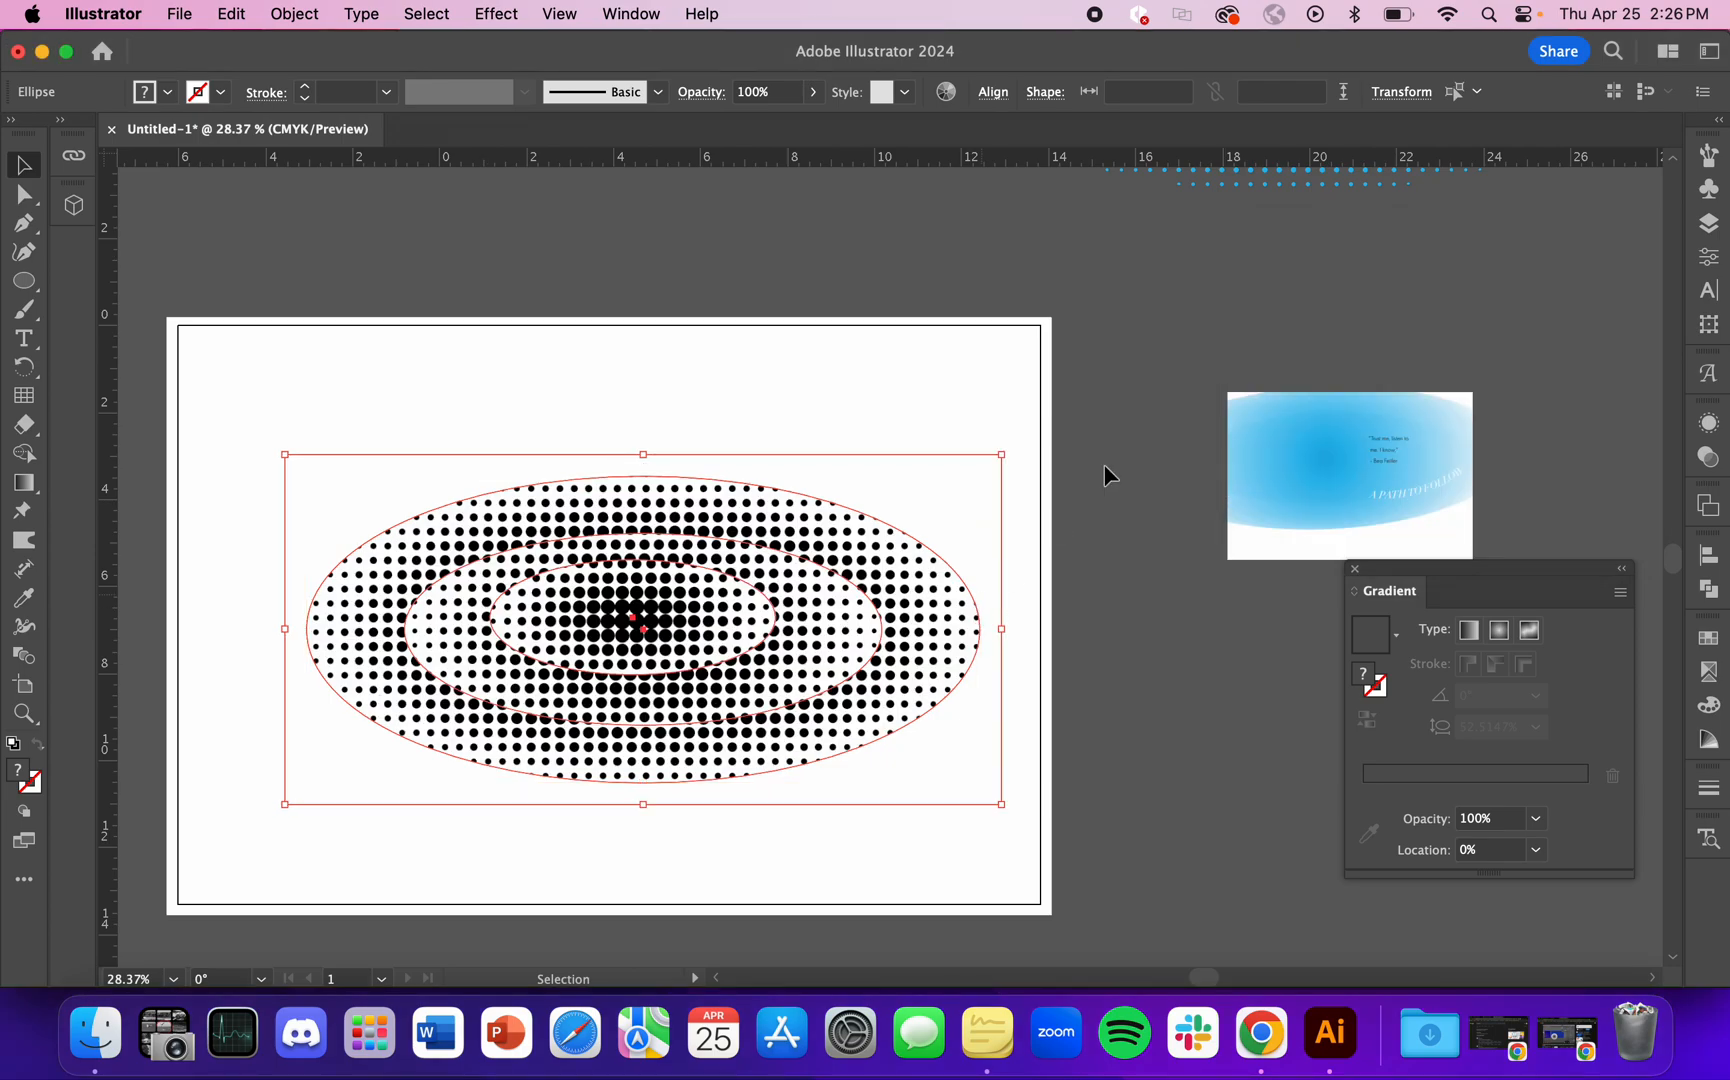
pyautogui.click(1116, 439)
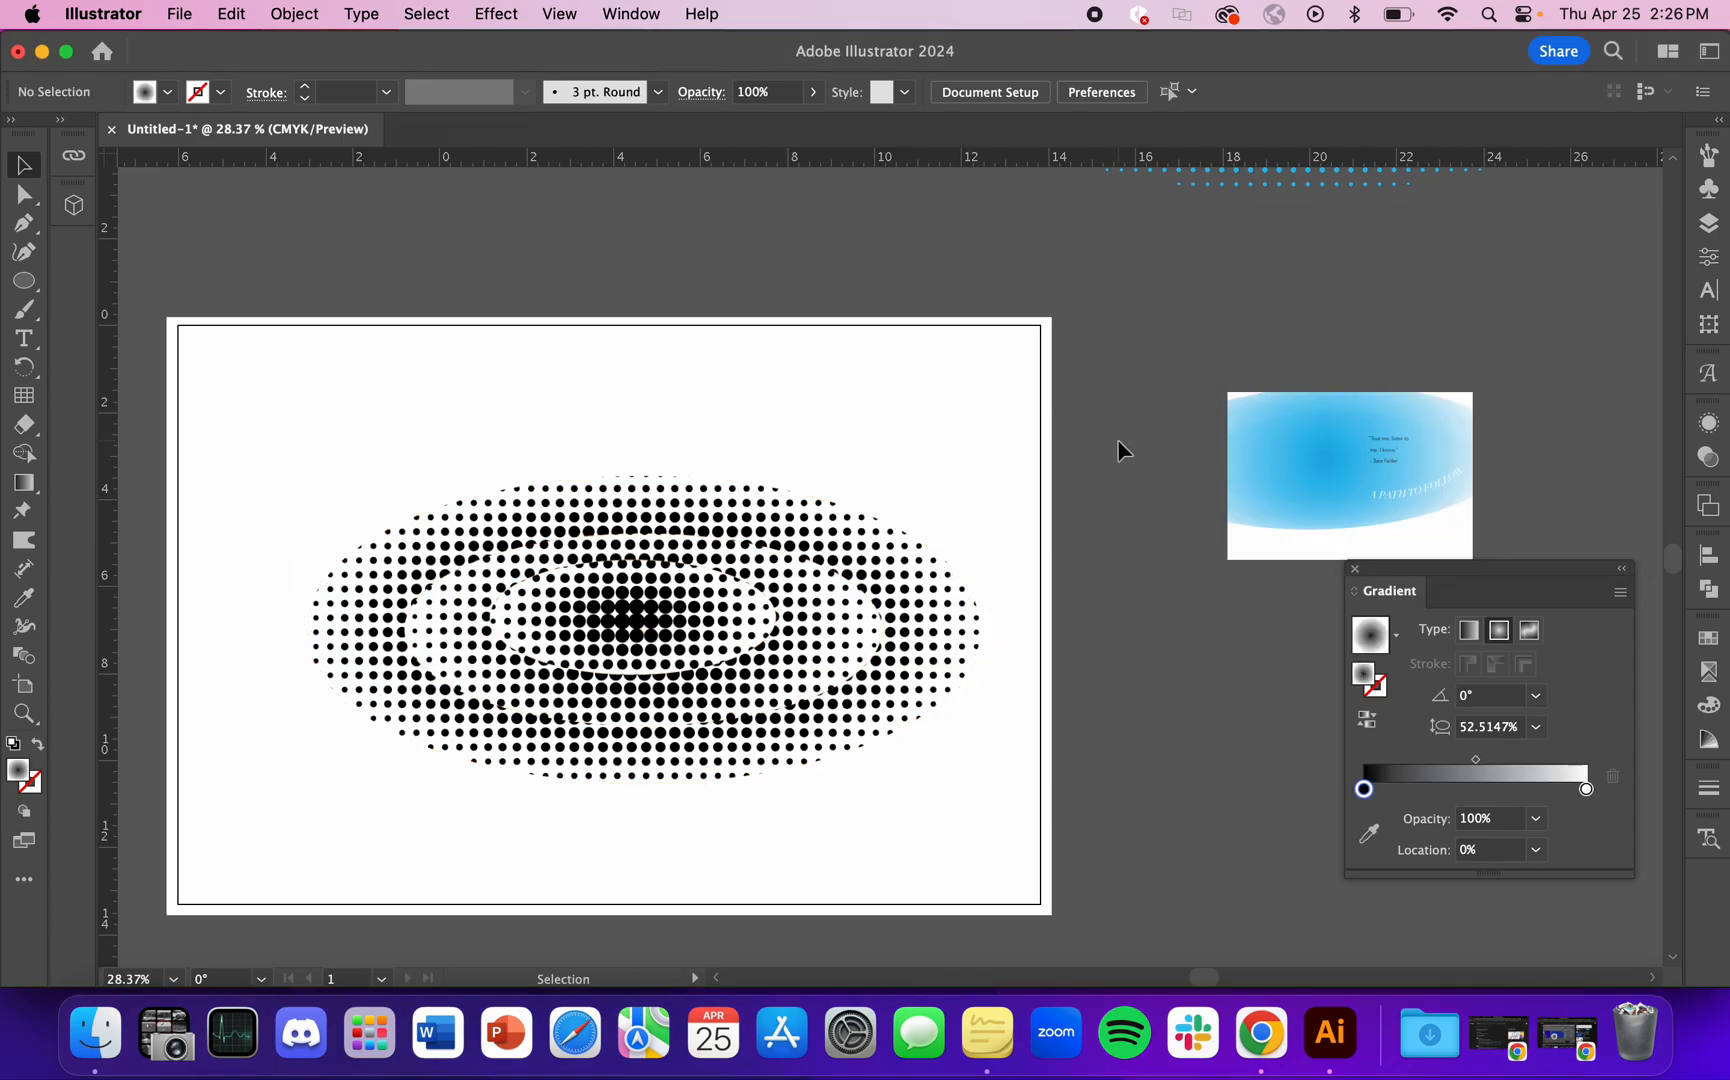
pyautogui.press('super+z')
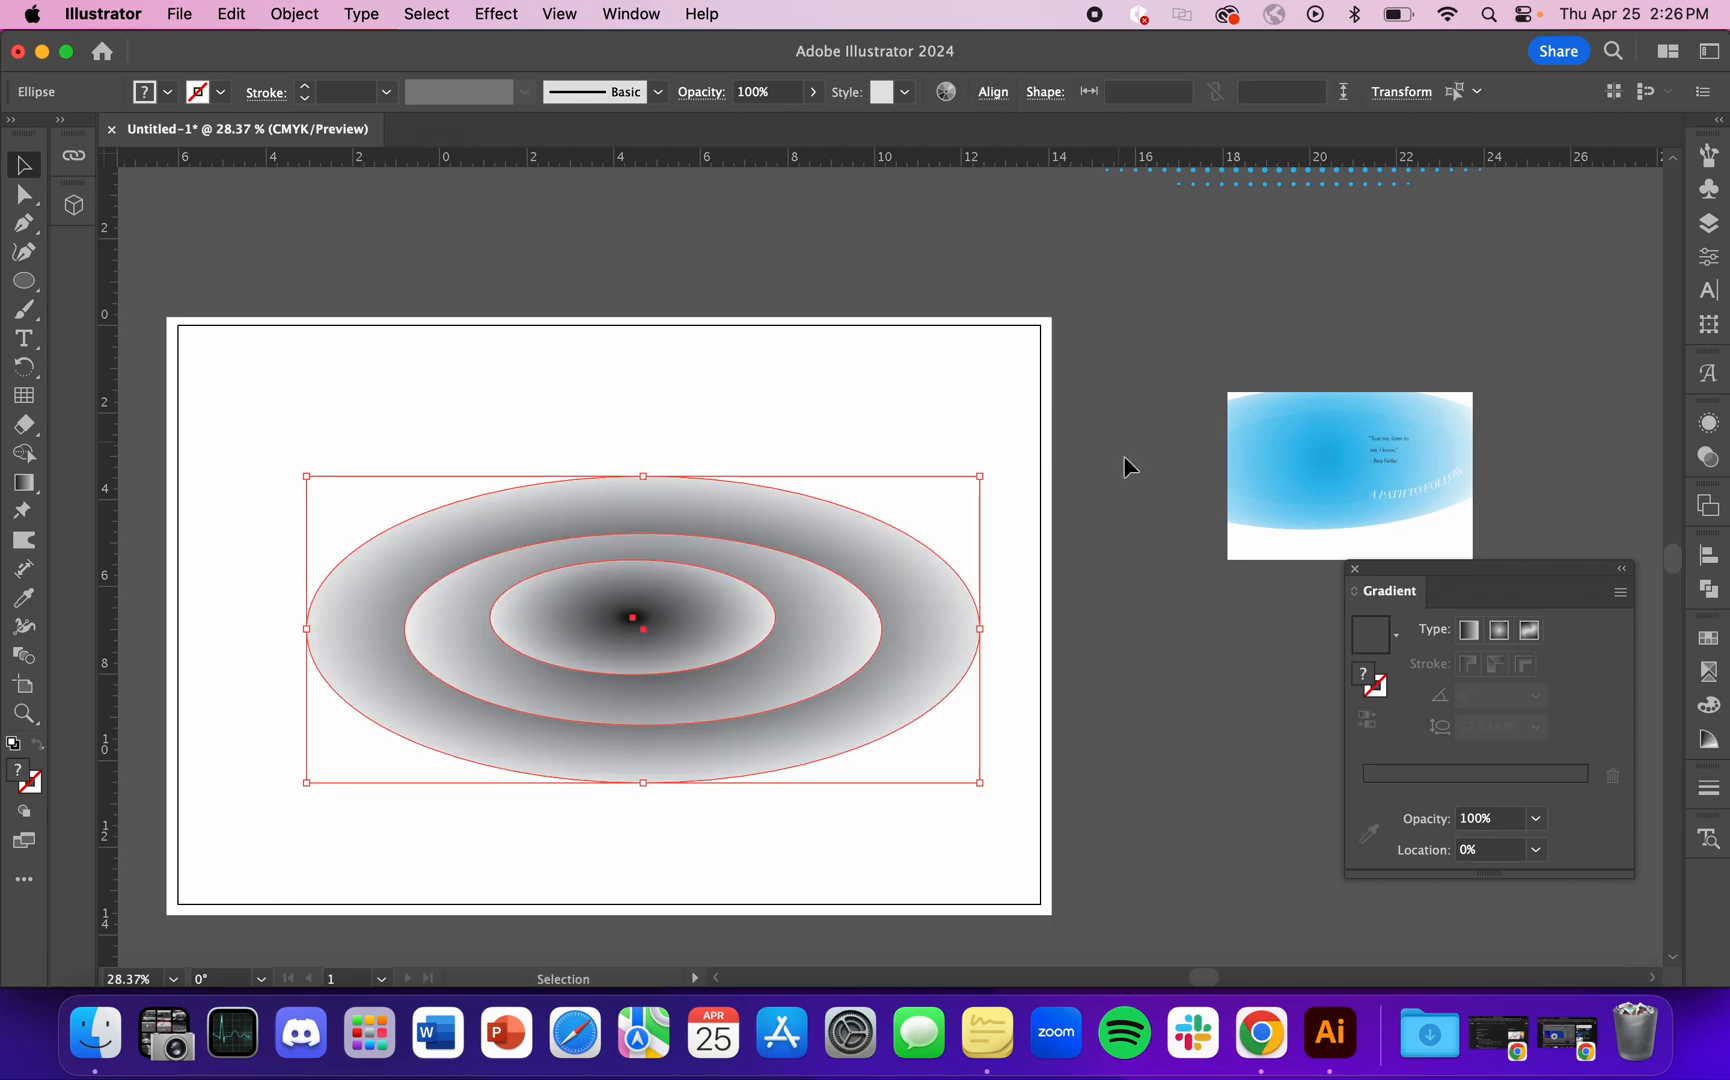
# Step: Move the three gradient ellipses off the artboard to the empty canvas beyond the blue dot group
pyautogui.click(1118, 506)
pyautogui.scroll(-3, 756, 864)
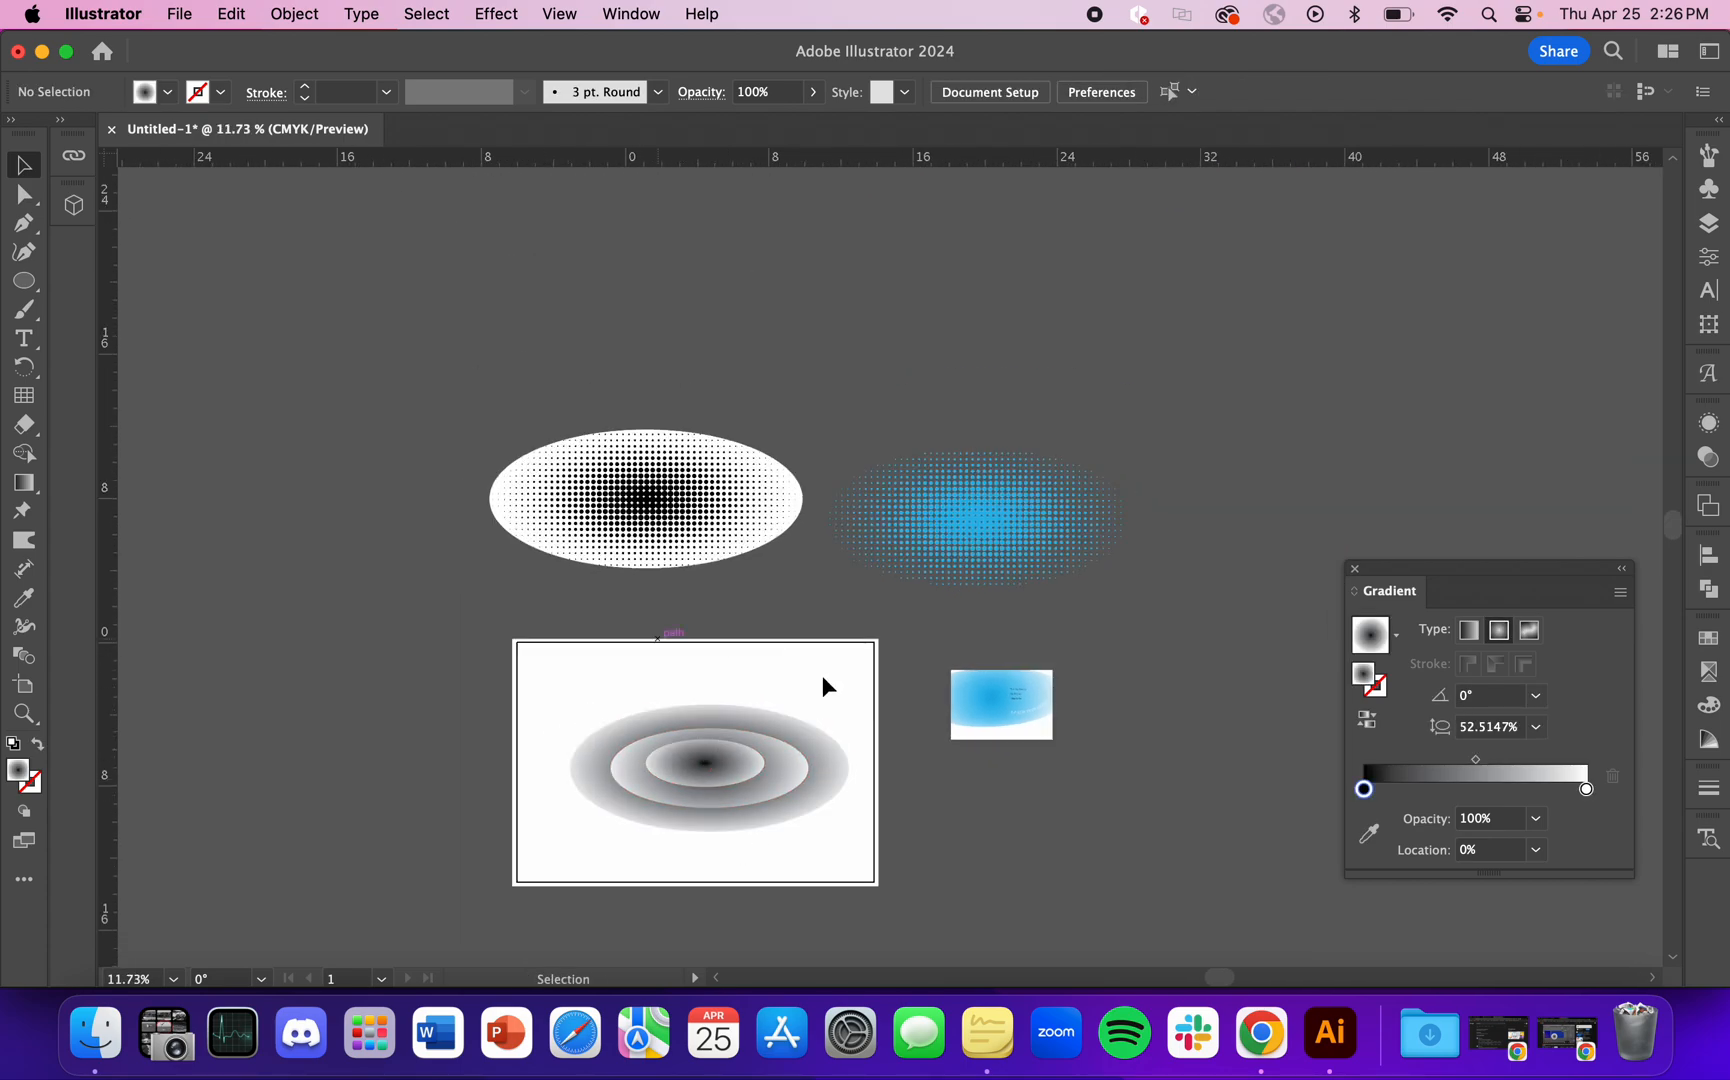
pyautogui.scroll(2, 865, 816)
pyautogui.scroll(-1, 1077, 789)
pyautogui.moveTo(664, 640); pyautogui.dragTo(733, 751)
pyautogui.click(884, 792)
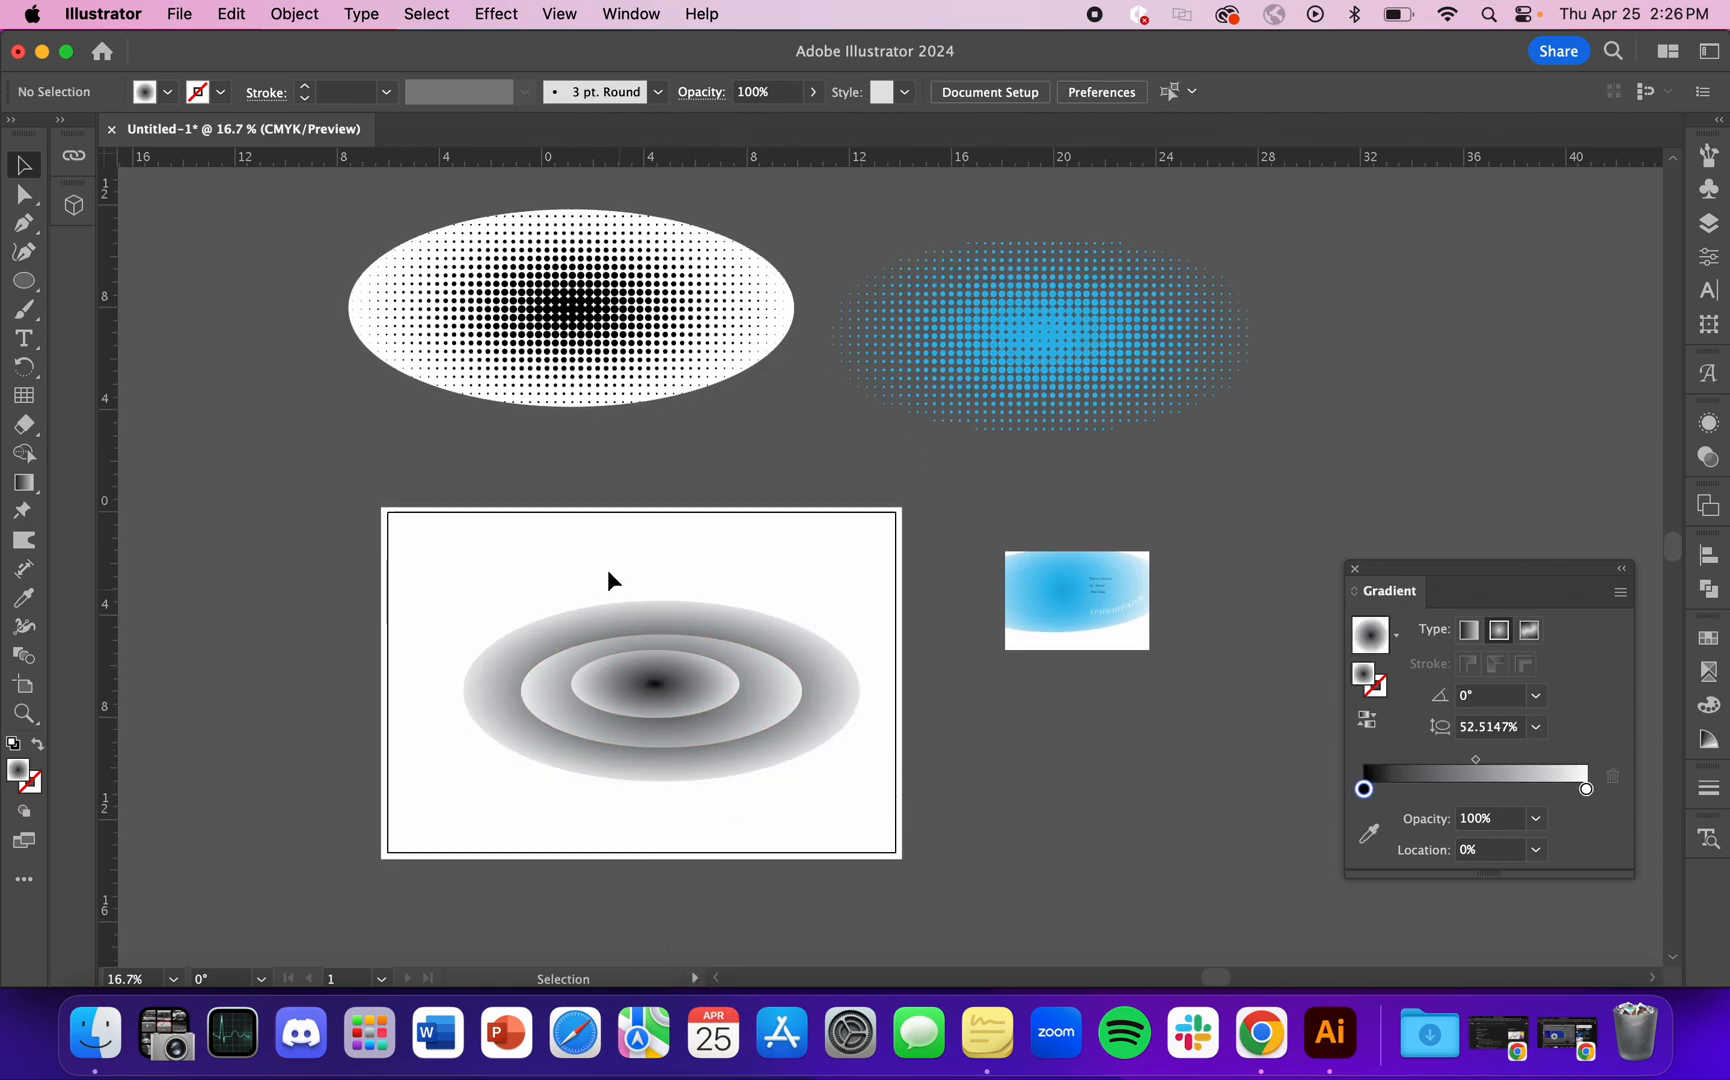
pyautogui.moveTo(607, 568); pyautogui.dragTo(721, 820)
pyautogui.moveTo(745, 732); pyautogui.dragTo(1648, 342)
# Step: Place a copy of the blue halftone dot group on the artboard
pyautogui.click(1054, 343)
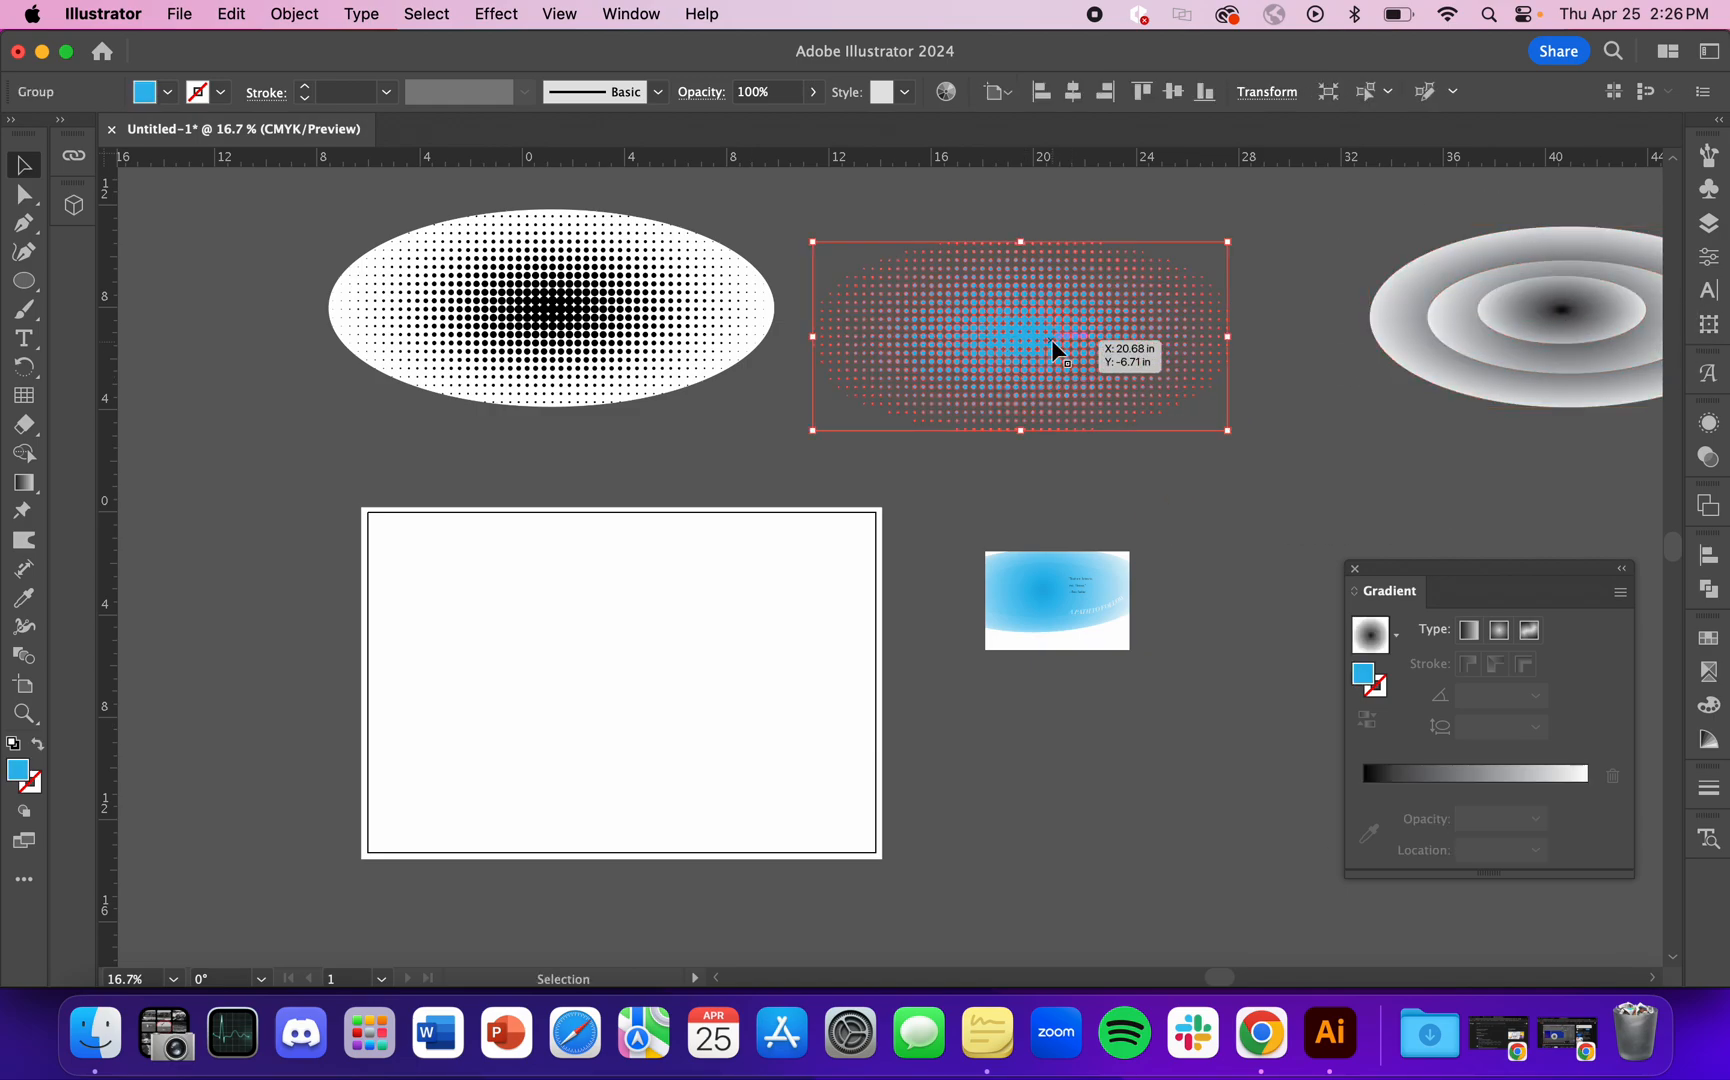
pyautogui.moveTo(1054, 343); pyautogui.dragTo(735, 690)
pyautogui.scroll(3, 643, 704)
# Step: Duplicate the artboard's blue dot group and scale the duplicate down to about 10 in wide over the larger one
pyautogui.press('super+shift+g')
pyautogui.press('super+shift+g')
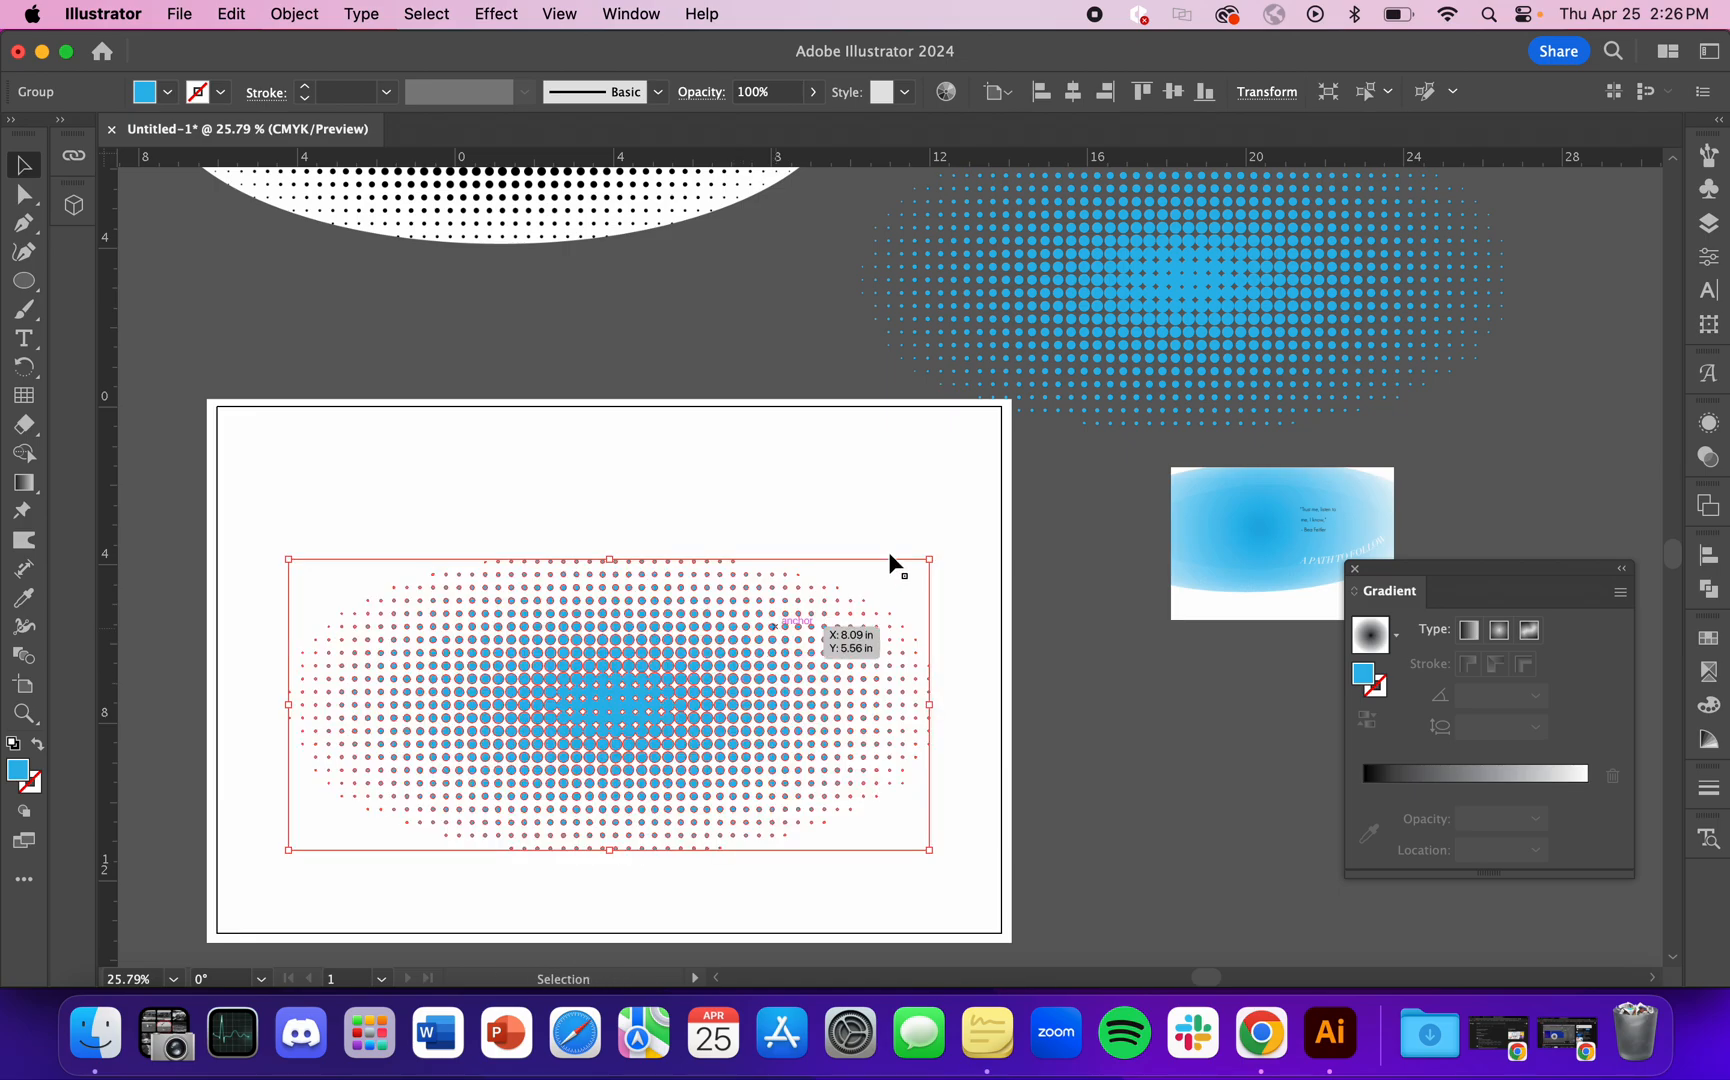
pyautogui.moveTo(929, 560); pyautogui.dragTo(826, 612)
pyautogui.click(938, 513)
pyautogui.moveTo(650, 704); pyautogui.dragTo(665, 664)
# Step: Move the smaller dot group up and to the right so it overlaps the larger group's upper-right part
pyautogui.scroll(5, 665, 664)
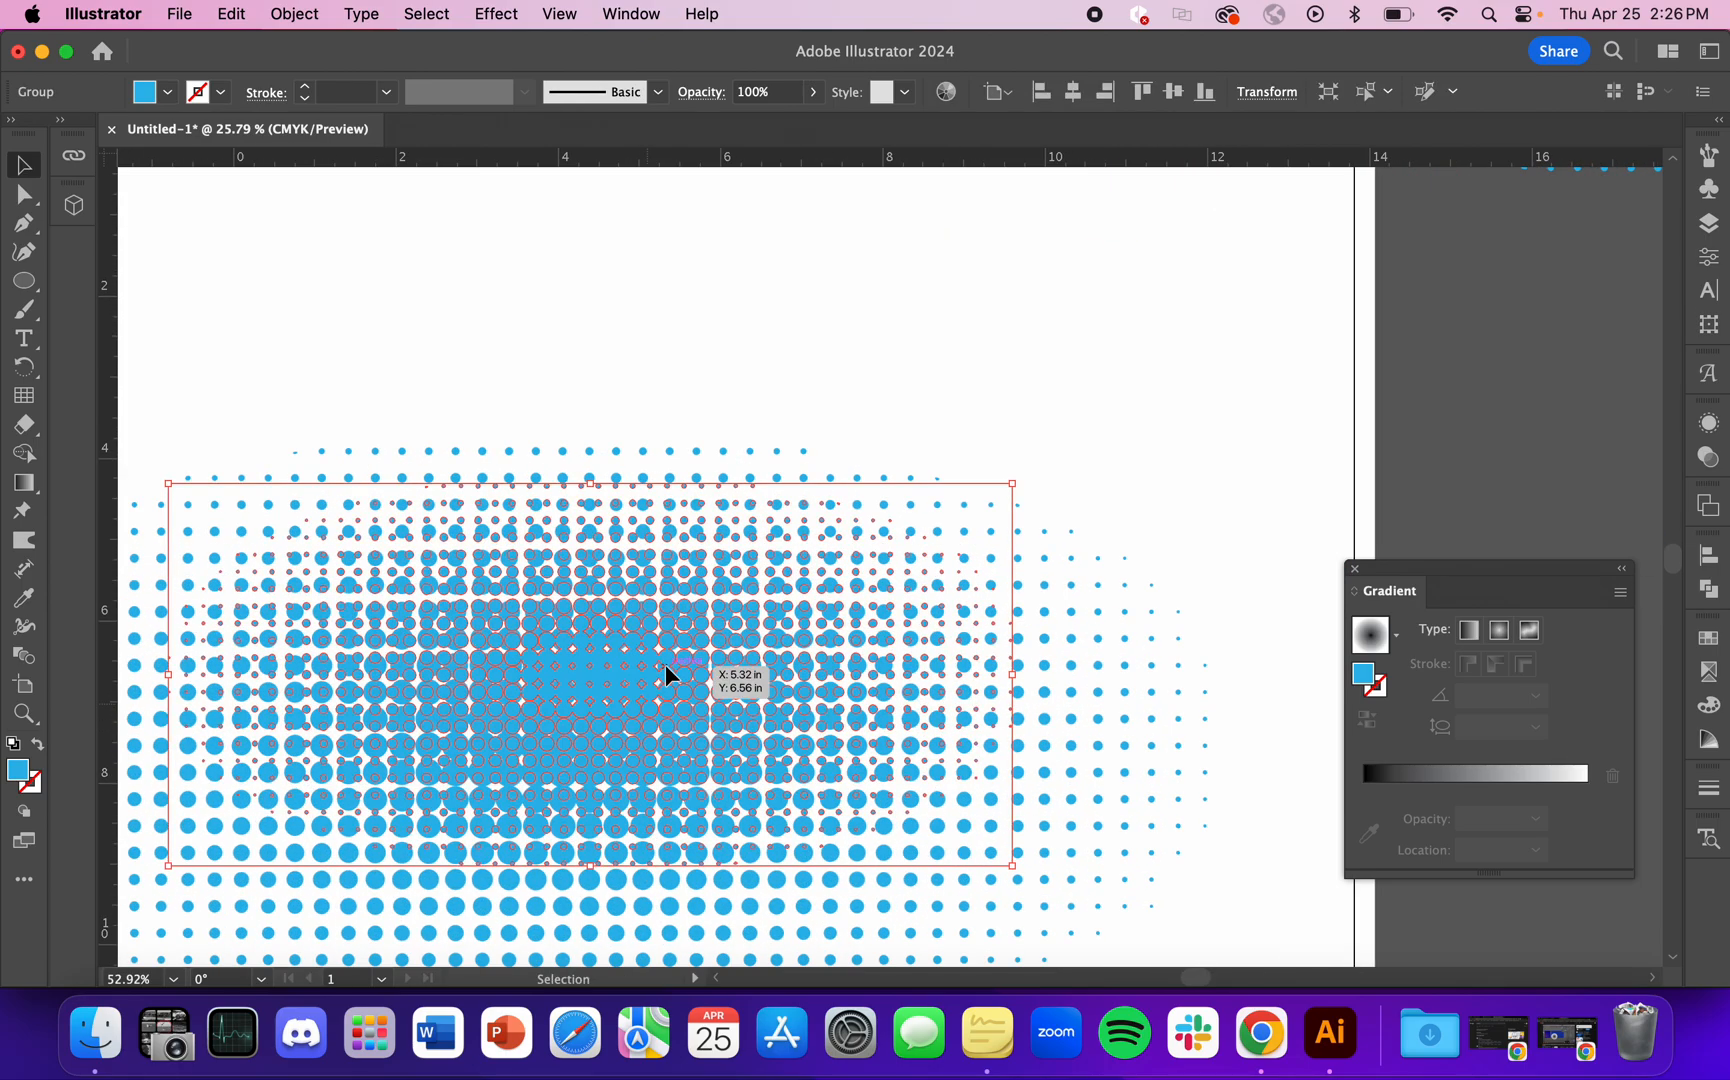
pyautogui.scroll(5, 665, 664)
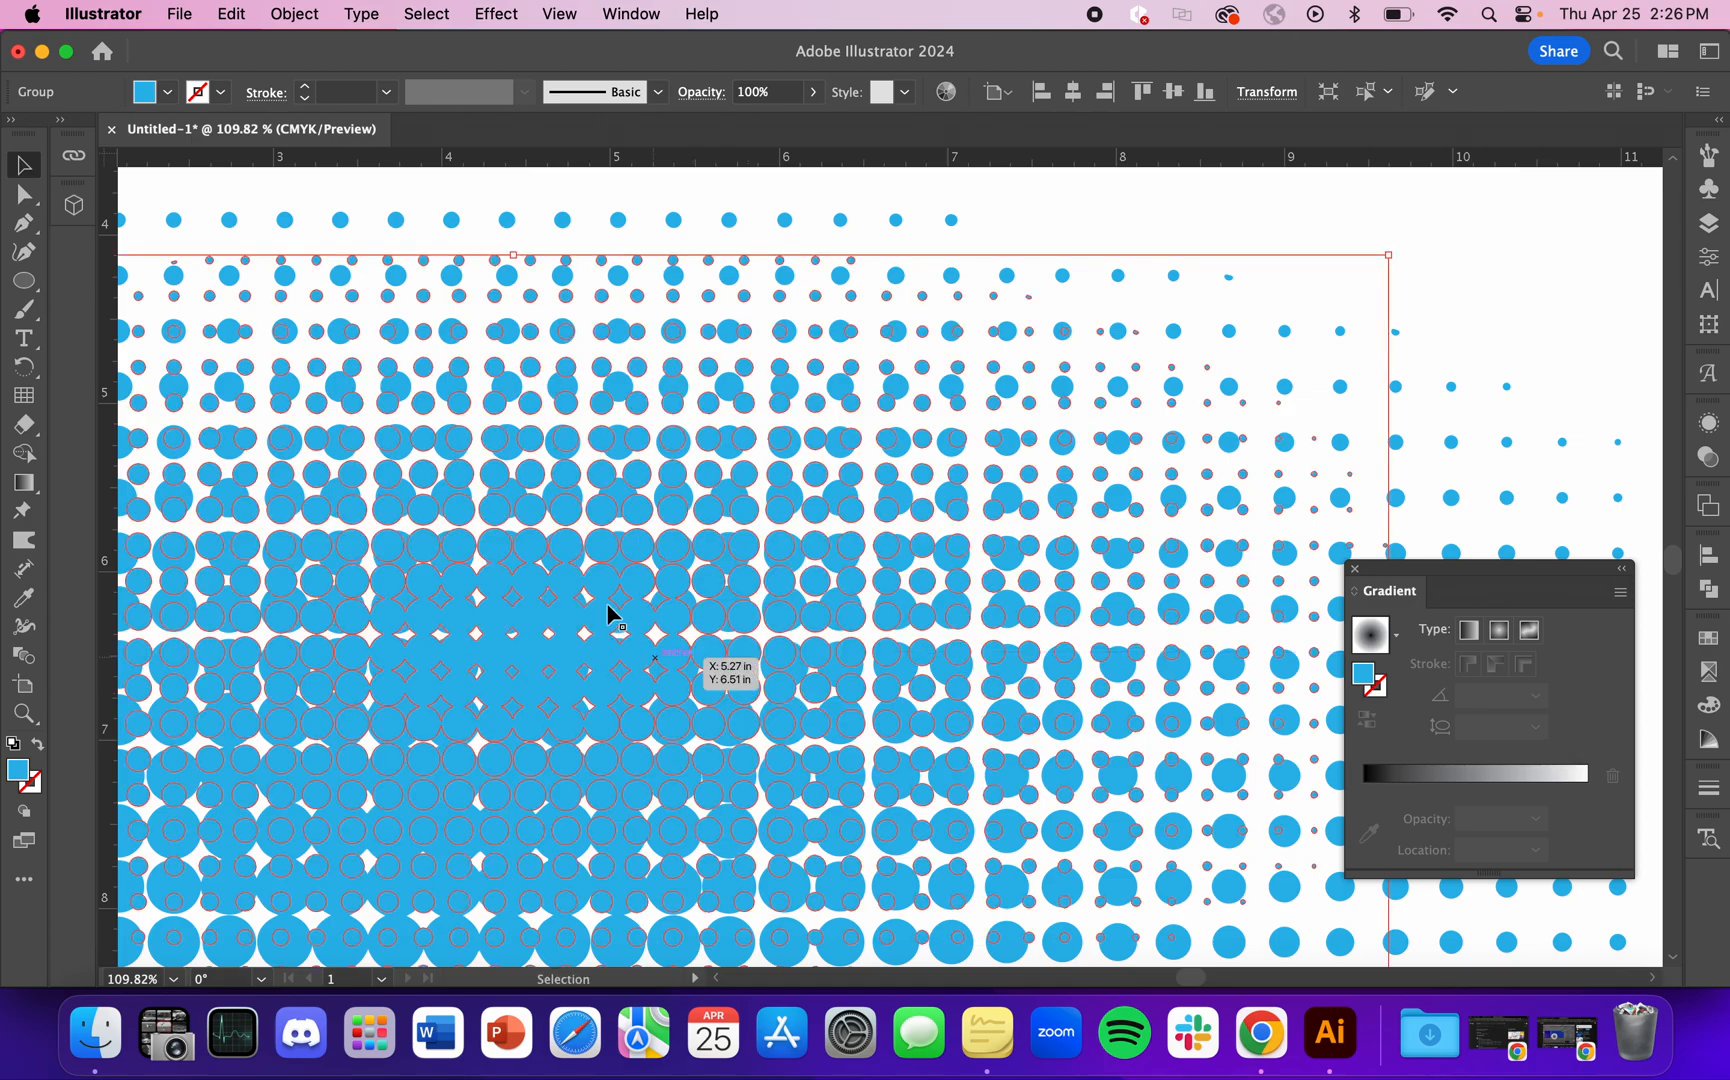
pyautogui.scroll(4, 609, 612)
pyautogui.moveTo(741, 490); pyautogui.dragTo(803, 450)
pyautogui.scroll(-11, 760, 490)
pyautogui.click(1030, 295)
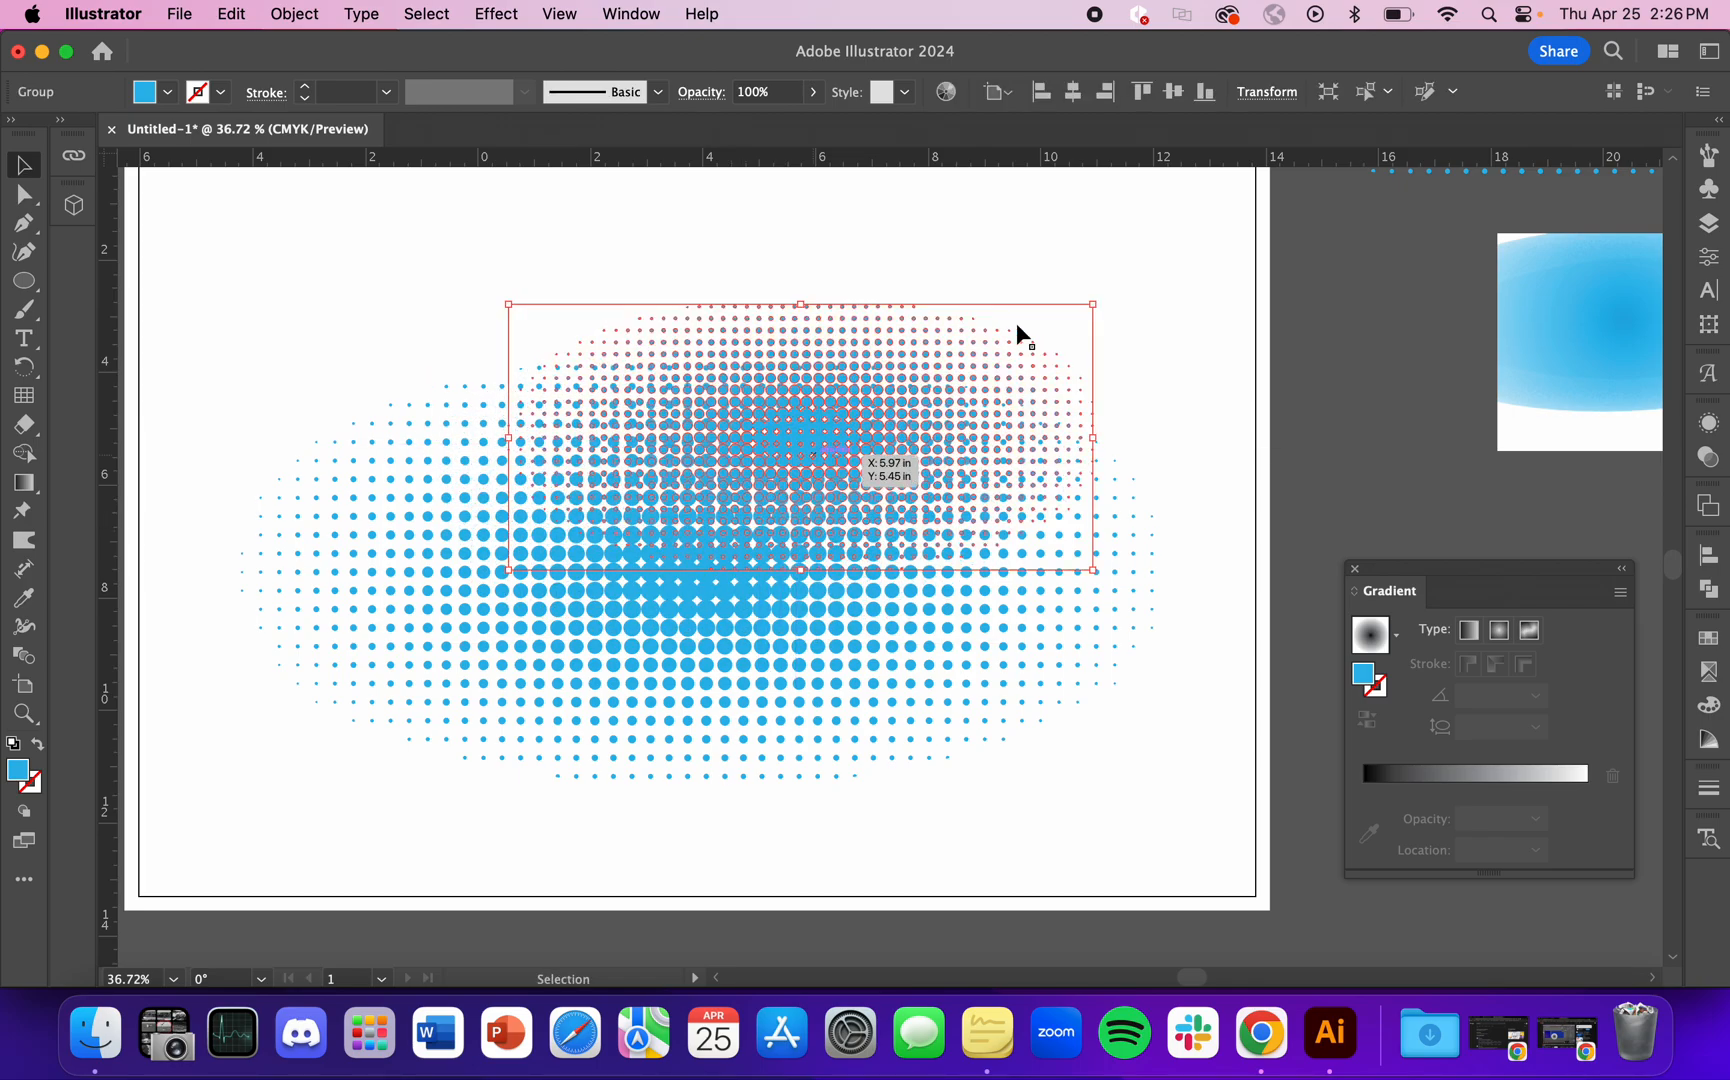
pyautogui.click(1179, 250)
pyautogui.scroll(-2, 749, 845)
pyautogui.moveTo(873, 560)
pyautogui.mouseDown()
pyautogui.moveTo(869, 530)
pyautogui.moveTo(848, 554)
pyautogui.mouseUp()
pyautogui.click(1066, 484)
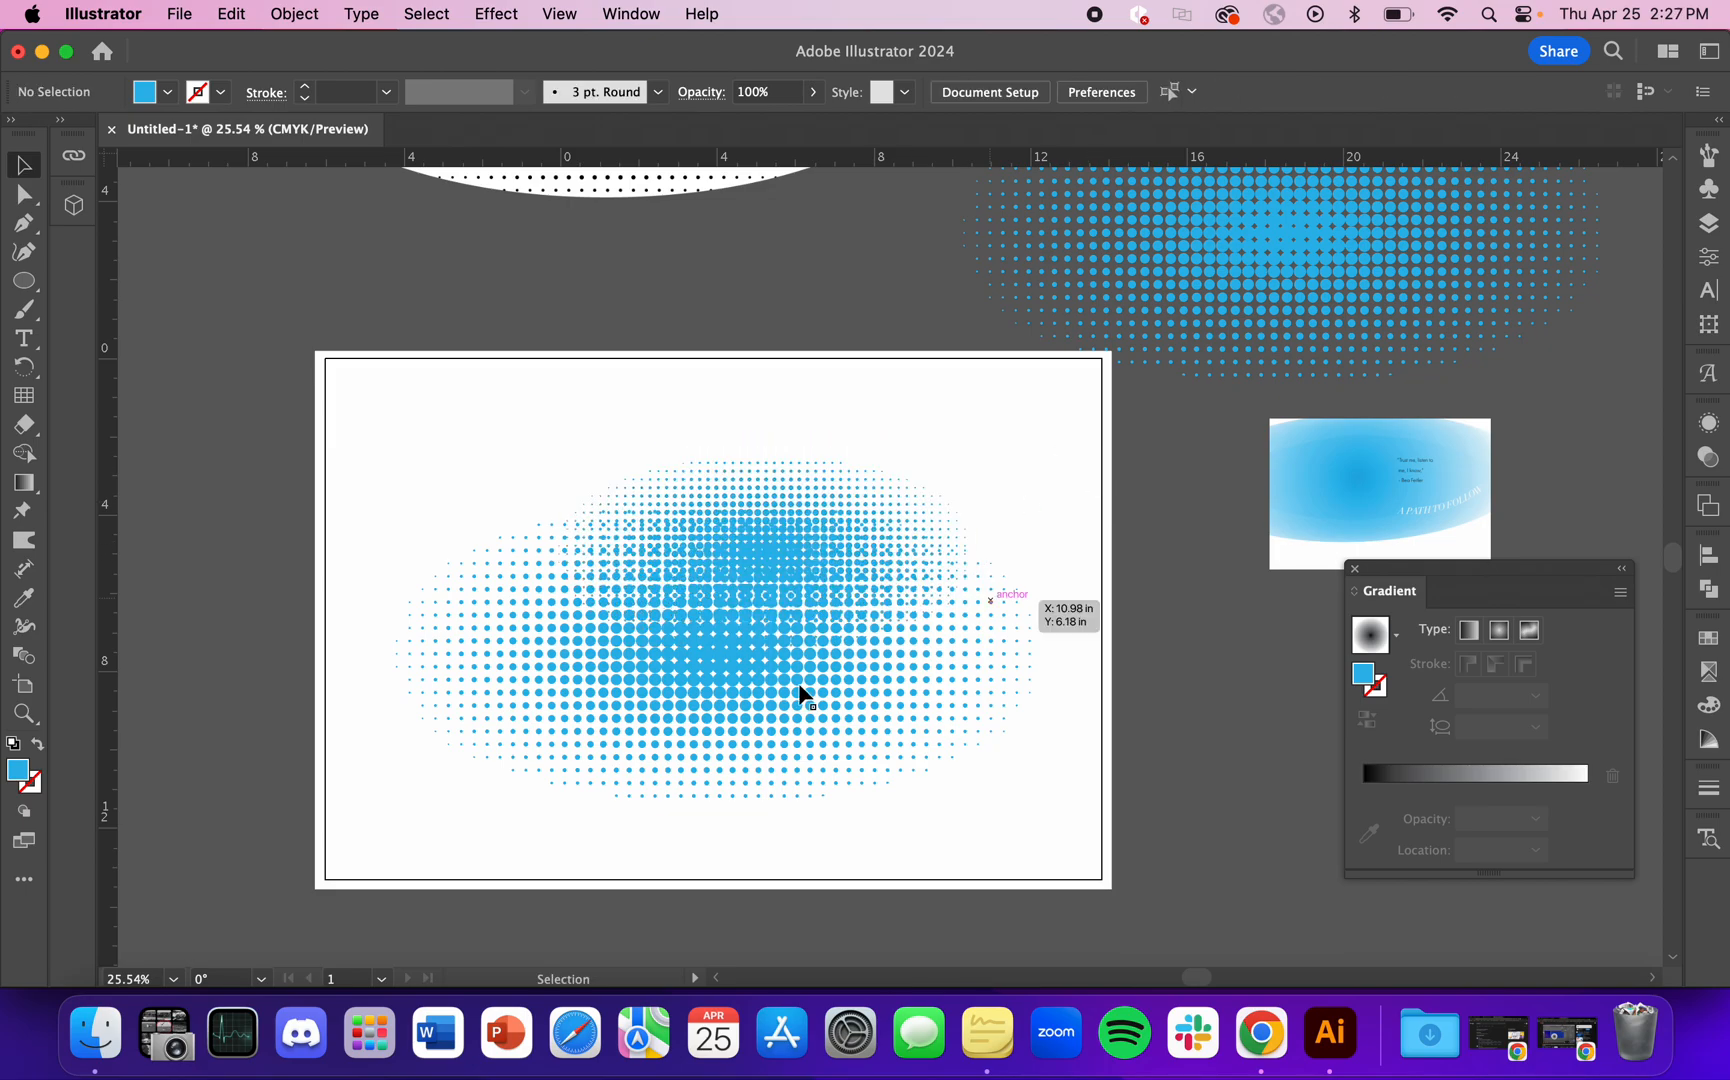
# Step: Duplicate the smaller dot group over the larger group's lower-left part and scale the duplicate down
pyautogui.click(793, 551)
pyautogui.press('a')
pyautogui.moveTo(796, 547); pyautogui.dragTo(606, 745)
pyautogui.moveTo(788, 826); pyautogui.dragTo(688, 791)
pyautogui.moveTo(541, 723); pyautogui.dragTo(633, 718)
pyautogui.click(1162, 791)
pyautogui.scroll(-2, 852, 680)
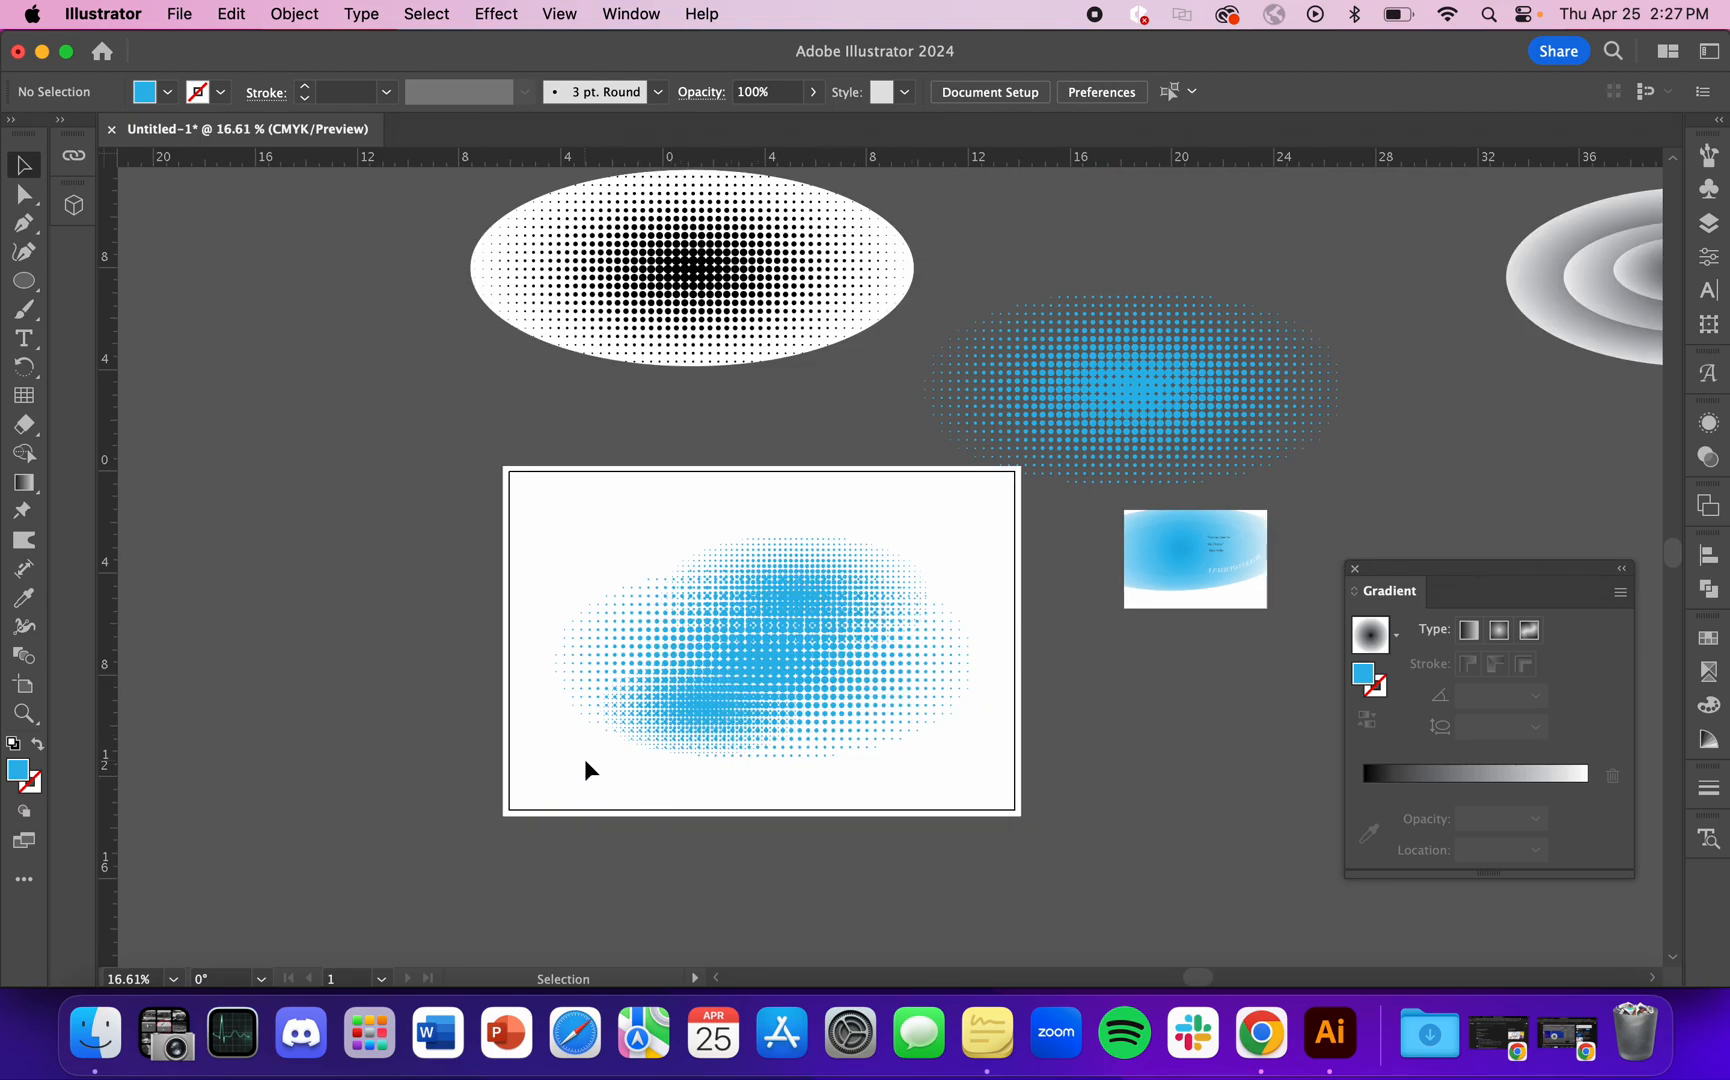
# Step: Move the lower-left dot group up and left across the artboard's left edge and scale it up to about 13.5 in wide
pyautogui.scroll(3, 586, 766)
pyautogui.scroll(-2, 785, 750)
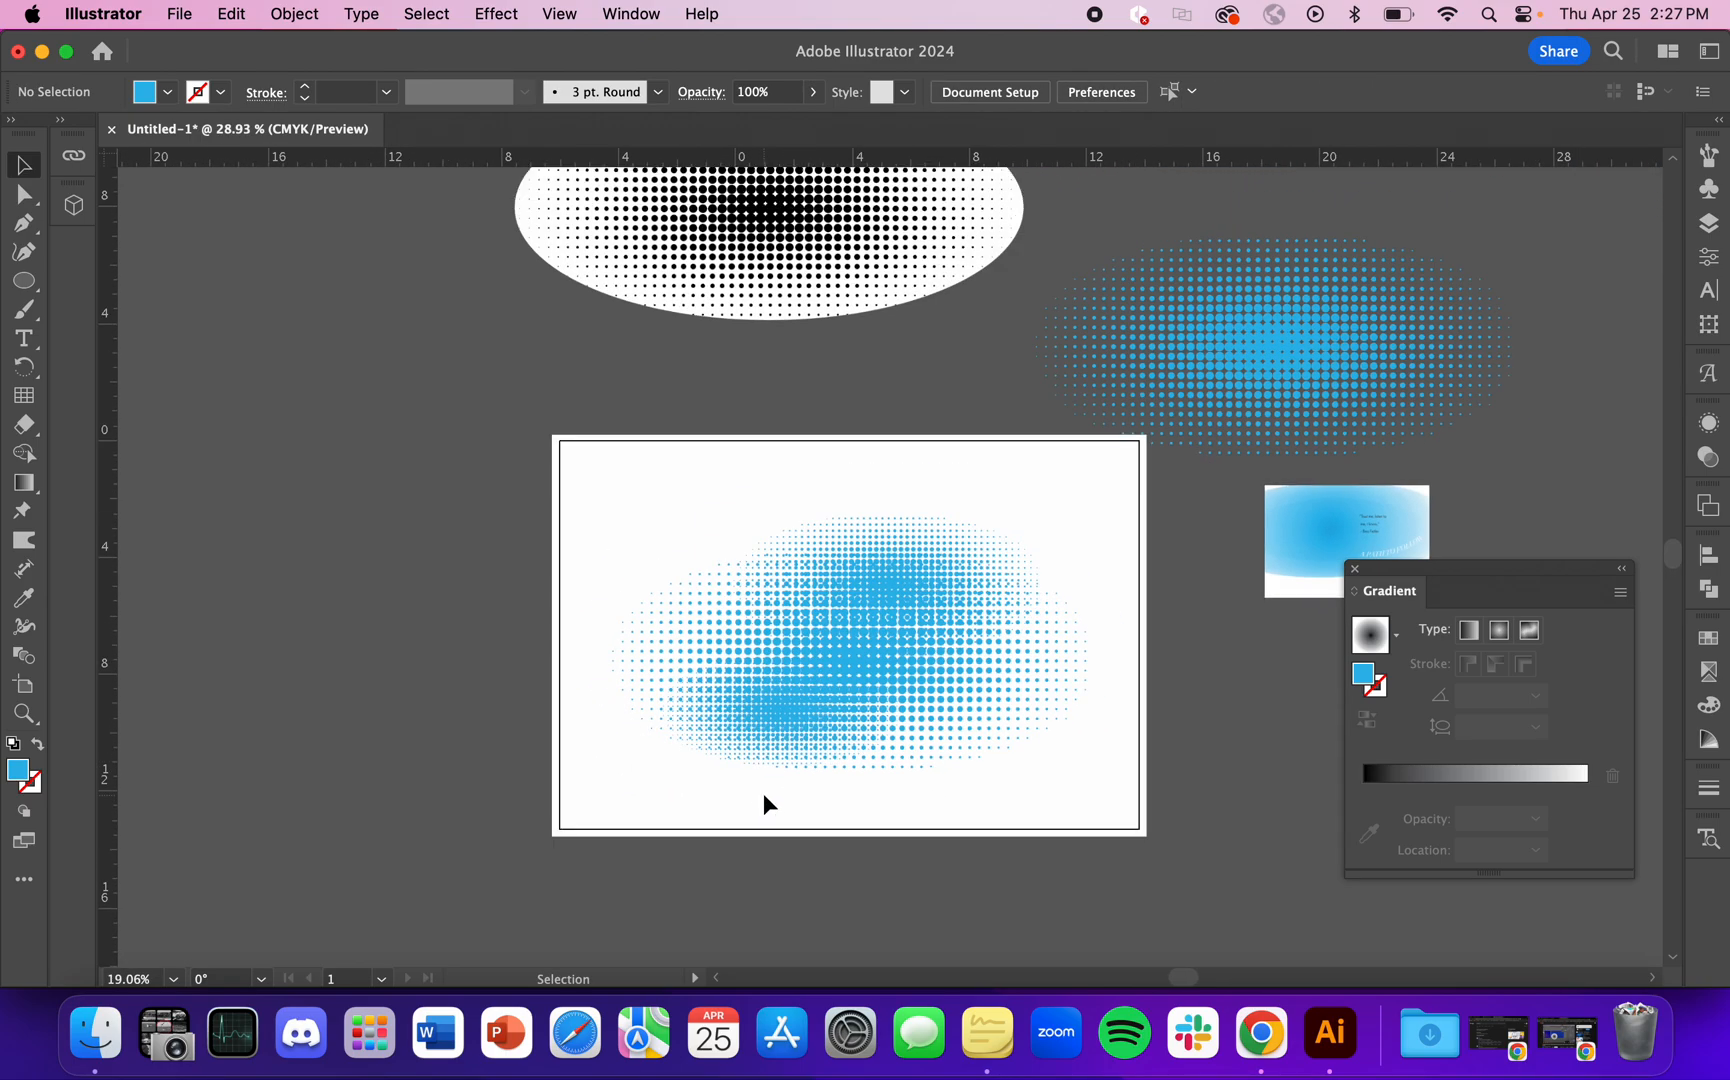
pyautogui.scroll(2, 712, 738)
pyautogui.scroll(-1, 600, 851)
pyautogui.scroll(-2, 600, 851)
pyautogui.scroll(2, 699, 789)
pyautogui.click(699, 789)
pyautogui.moveTo(699, 787); pyautogui.dragTo(339, 502)
pyautogui.moveTo(635, 626)
pyautogui.mouseDown()
pyautogui.moveTo(592, 601)
pyautogui.moveTo(625, 638)
pyautogui.mouseUp()
pyautogui.moveTo(328, 533); pyautogui.dragTo(255, 468)
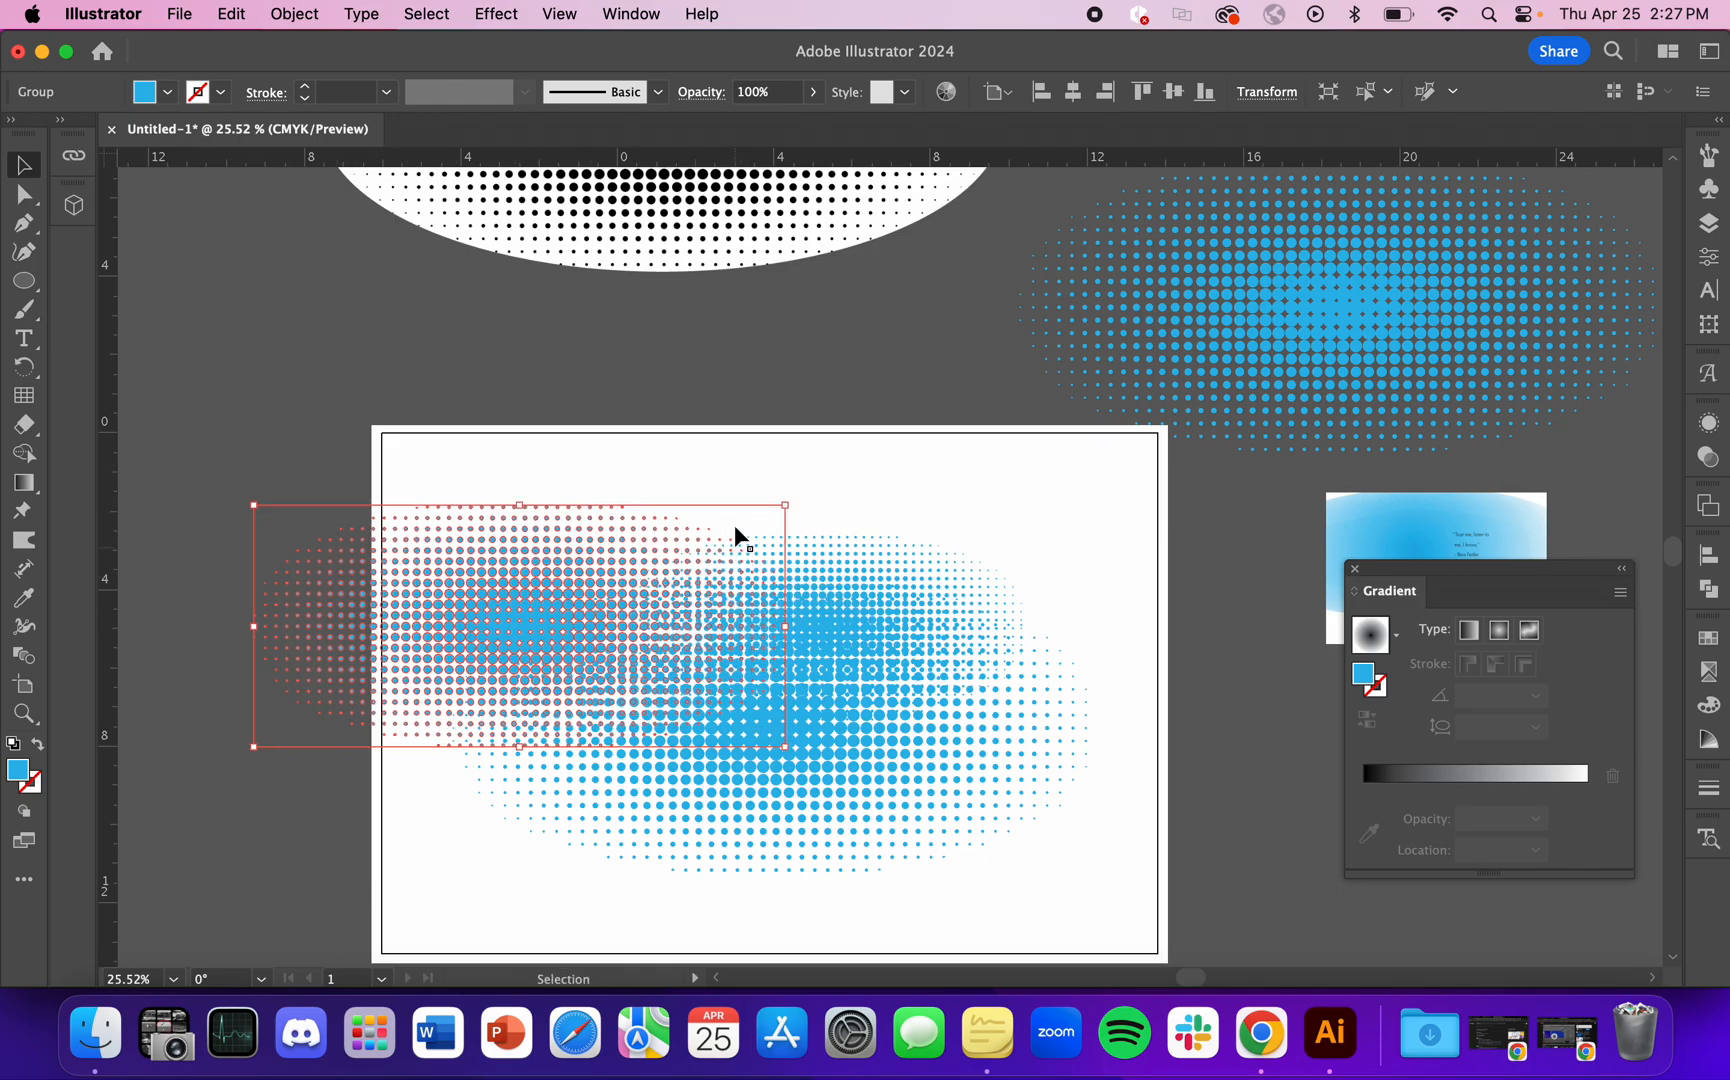
pyautogui.click(687, 497)
pyautogui.moveTo(592, 562); pyautogui.dragTo(625, 578)
pyautogui.click(454, 870)
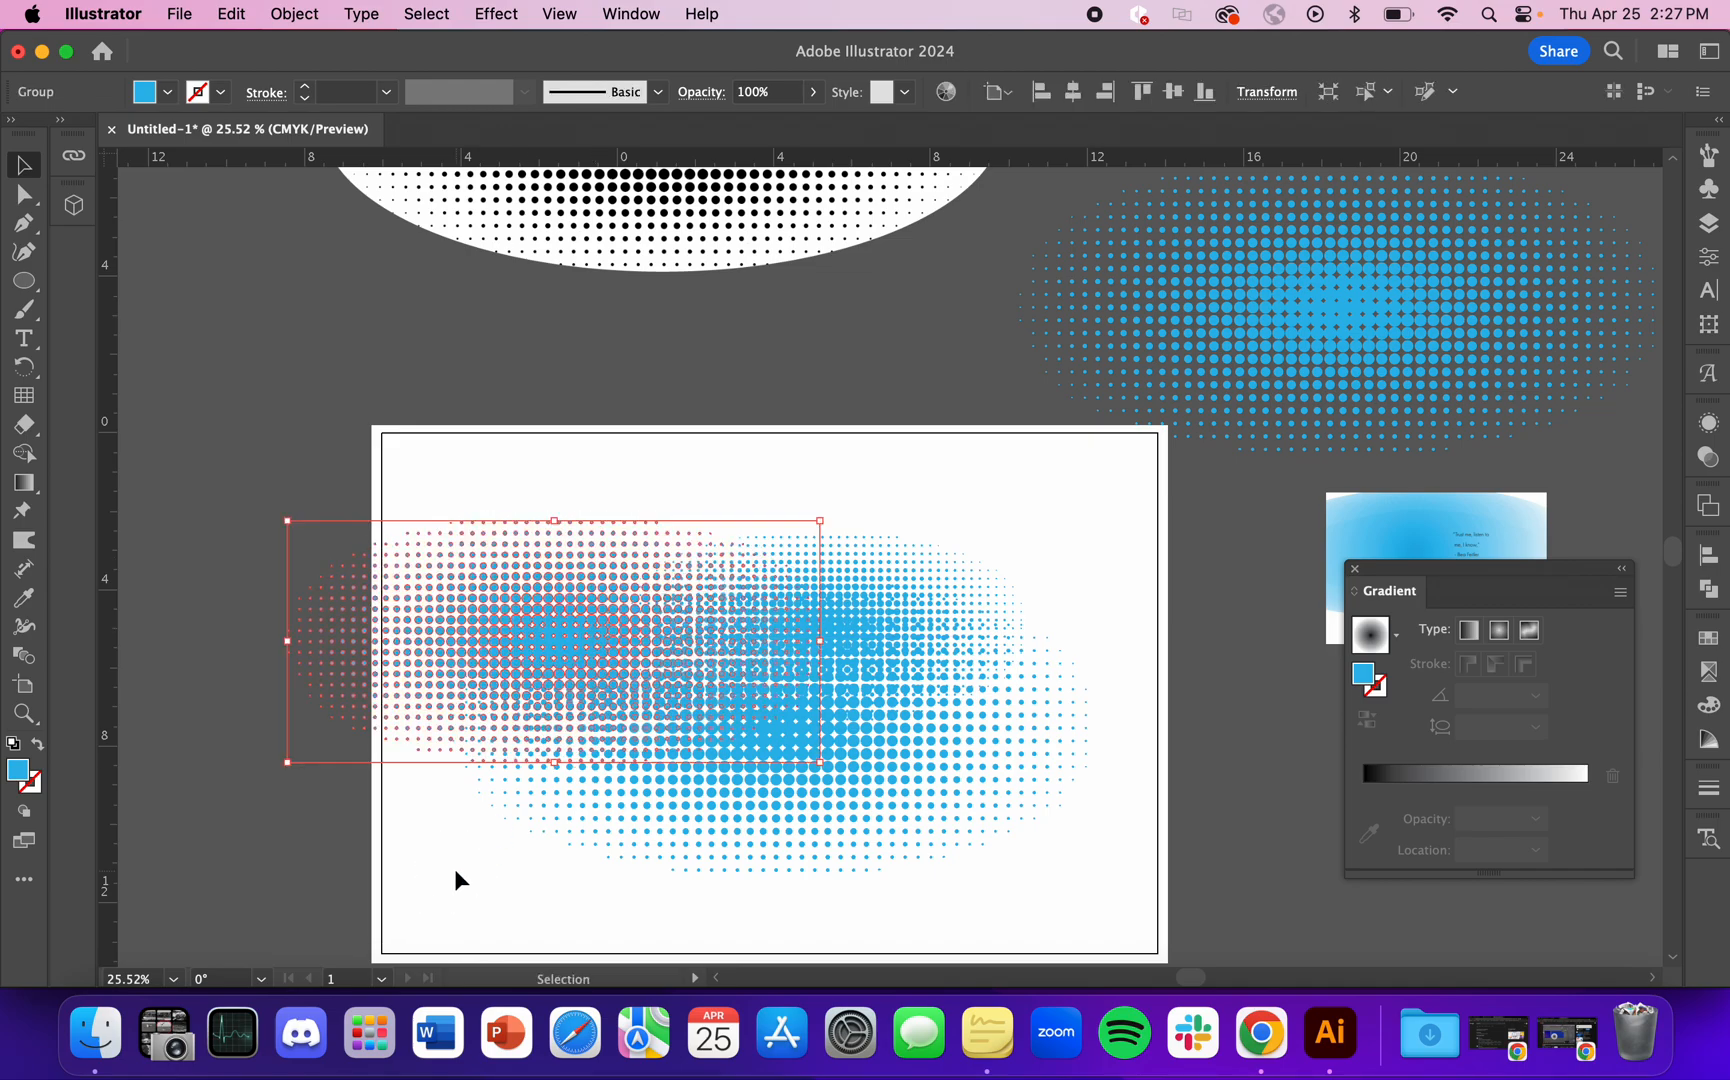
# Step: Examine the dot patterns where the blue halftone groups overlap, both close up and across the whole artboard
pyautogui.scroll(-2, 454, 870)
pyautogui.scroll(-2, 698, 795)
pyautogui.scroll(1, 697, 797)
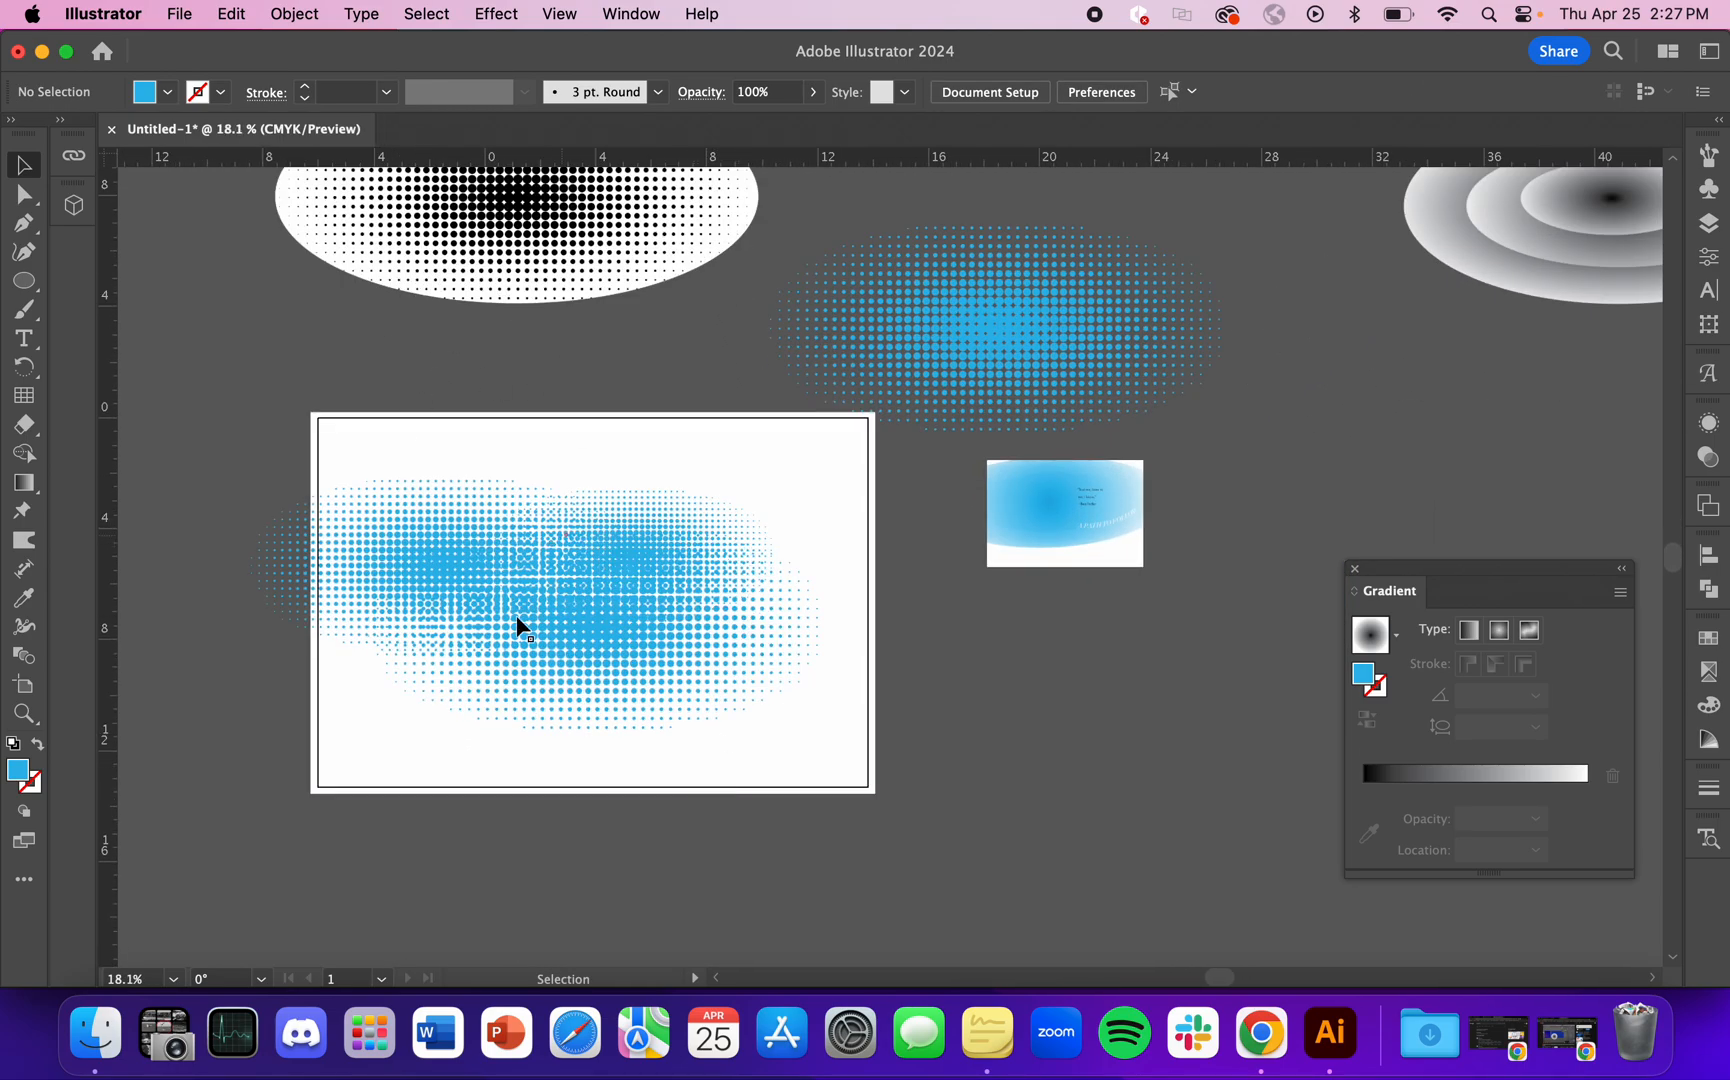
pyautogui.scroll(2, 494, 795)
pyautogui.scroll(-1, 501, 521)
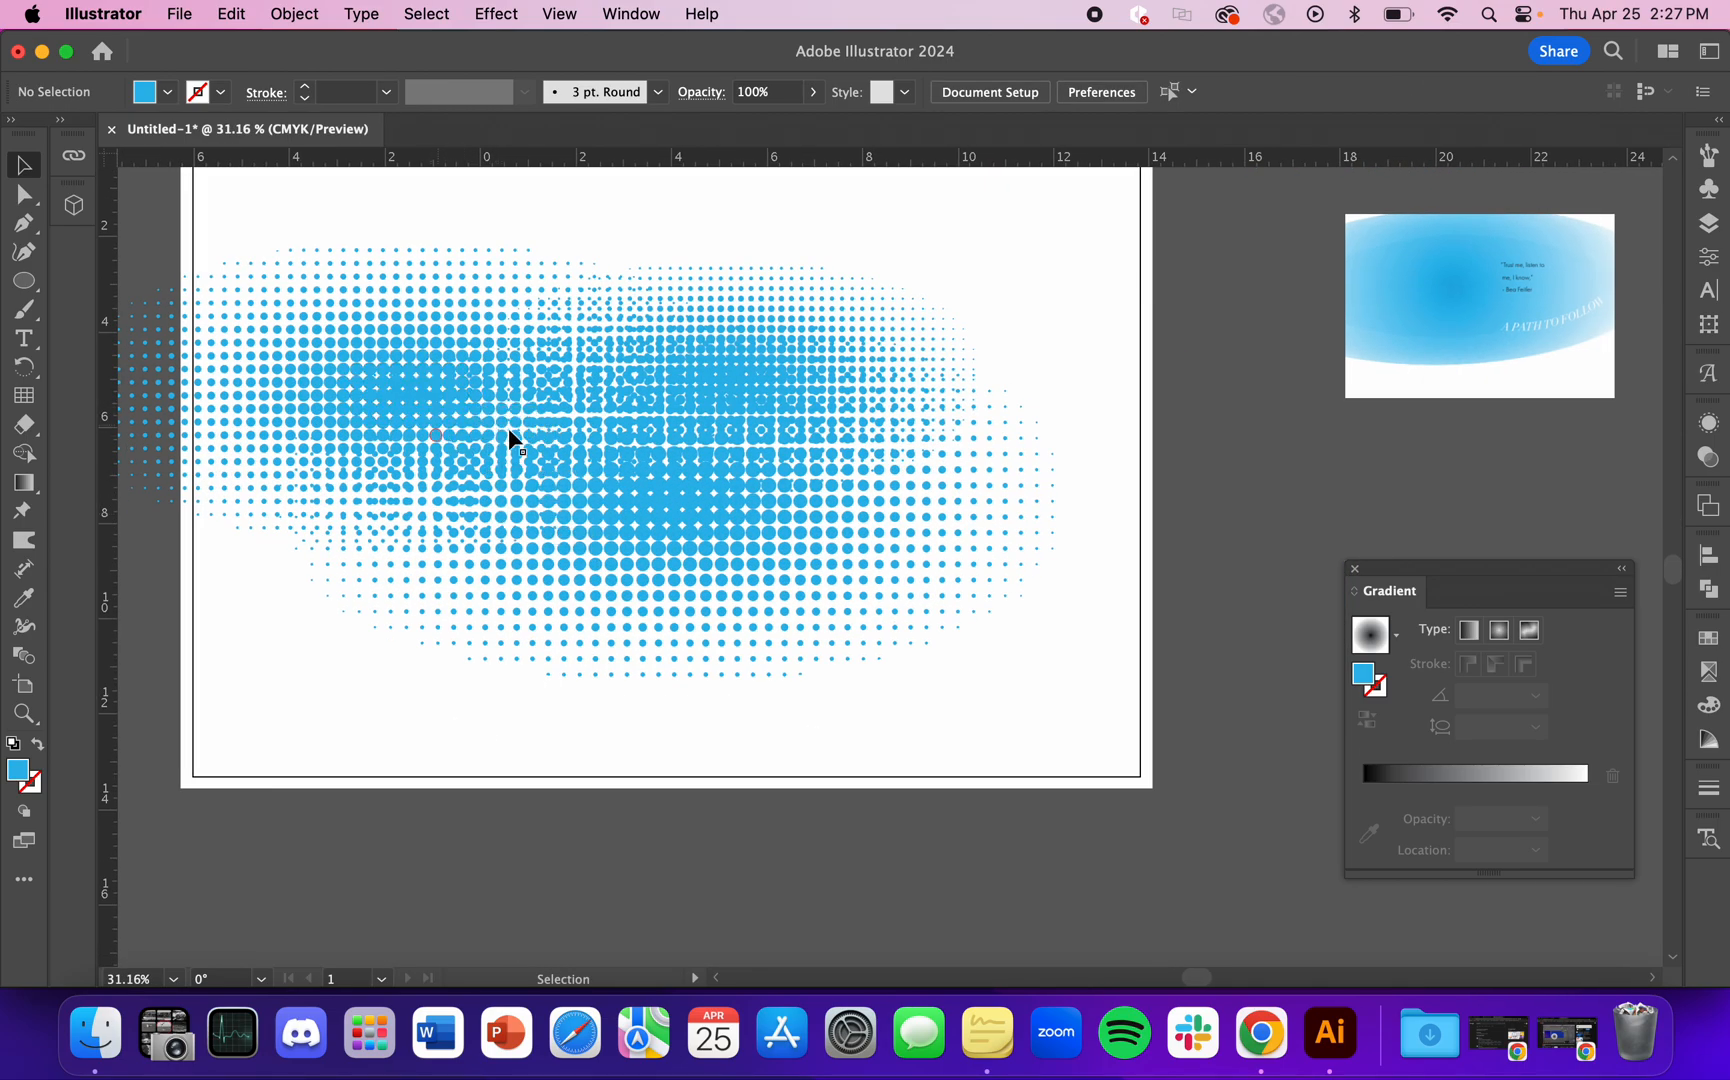
pyautogui.scroll(-1, 685, 468)
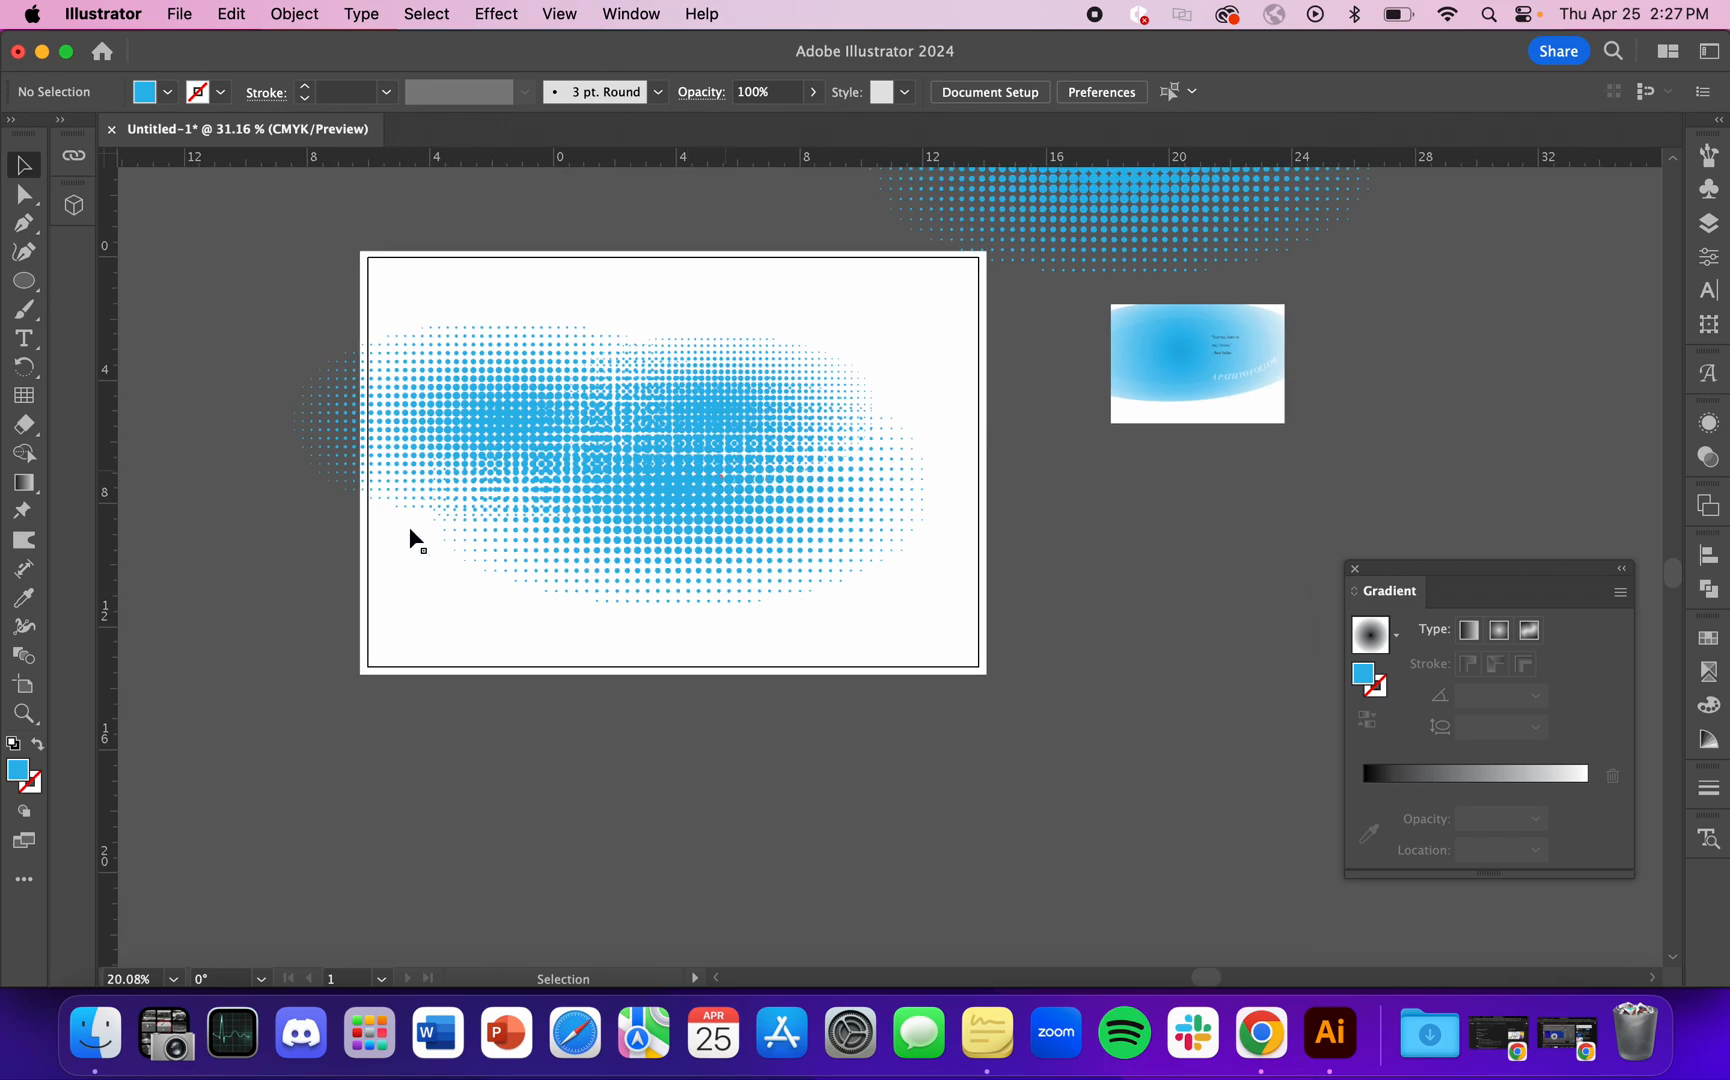
pyautogui.scroll(3, 490, 468)
pyautogui.scroll(1, 485, 463)
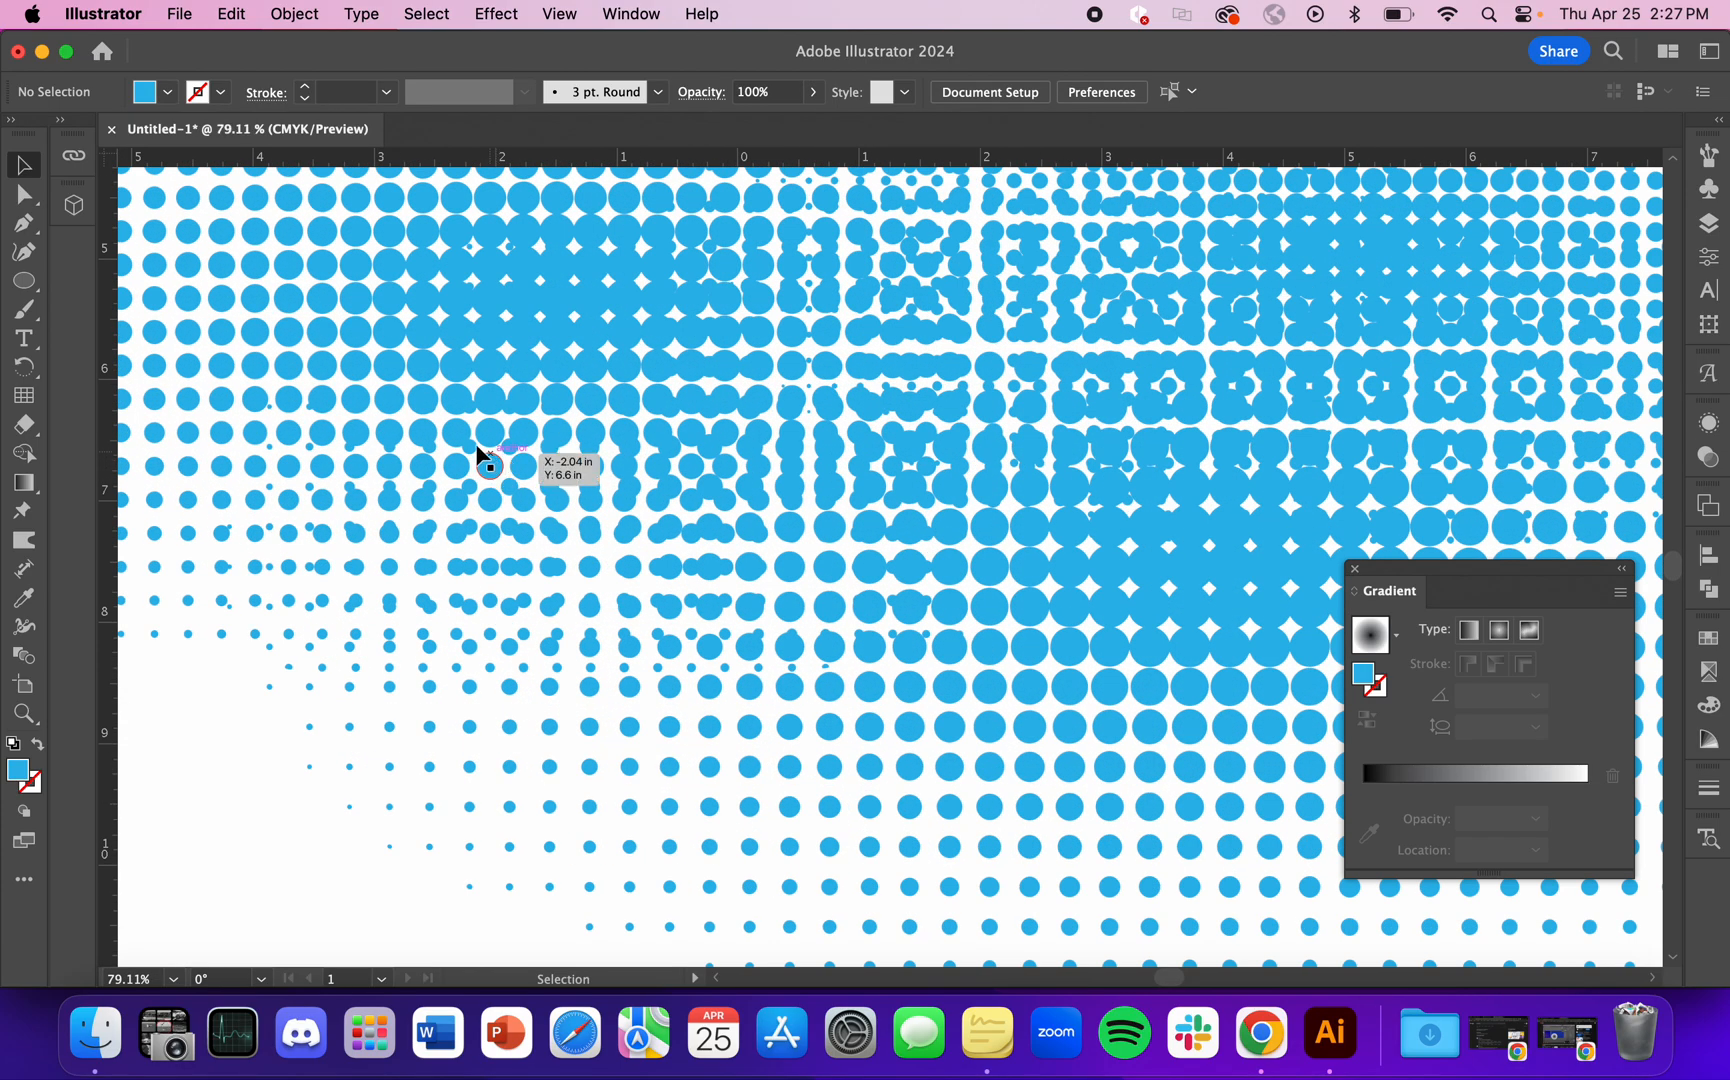
pyautogui.scroll(-2, 427, 535)
pyautogui.scroll(-1, 427, 540)
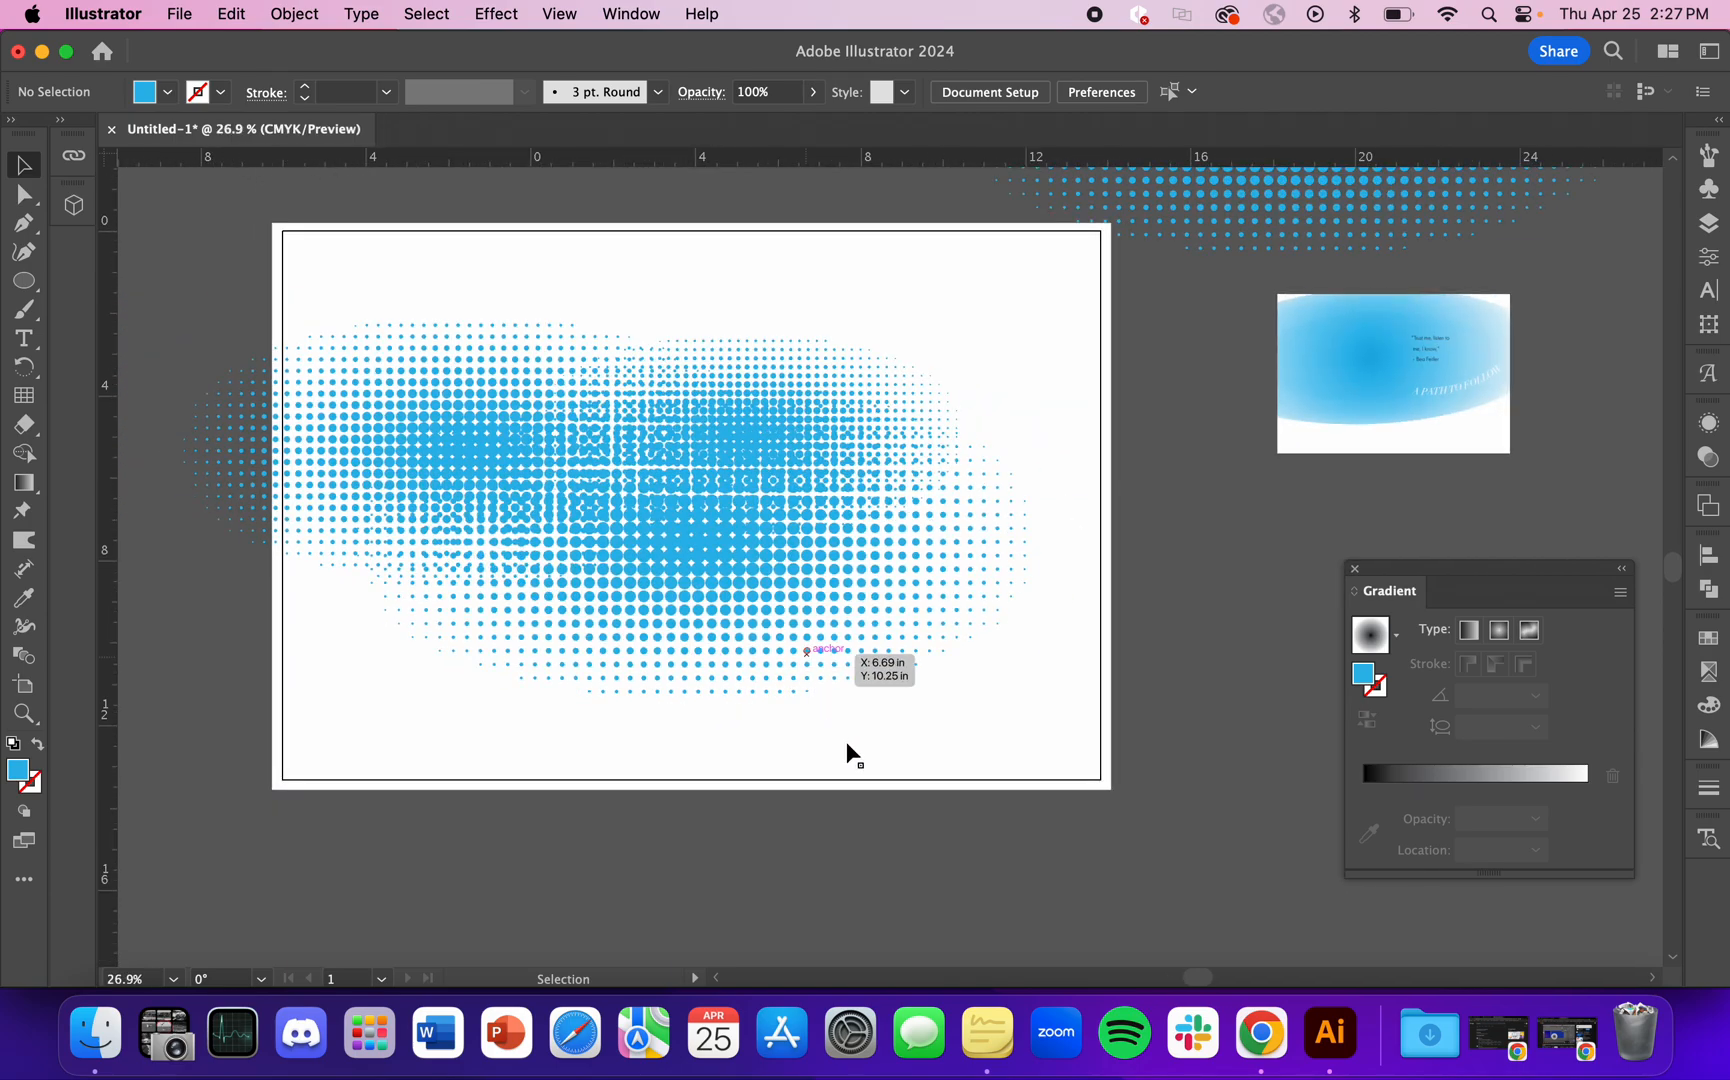
# Step: Move the overlapping blue dot groups together to the right so the leftmost group lies inside the artboard
pyautogui.click(422, 462)
pyautogui.moveTo(422, 462); pyautogui.dragTo(756, 497)
pyautogui.scroll(-1, 1112, 680)
pyautogui.click(1277, 678)
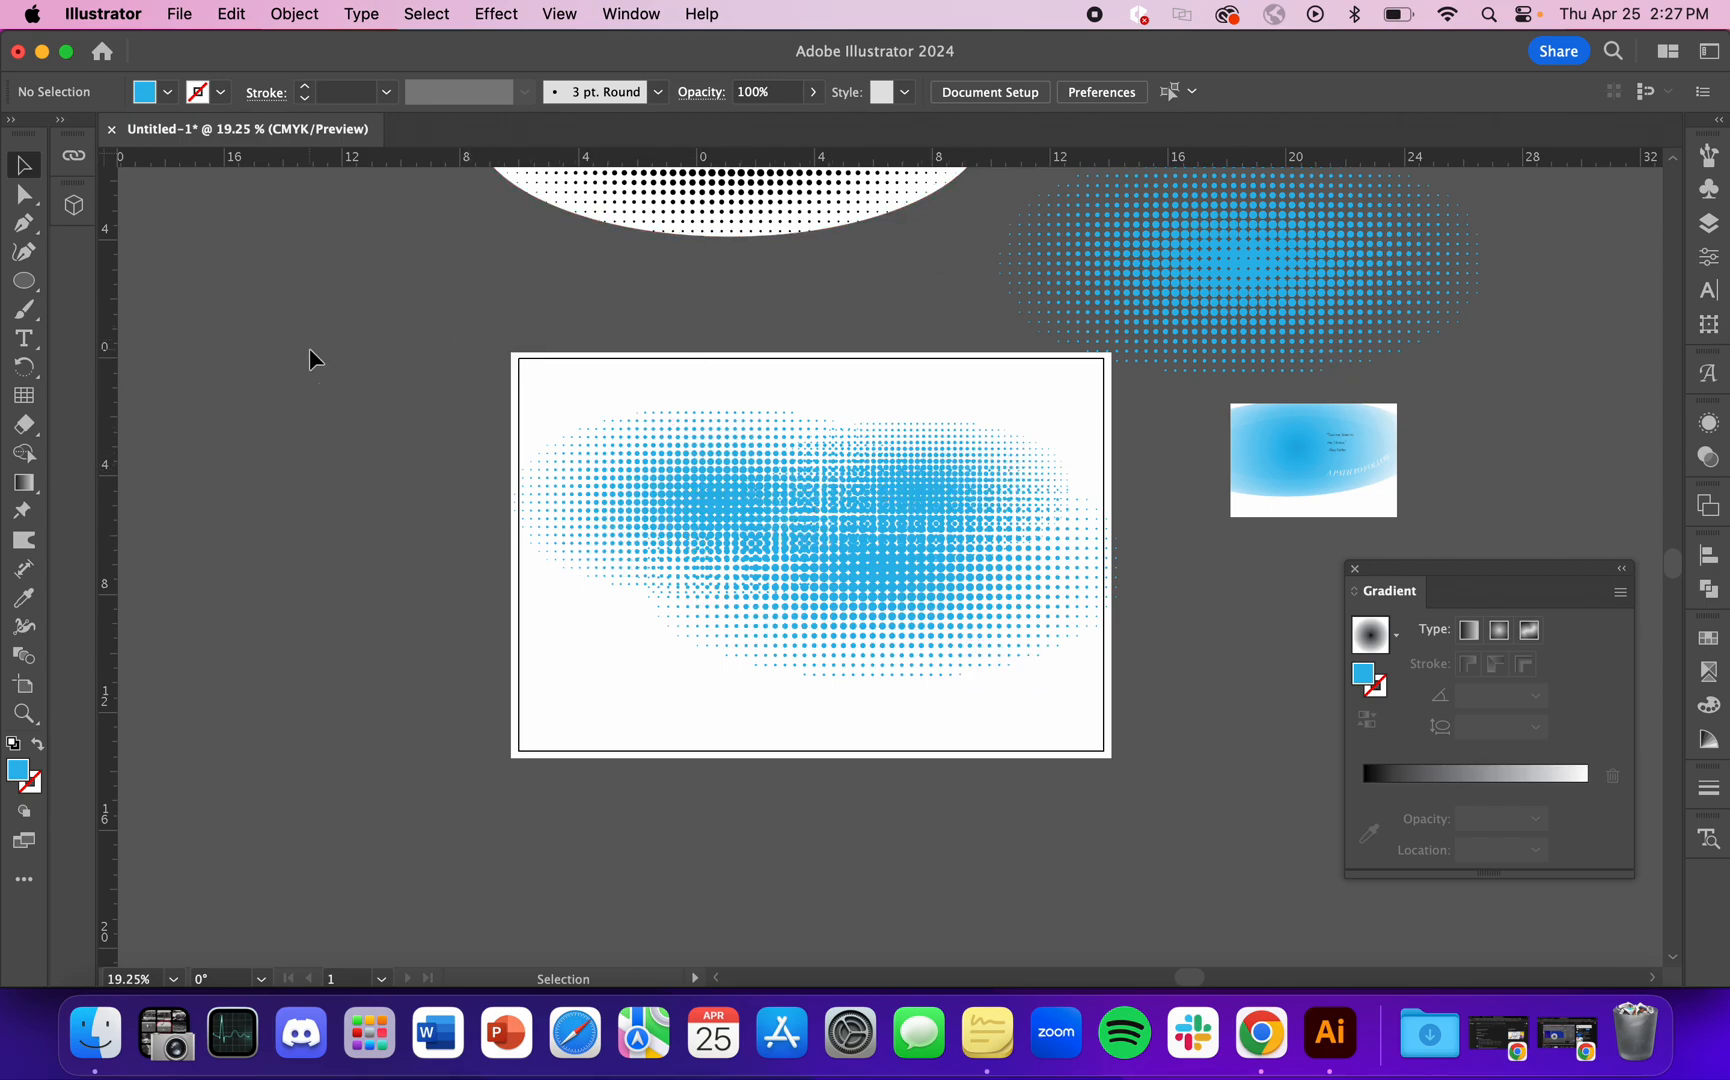
pyautogui.hotkey('shift', 'o')
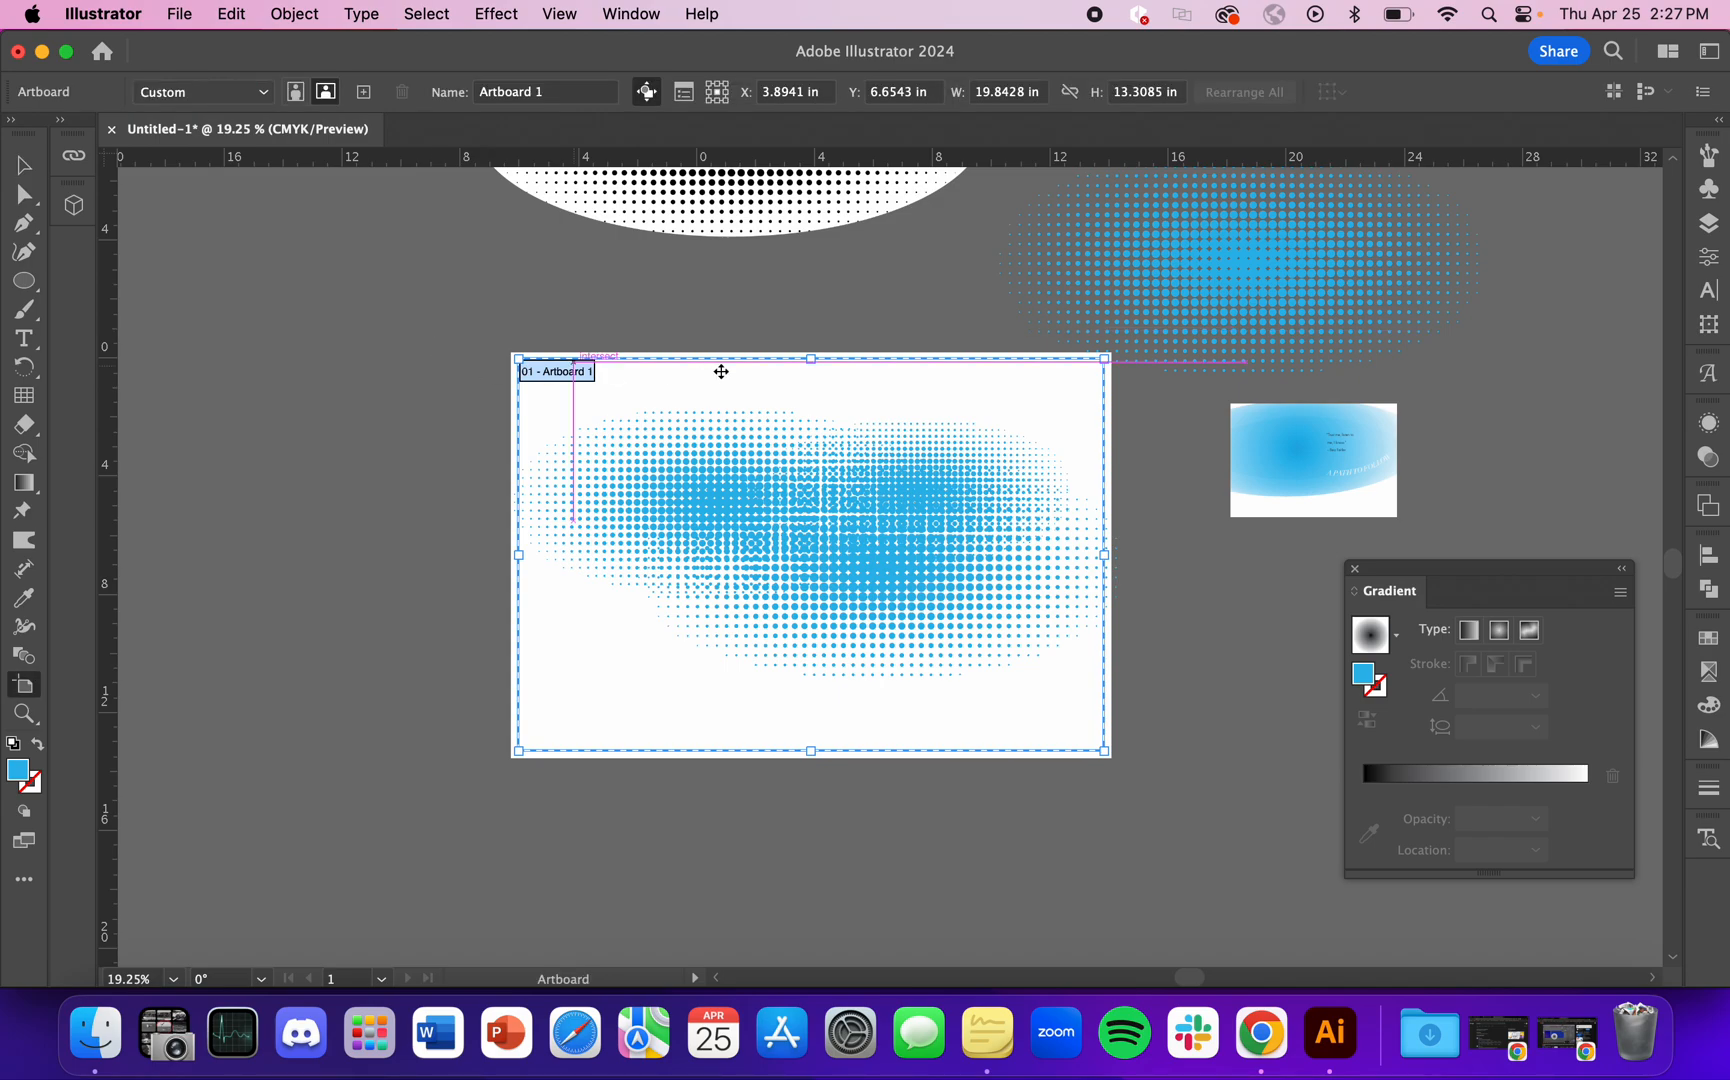
pyautogui.click(182, 14)
pyautogui.click(154, 214)
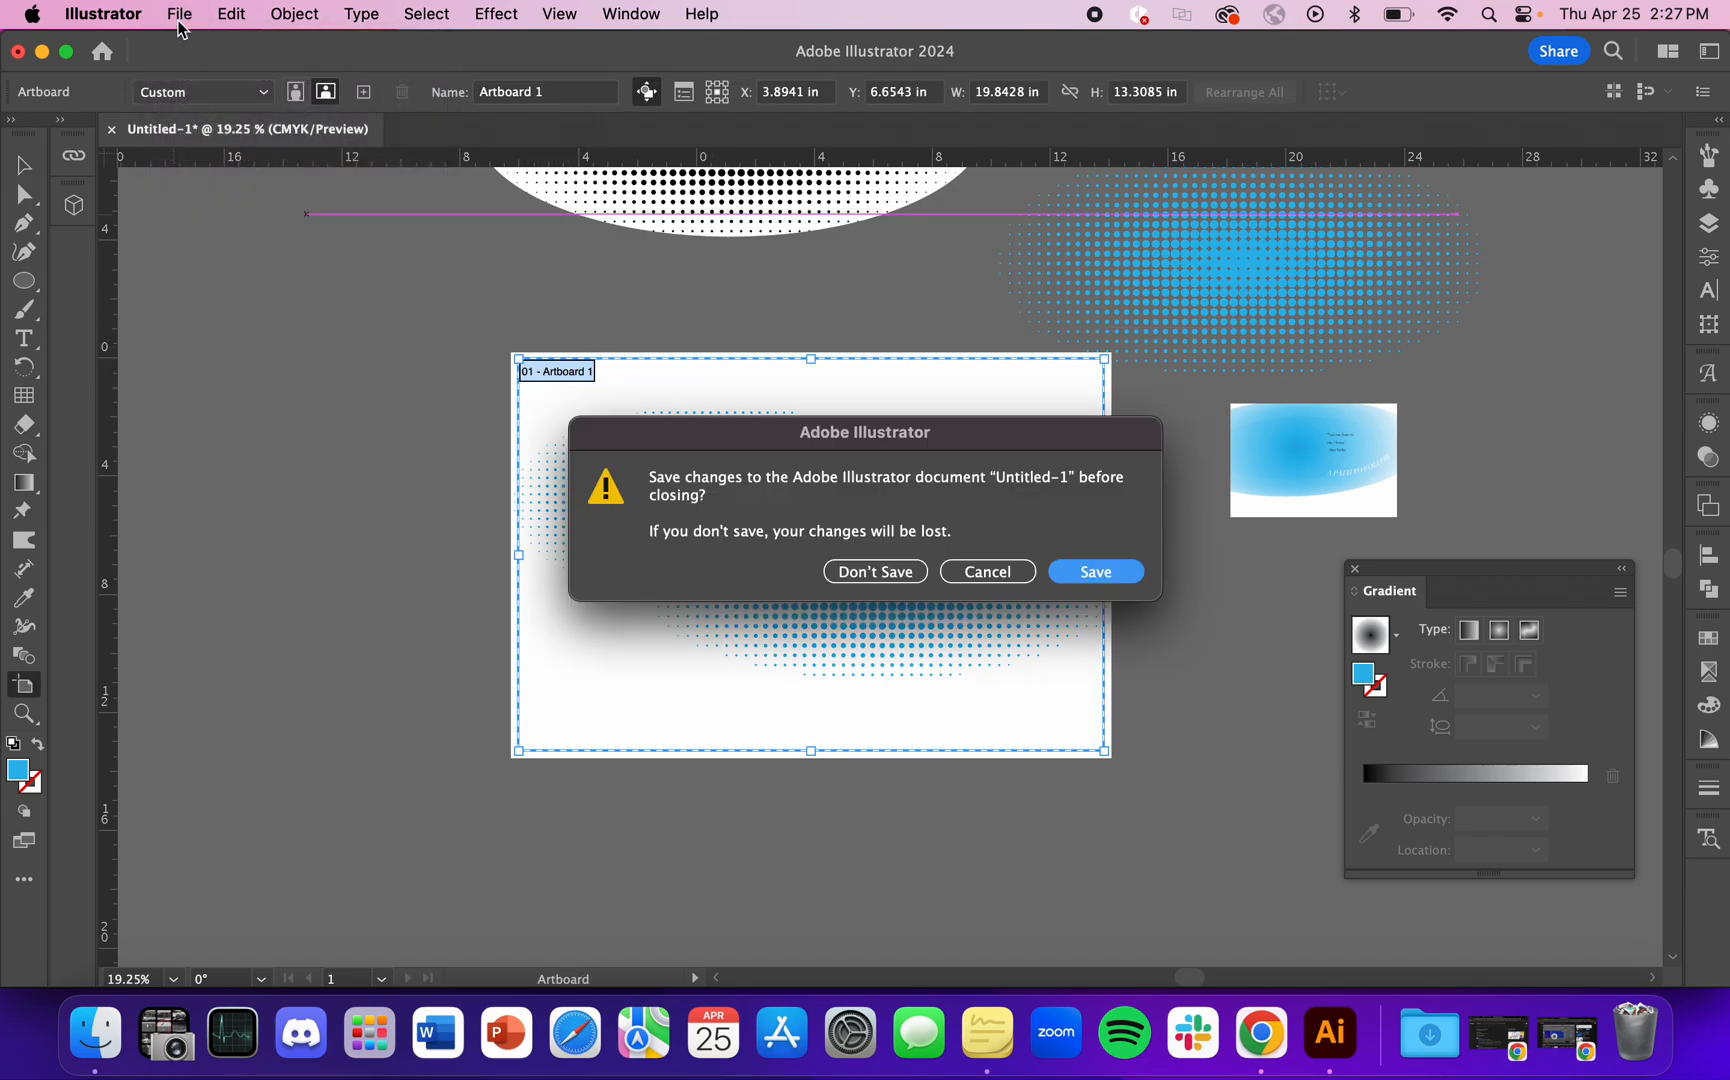
pyautogui.click(987, 572)
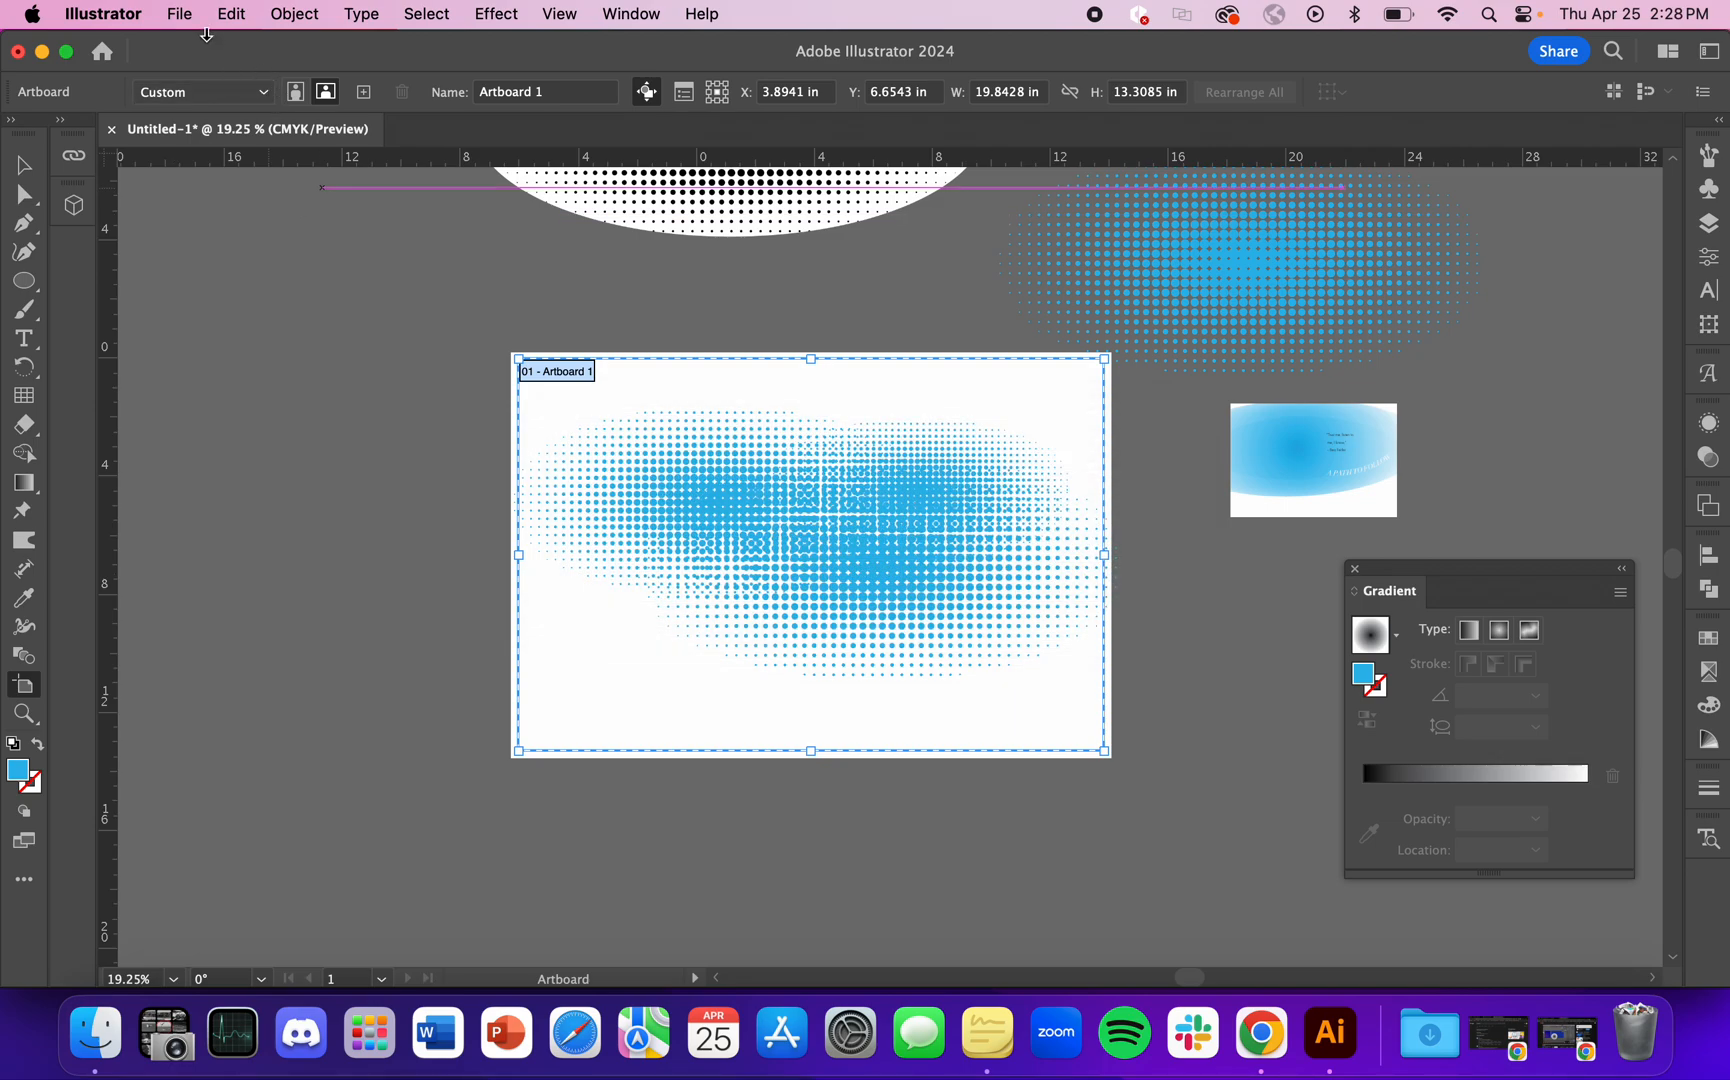
pyautogui.click(180, 14)
pyautogui.click(364, 552)
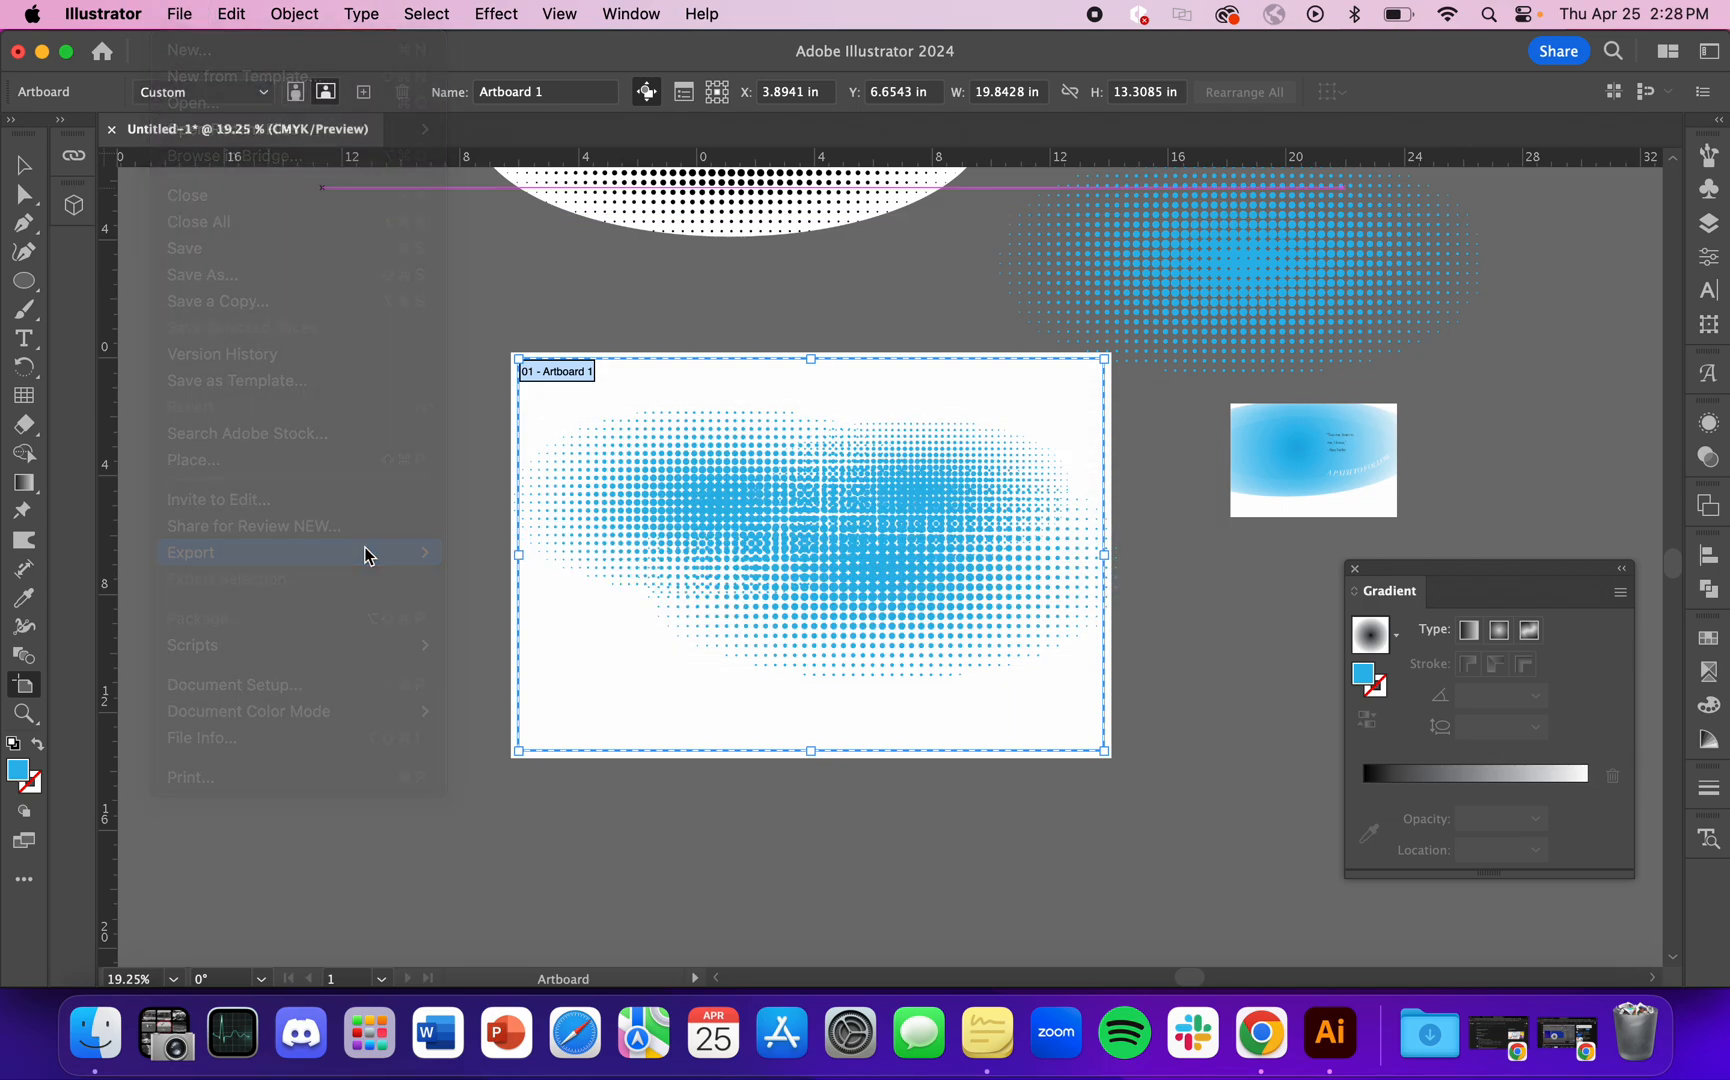
# Step: Export the design to the Desktop as Untitled-1.png in PNG format, using artboards with range 1
pyautogui.click(176, 13)
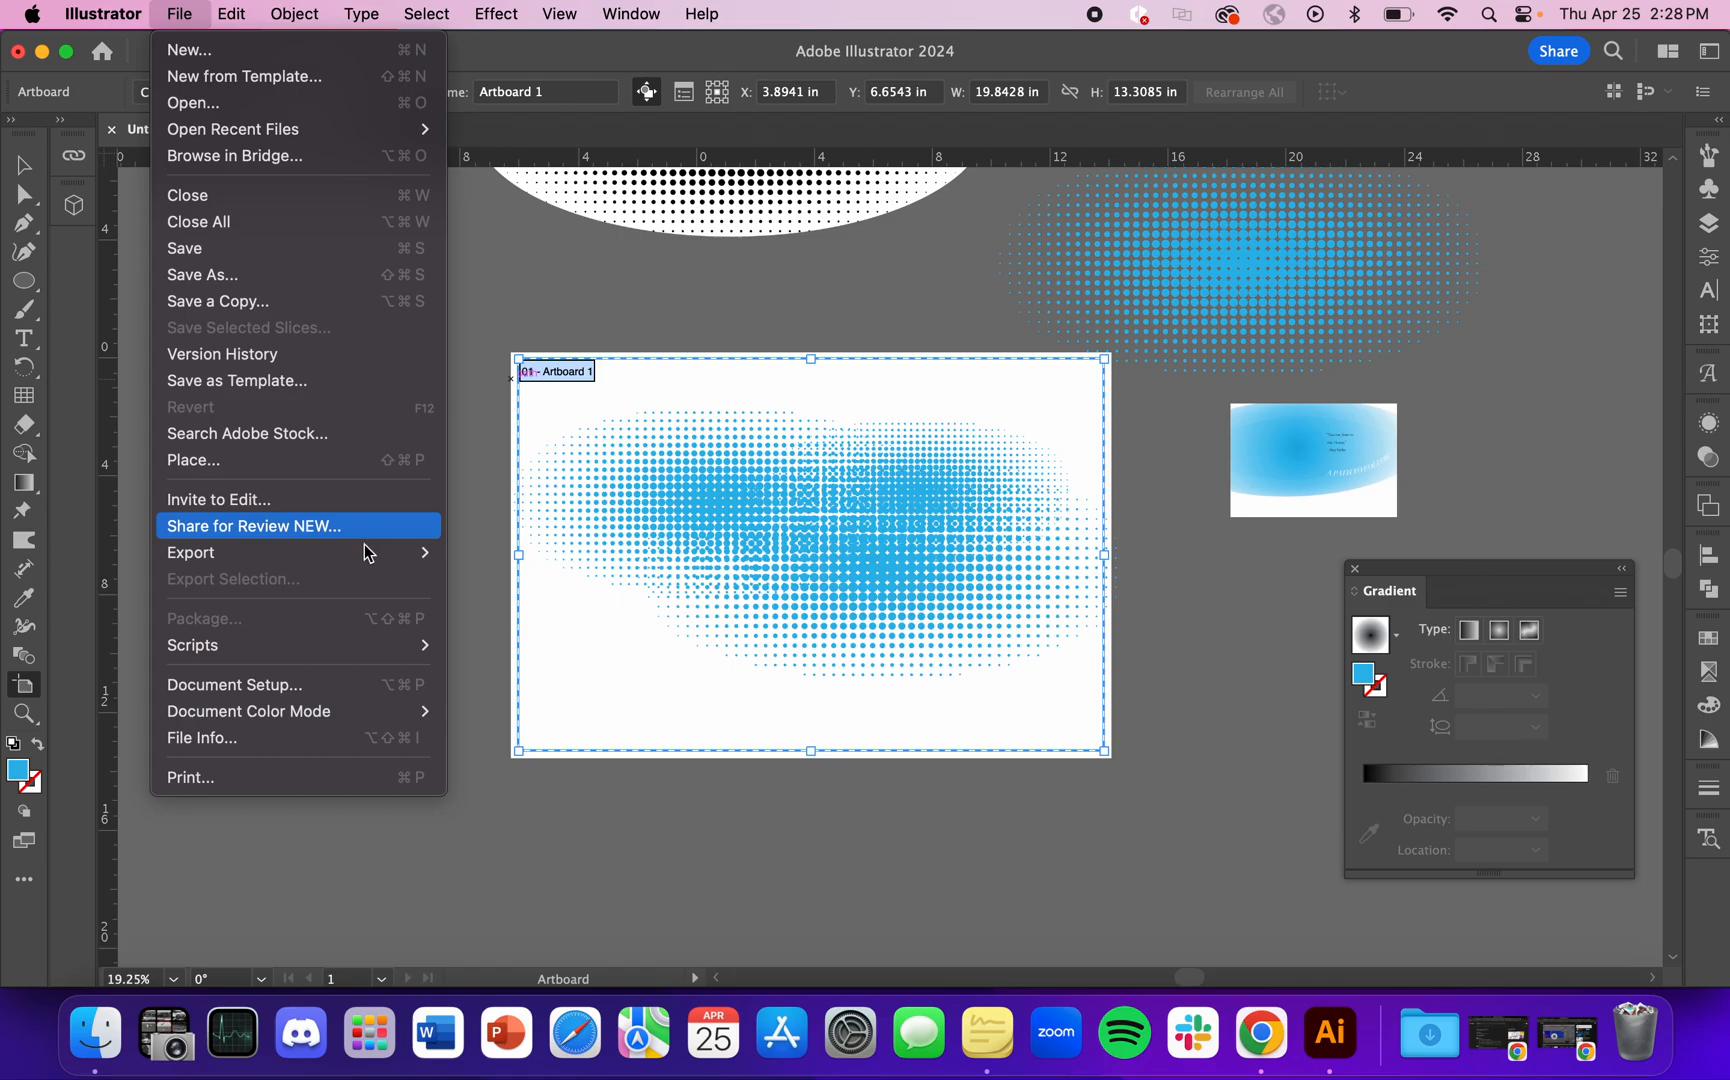
pyautogui.moveTo(401, 555)
pyautogui.click(524, 580)
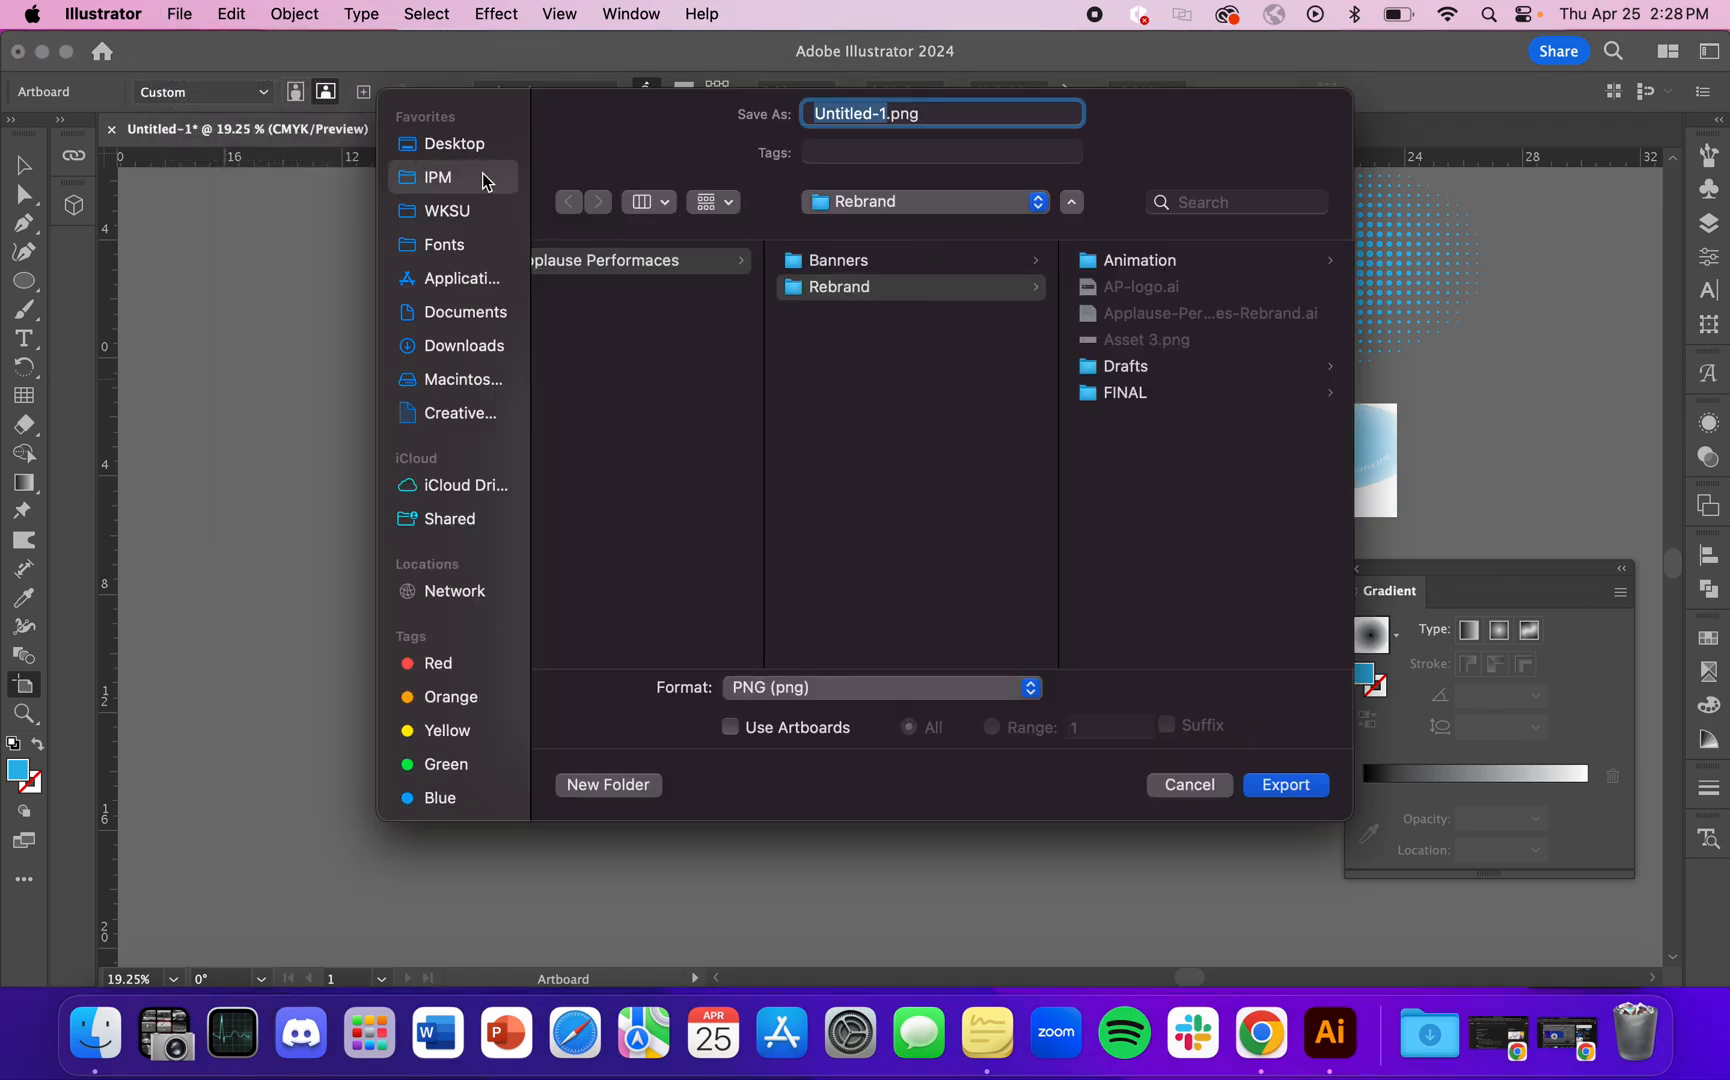
pyautogui.click(470, 143)
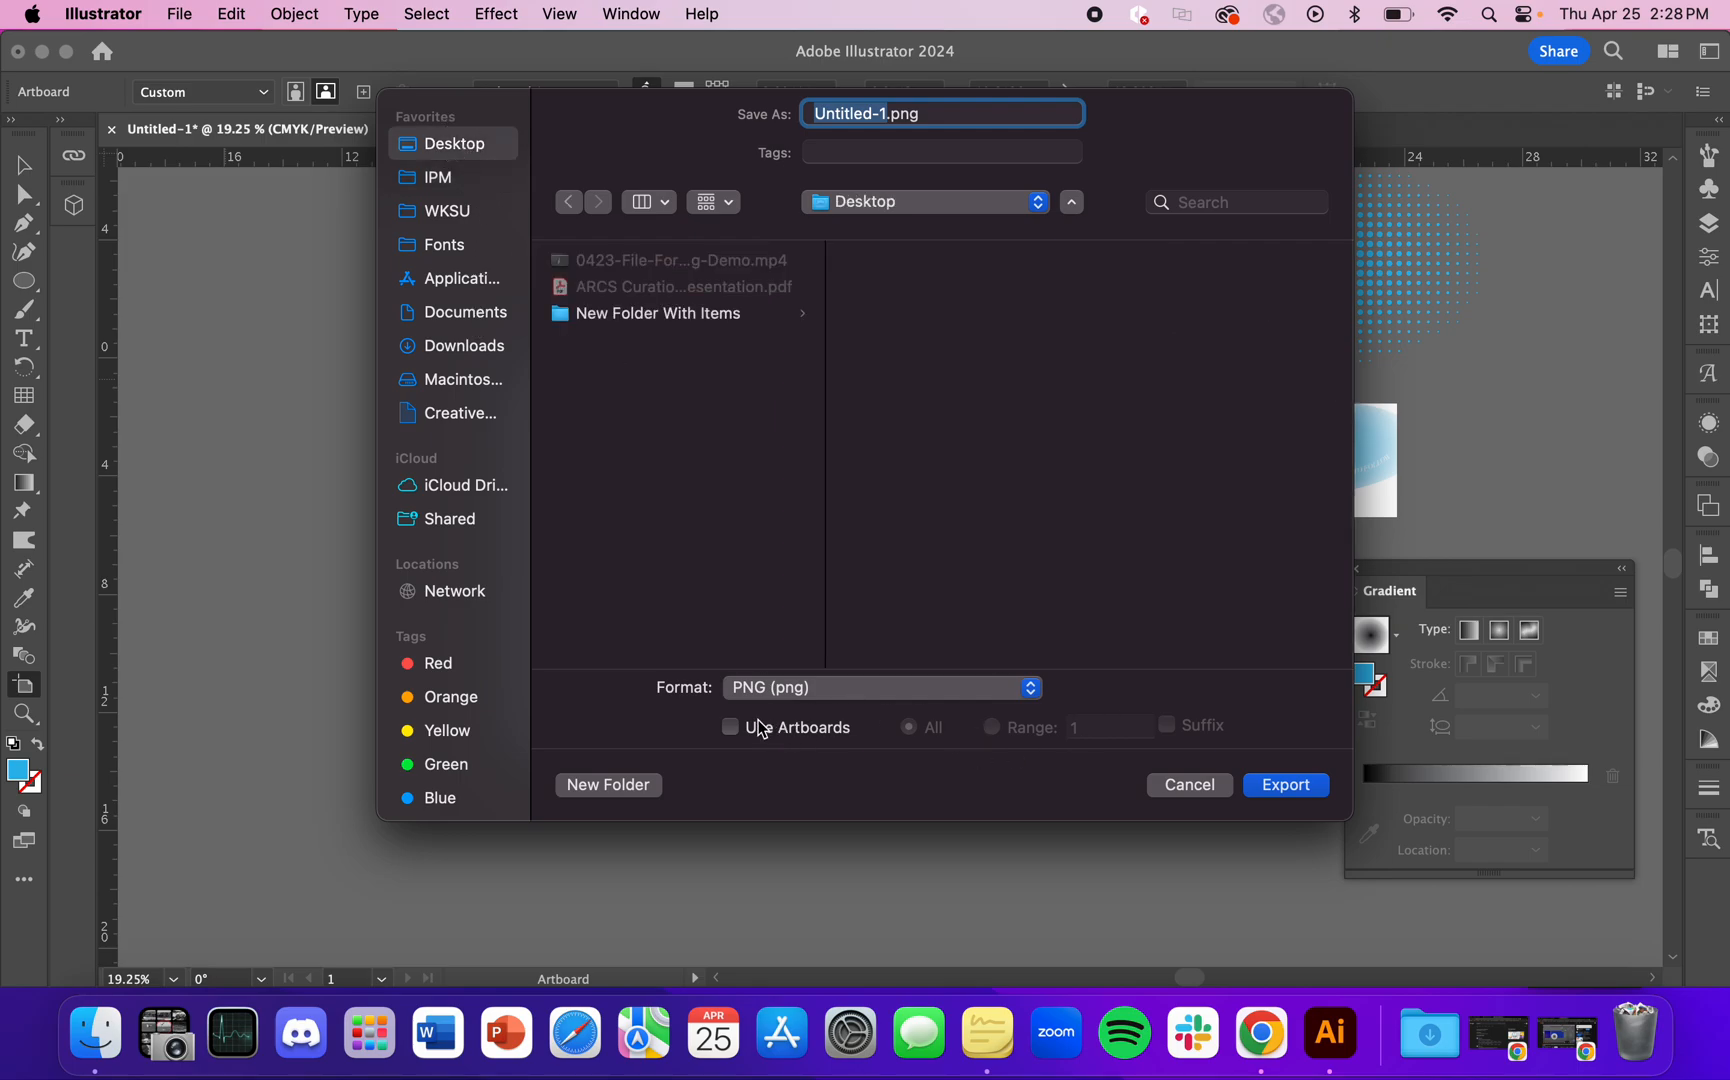
pyautogui.click(755, 690)
pyautogui.click(825, 693)
pyautogui.click(730, 729)
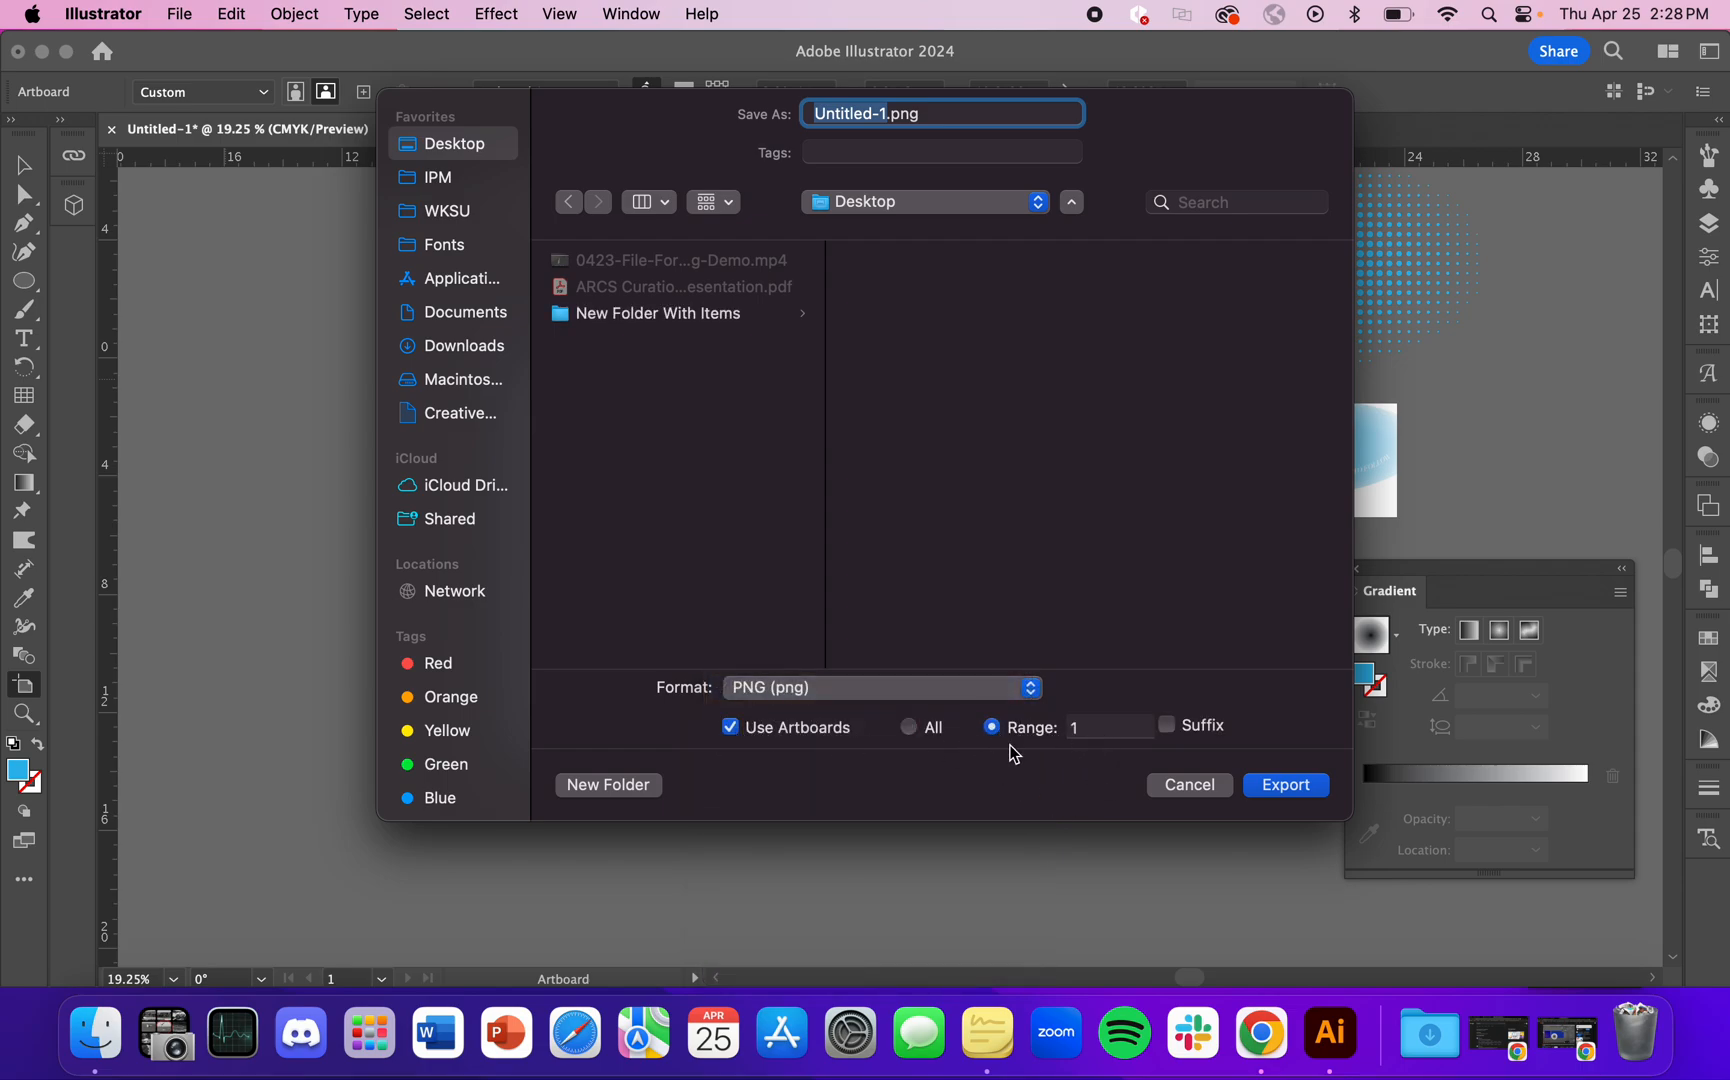
pyautogui.click(1287, 786)
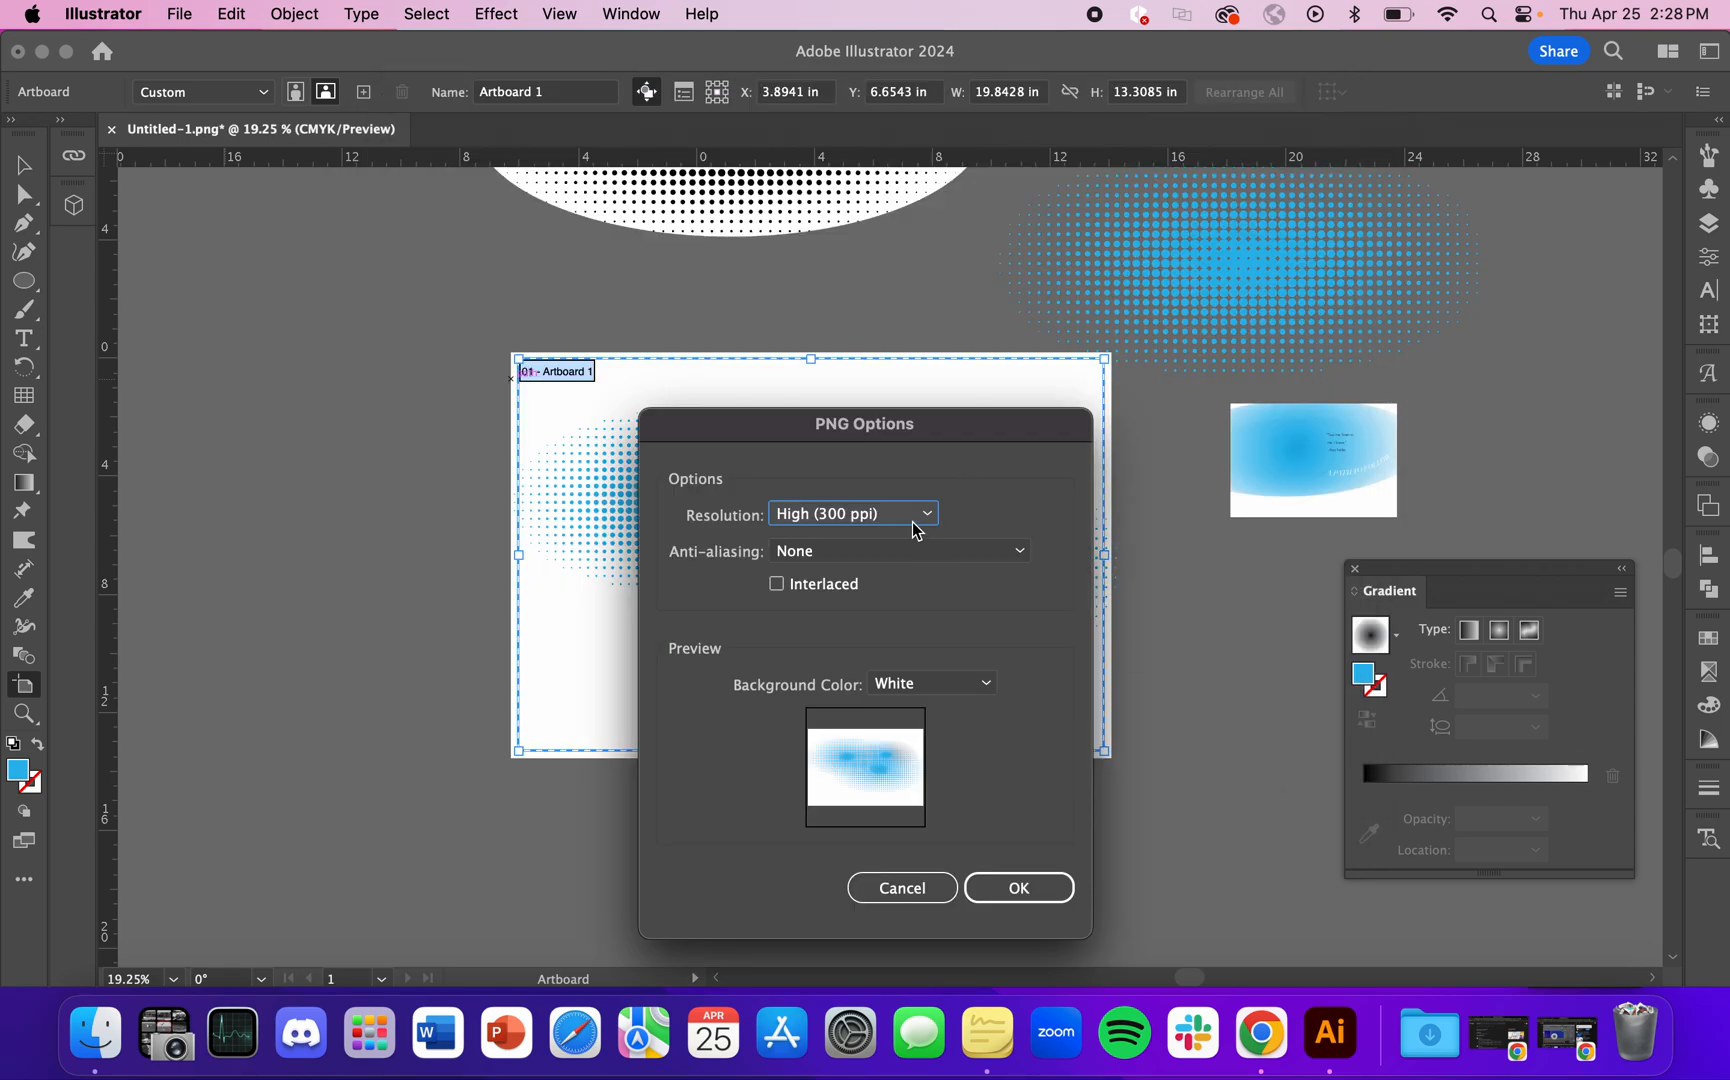
# Step: Set the PNG options to High (300 ppi) resolution and a Transparent background, and complete the export
pyautogui.moveTo(983, 420); pyautogui.dragTo(1023, 297)
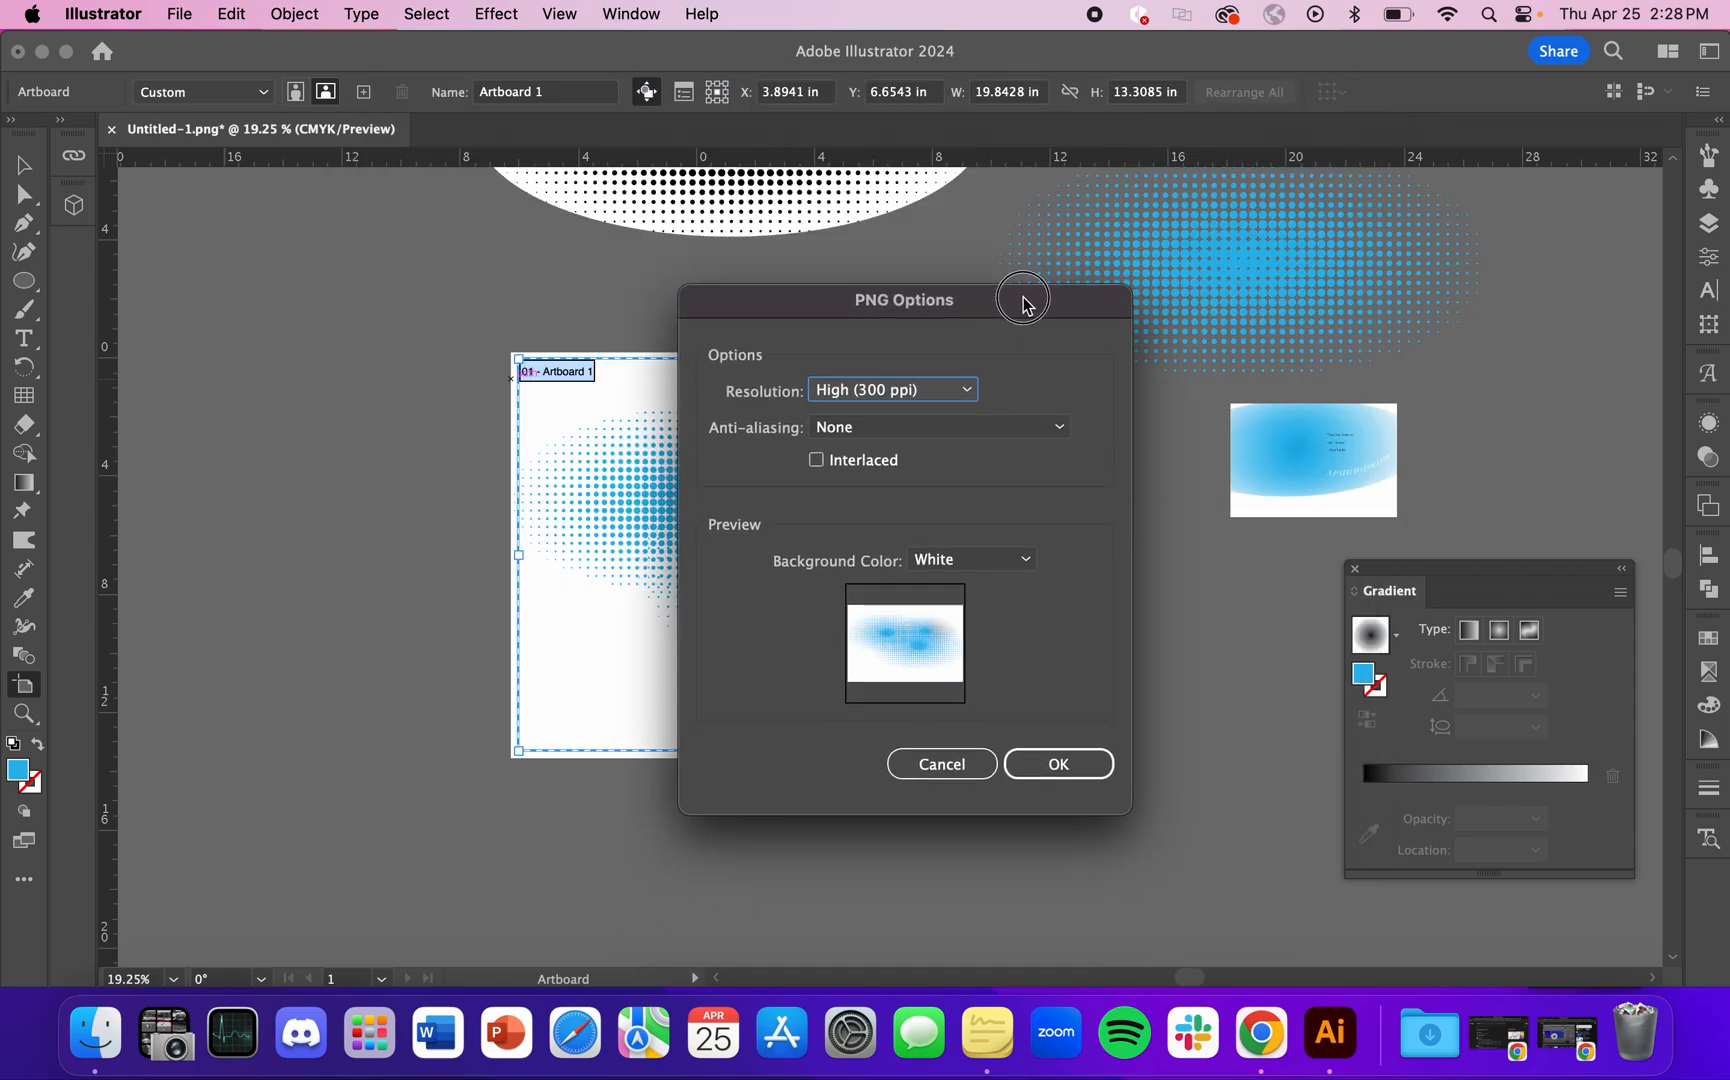
pyautogui.click(917, 396)
pyautogui.click(919, 552)
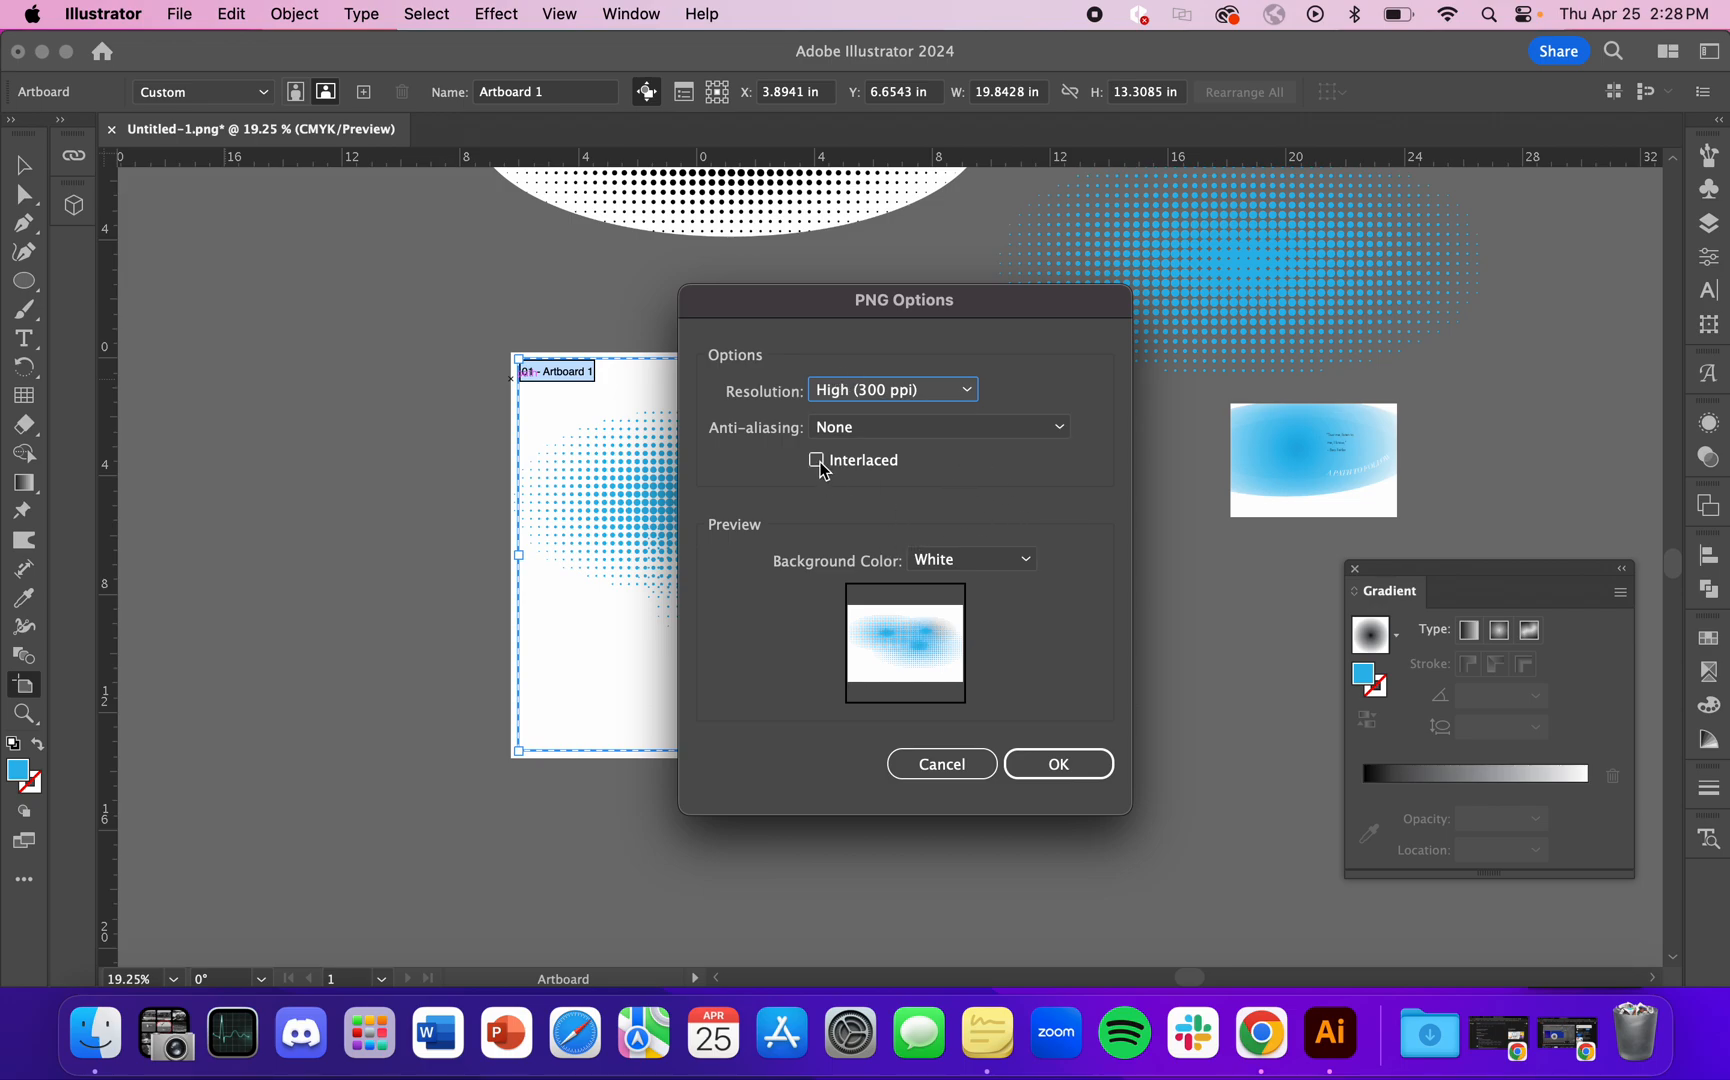
pyautogui.click(972, 563)
pyautogui.click(994, 591)
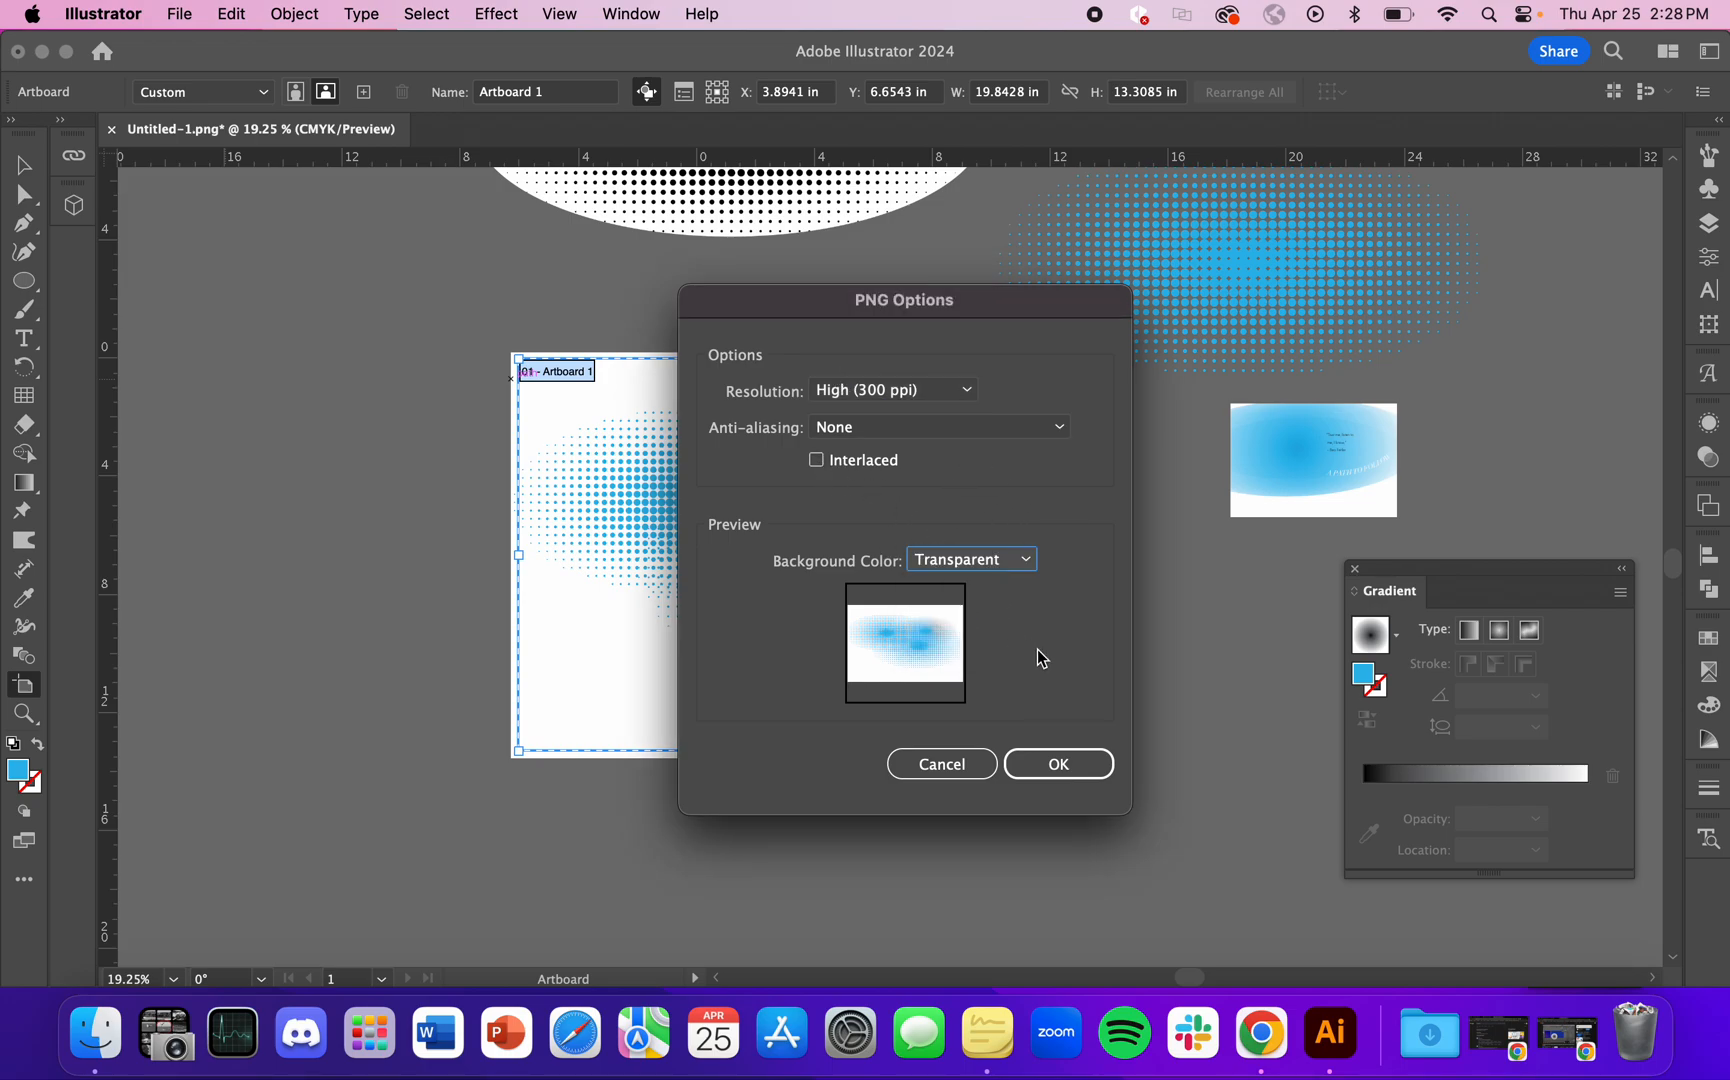
pyautogui.click(1068, 766)
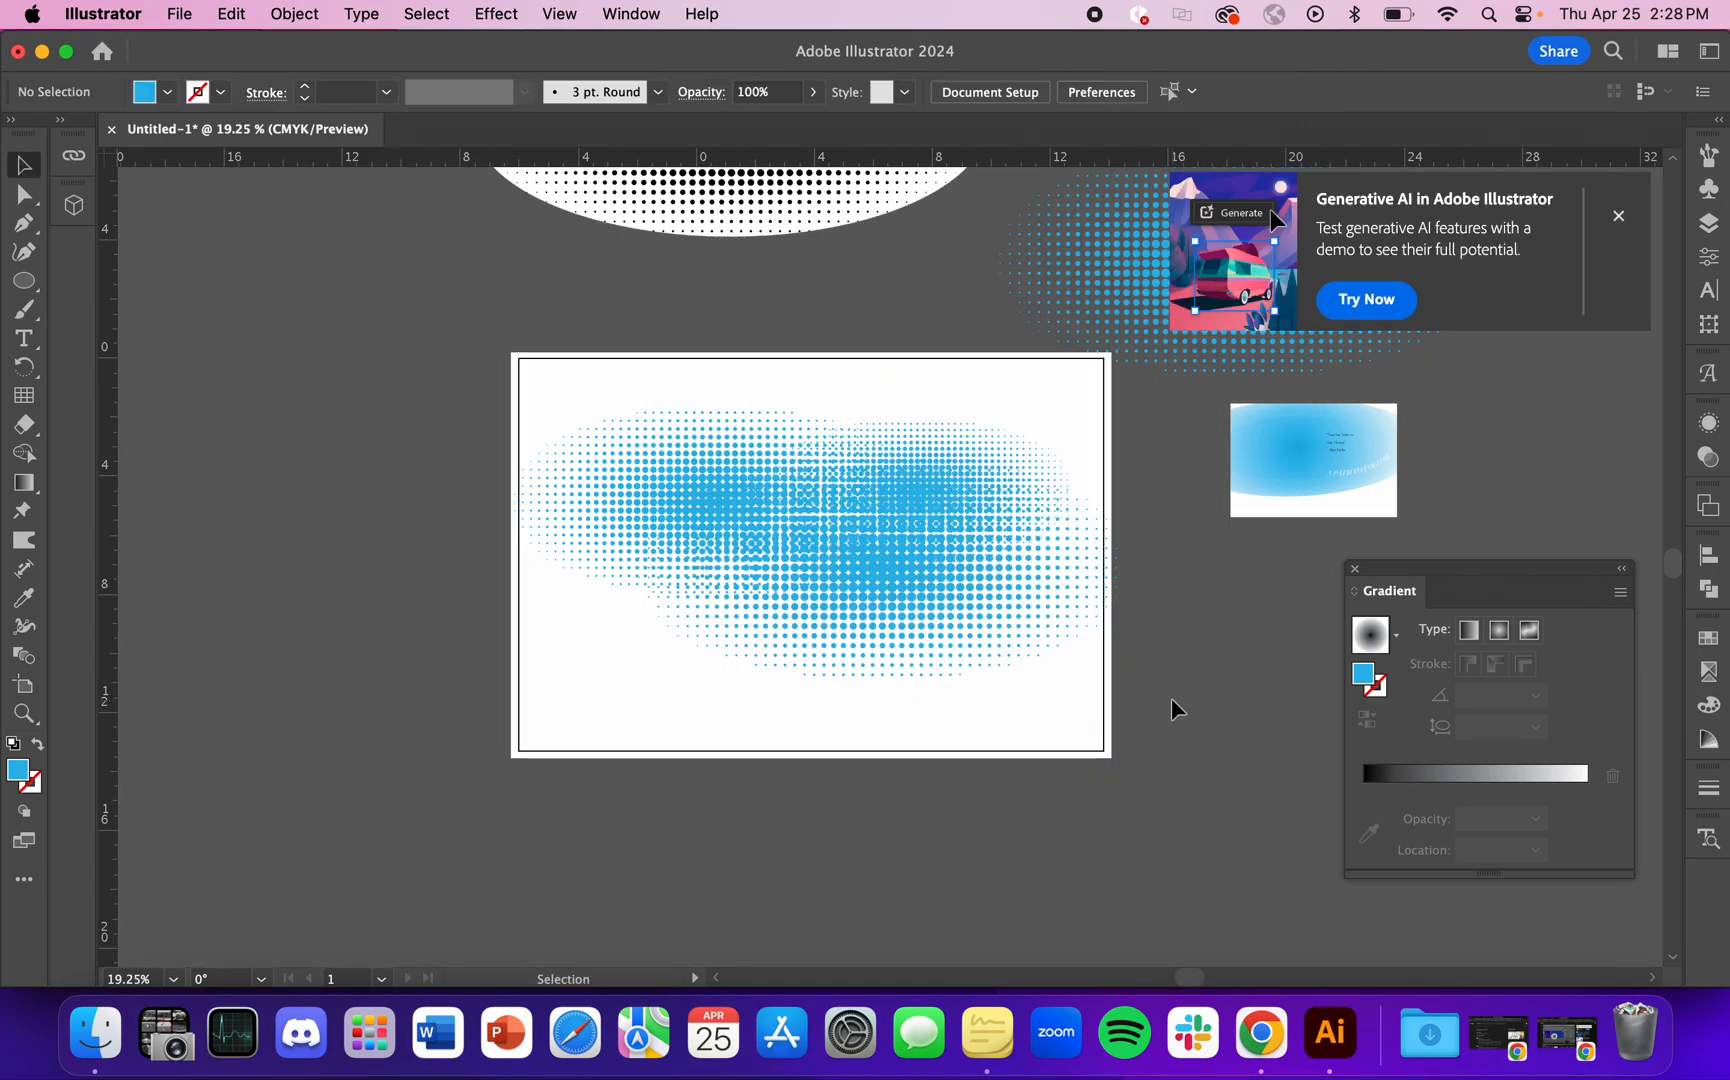
# Step: Switch to the desktop and preview the exported Untitled-1.png
pyautogui.press('cmd+m')
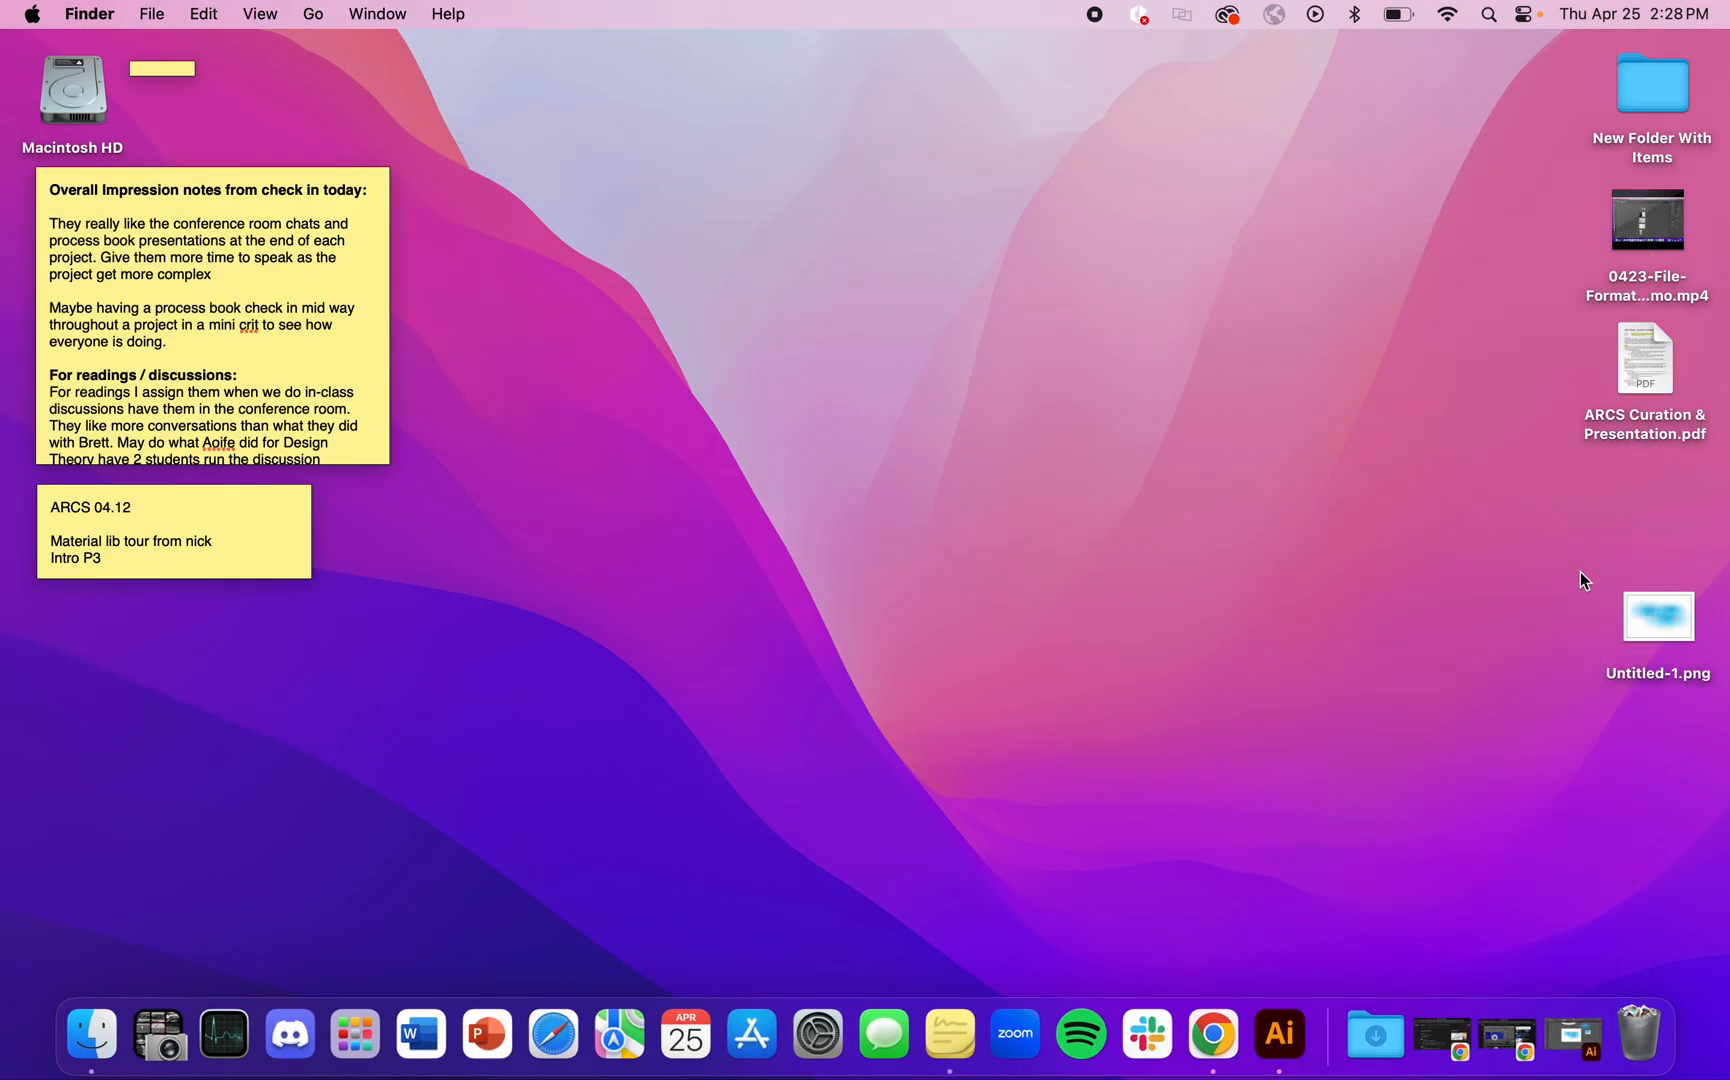
pyautogui.click(1637, 614)
pyautogui.press('space')
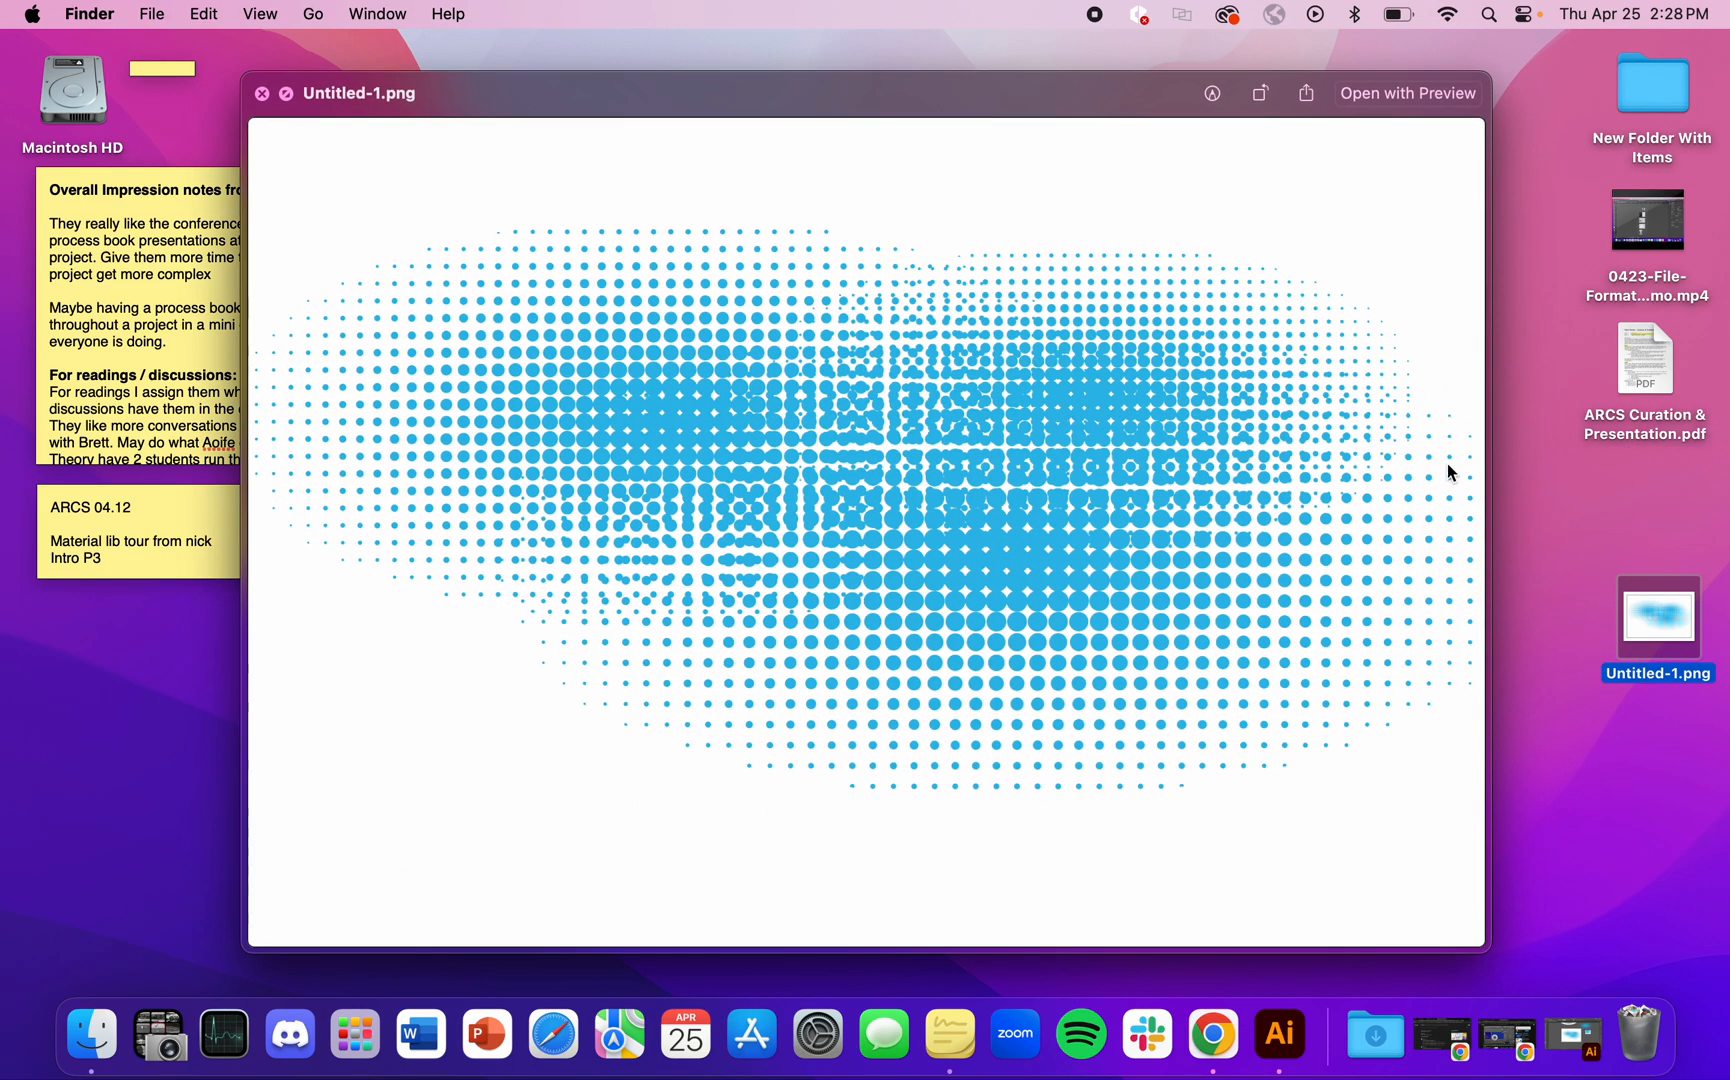
pyautogui.press('space')
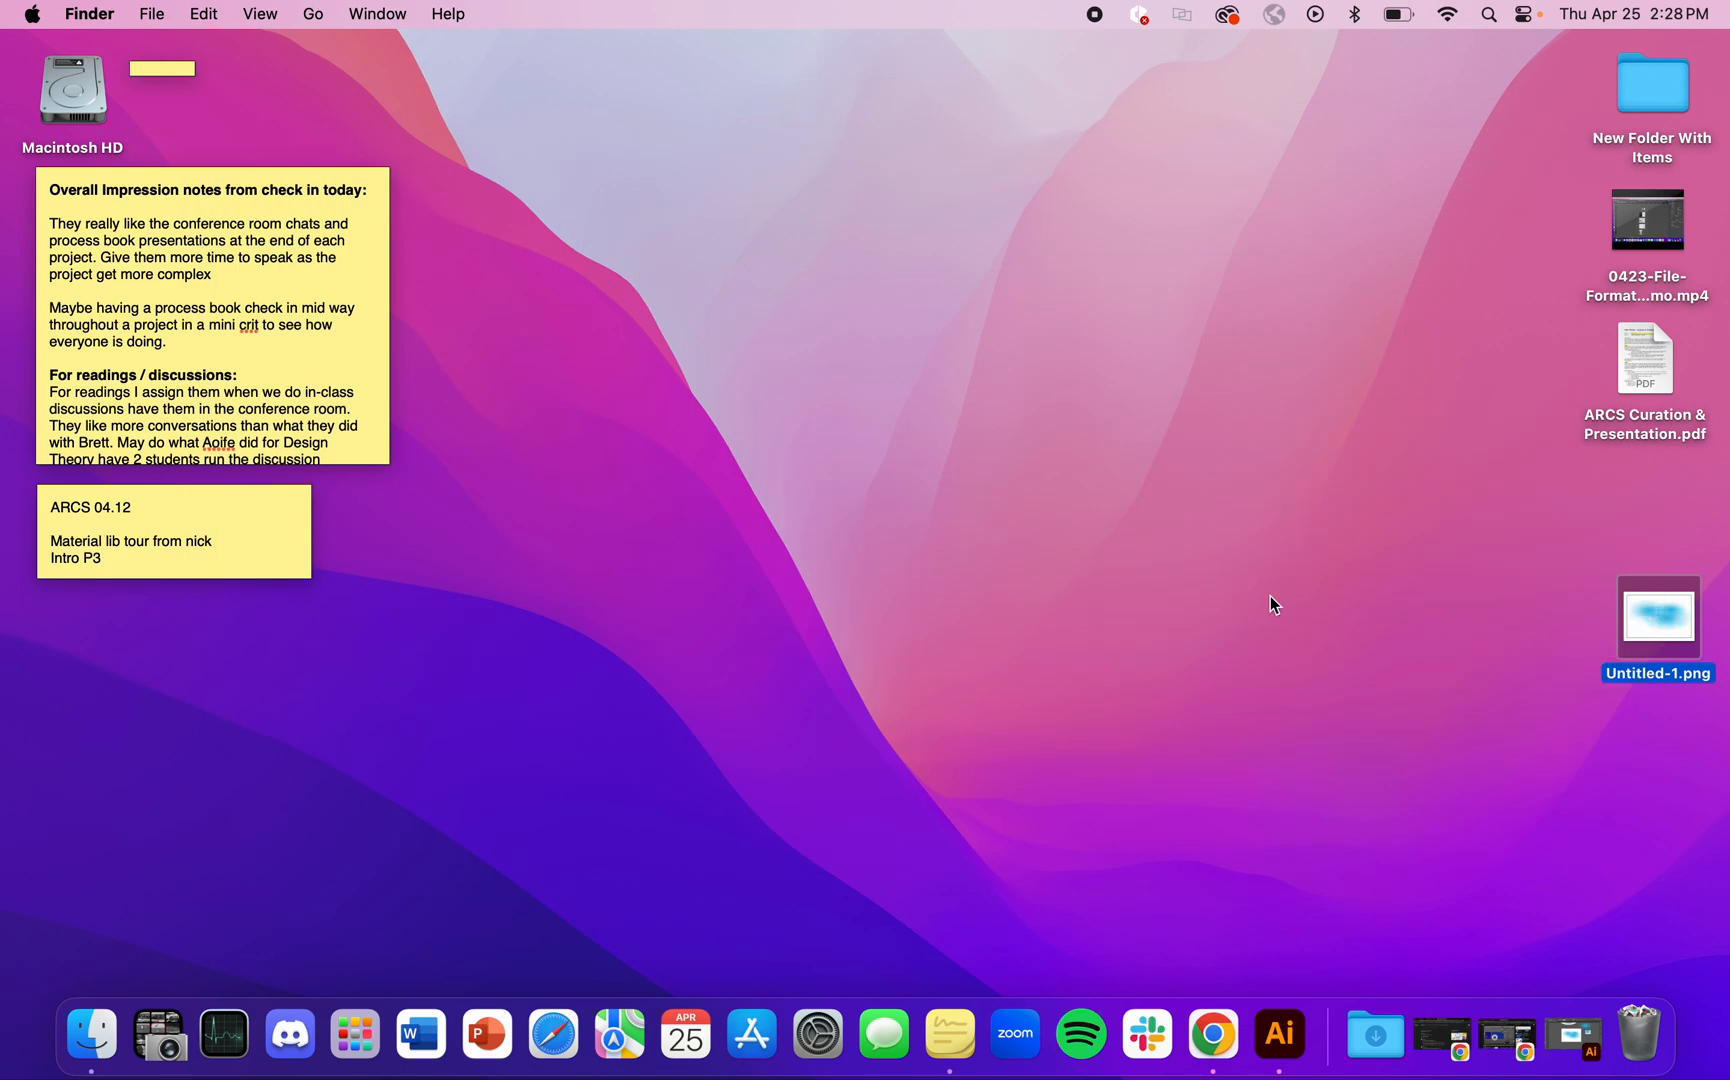
pyautogui.click(1445, 810)
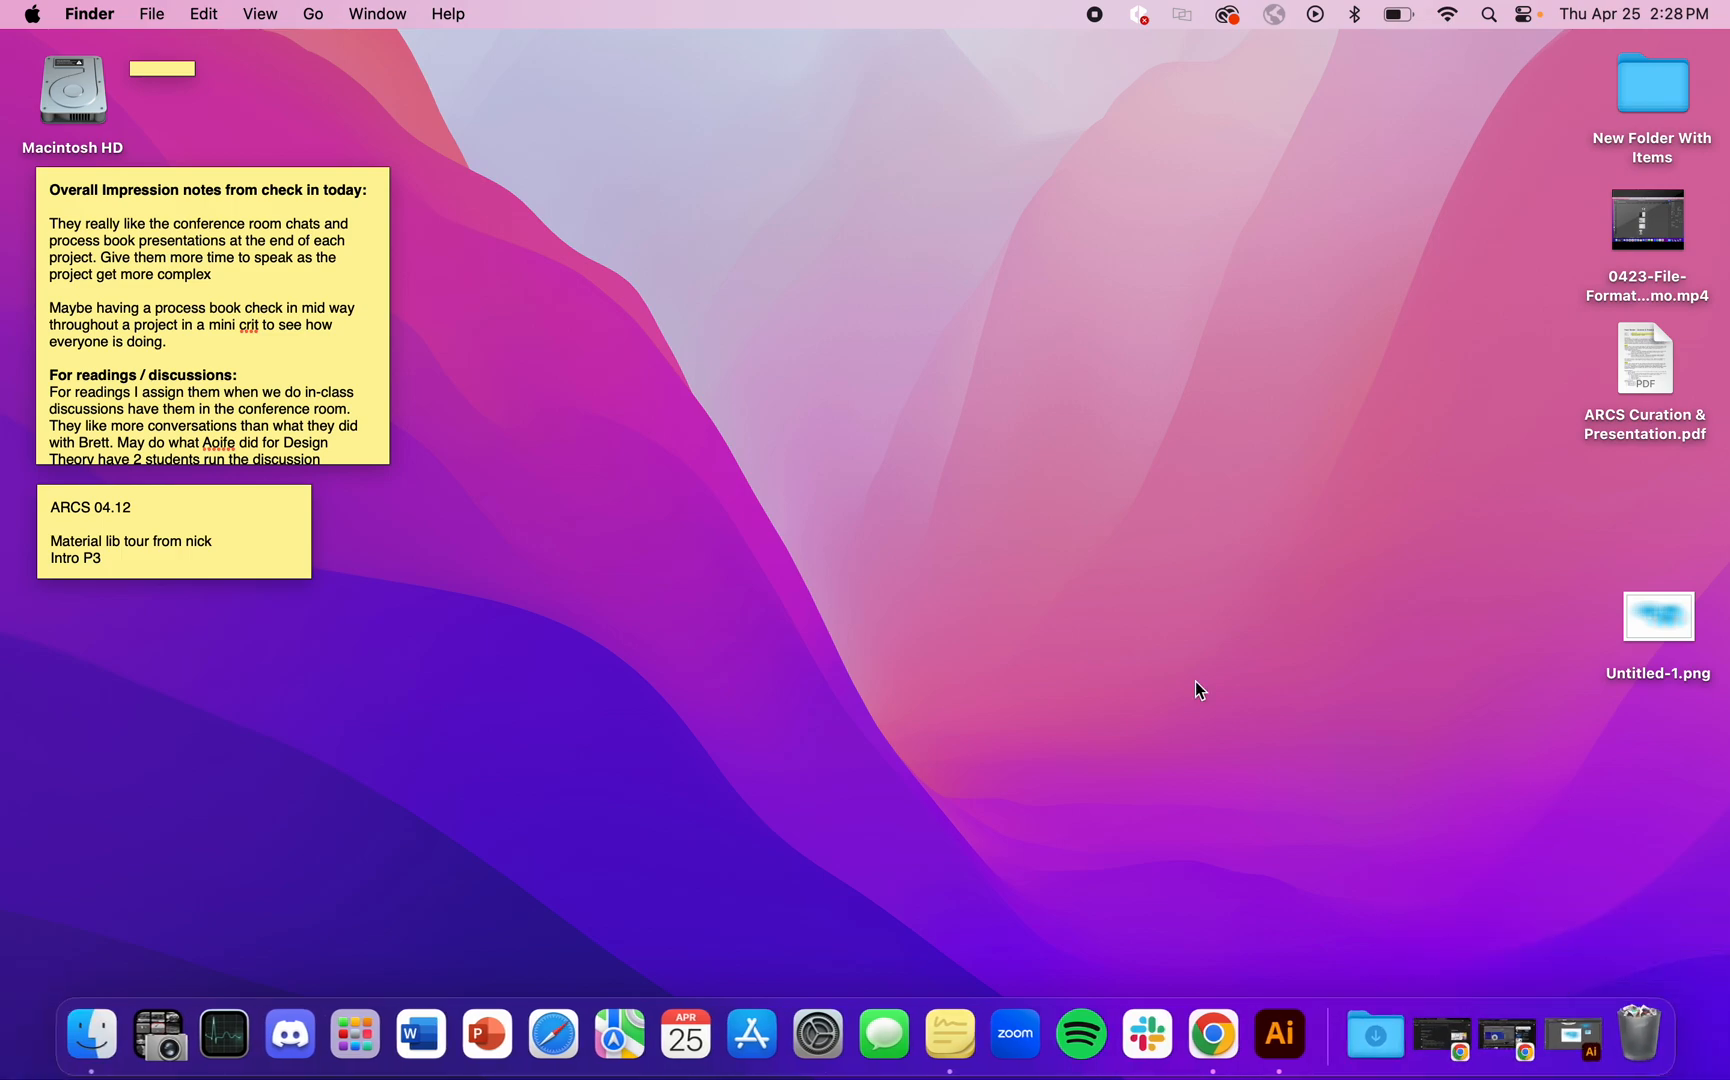